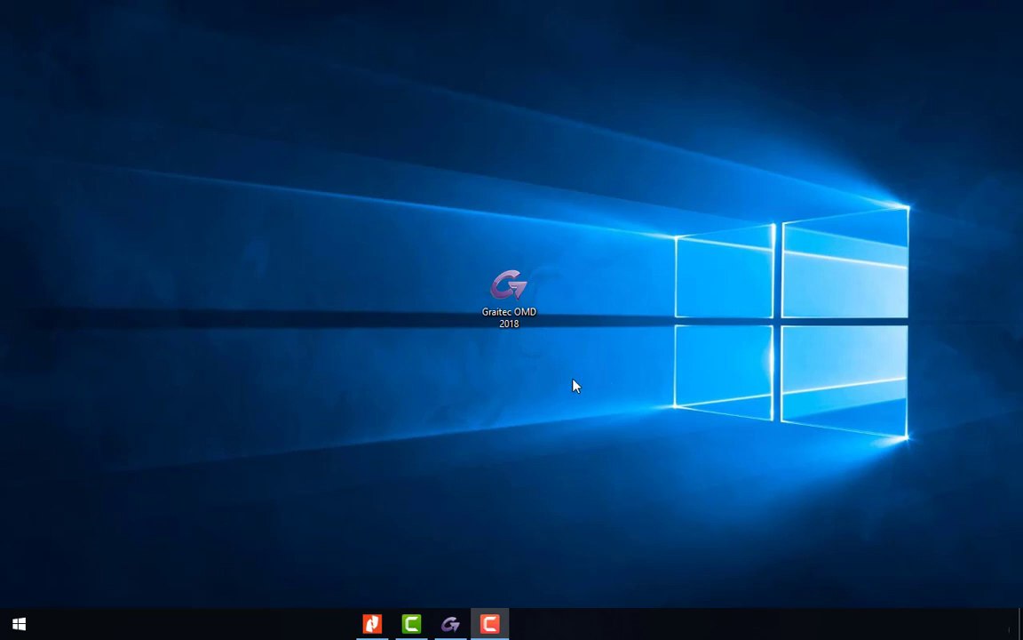
Launch Graitec OMD 2018 from the desktop so it opens on the TUTO study folder
double_click(524, 312)
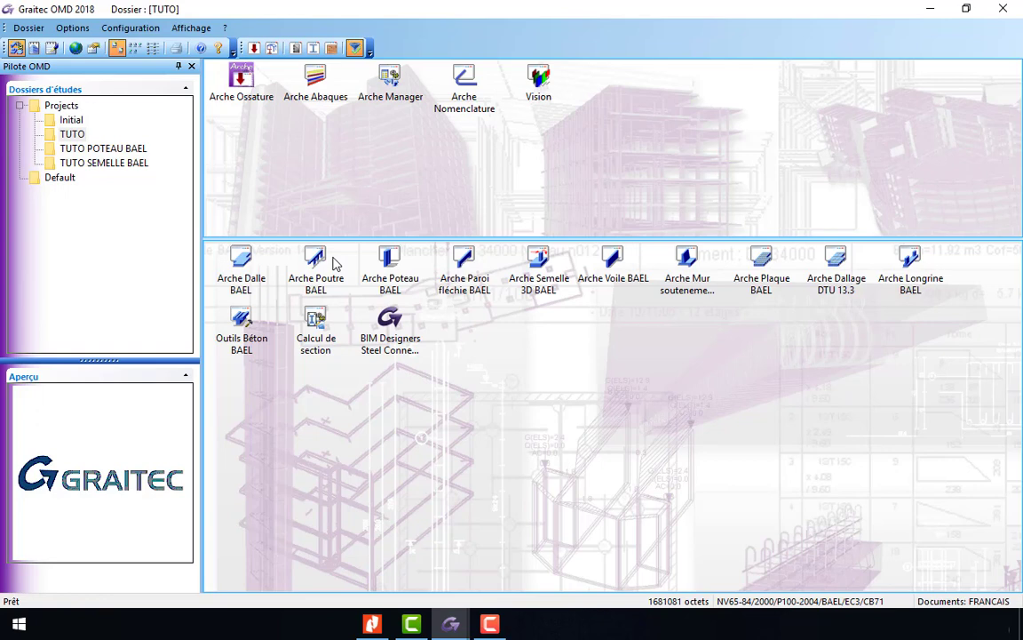
left_click(74, 29)
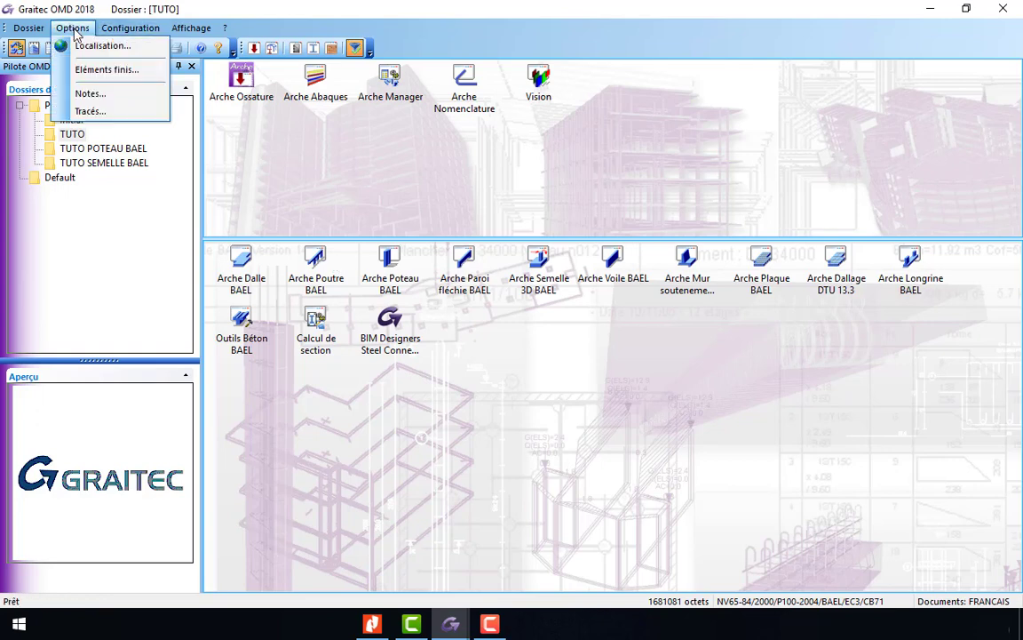
left_click(133, 46)
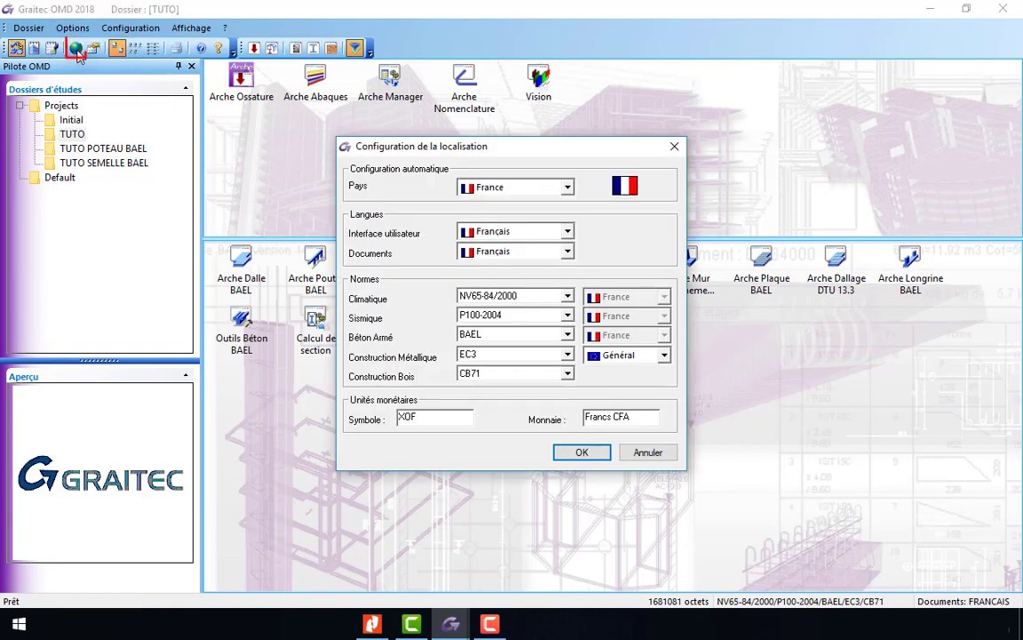
left_click(568, 187)
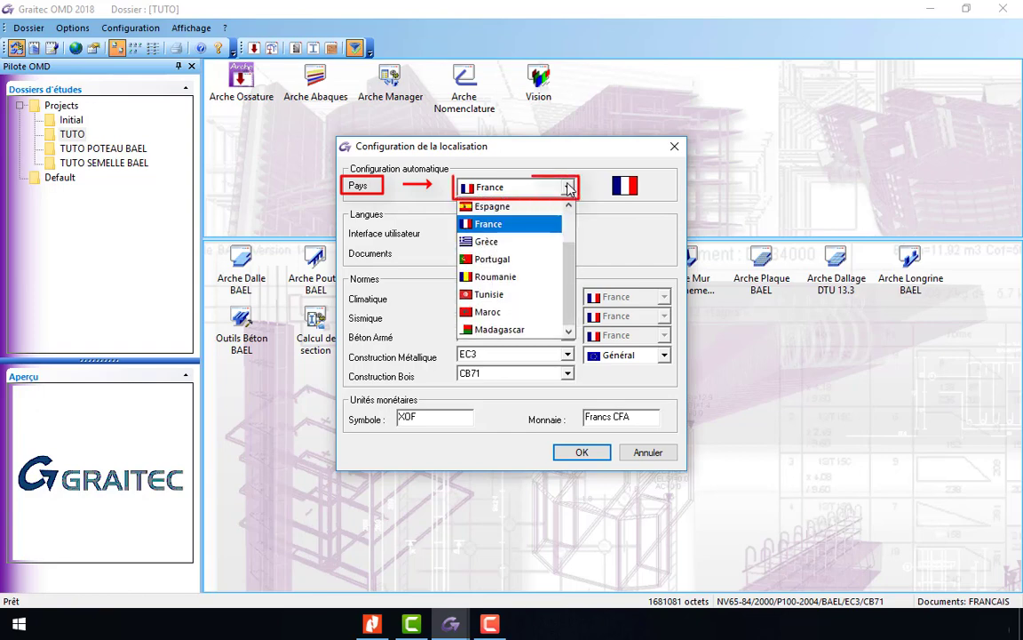
scroll(573, 276, "up", 1)
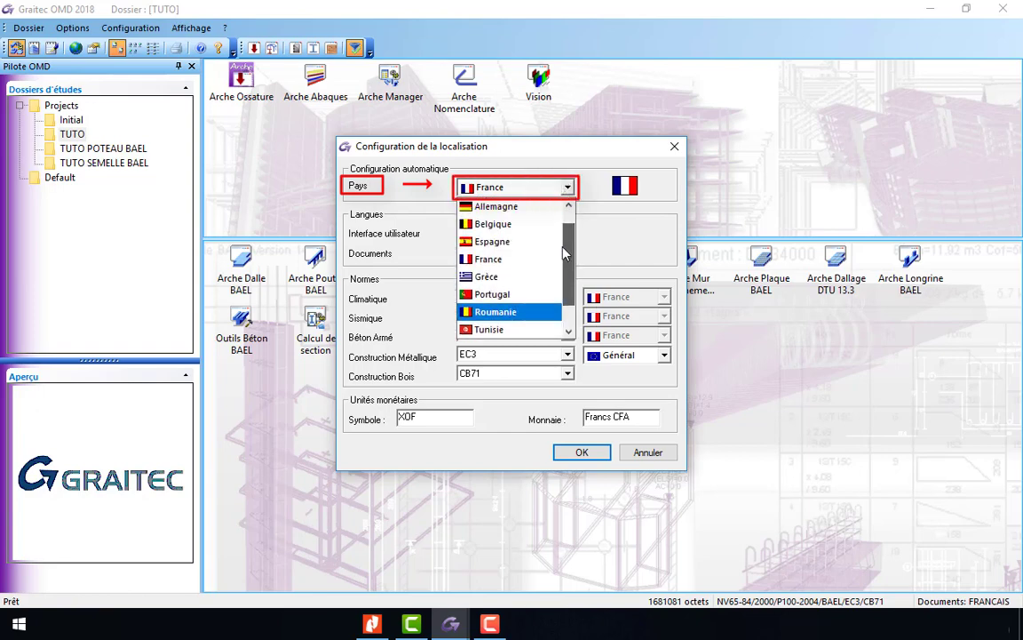
scroll(573, 277, "down", 1)
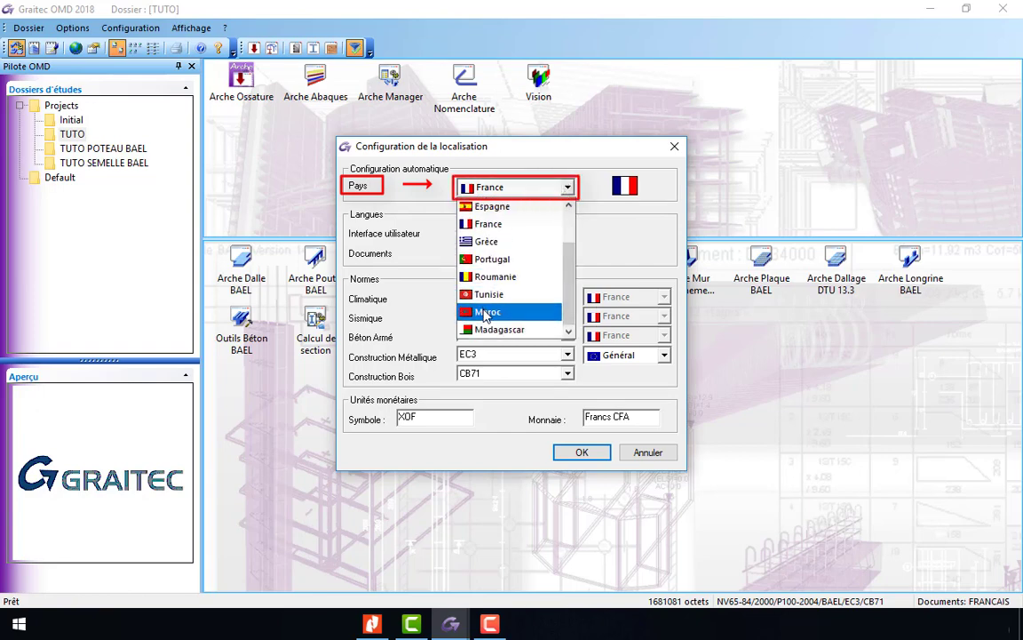
scroll(570, 240, "up", 1)
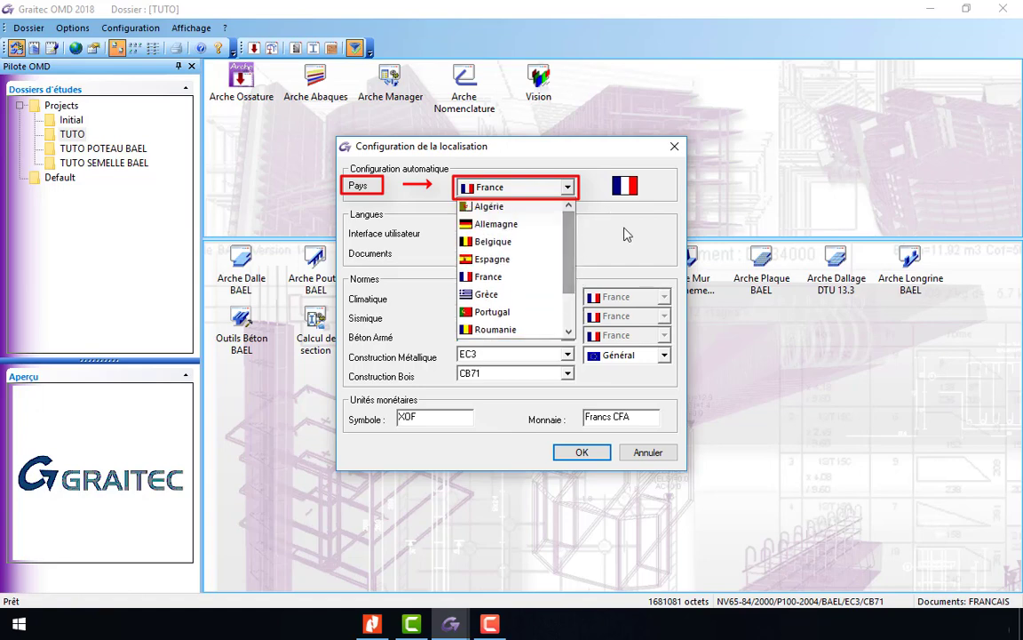
left_click(565, 206)
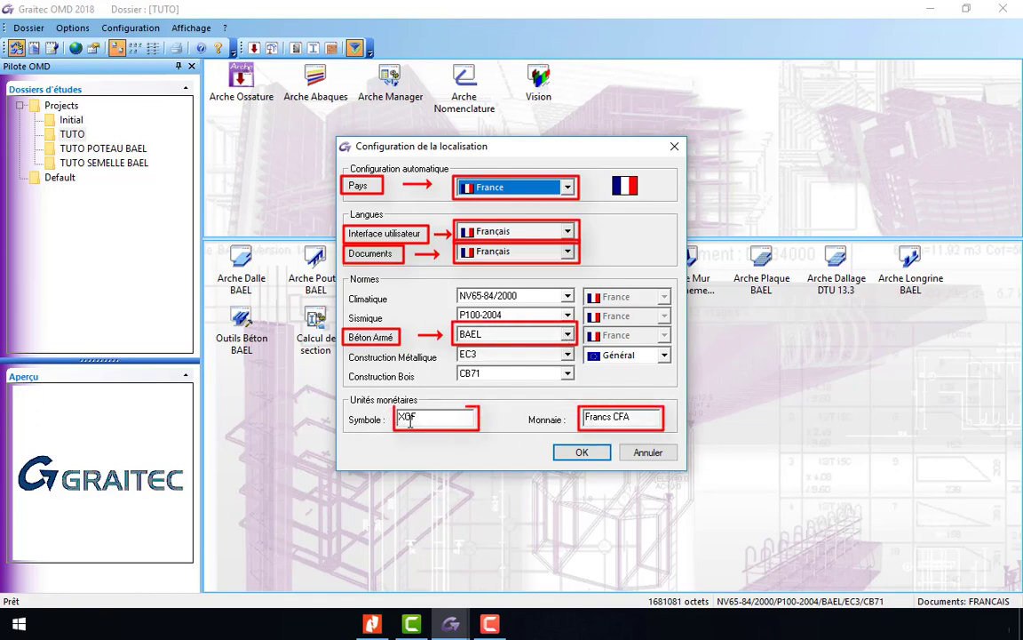
left_click(601, 459)
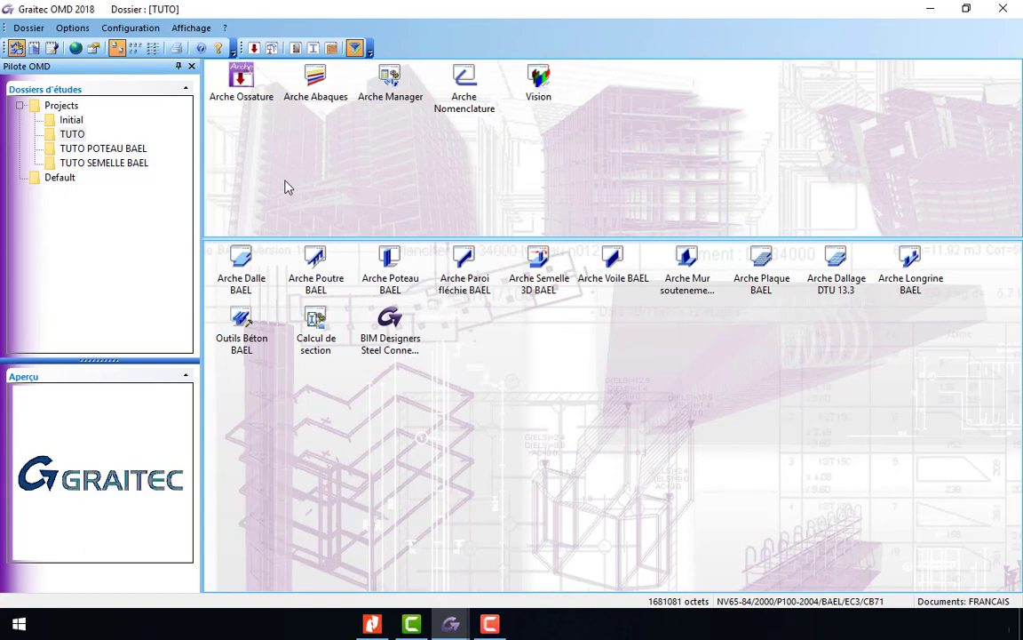
left_click(141, 32)
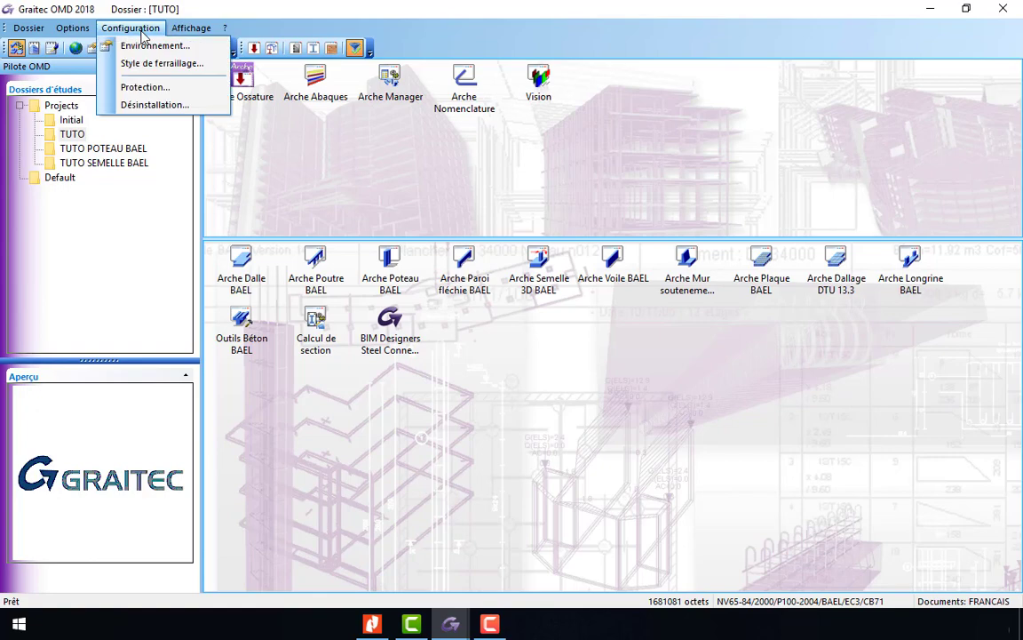
left_click(214, 46)
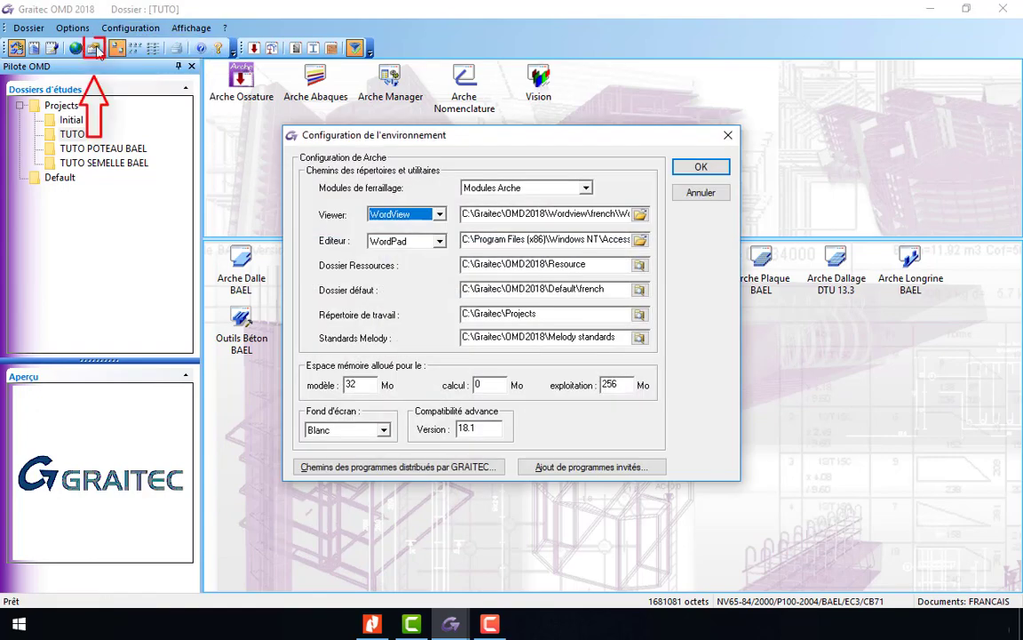
left_click(629, 315)
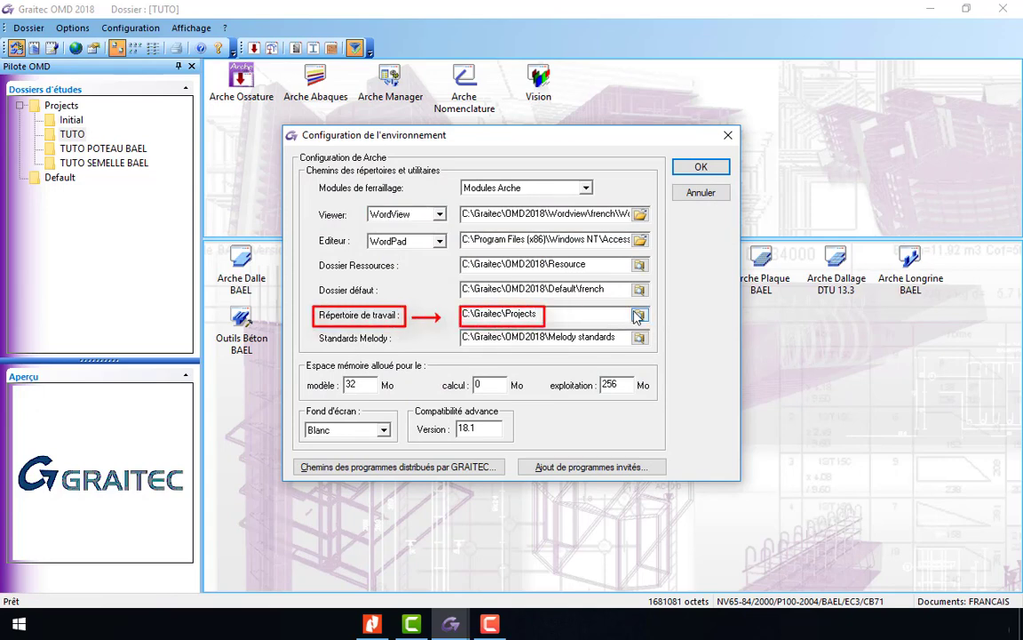
left_click(639, 315)
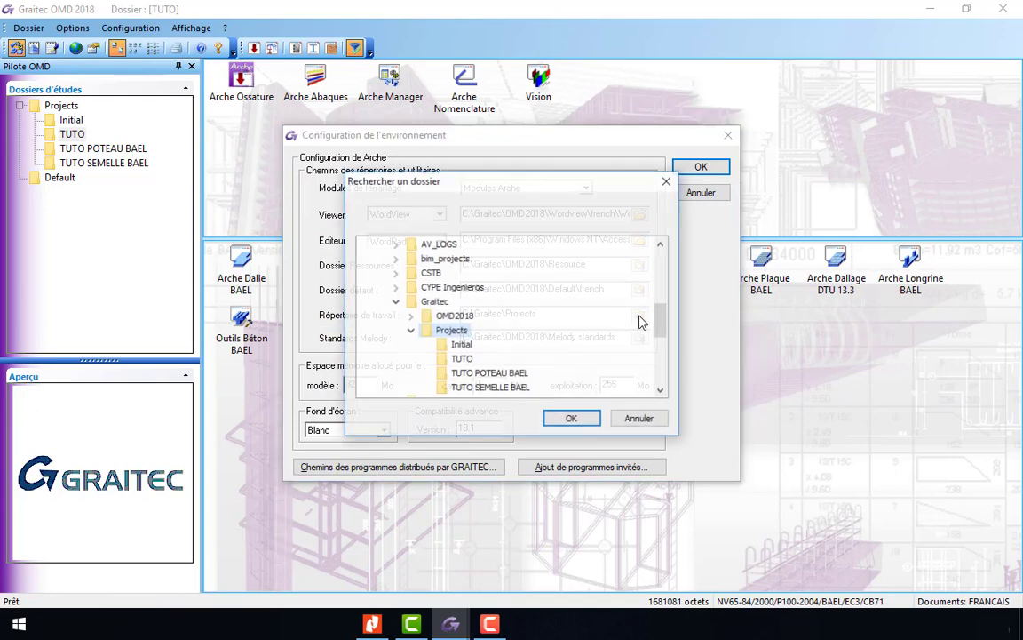
scroll(498, 293, "up", 5)
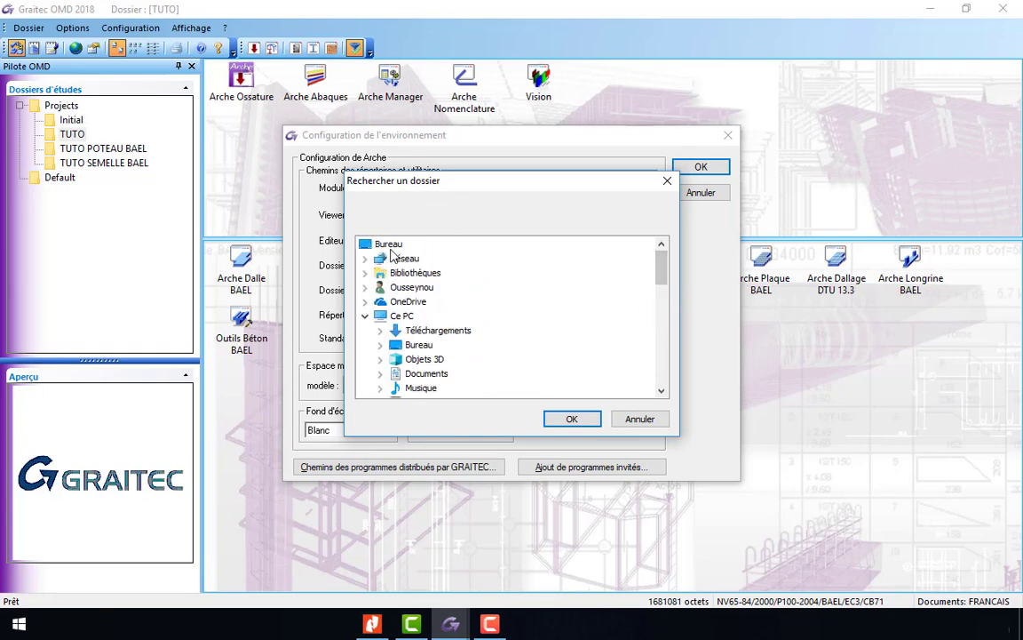
left_click(668, 183)
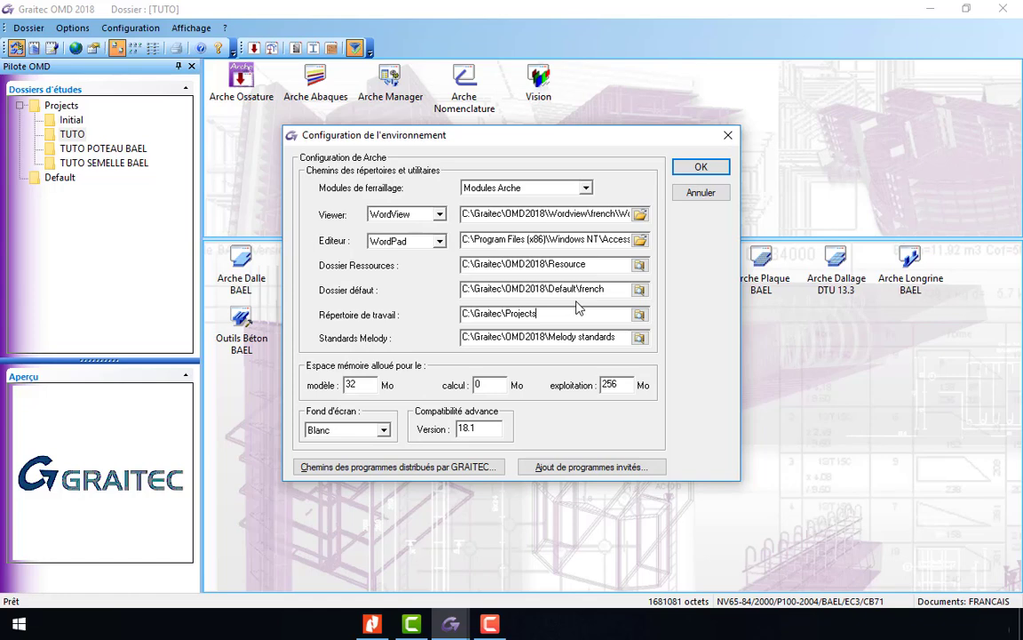
left_click(701, 169)
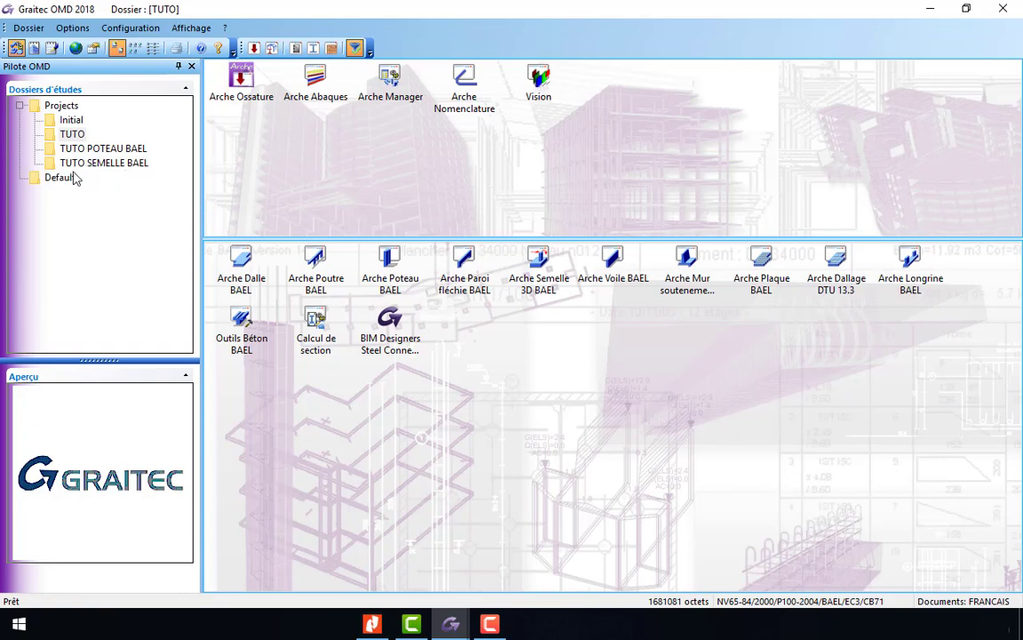
Create the study folder 'TUTO ARCHE POUTRES' under Projects and make it current
left_click(68, 107)
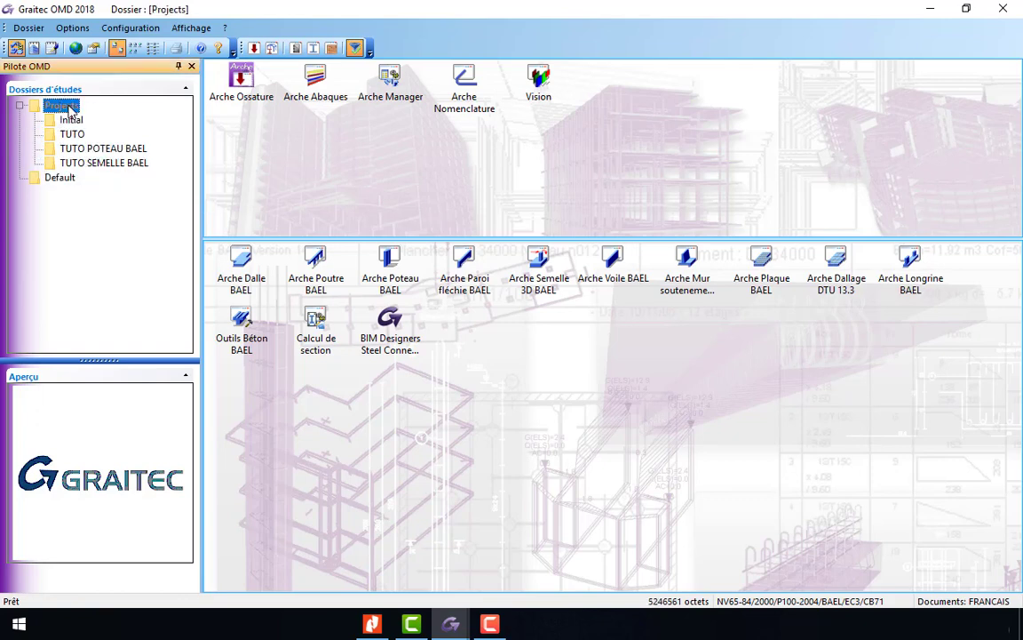
left_click(29, 27)
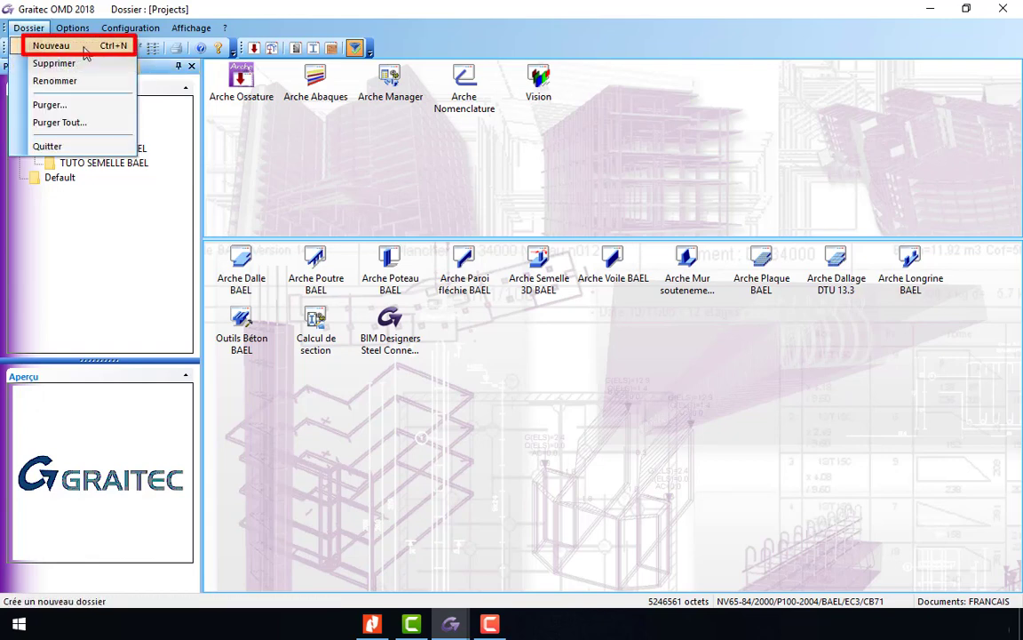
left_click(132, 256)
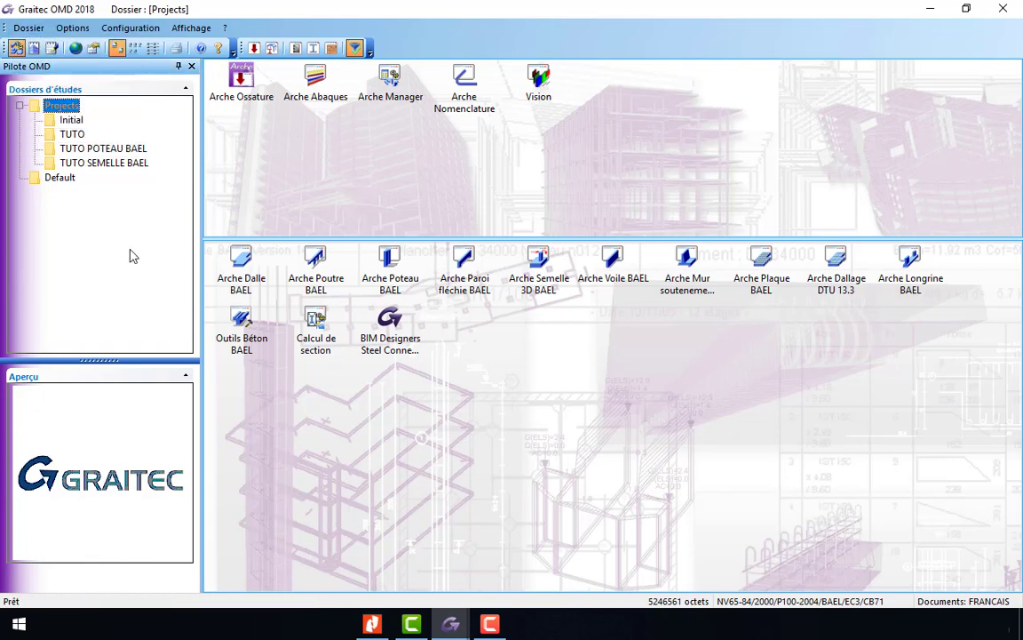
right_click(57, 106)
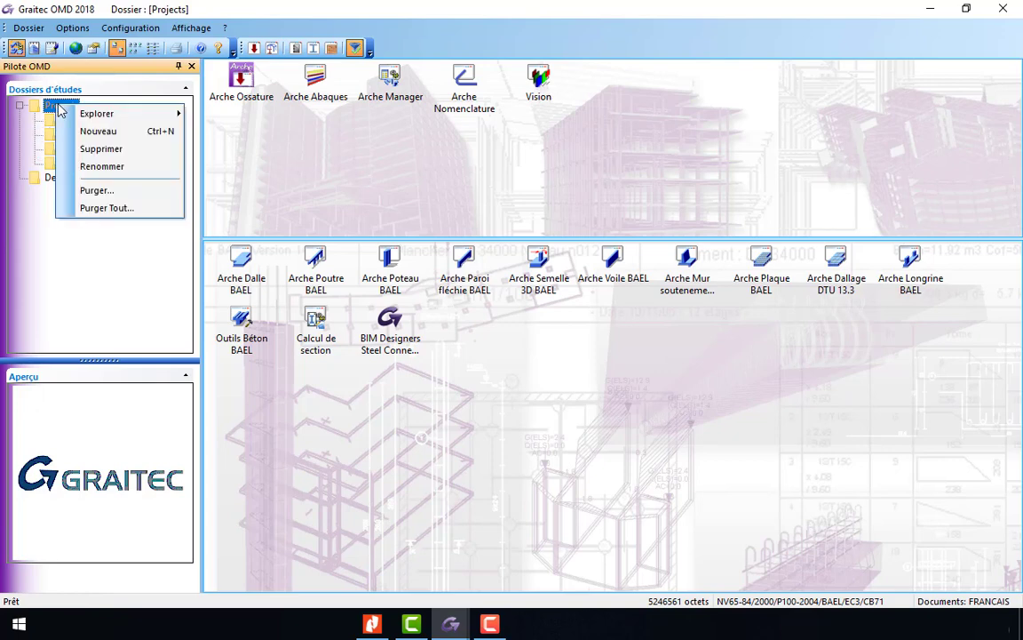
left_click(135, 132)
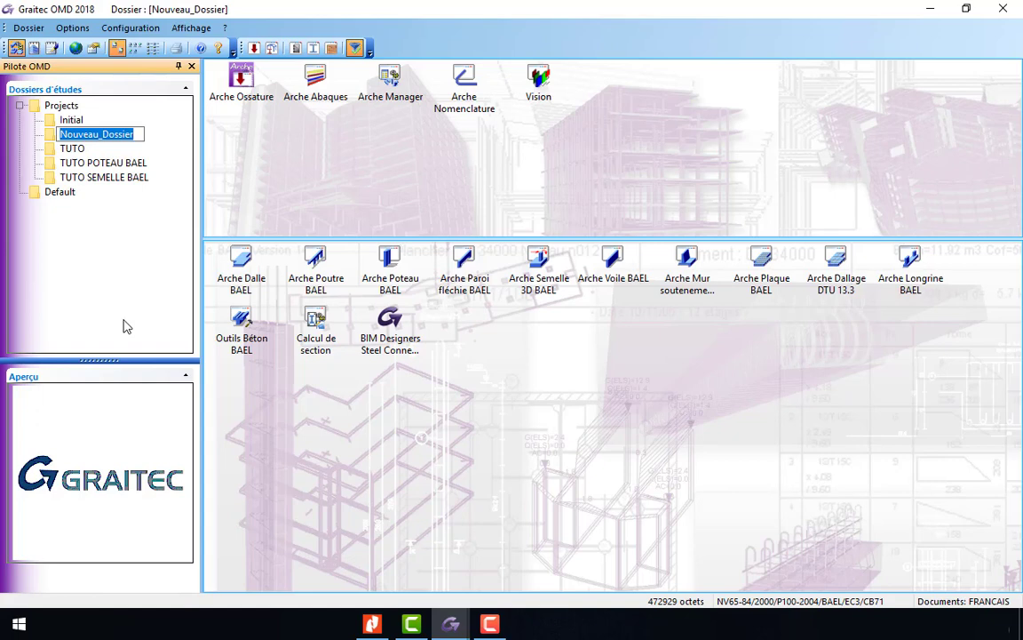
type("TUT")
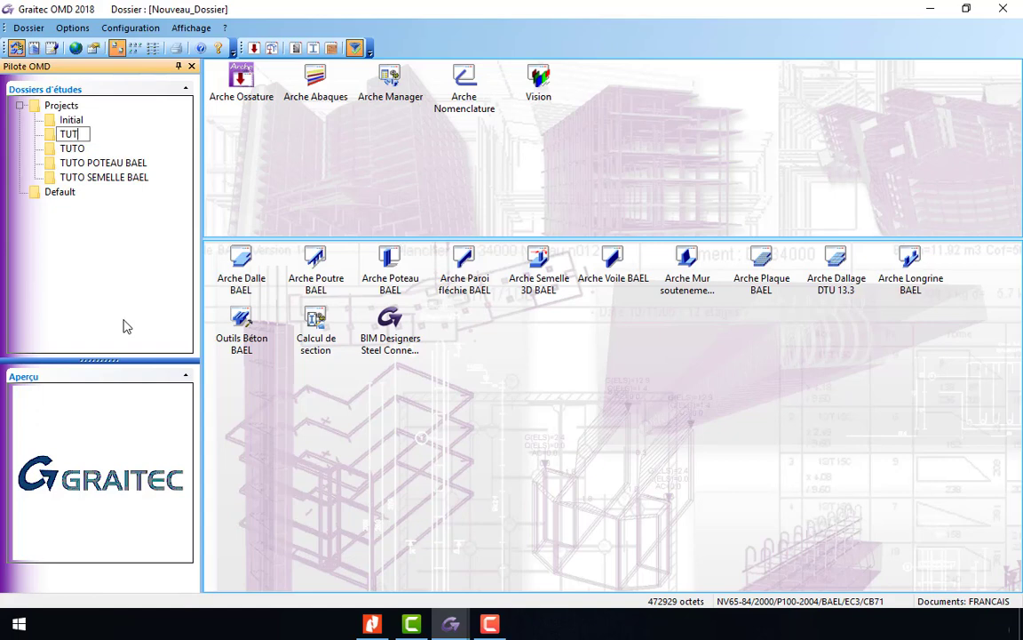
type("O ARCHE ")
type("POUTR")
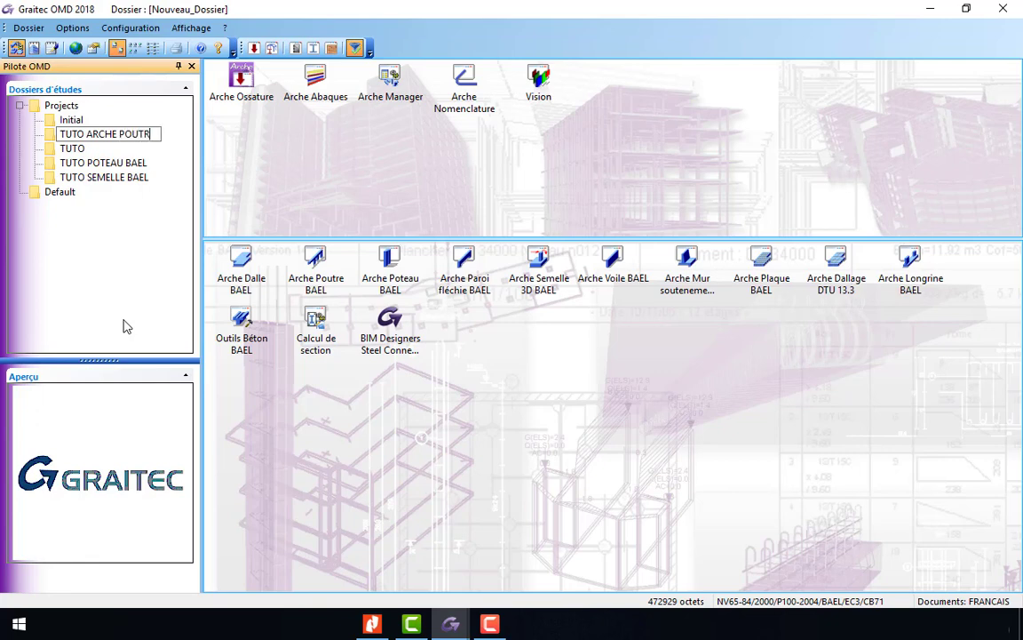
type("ES")
key("Return")
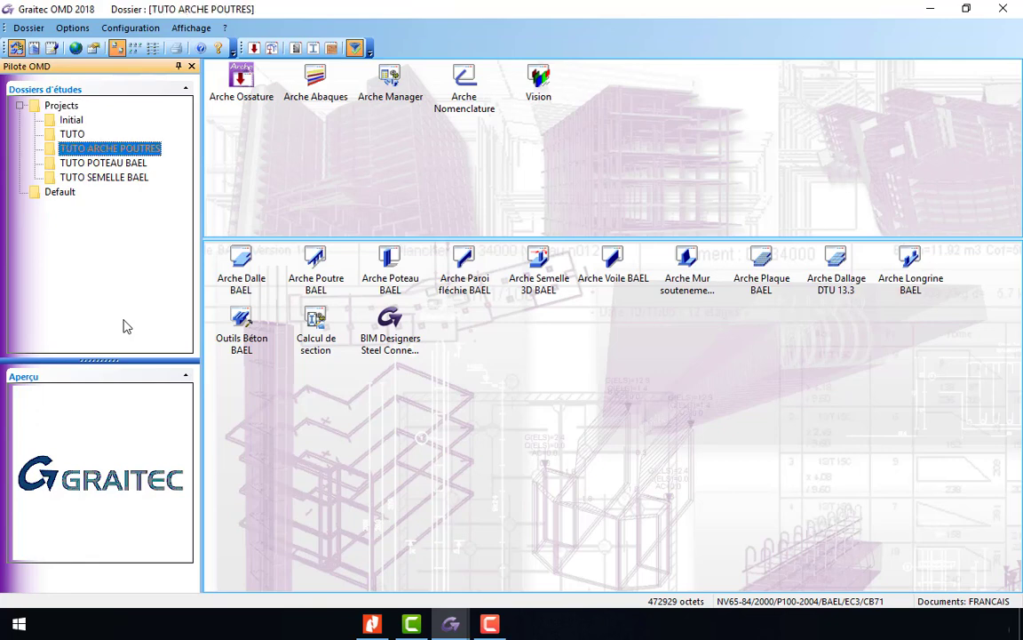
left_click(142, 163)
left_click(146, 151)
Launch Arche Poutre BAEL, quitting the licence assistant, to reach beam file E01T001A
left_click(317, 263)
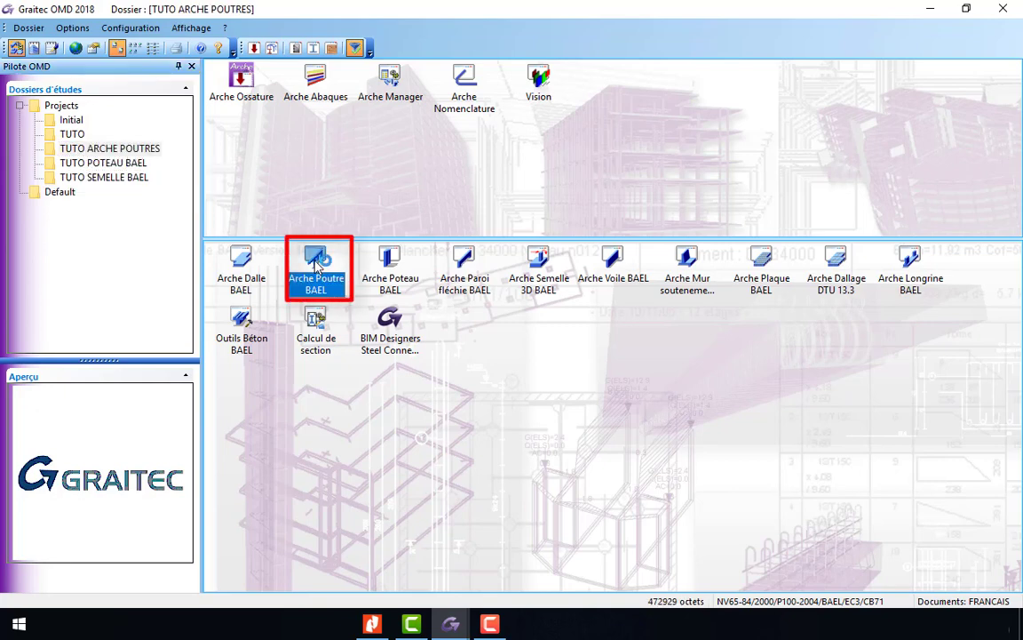
double_click(317, 263)
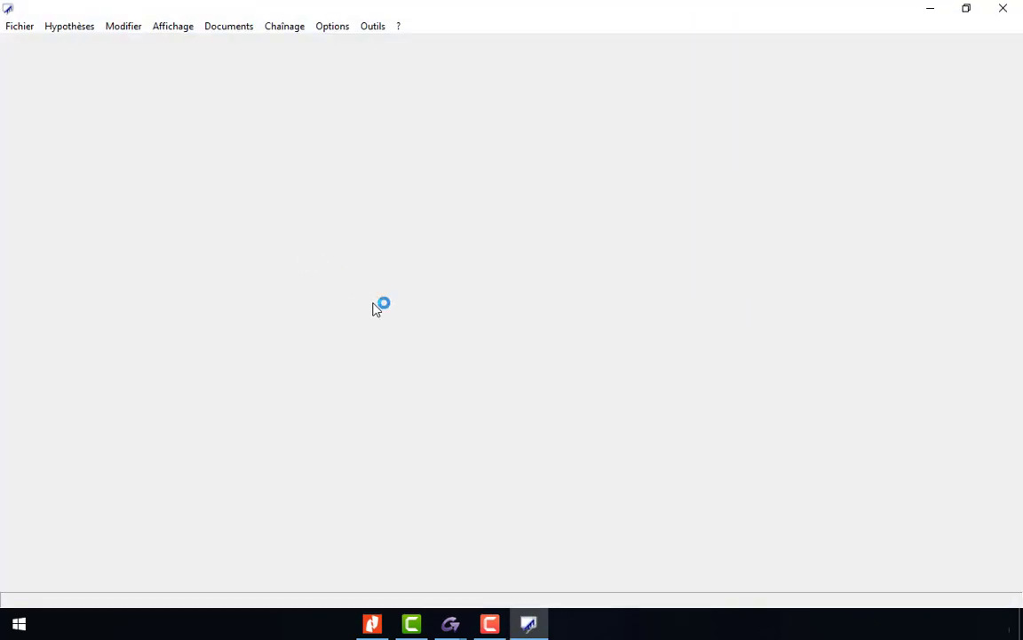
left_click(626, 427)
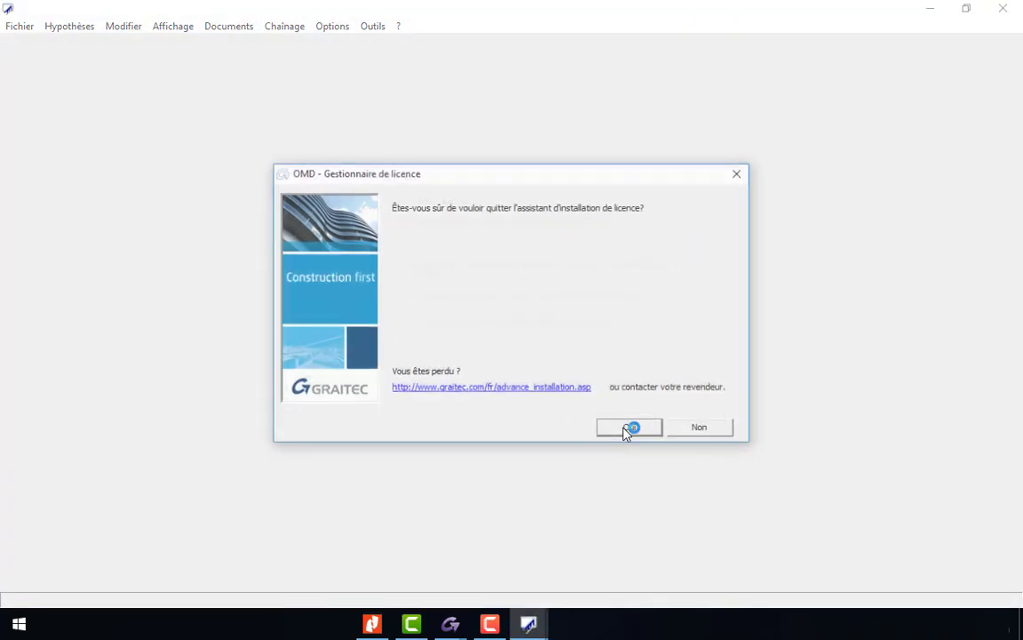
left_click(622, 429)
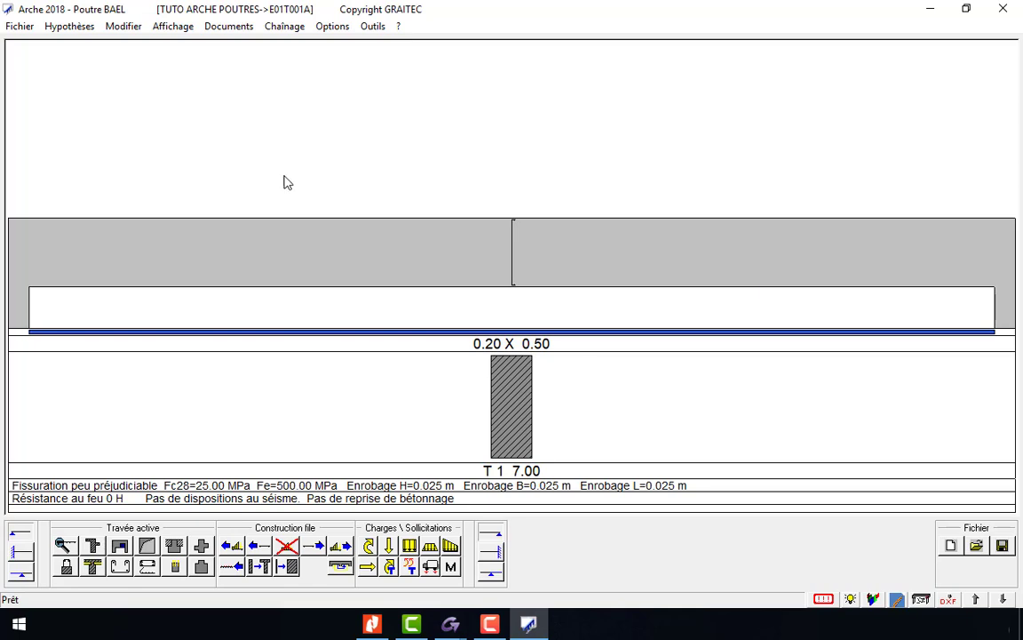
Save the beam file under the name 'POUTRES A 2 TRAVEES'
left_click(16, 26)
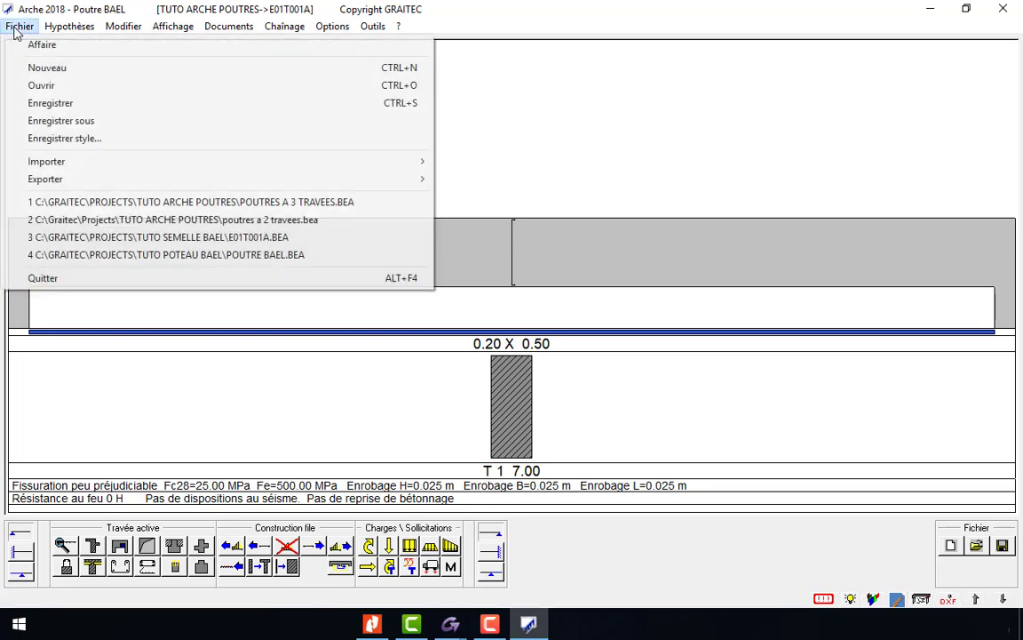
left_click(133, 122)
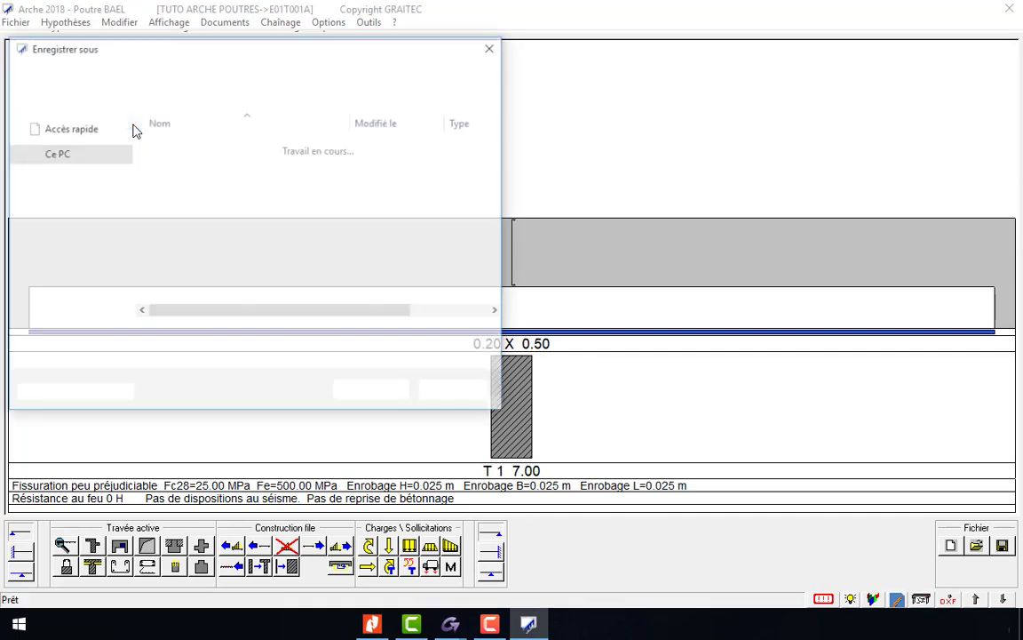
type("POUTRES A")
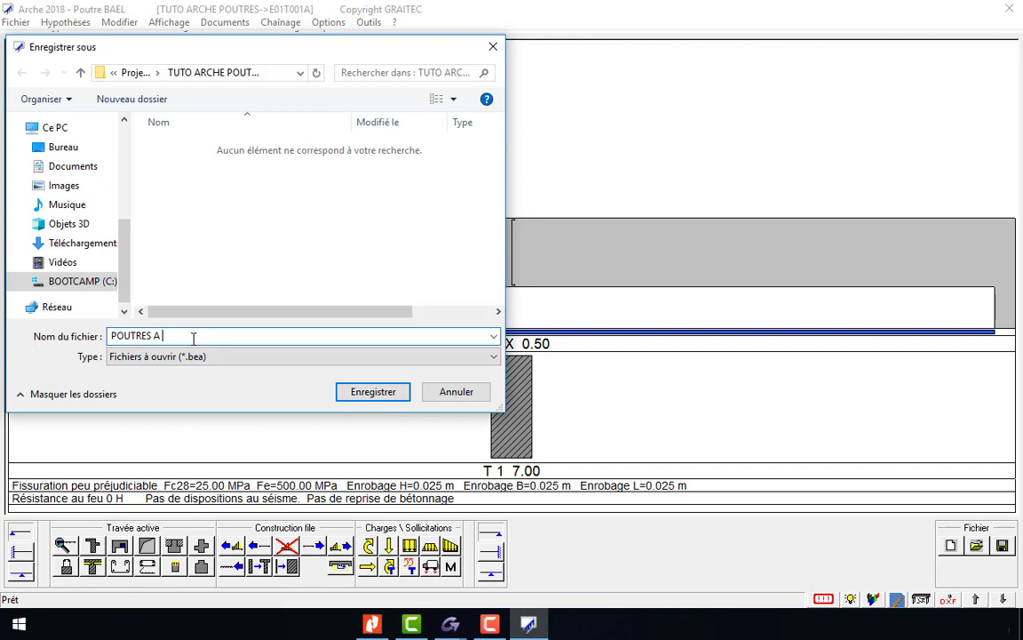
type("2 TRAV")
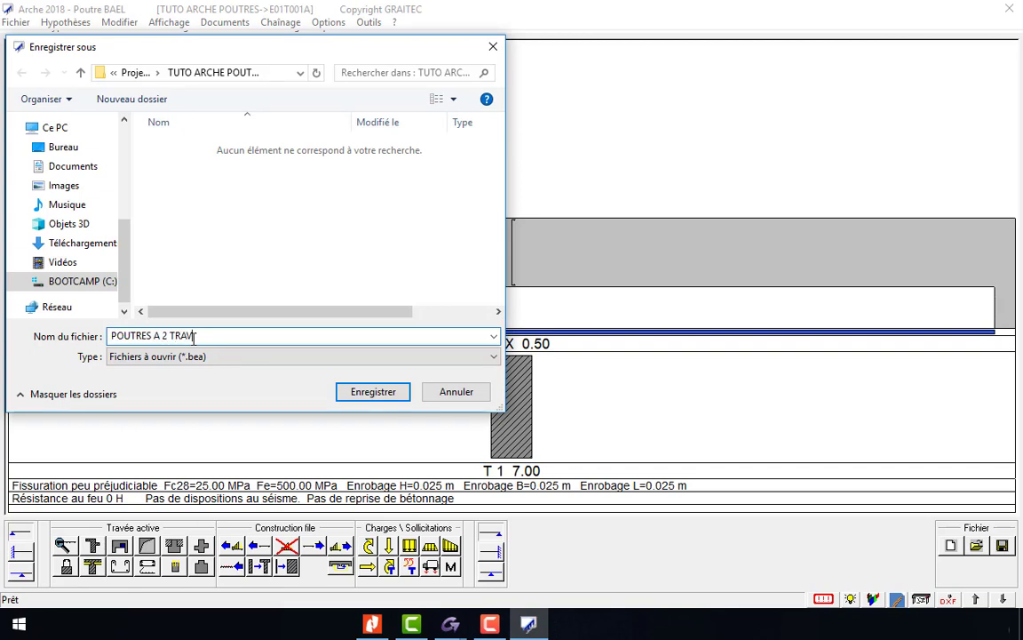
type("EES")
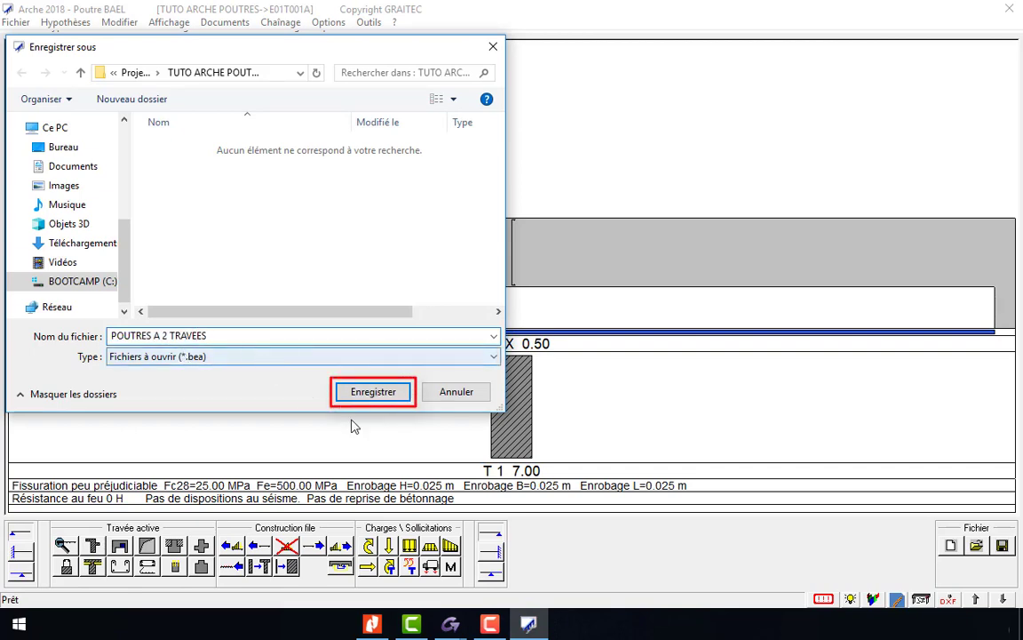
left_click(391, 400)
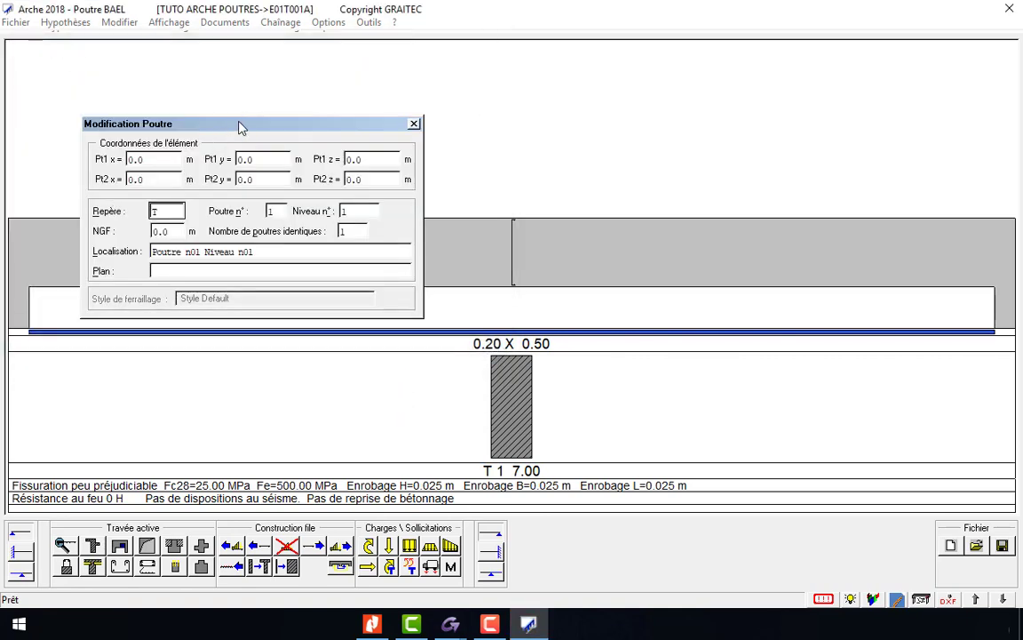
Set the beam's Localisation to 'POUTRES RDC' and reopen the beam properties to confirm it
mouse_move(238, 127)
left_mouse_down()
mouse_move(359, 62)
mouse_move(336, 102)
left_mouse_up()
double_click(377, 227)
type("POUTRES RDC")
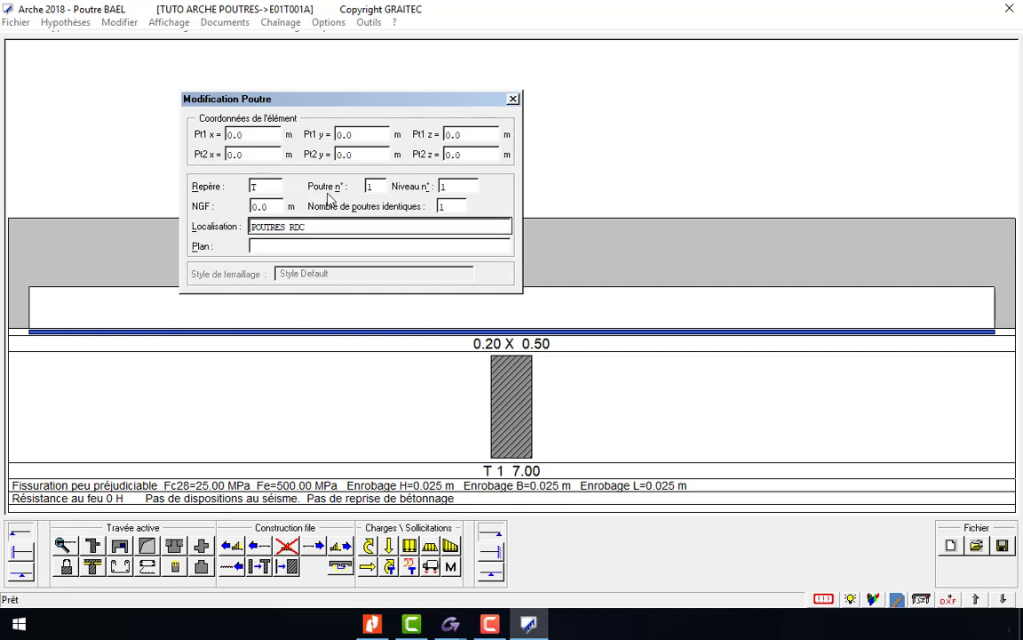
key("Return")
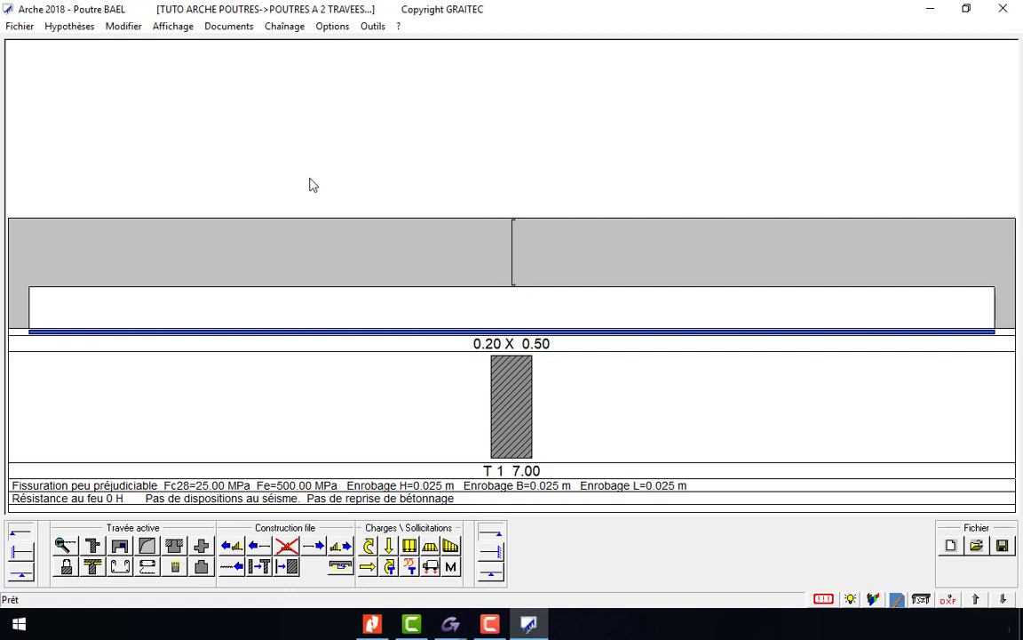
left_click(73, 26)
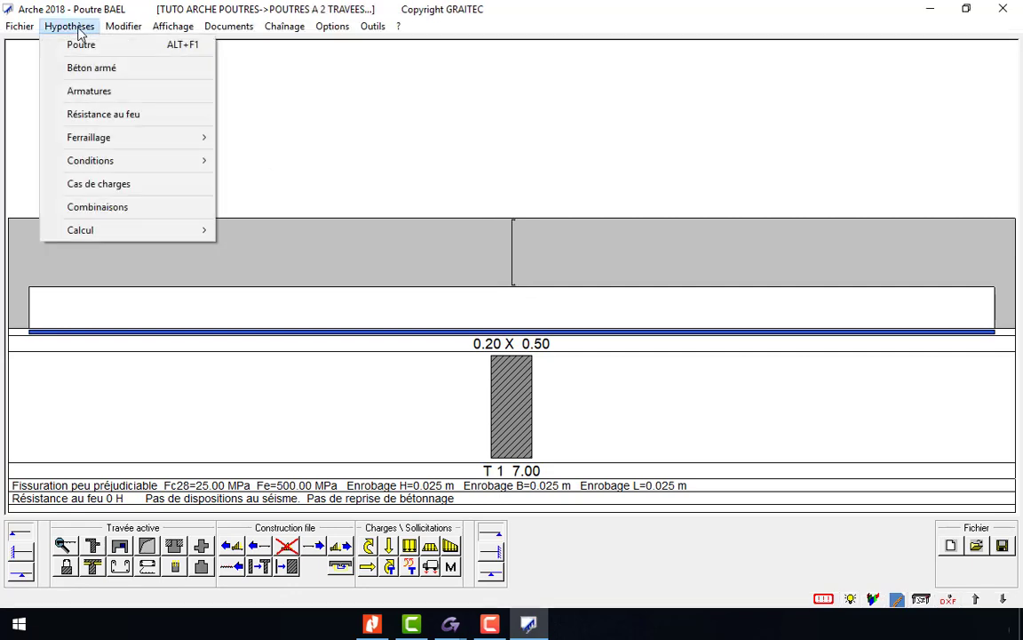
left_click(89, 46)
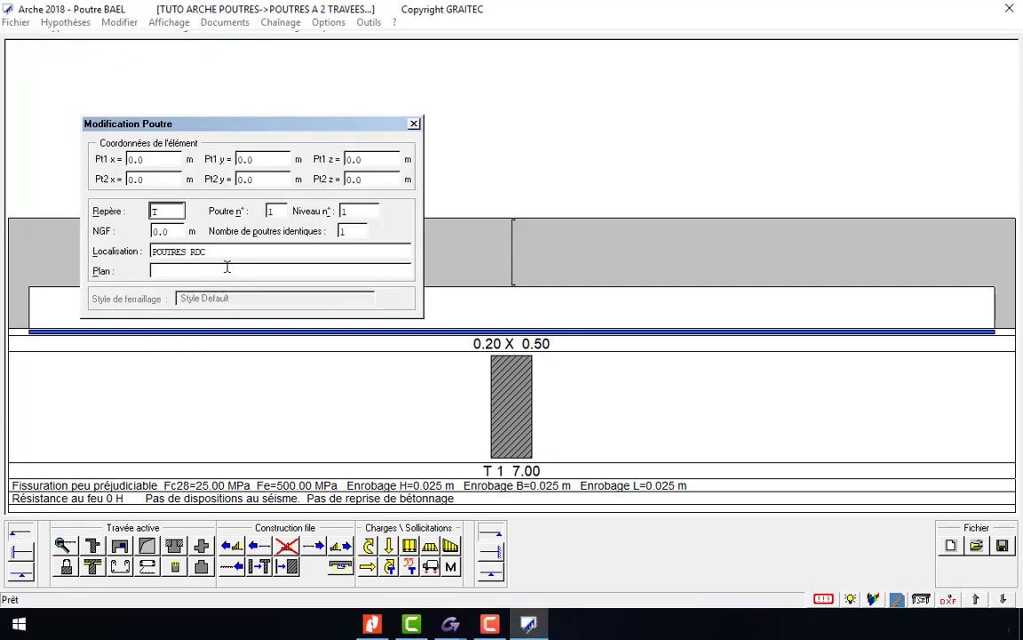
key("Return")
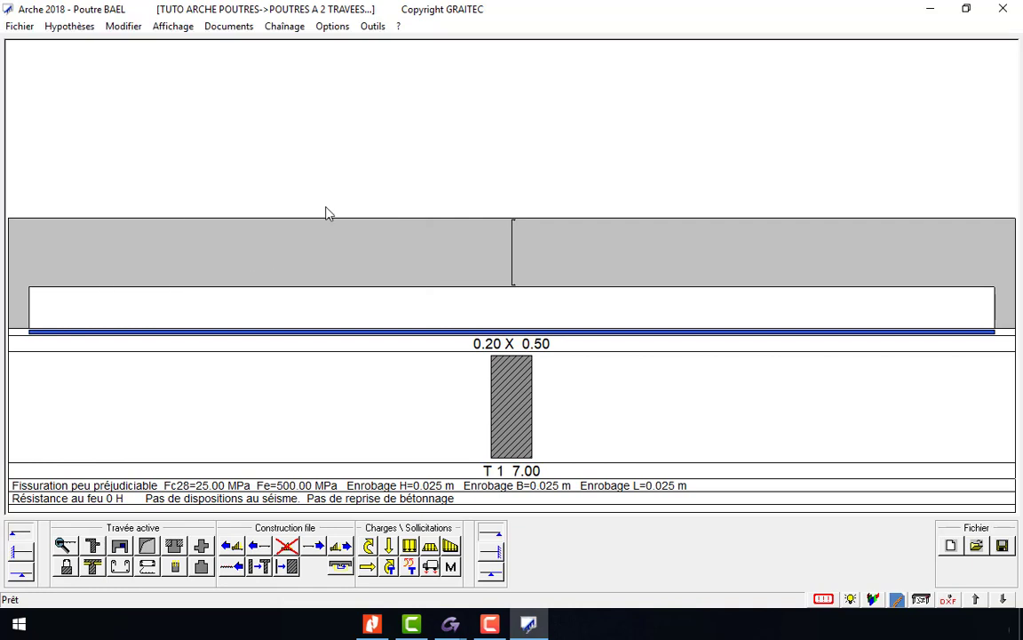
left_click(331, 28)
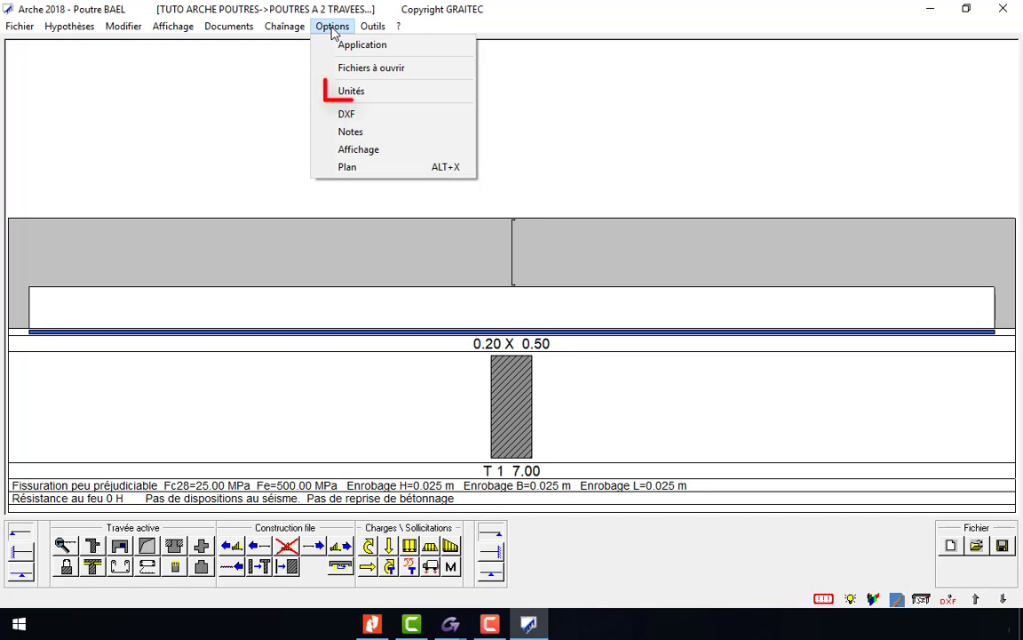
Choose KiloNewton for forces and masses, keeping MegaPa, Mètre, Degré and Seconde
left_click(411, 101)
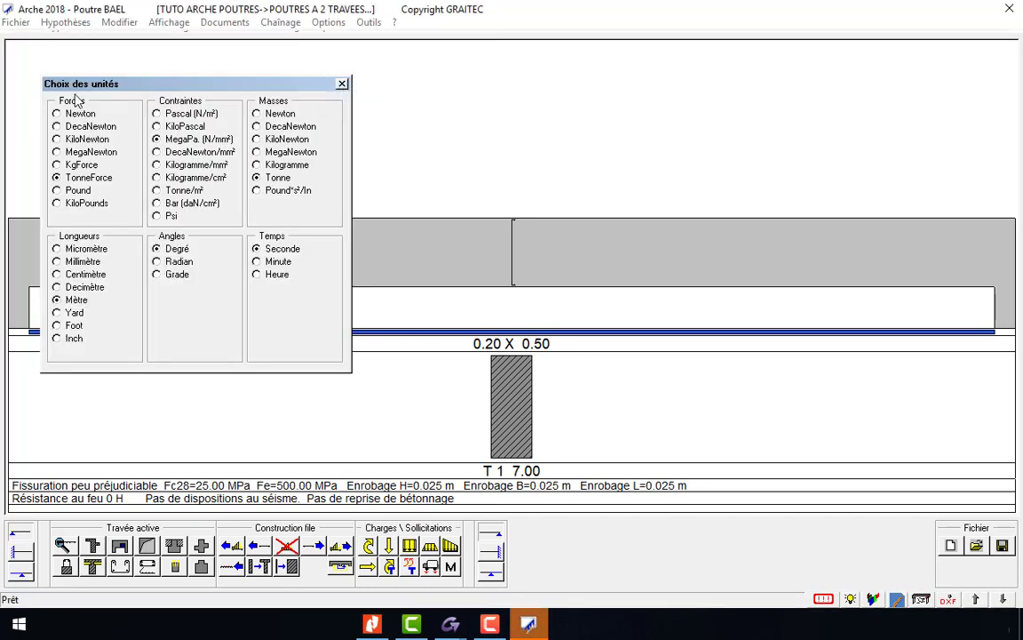
left_click(56, 139)
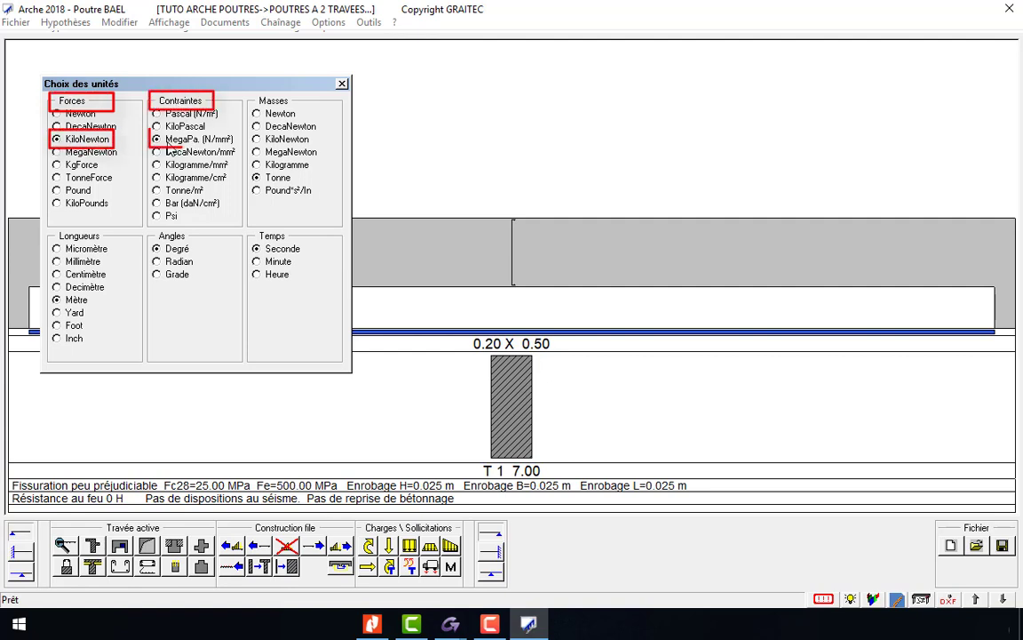
left_click(256, 139)
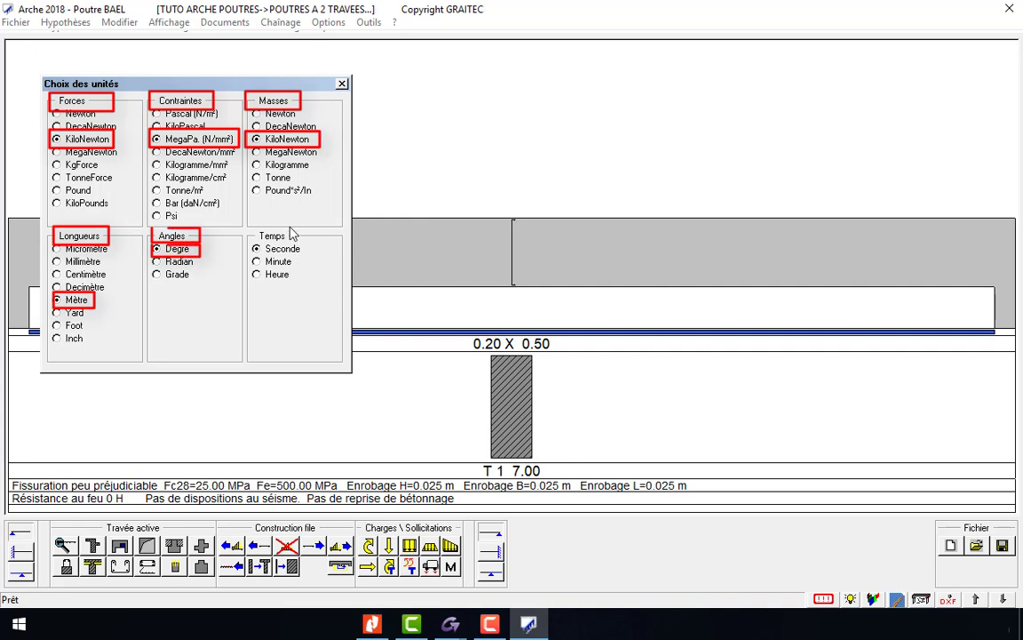
left_click(342, 84)
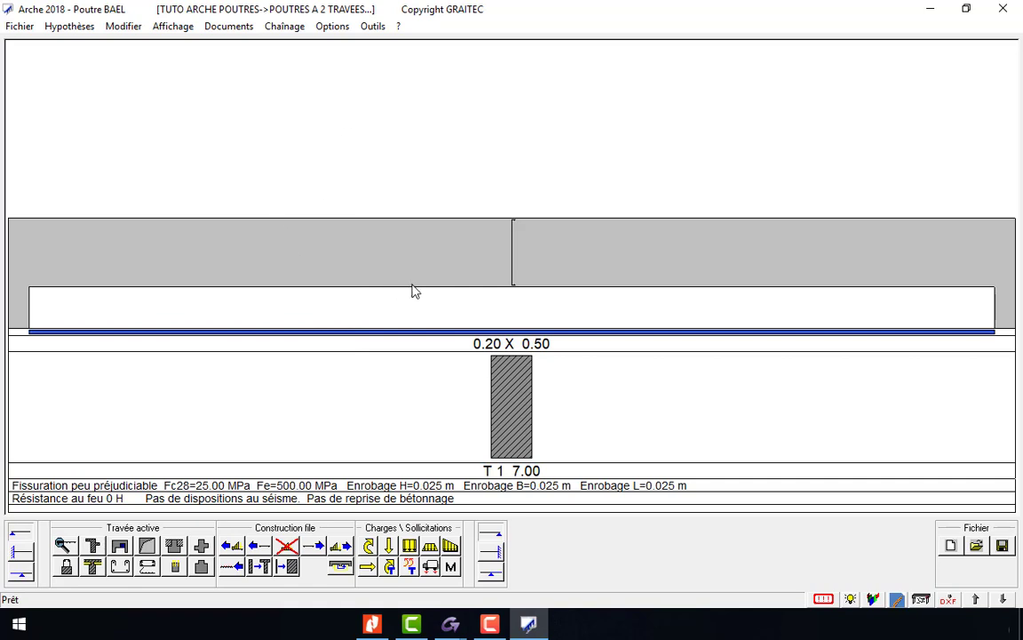
Give span T 1 a 5.0 m length and a 0.2 m left support
double_click(478, 264)
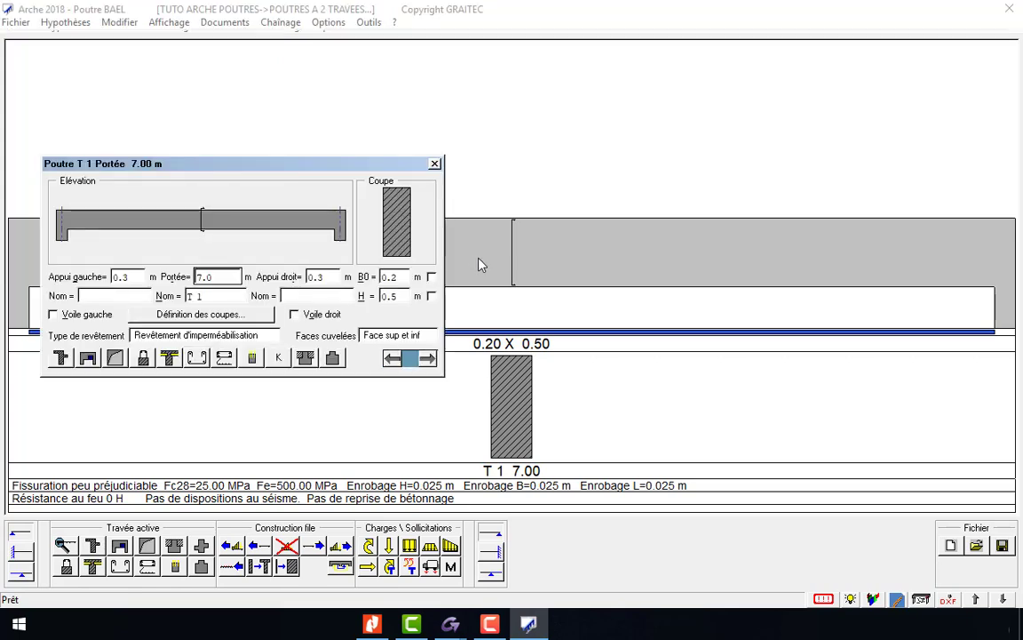
key("Escape")
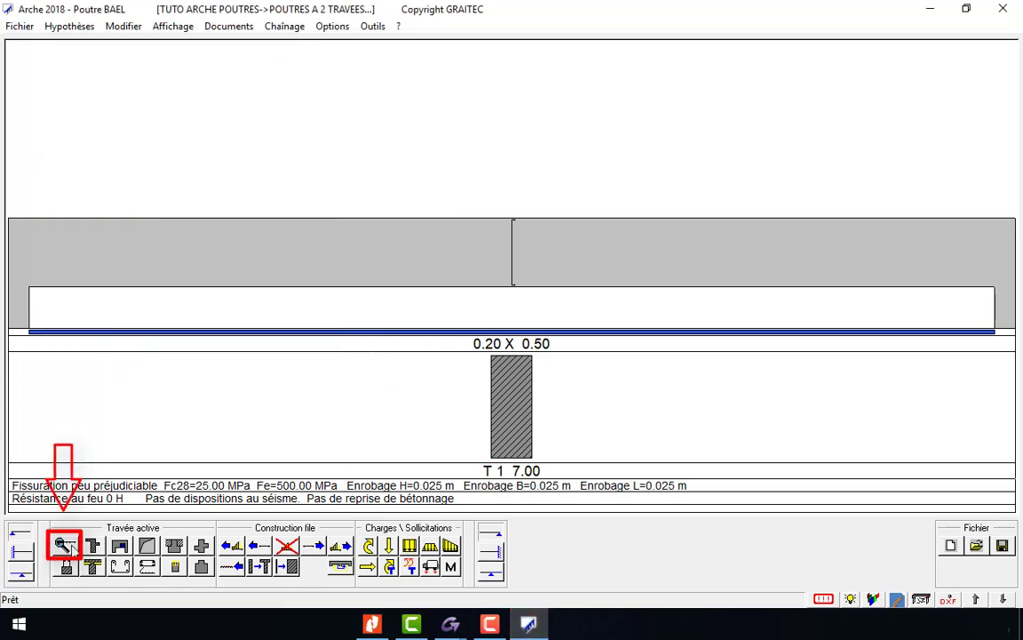
left_click(62, 543)
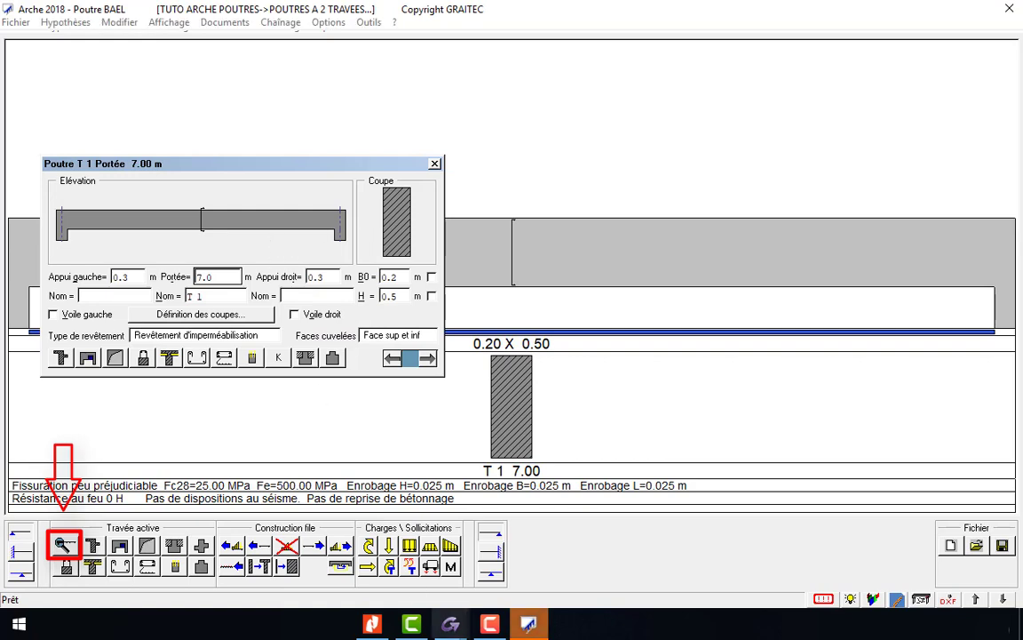
left_click(378, 626)
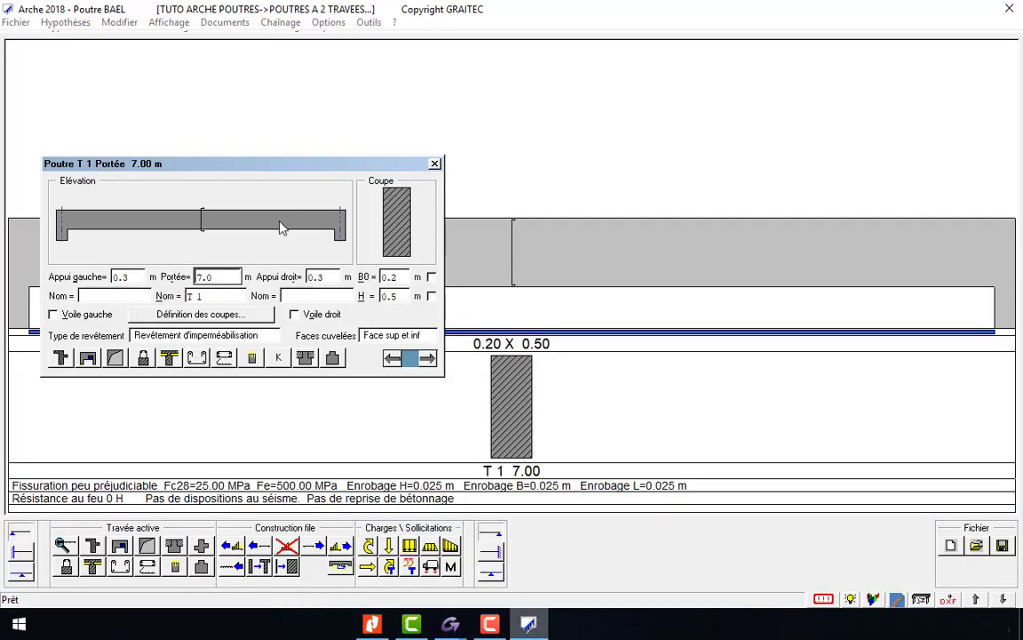
type("5.0")
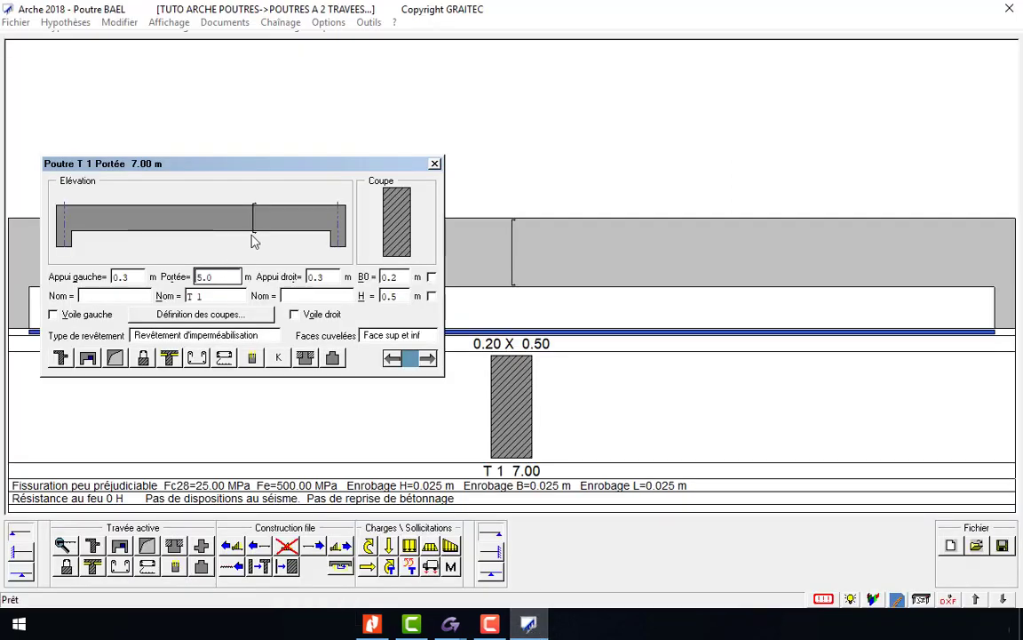
double_click(142, 276)
type("0.2")
Set the right support to 0.2 m and fix the section width B0 and height H
double_click(320, 276)
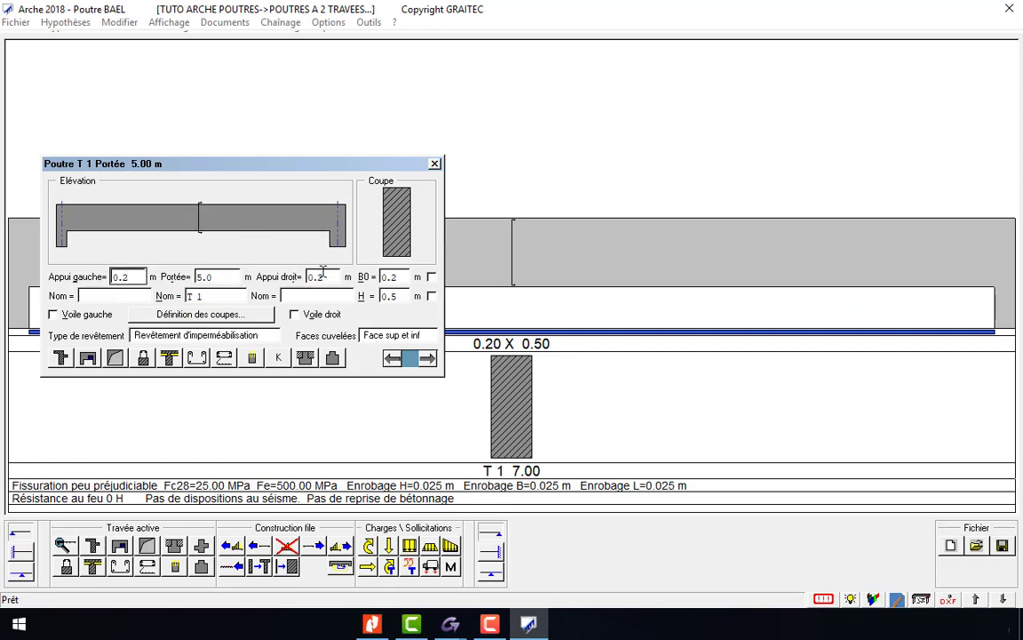
left_click(313, 277)
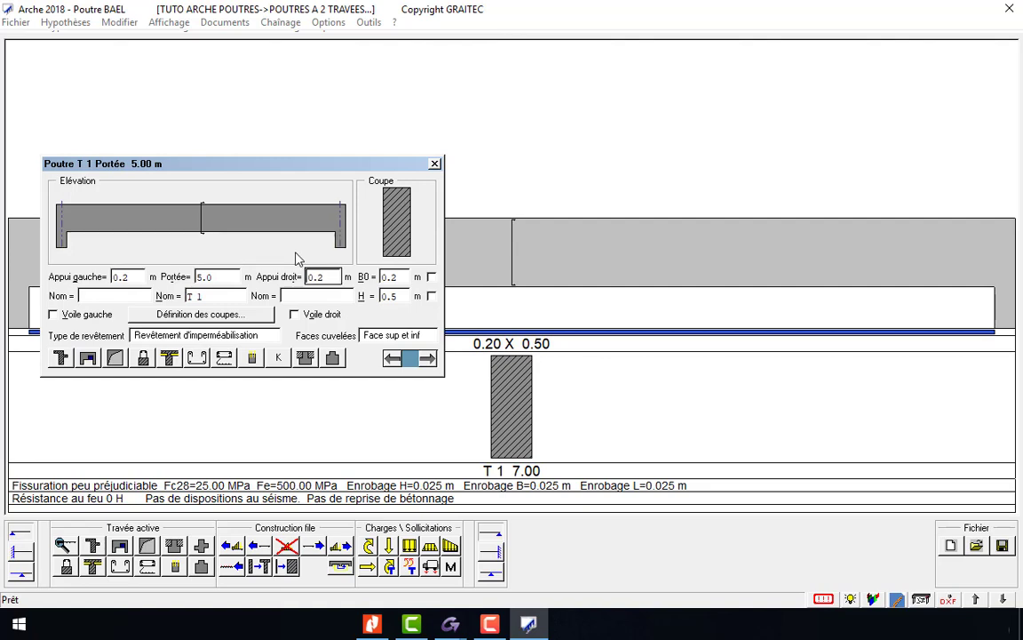
left_click(373, 625)
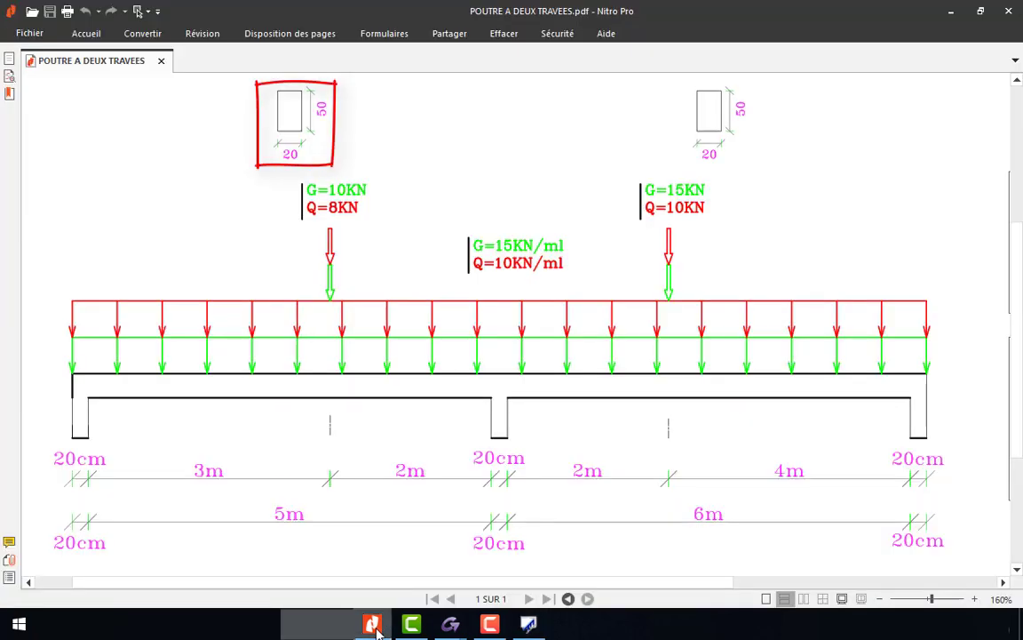
left_click(374, 626)
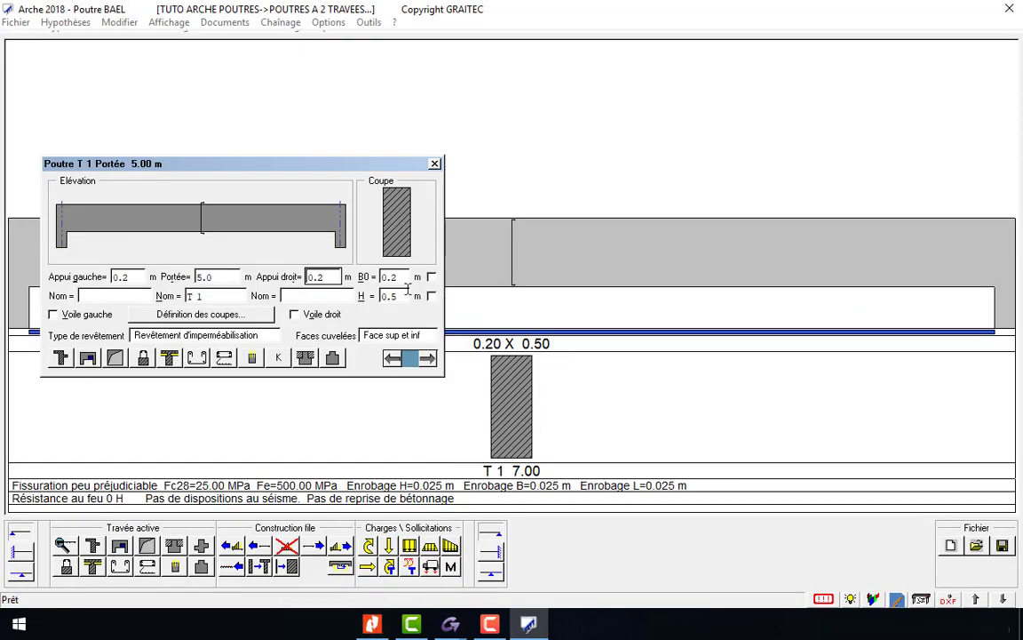
left_click(431, 276)
left_click(431, 295)
Enable section cut n°1 in the span's Définition des coupes
left_click(256, 318)
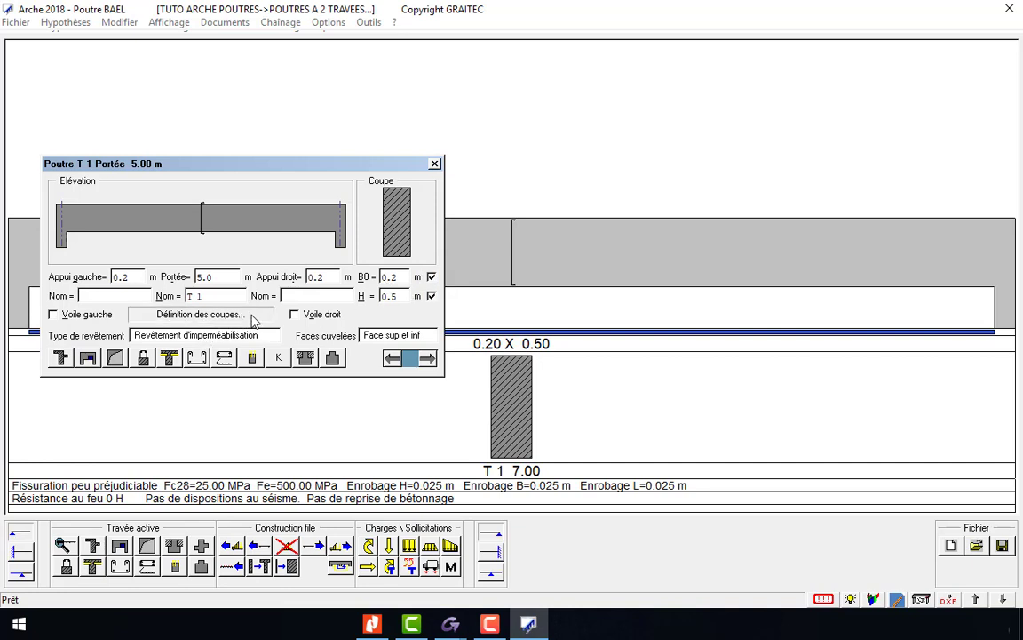
left_click(56, 282)
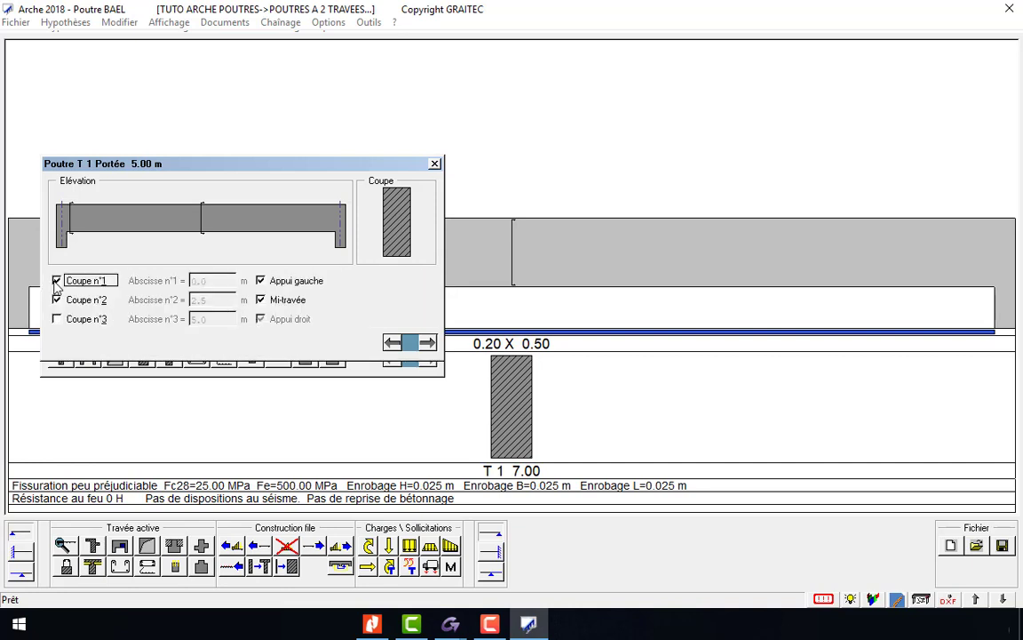
left_click(57, 320)
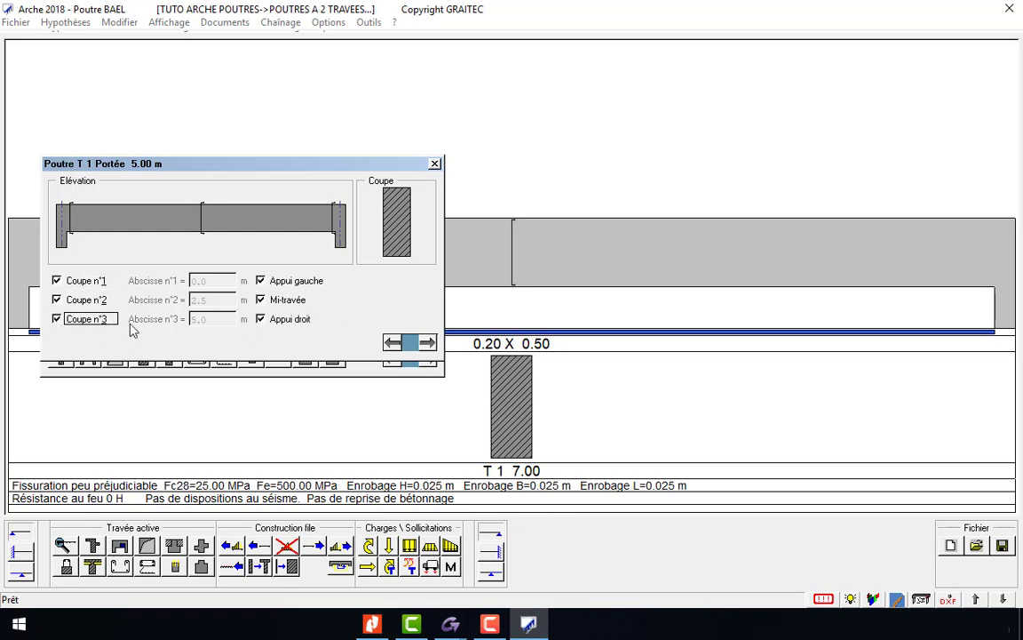
left_click(57, 320)
left_click(57, 282)
left_click(57, 281)
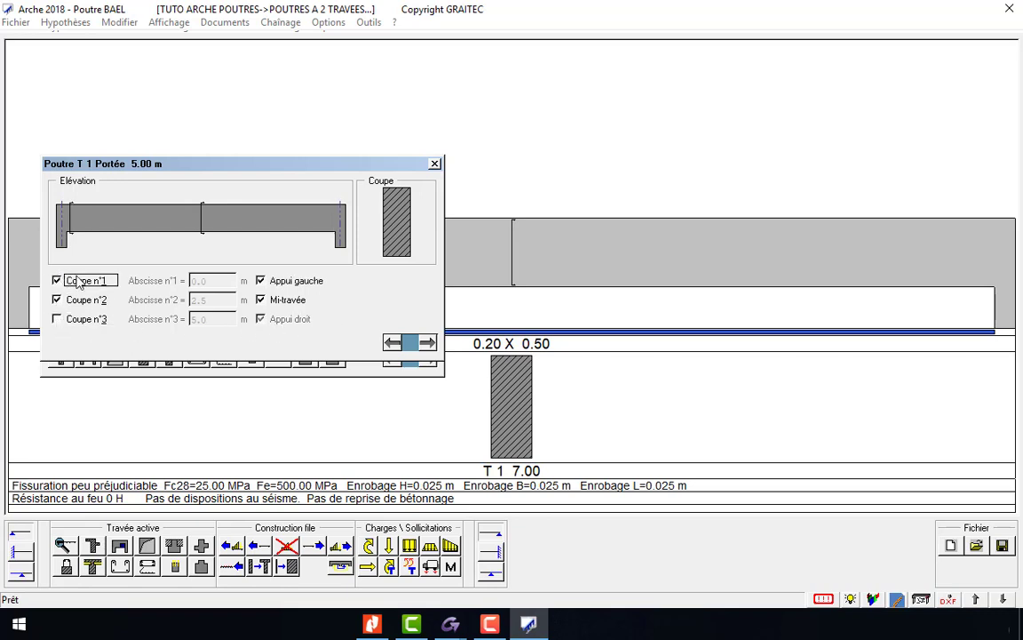
left_click(261, 282)
Position cut n°1 at the left support and apply the span settings
double_click(221, 281)
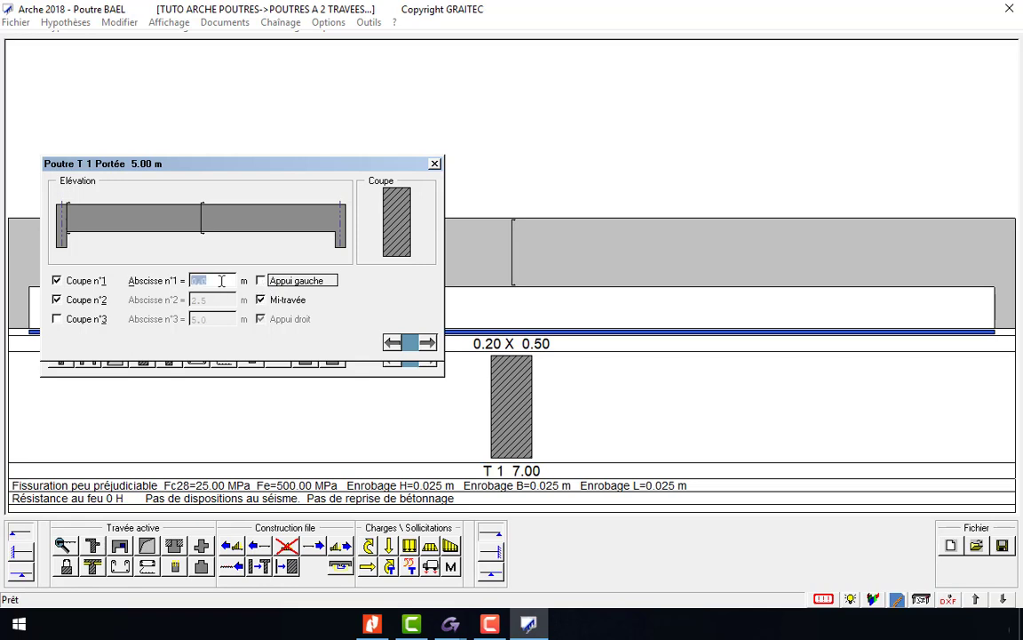
type("1.0")
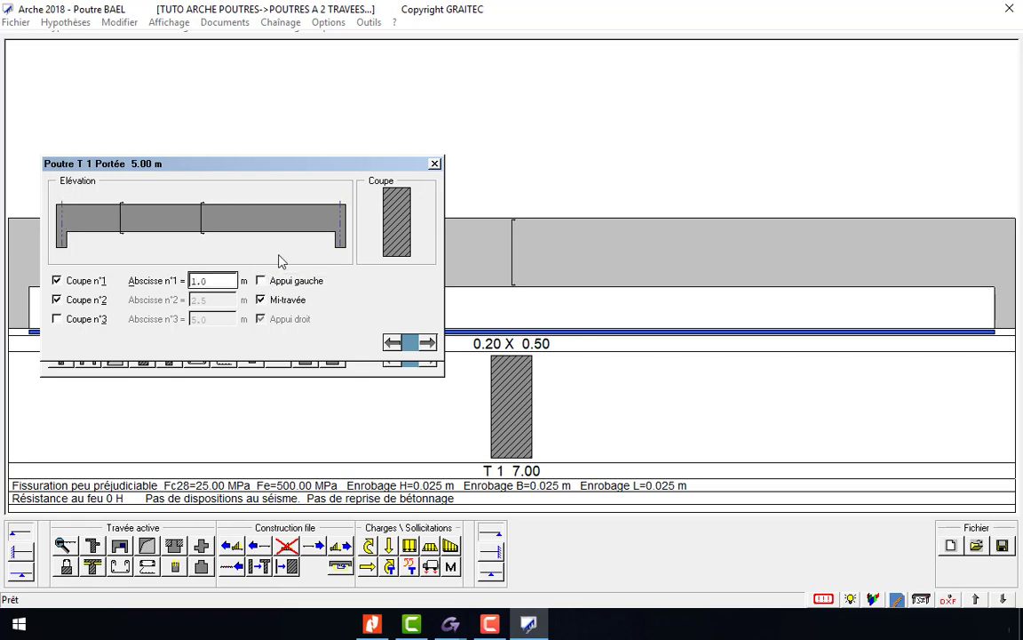
key("Return")
left_click(262, 280)
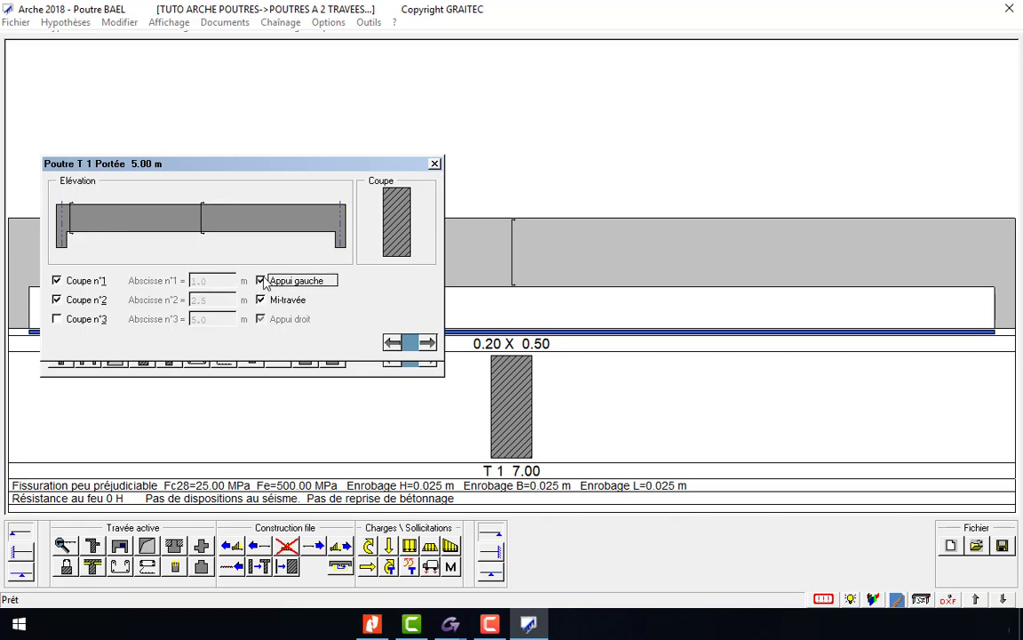
left_click(56, 281)
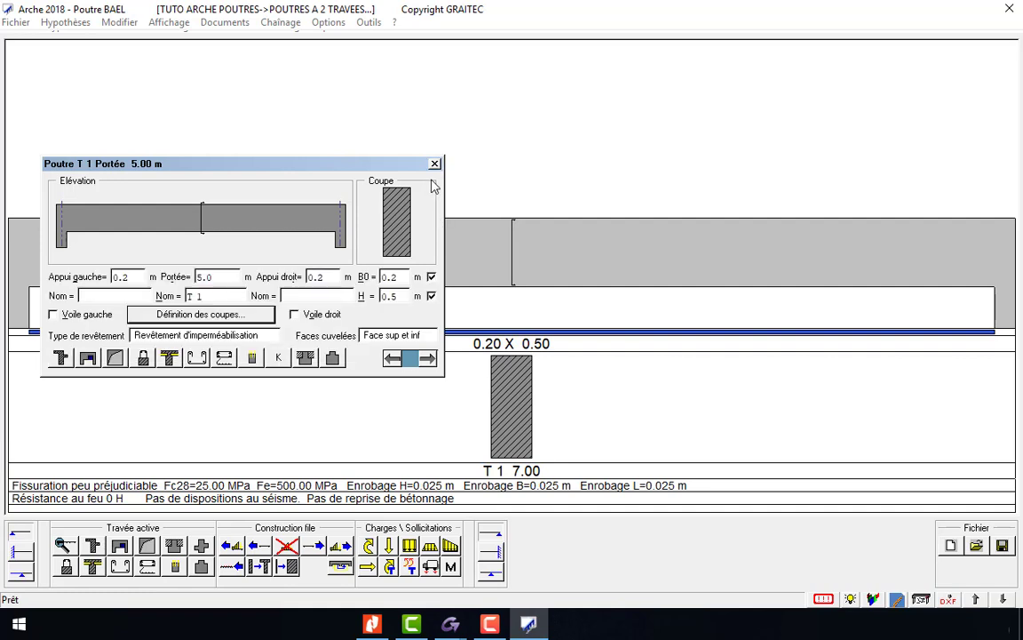
key("Return")
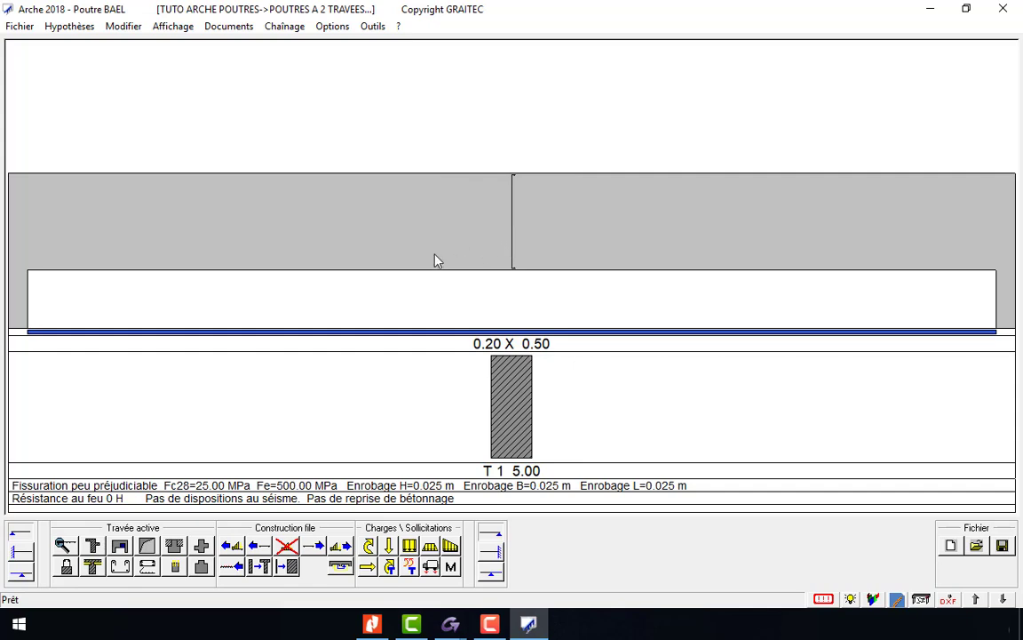
Add a second span to the right of the beam, checking the reference drawing
left_click(313, 549)
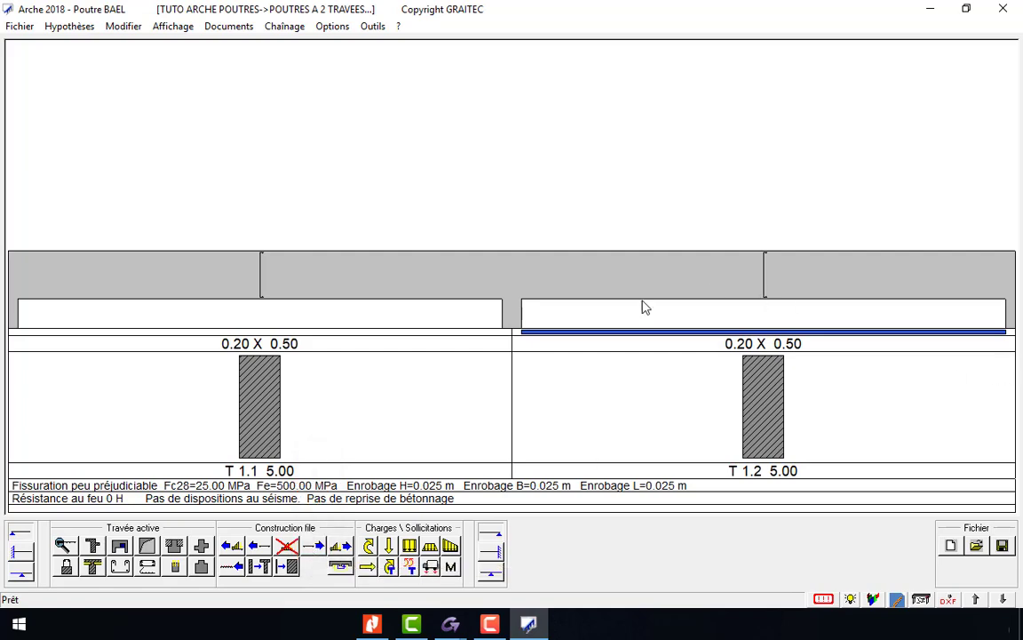
key("alt+Tab")
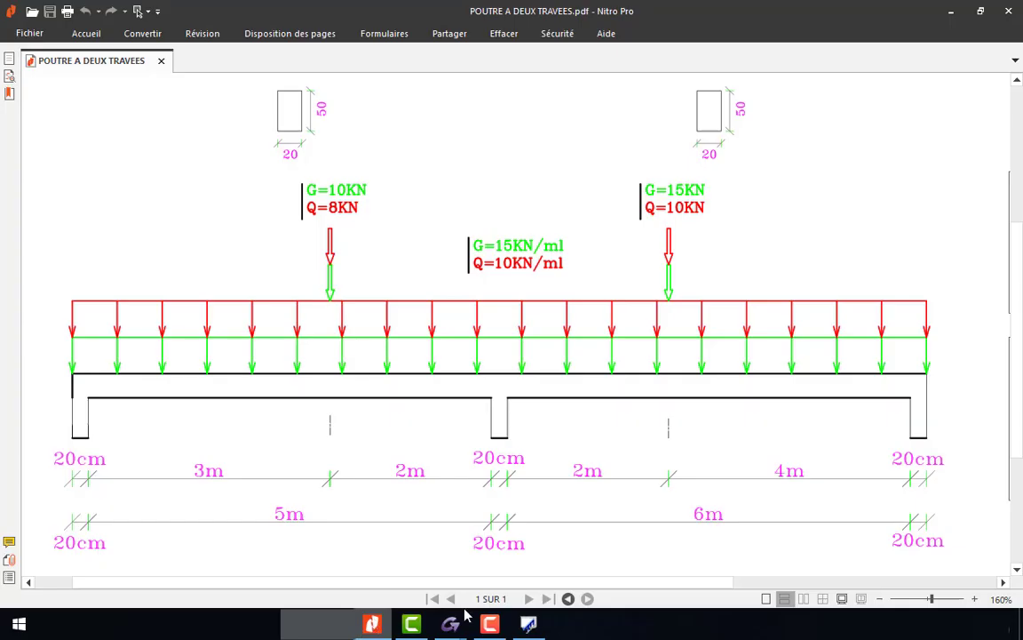
left_click_drag(671, 497, 711, 531)
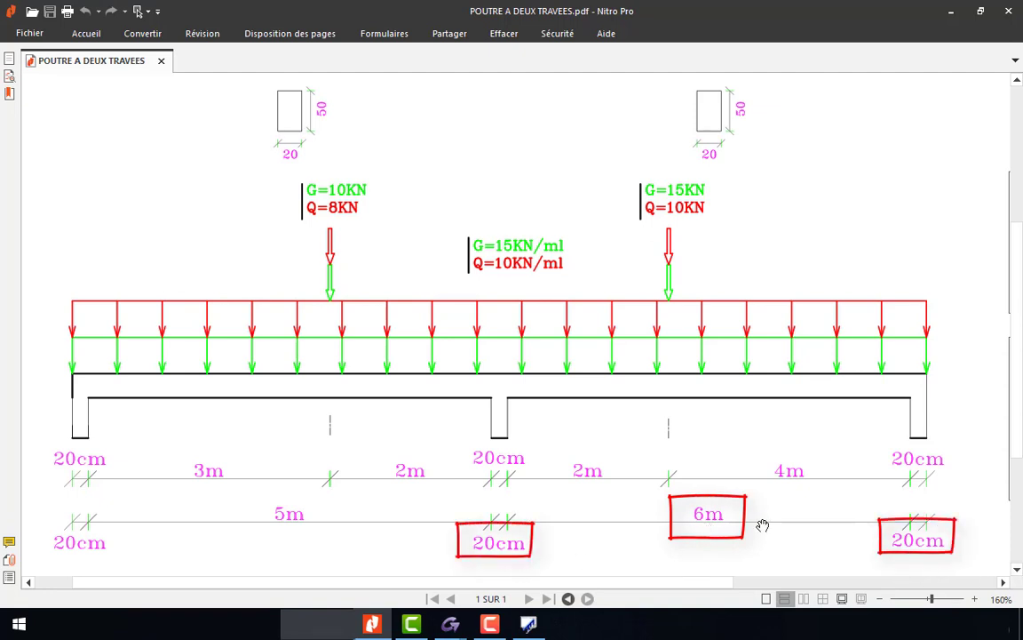
left_click(528, 624)
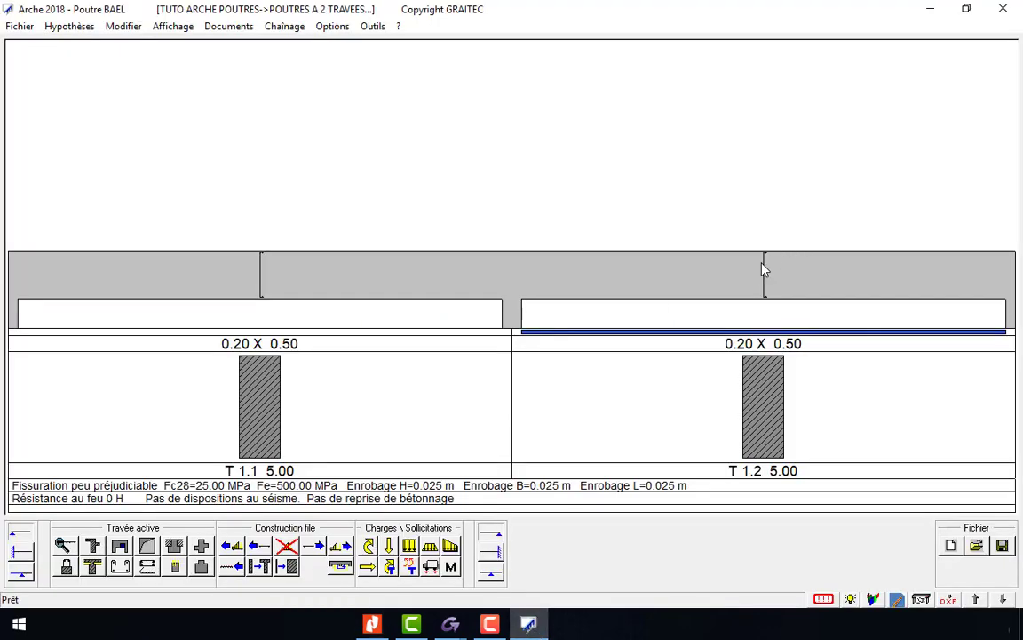
Make span T 1.2 6 m long
left_click(65, 546)
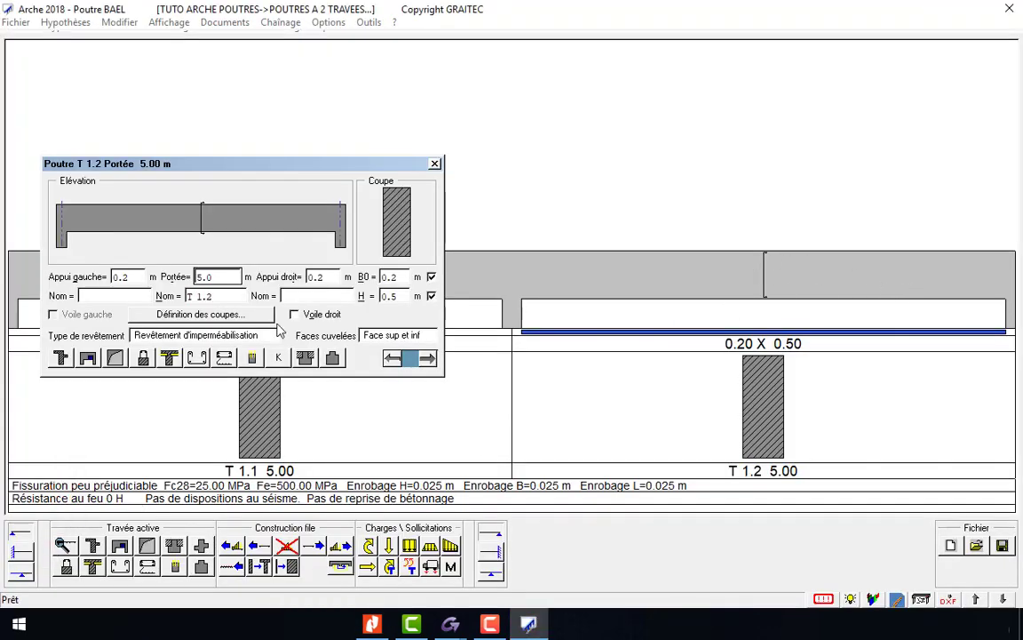
double_click(214, 276)
type("6")
key("Return")
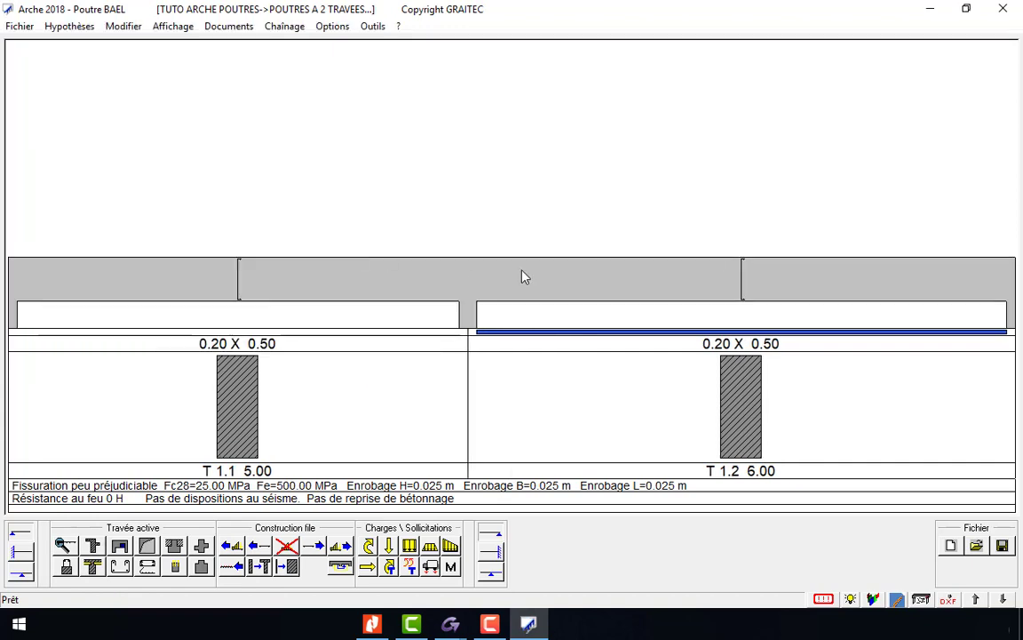
Switch the active span between T 1.1 and T 1.2, ending on T 1.1
left_click(377, 287)
left_click(699, 271)
left_click(349, 283)
left_click(660, 300)
left_click(343, 287)
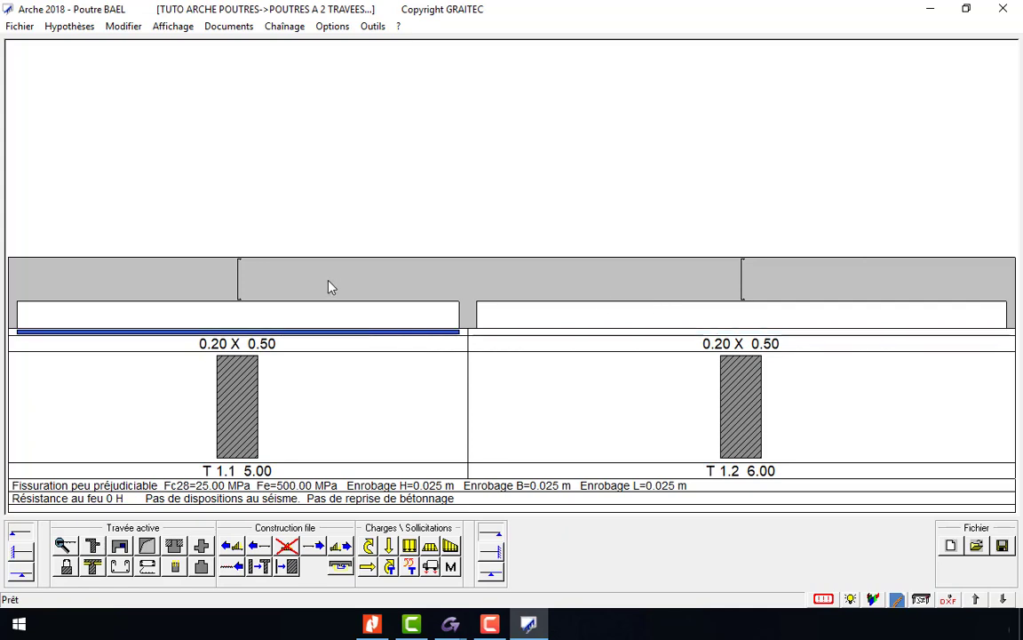
Purge the unused load cases in Hypothèses > Cas de charges
left_click(64, 26)
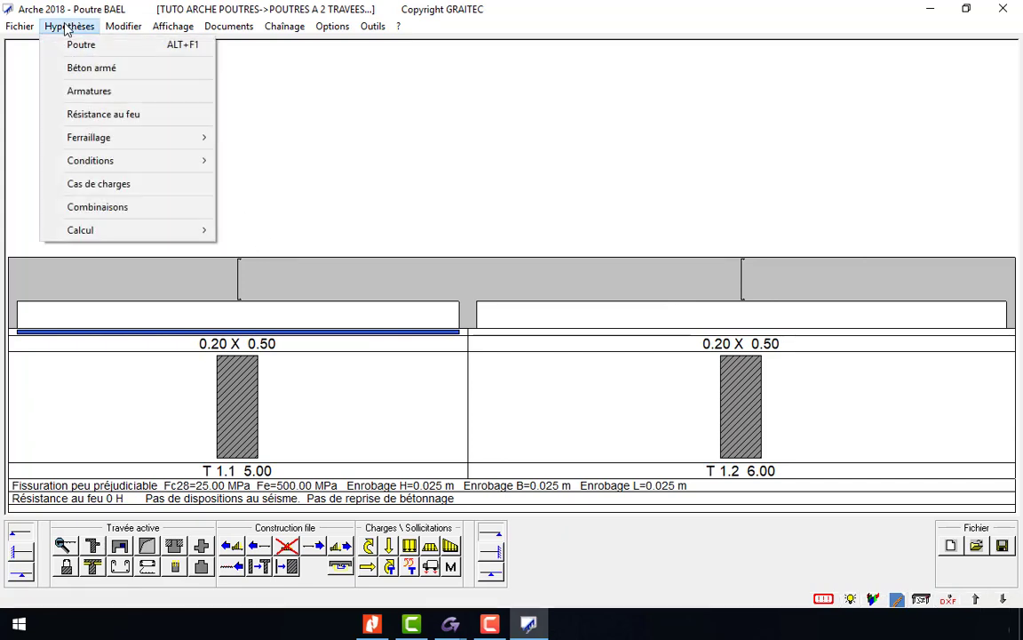
left_click(165, 191)
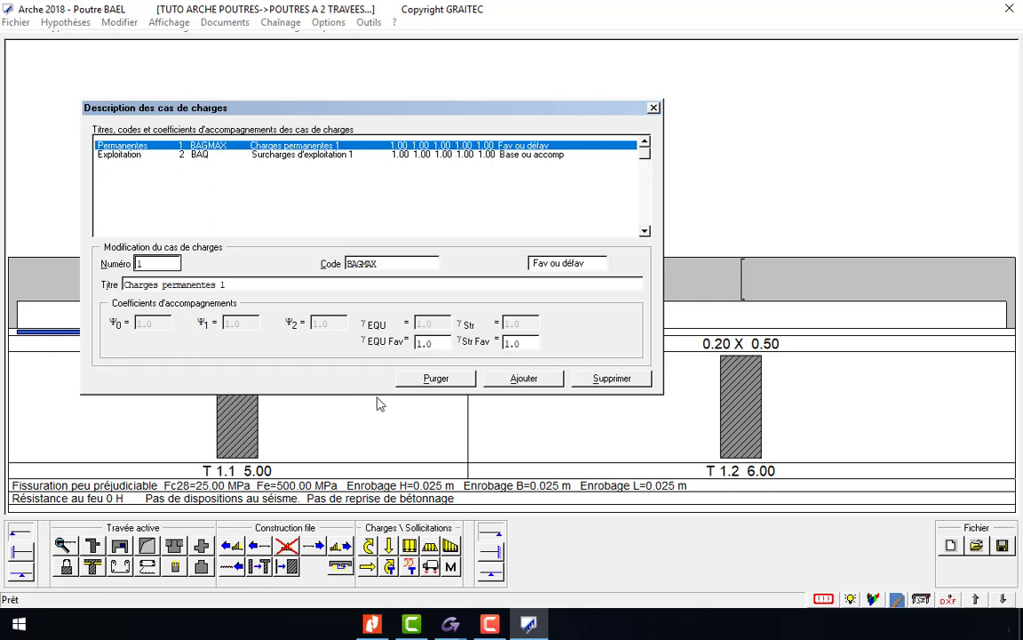
left_click(428, 381)
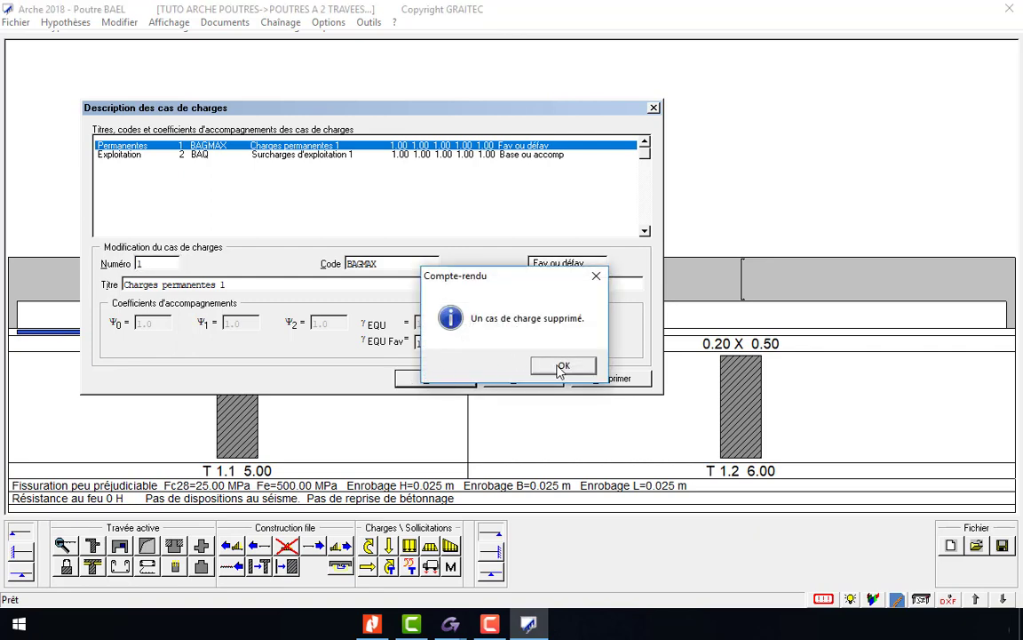
left_click(561, 367)
left_click(432, 380)
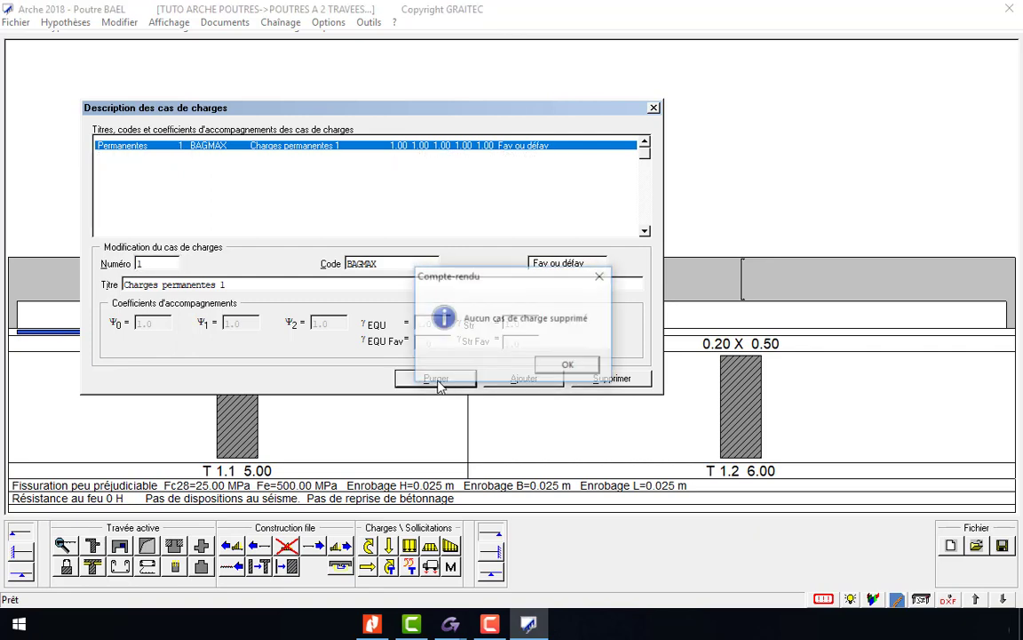
left_click(566, 372)
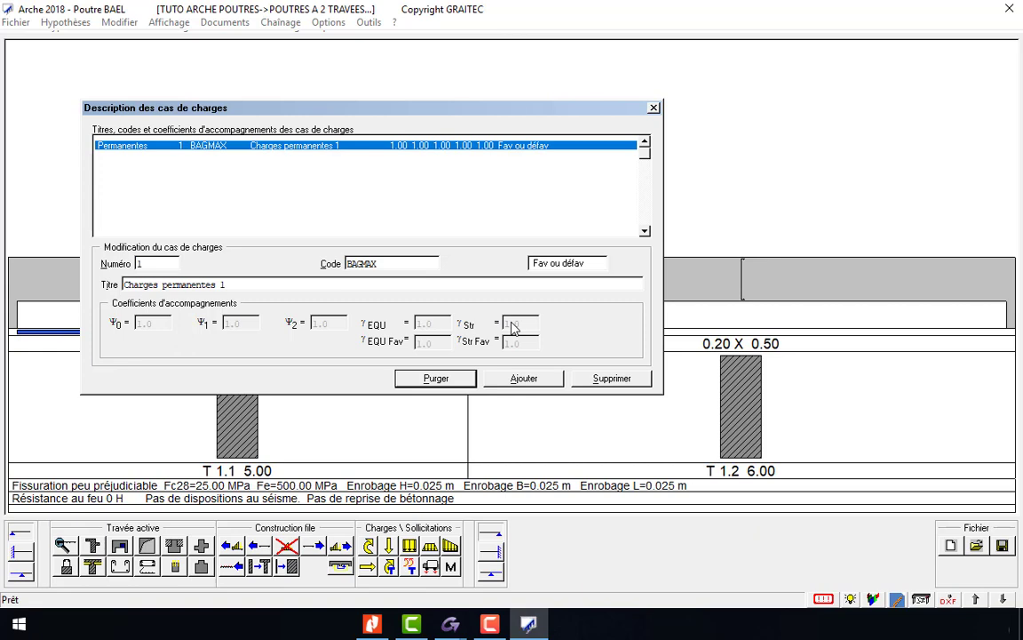
Add one Surcharges d'exploitation load case and close the load-case dialog
left_click(544, 382)
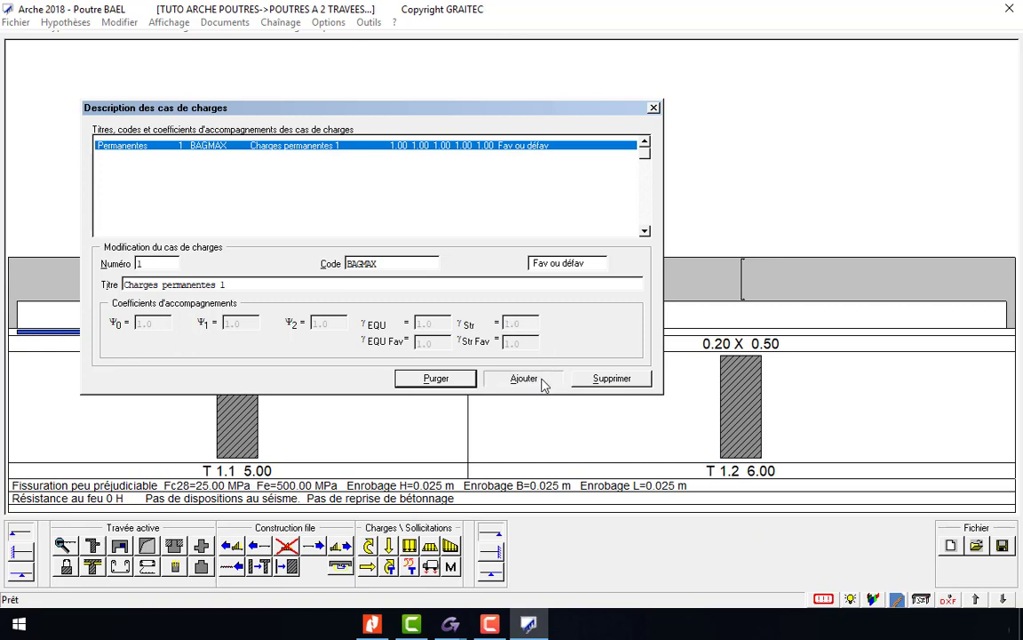
double_click(425, 200)
type("1")
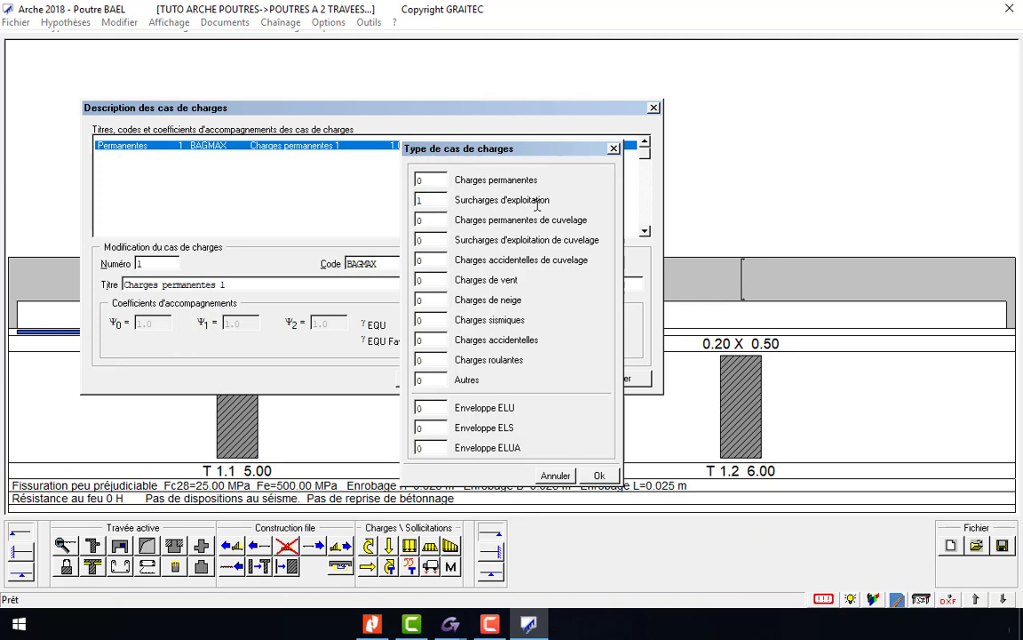
left_click(599, 475)
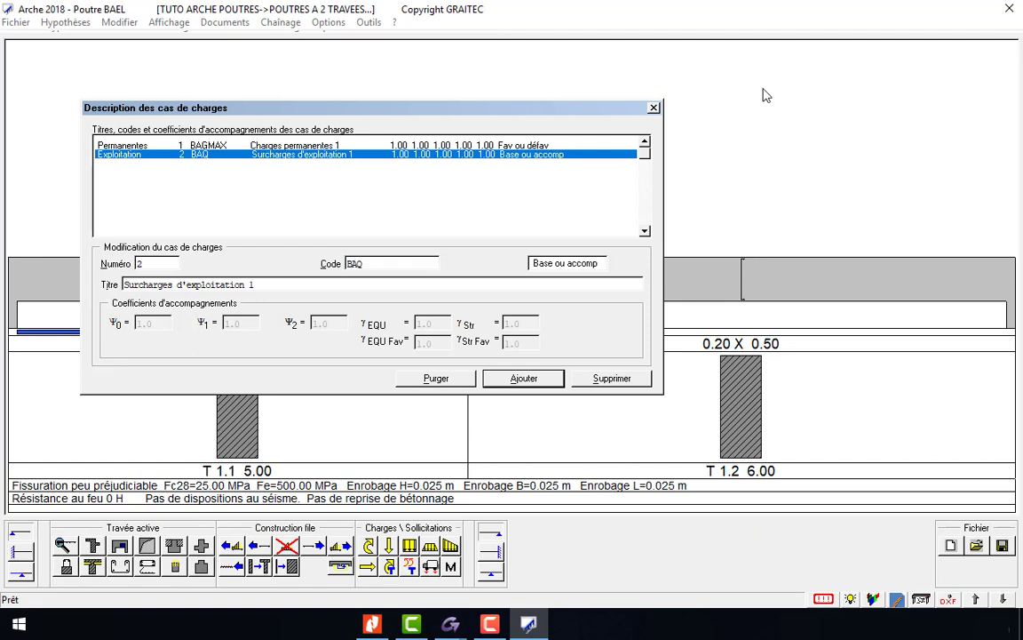
key("Escape")
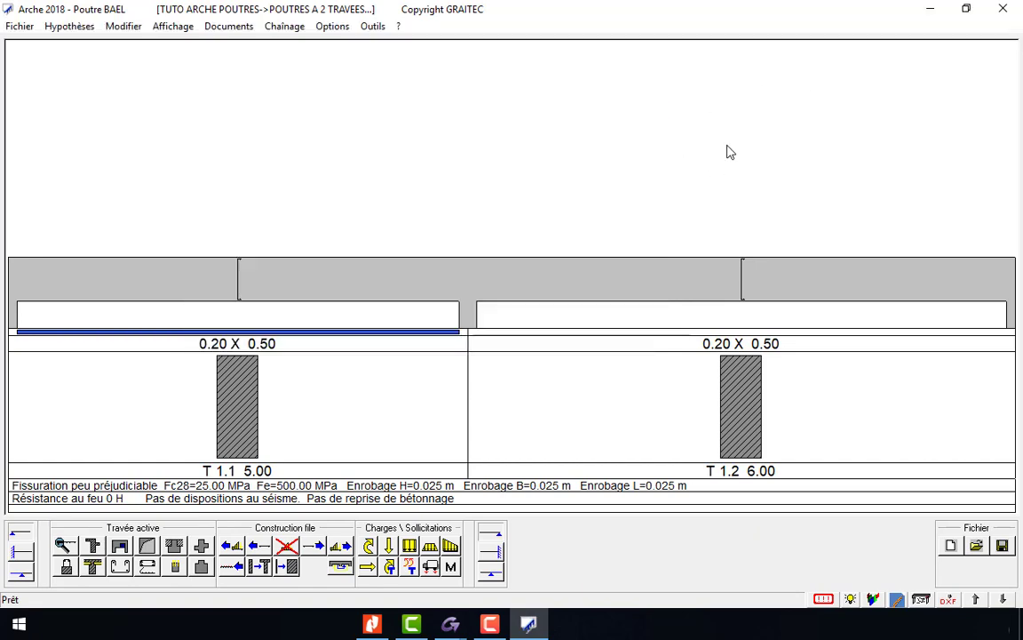
Check the PDF beam drawing, then bring up the distributed loads window for span T 1.1
left_click(372, 625)
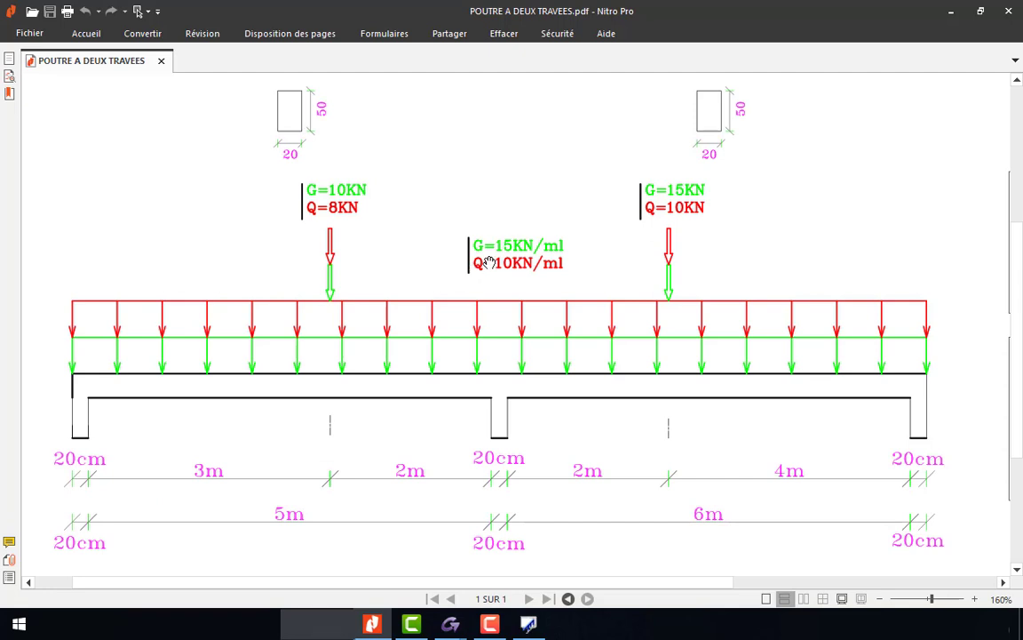
left_click(530, 626)
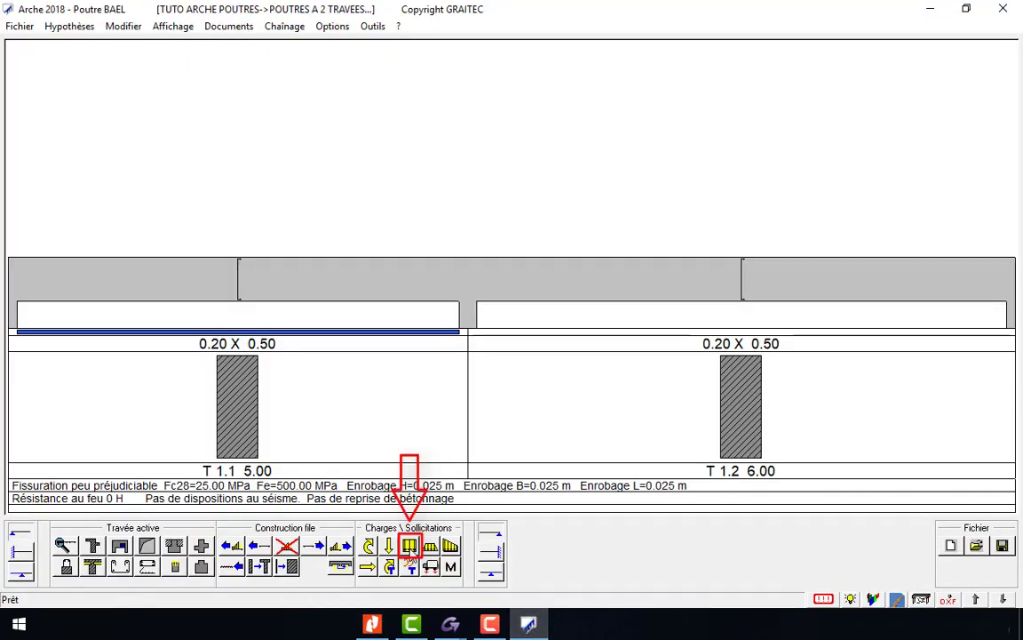
left_click(409, 546)
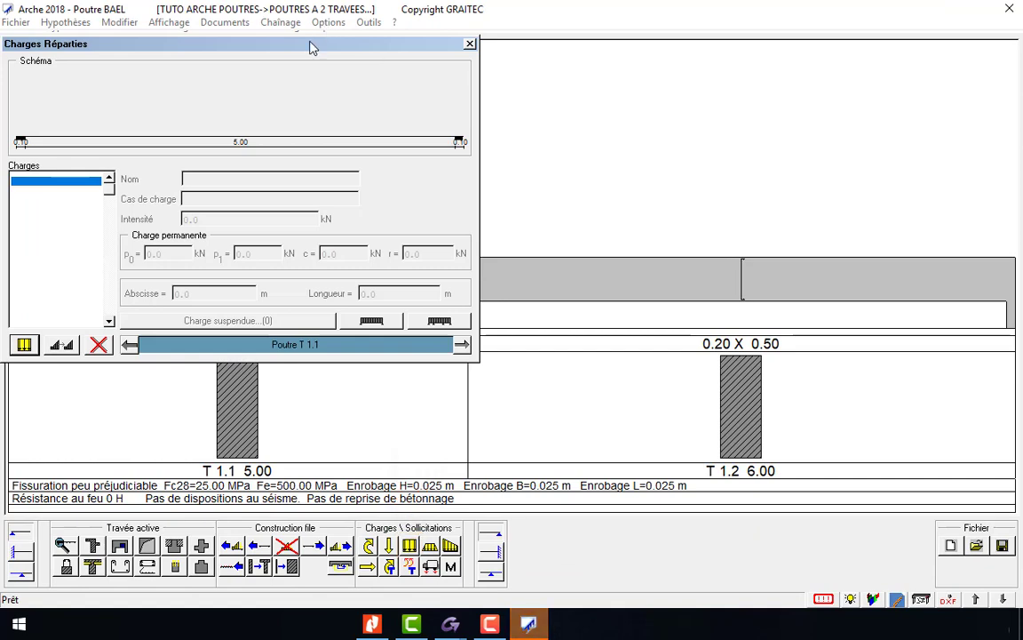
left_click_drag(311, 48, 742, 74)
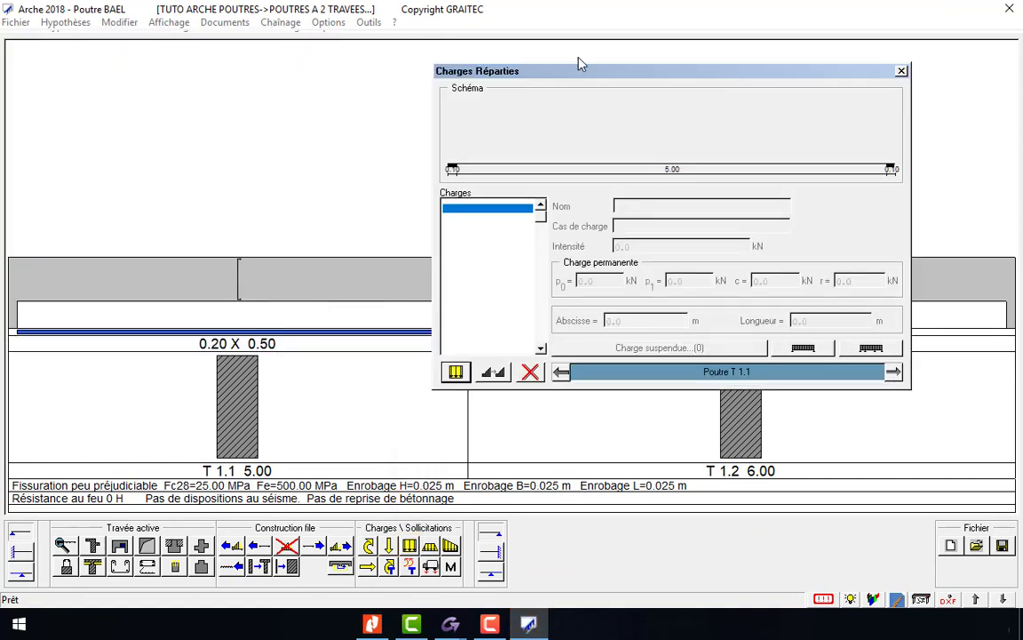
left_click_drag(619, 76, 409, 88)
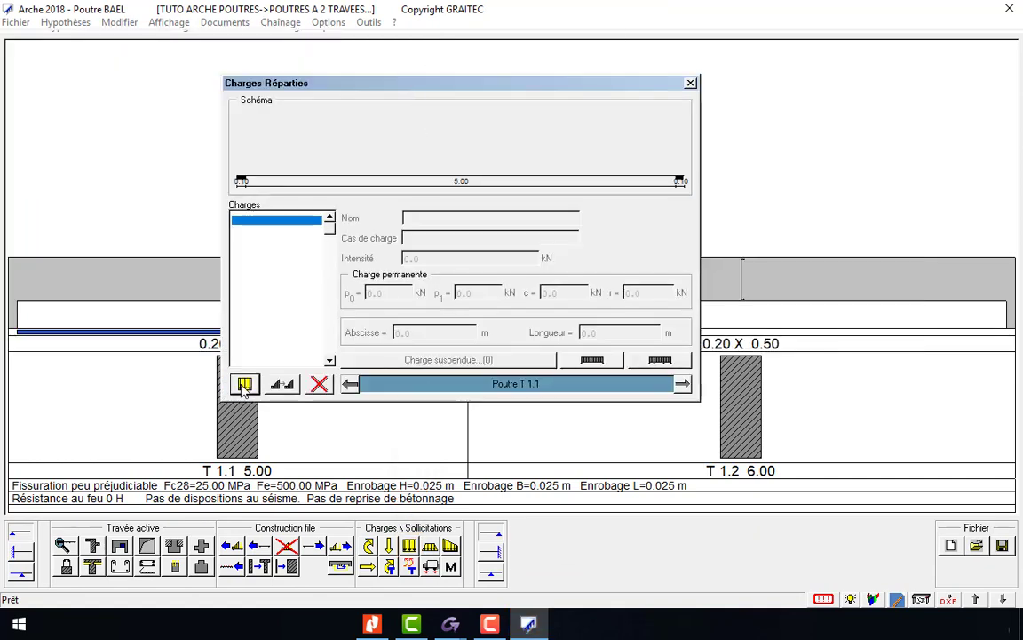
Add distributed load G in Charges permanentes 1, 15 kN, spread over the whole span T 1.1
left_click(244, 384)
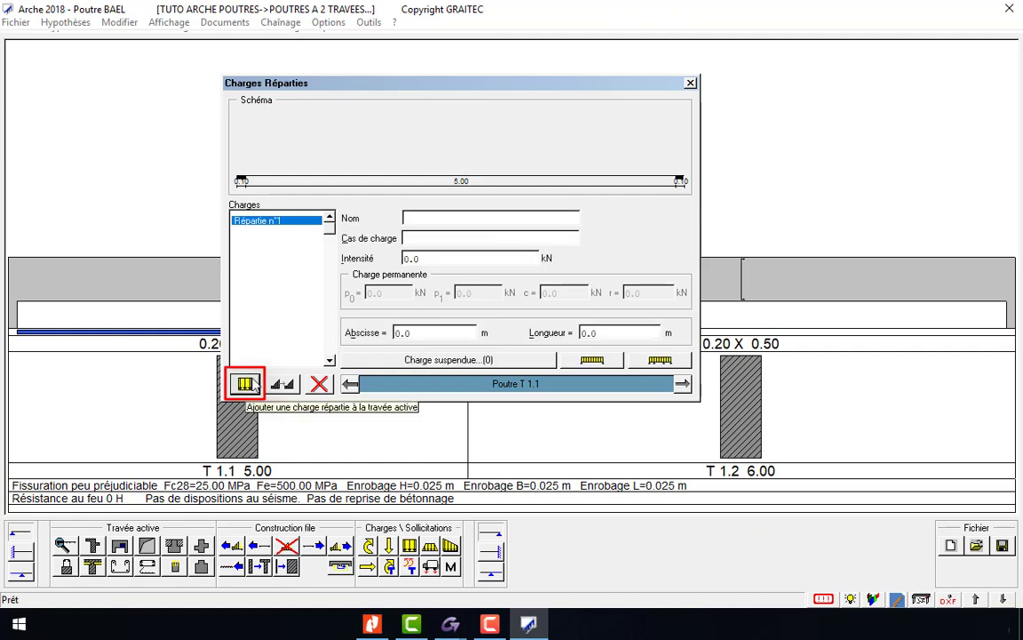
left_click(470, 210)
type("G")
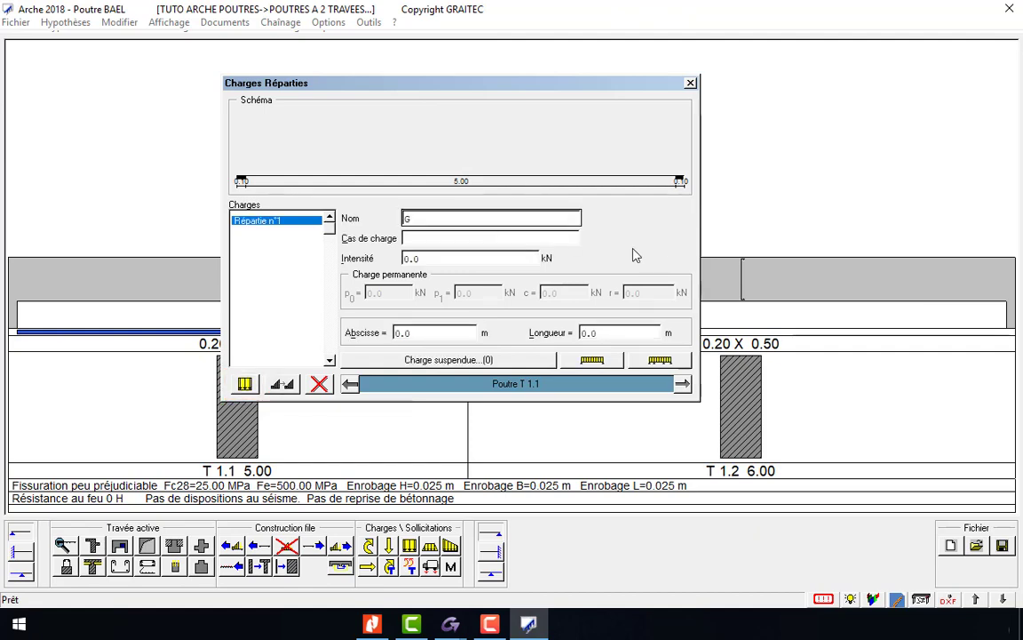
left_click(525, 238)
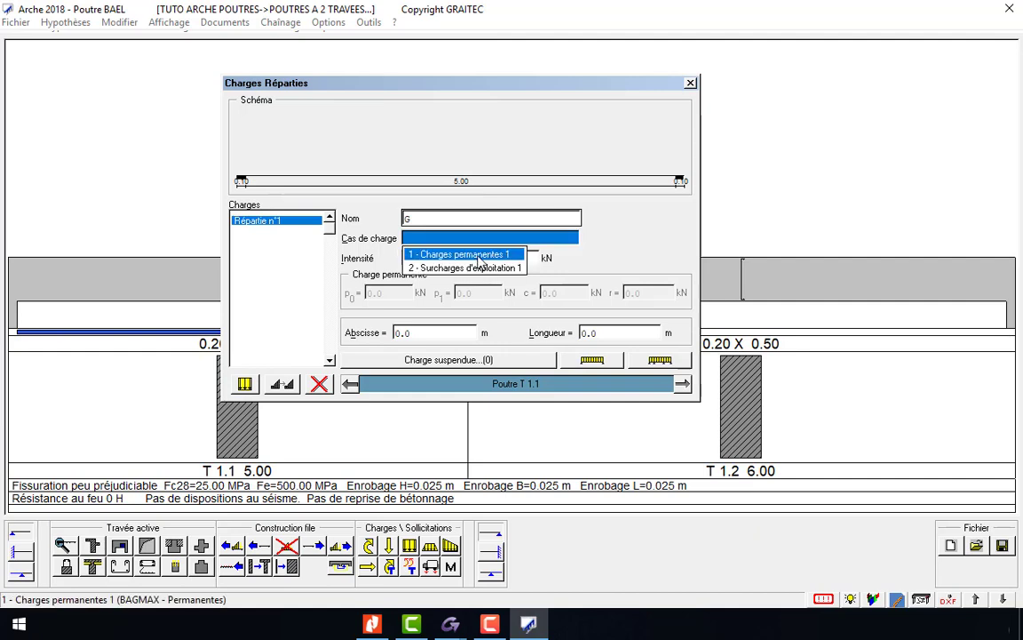
left_click(491, 255)
type("15")
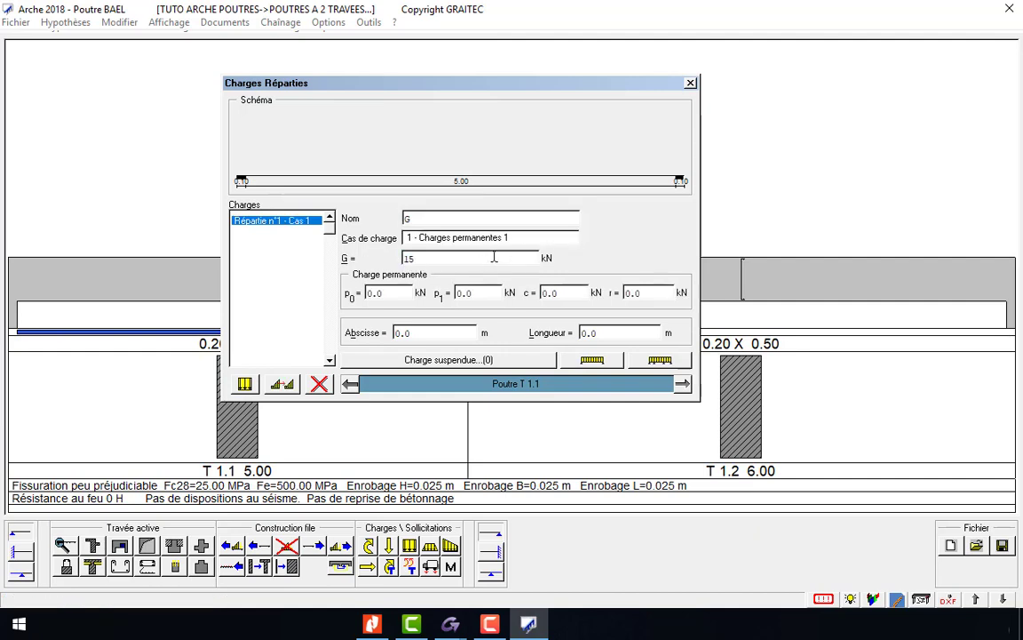
key("Return")
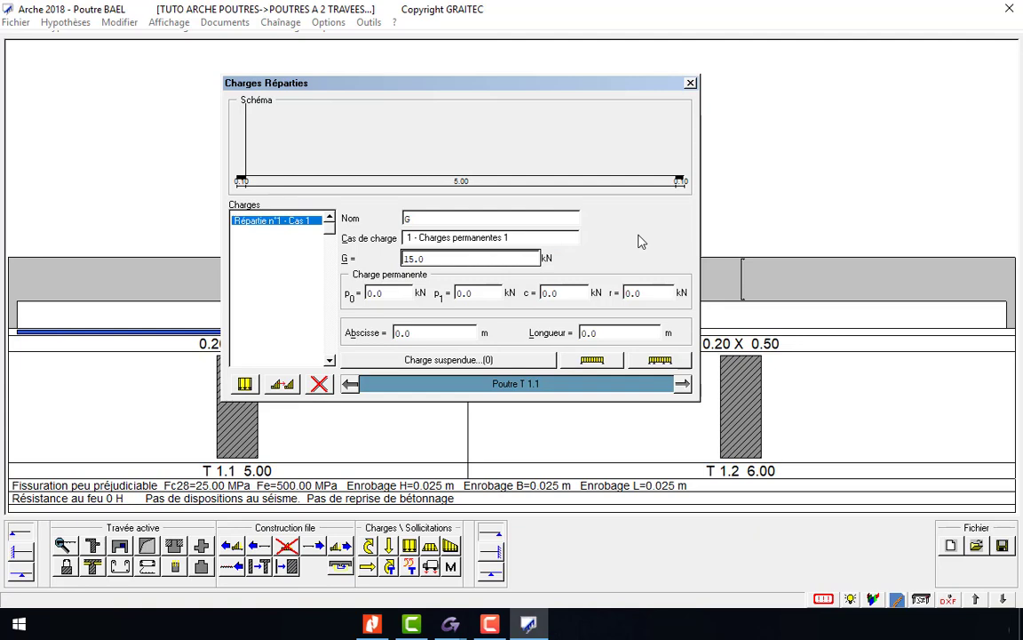
left_click(615, 365)
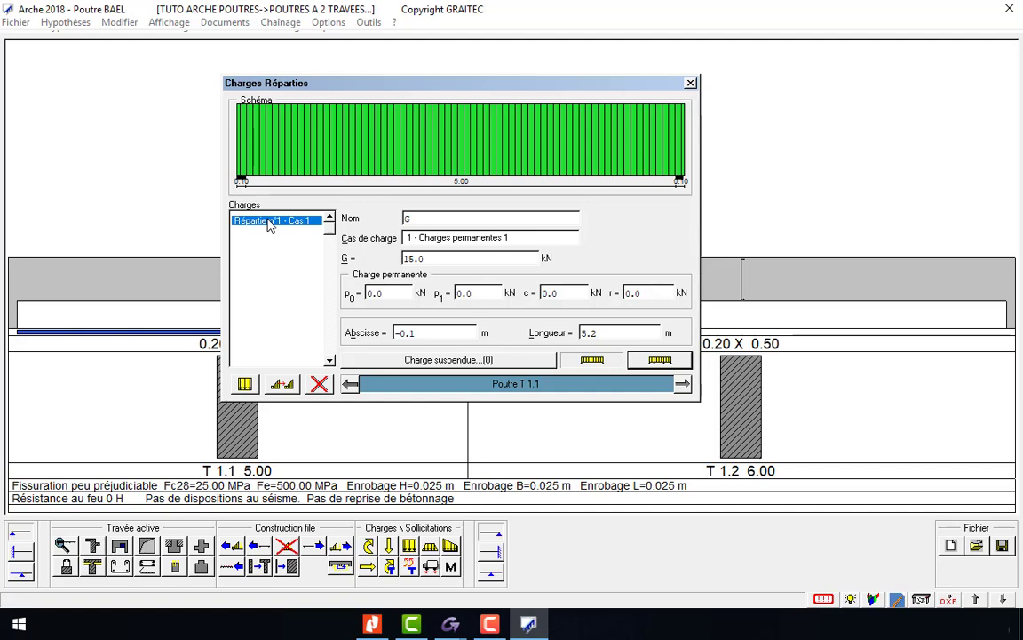
Add live distributed load Q of 10.0 kN across both spans and close the loads window
left_click(285, 389)
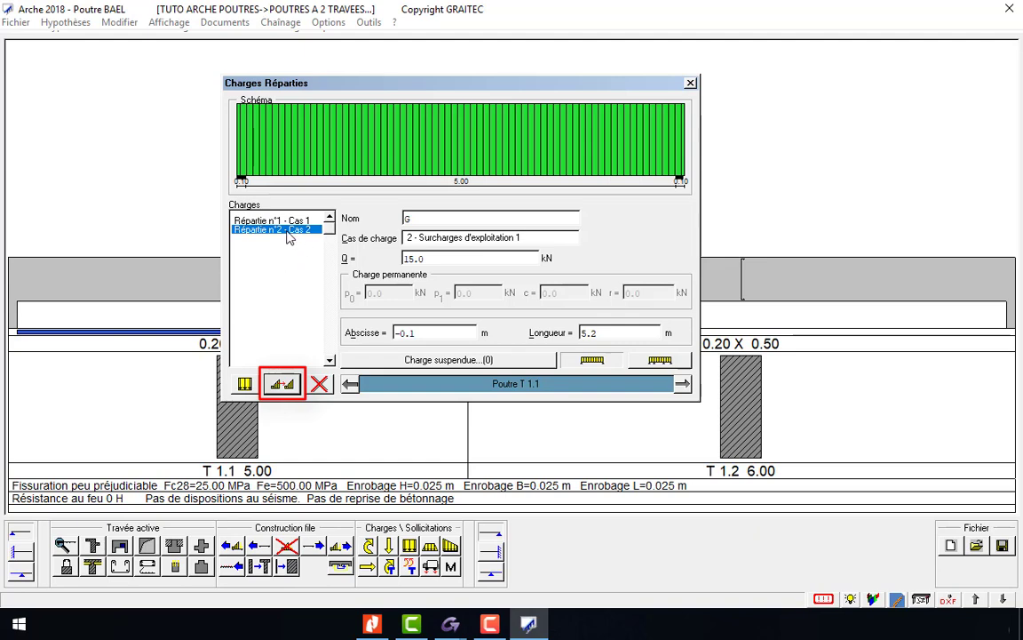
type("Q")
left_click(455, 217)
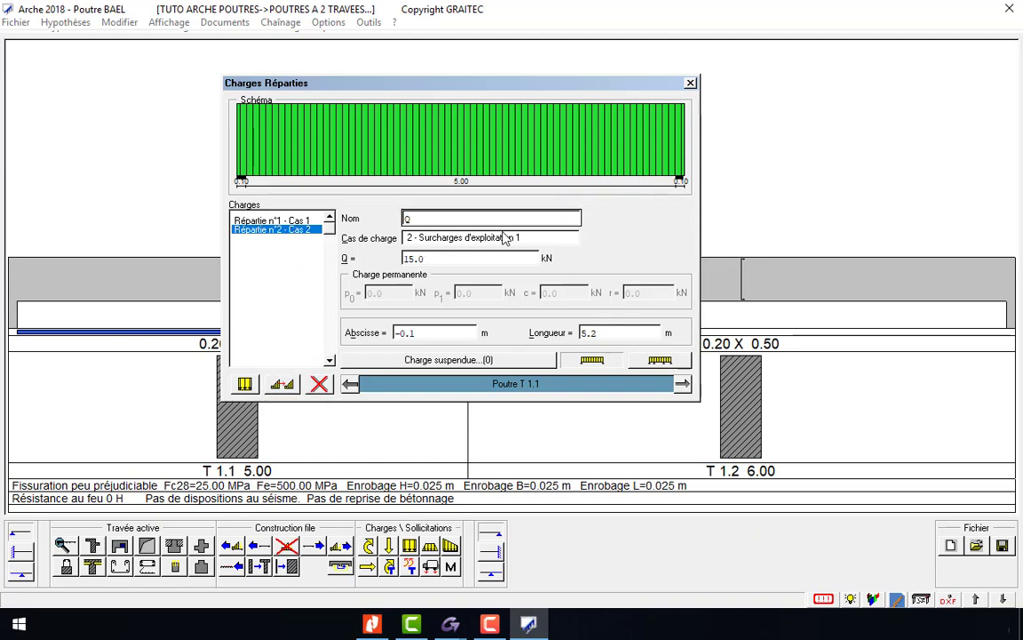
double_click(449, 258)
type("10")
key("Return")
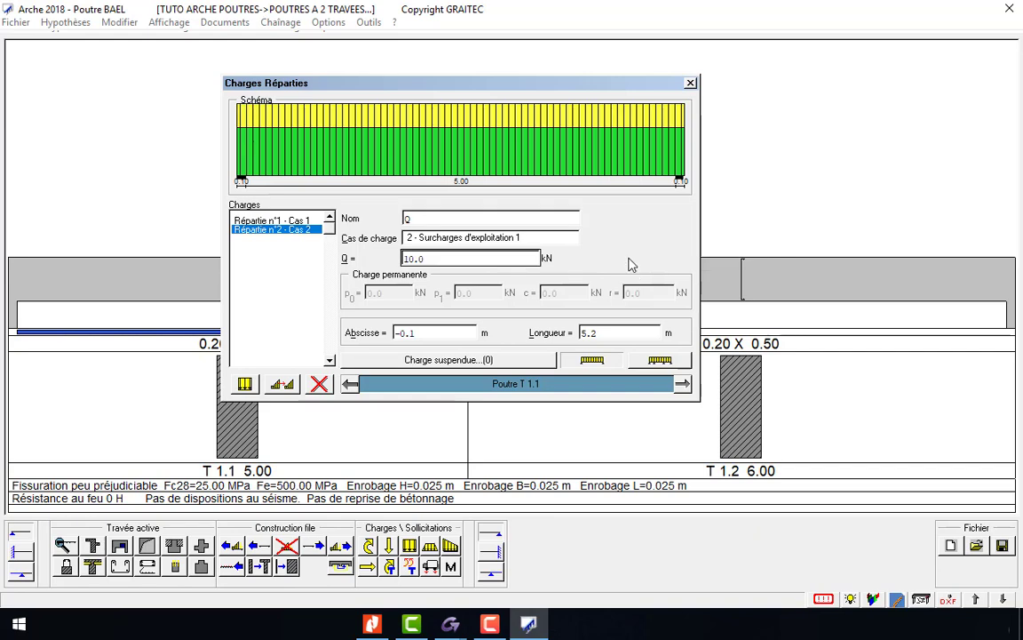
left_click(653, 362)
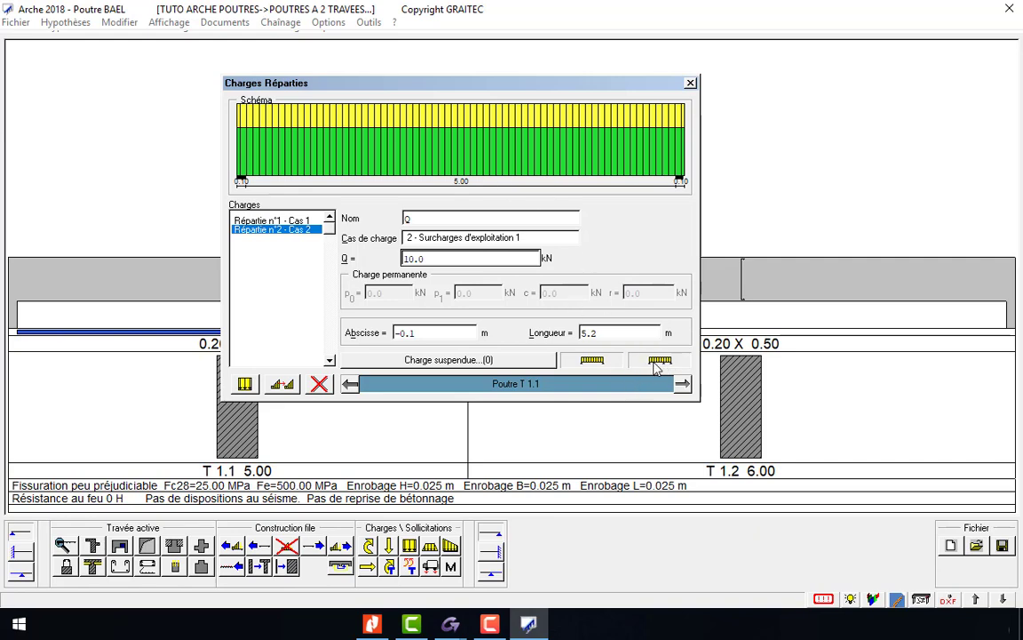
left_click(593, 361)
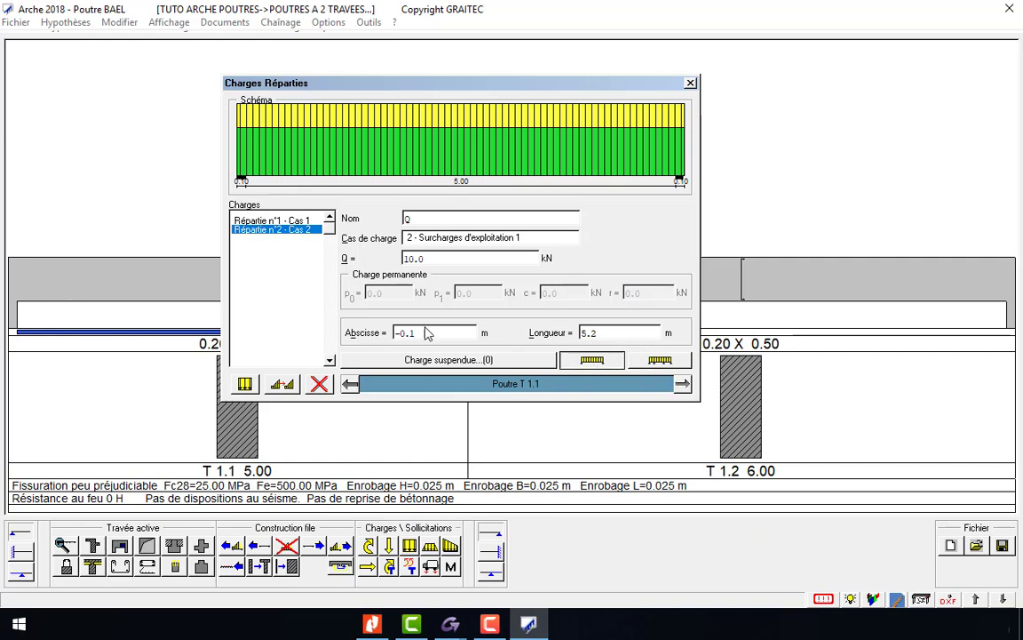
left_click(658, 361)
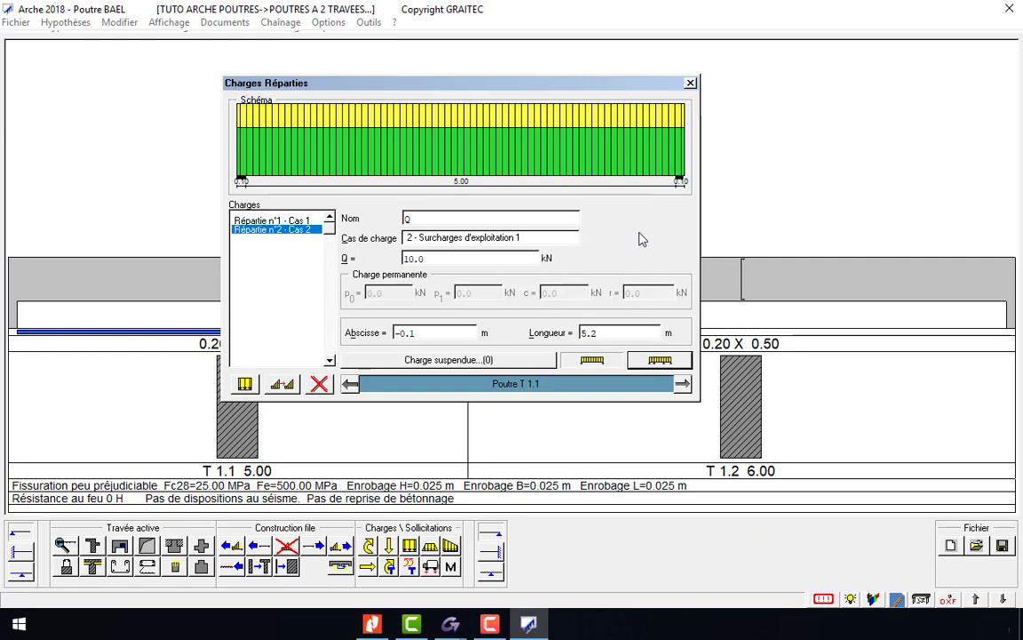
key("Escape")
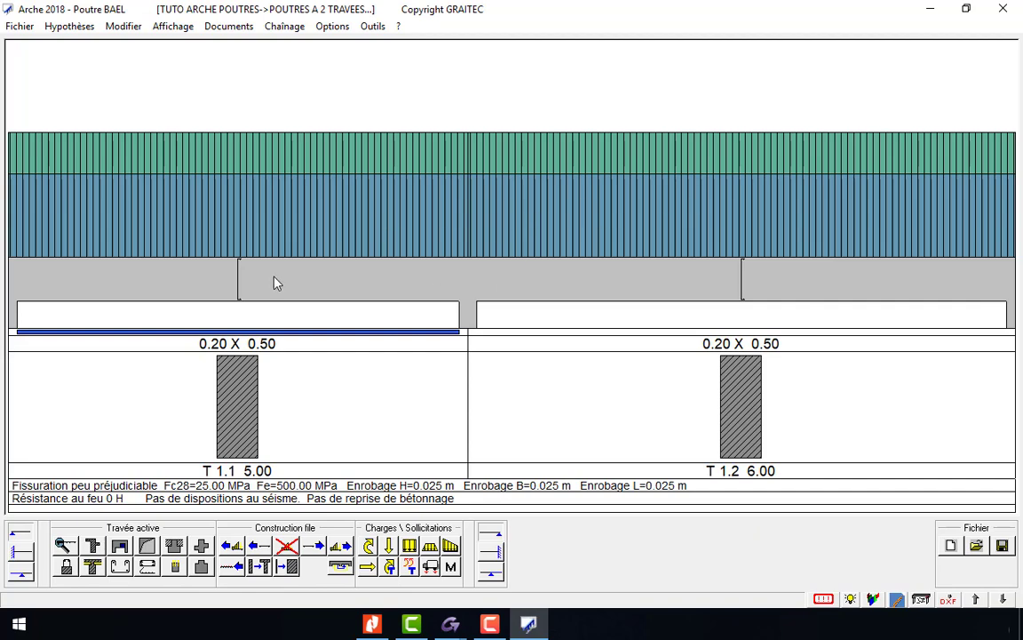
left_click(373, 624)
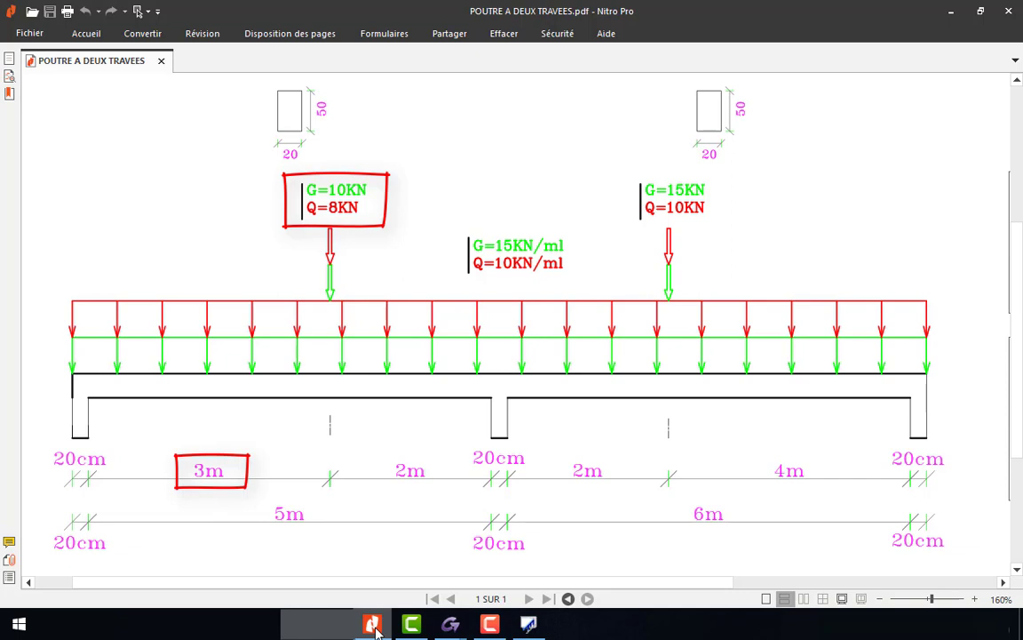
left_click(529, 627)
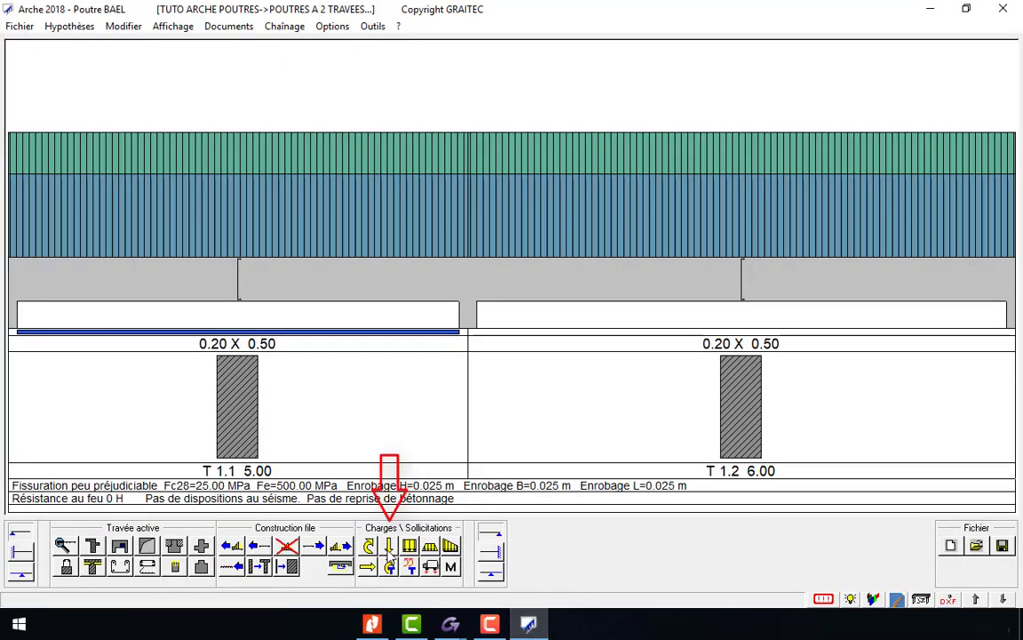
Add point load G on T 1.1 in Charges permanentes 1: 10.0 kN at abscissa 3.0 m
left_click(388, 545)
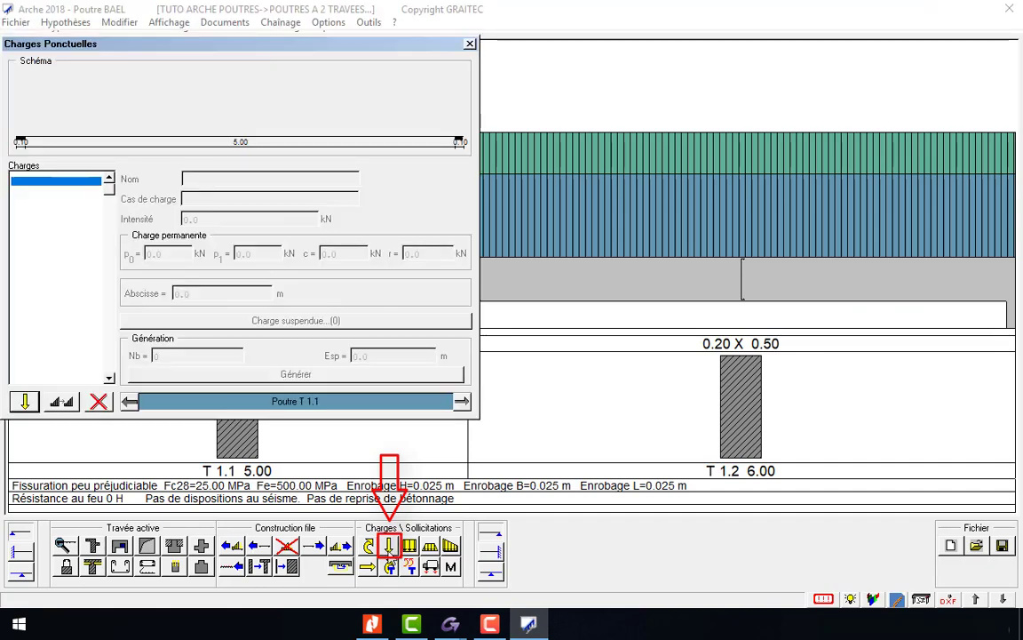
left_click(25, 402)
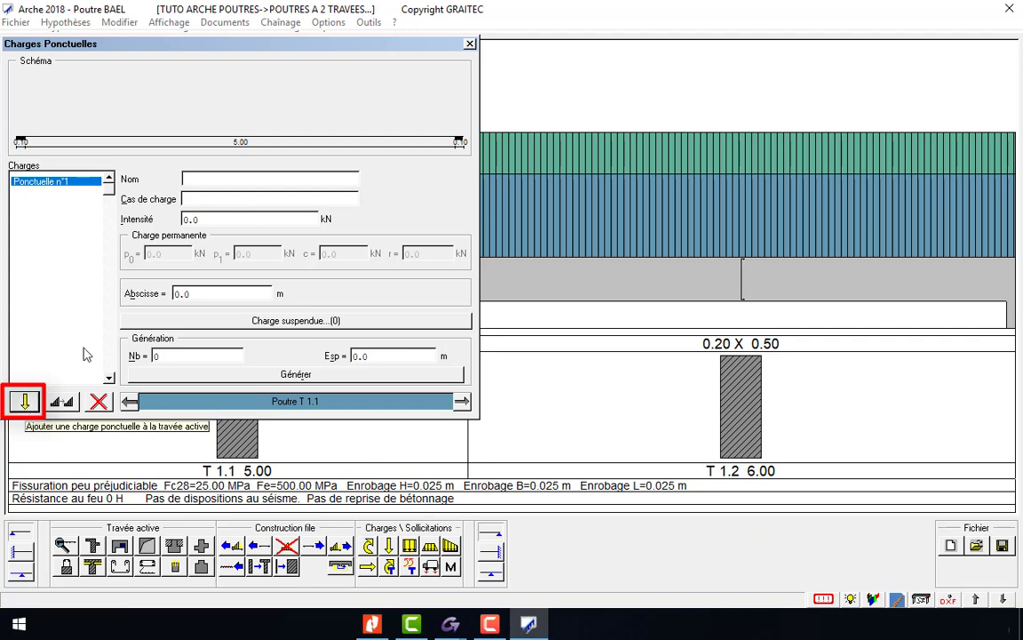
left_click(219, 172)
type("G")
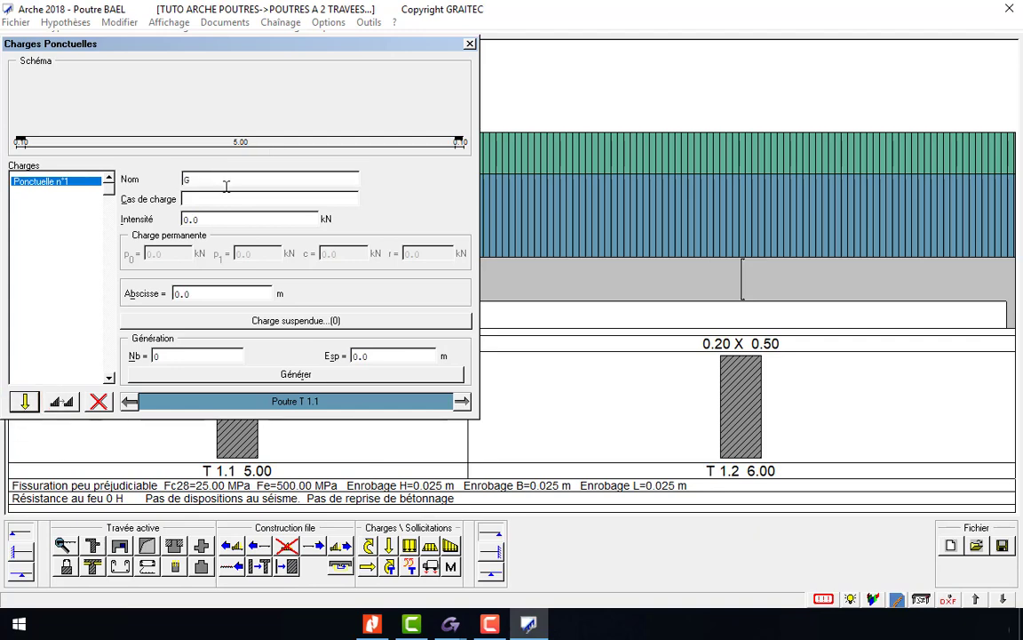
left_click(223, 199)
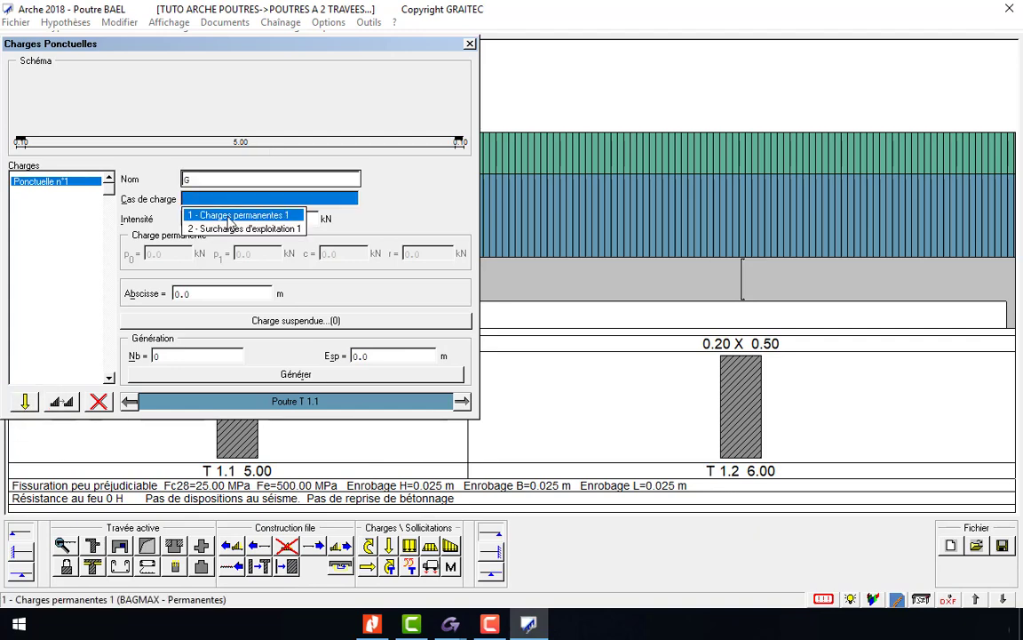
left_click(228, 216)
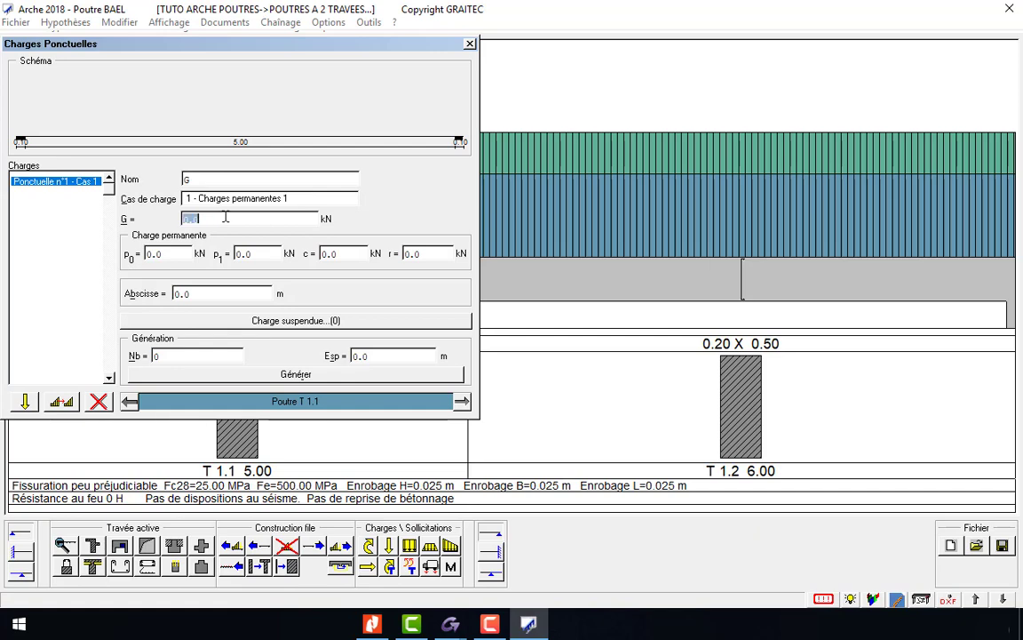
type("10")
key("Return")
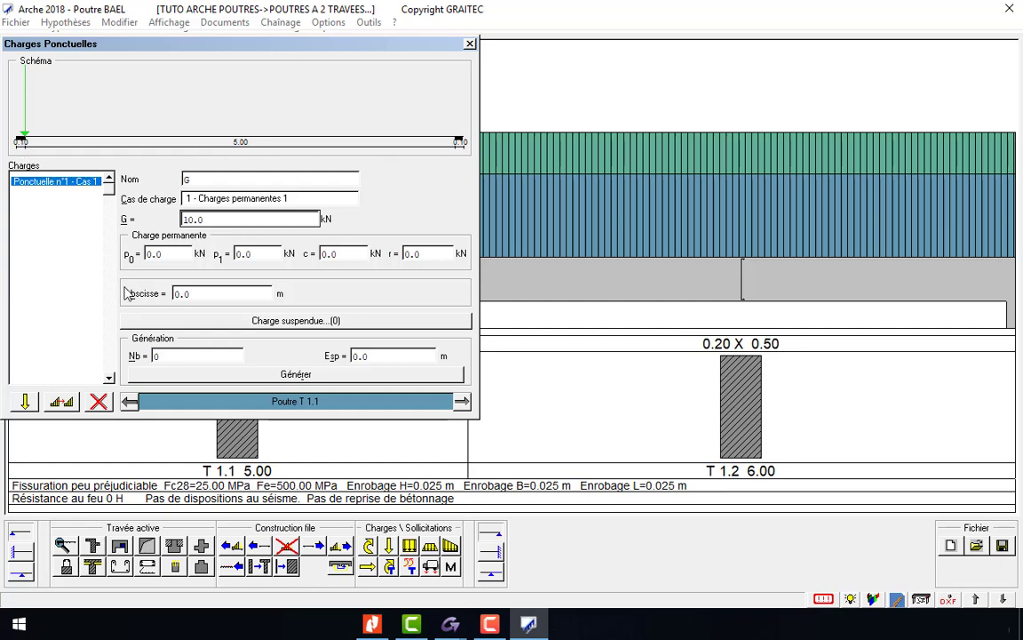
double_click(210, 292)
type("3.0")
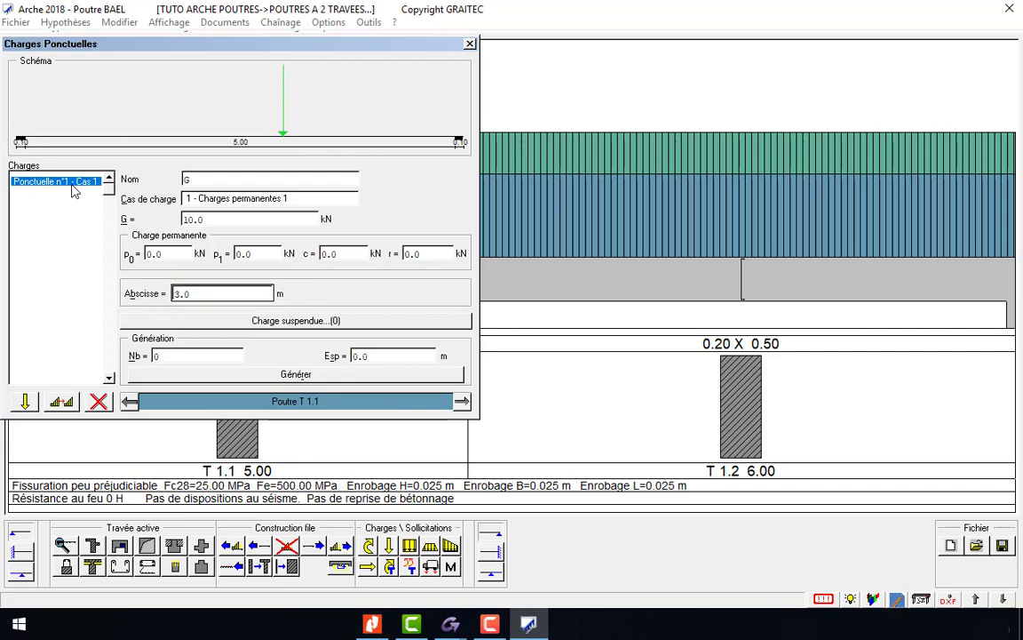
Duplicate the point load as Q = 8.0 kN on span T 1.1, then activate span T 1.2
left_click(67, 409)
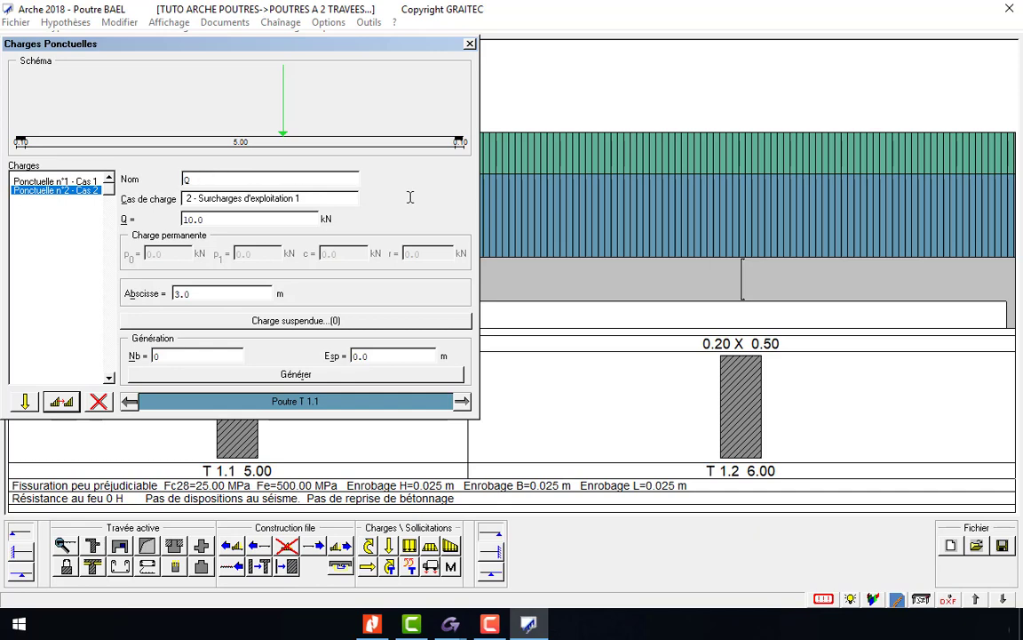
double_click(247, 217)
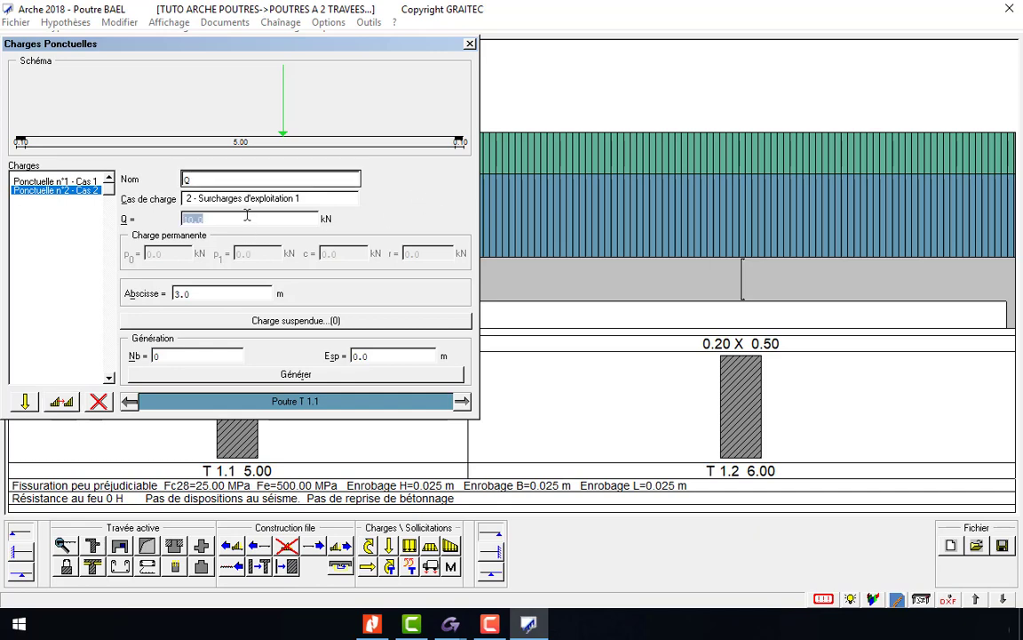
type("8.0")
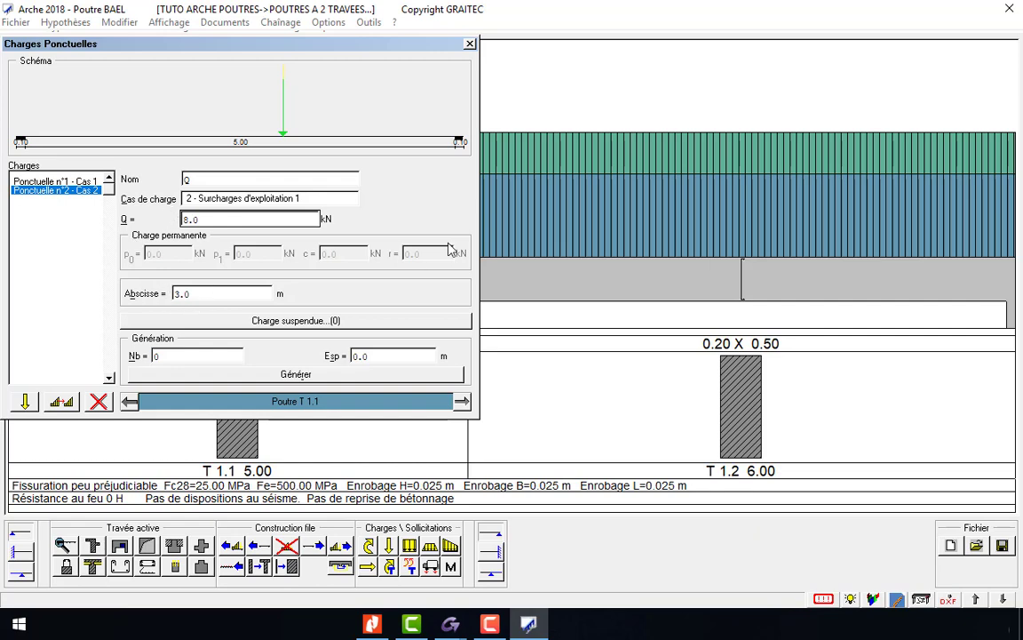
key("Escape")
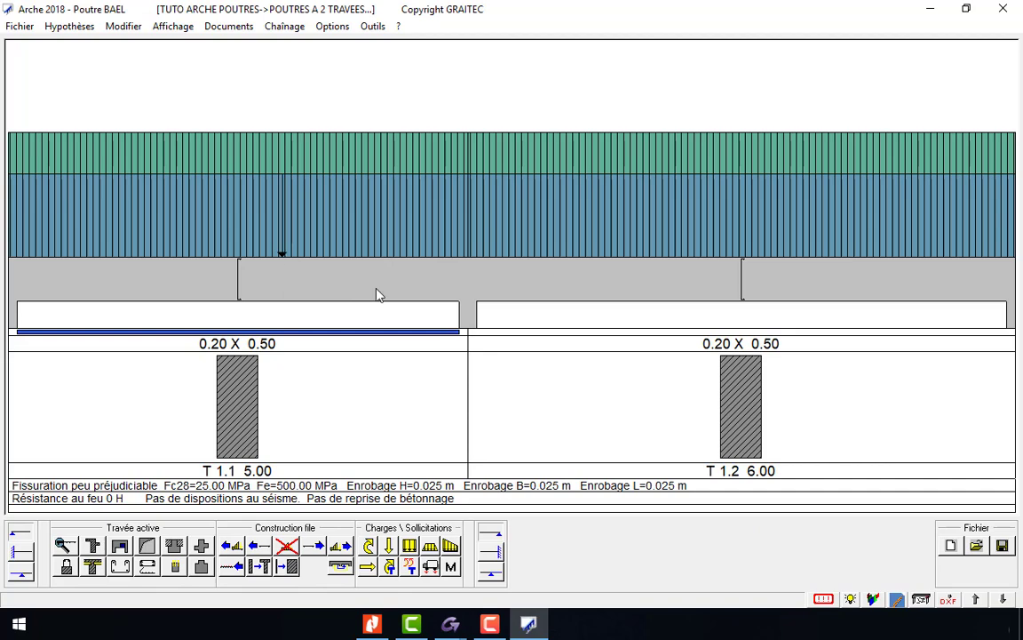
left_click(727, 285)
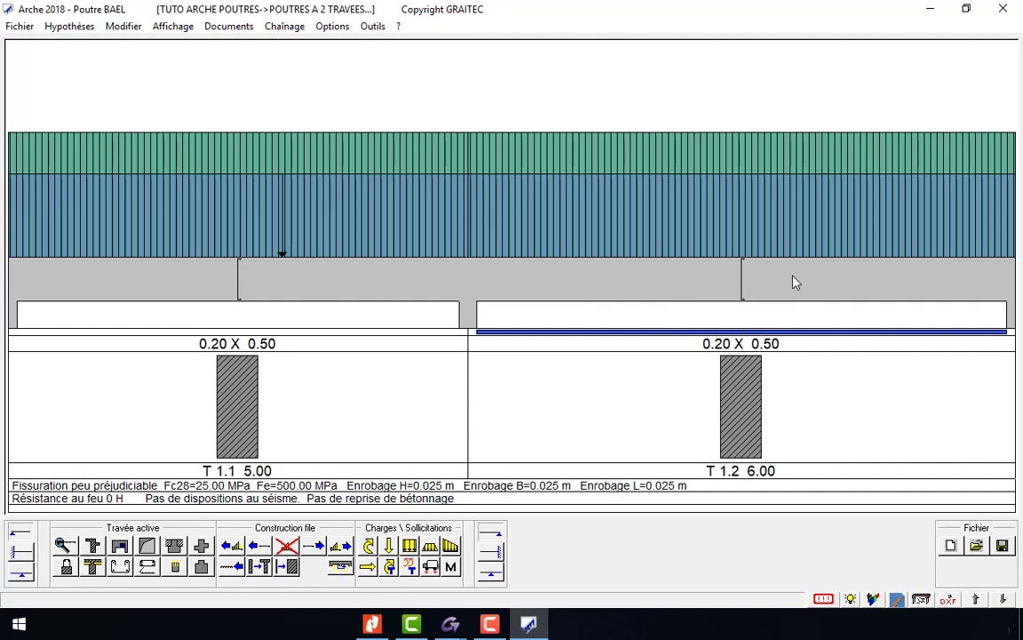
Open point loads for T 1.2 and read G=15 kN, Q=10 kN at 2 m from the PDF drawing
left_click(389, 545)
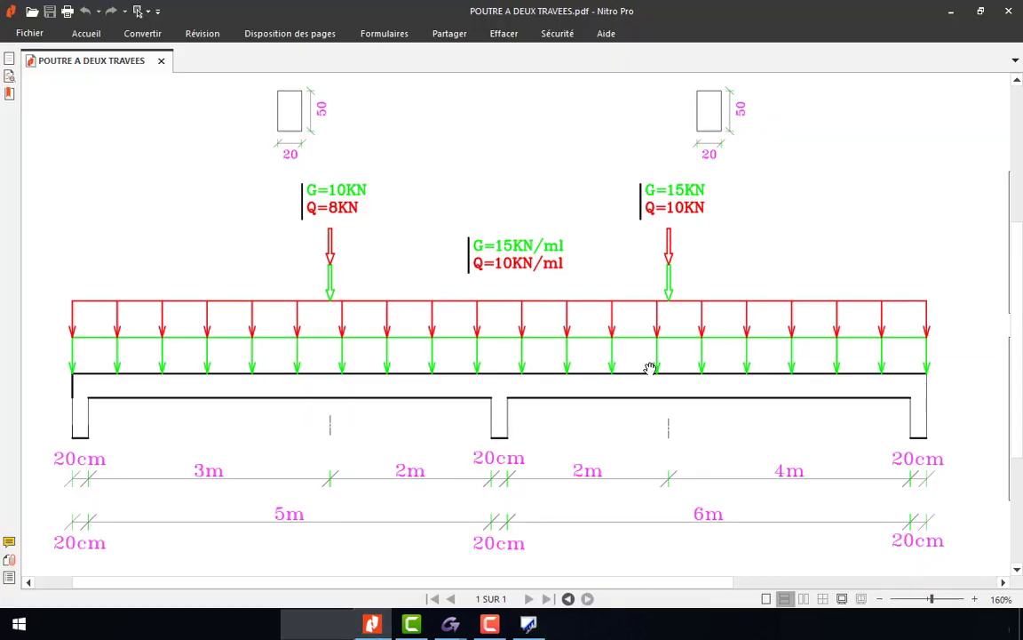
mouse_move(627, 170)
left_mouse_down()
mouse_move(715, 224)
mouse_move(627, 170)
left_mouse_up()
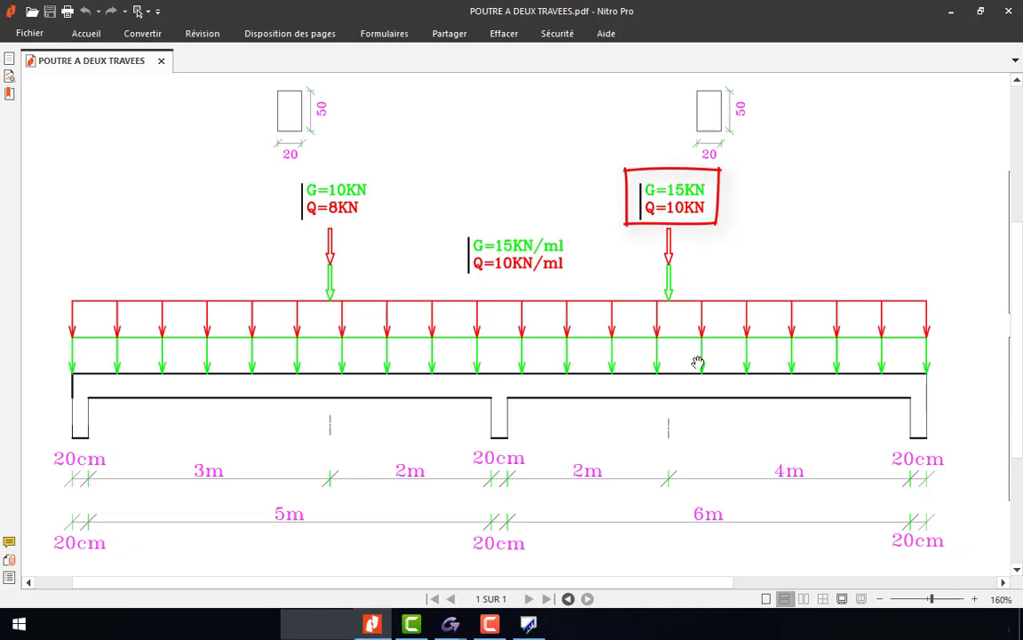
mouse_move(555, 457)
left_mouse_down()
mouse_move(620, 488)
mouse_move(547, 485)
left_mouse_up()
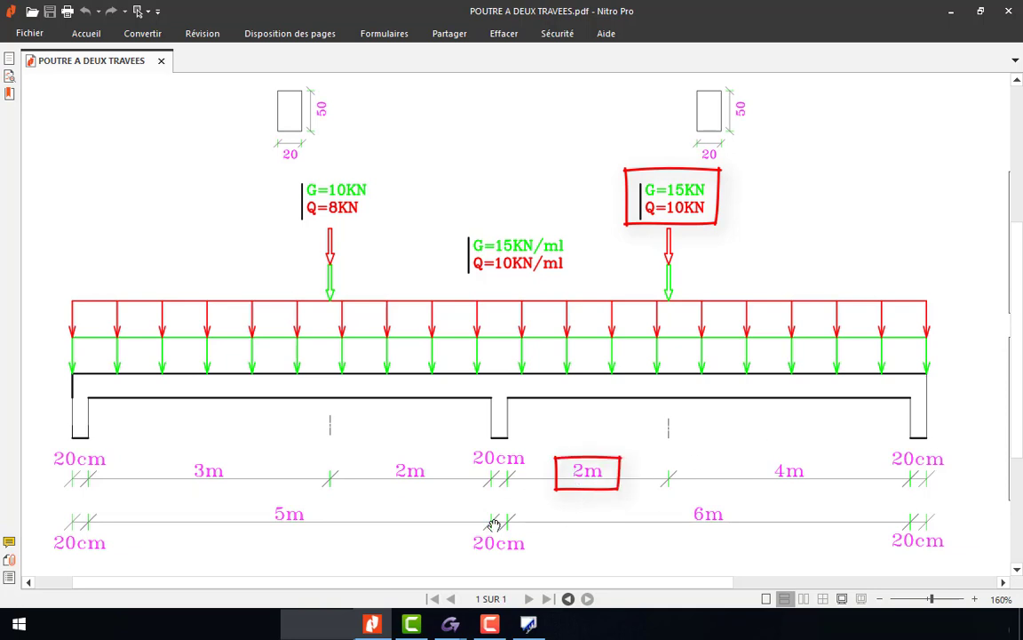
left_click(529, 624)
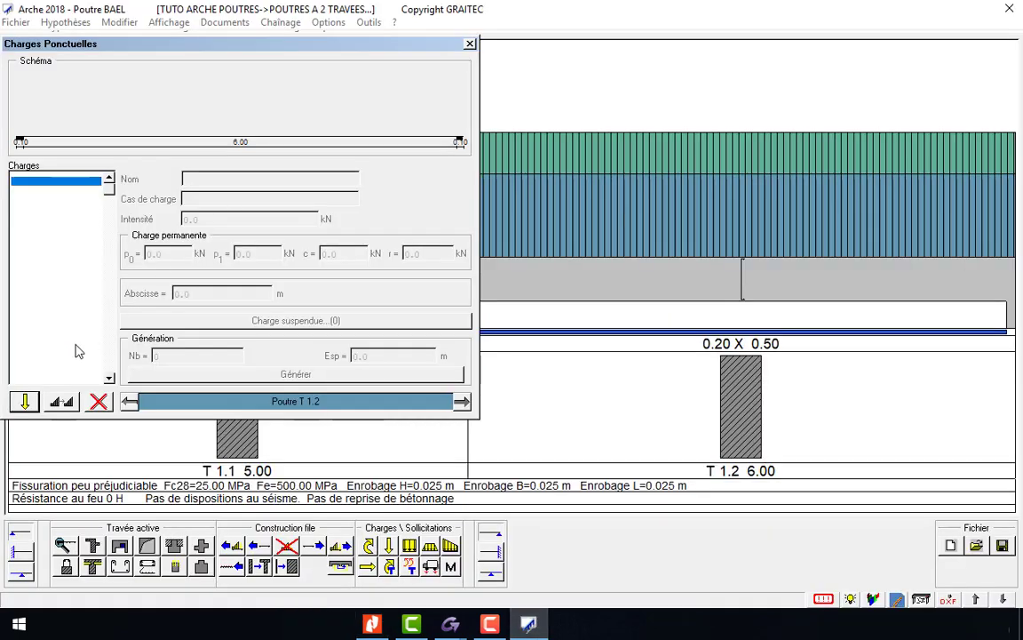
Add point load G on T 1.2 in Charges permanentes 1: 15.0 kN at abscissa 2.0 m
left_click(25, 402)
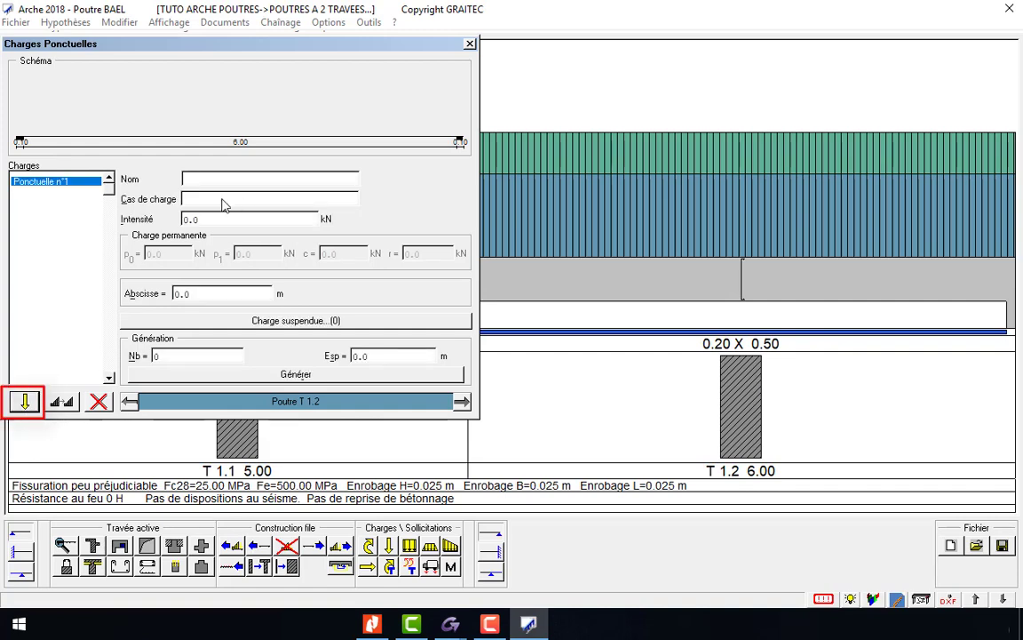
left_click(241, 172)
type("G")
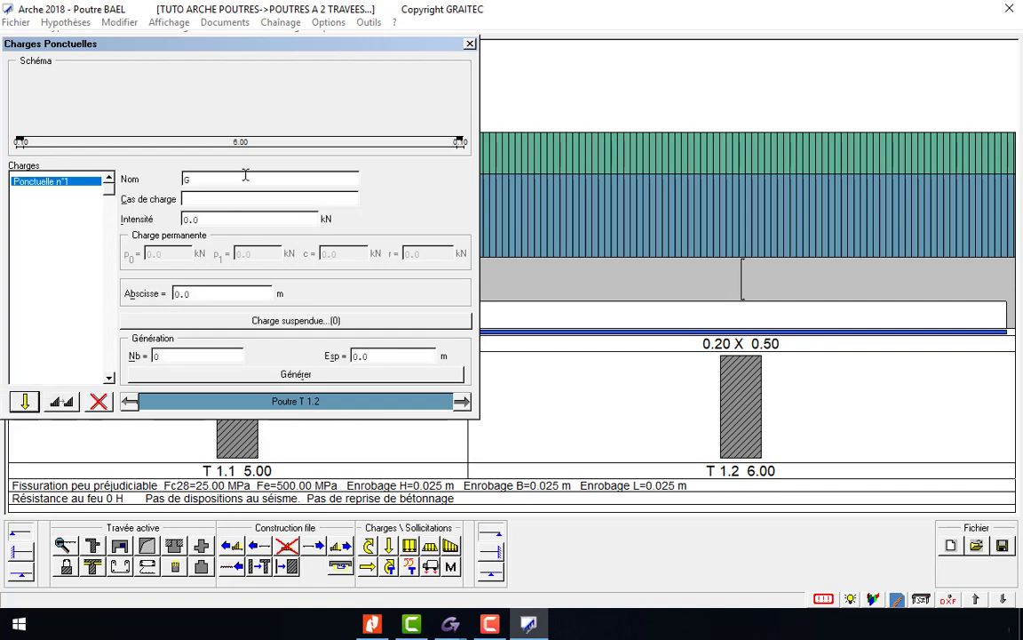
left_click(297, 199)
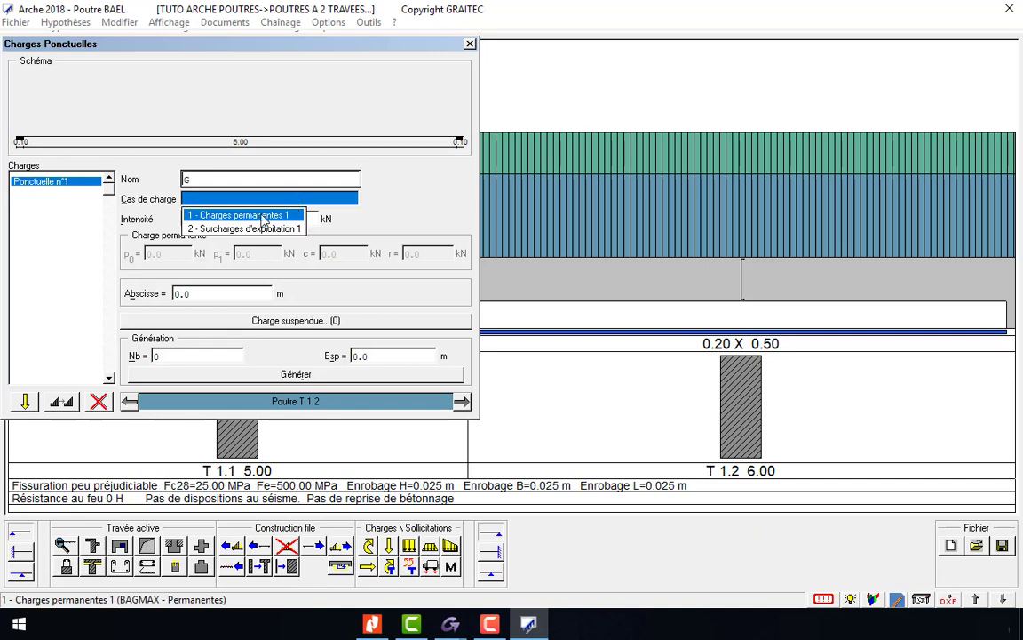
left_click(263, 216)
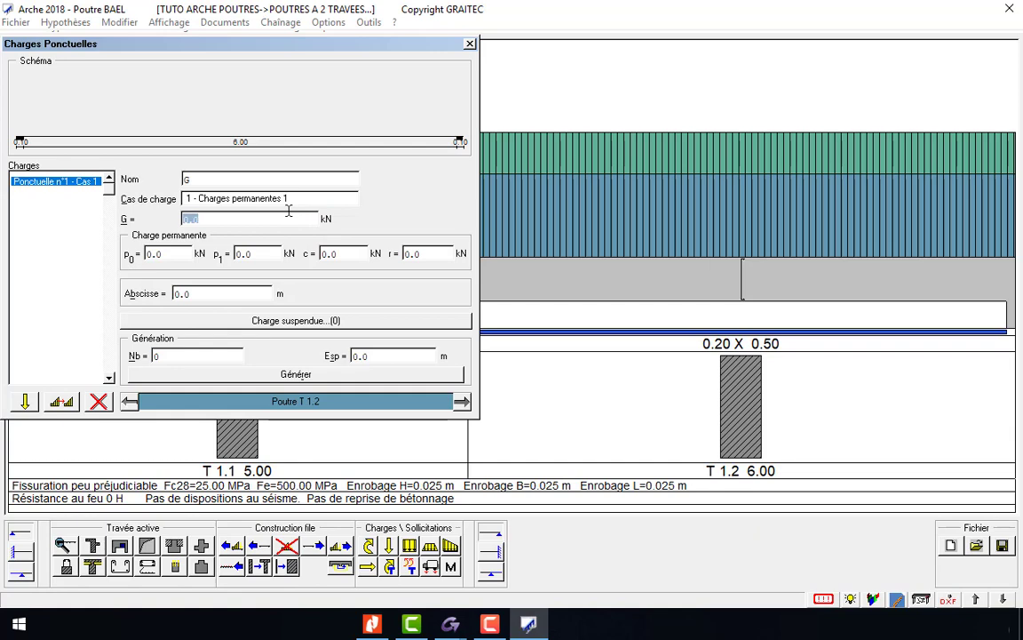
type("15")
key("Return")
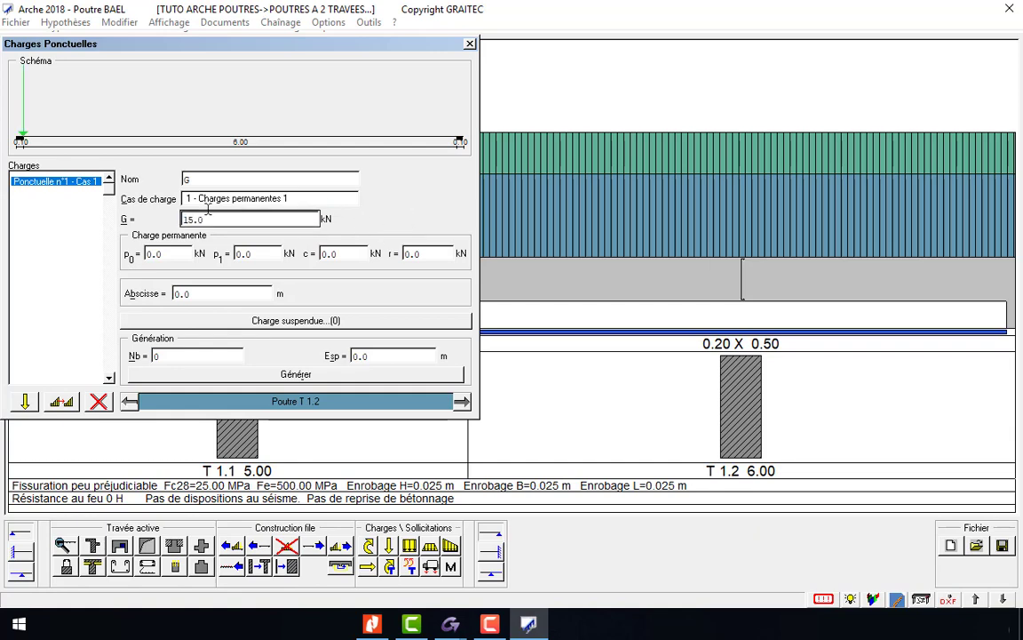
double_click(233, 287)
type("2")
key("Return")
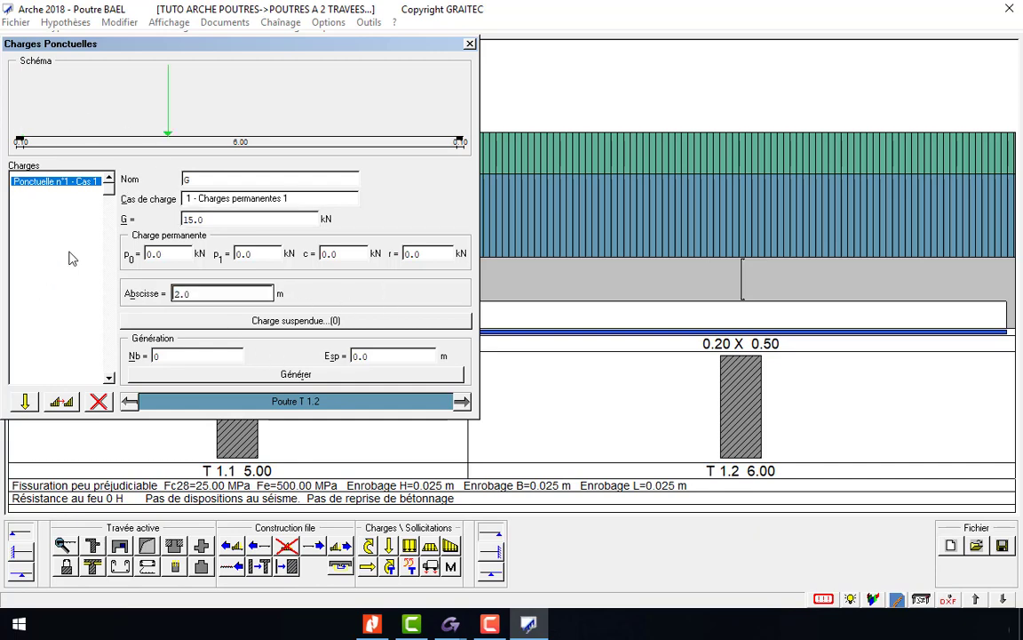
Add live point load Q of 10.0 kN on span T 1.2
left_click(60, 404)
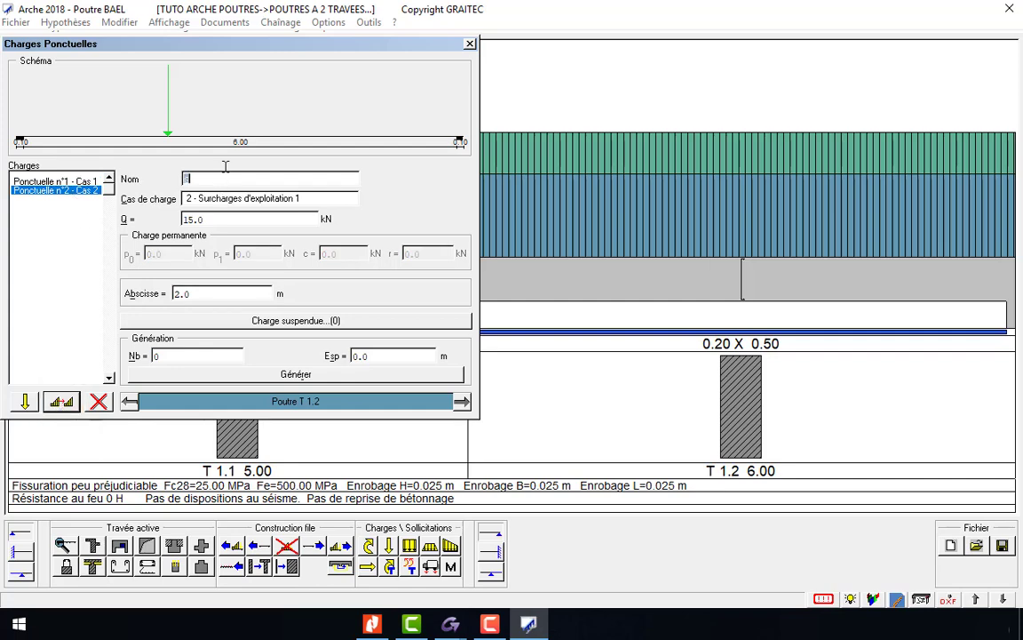
type("Q")
key("Tab")
key("Tab")
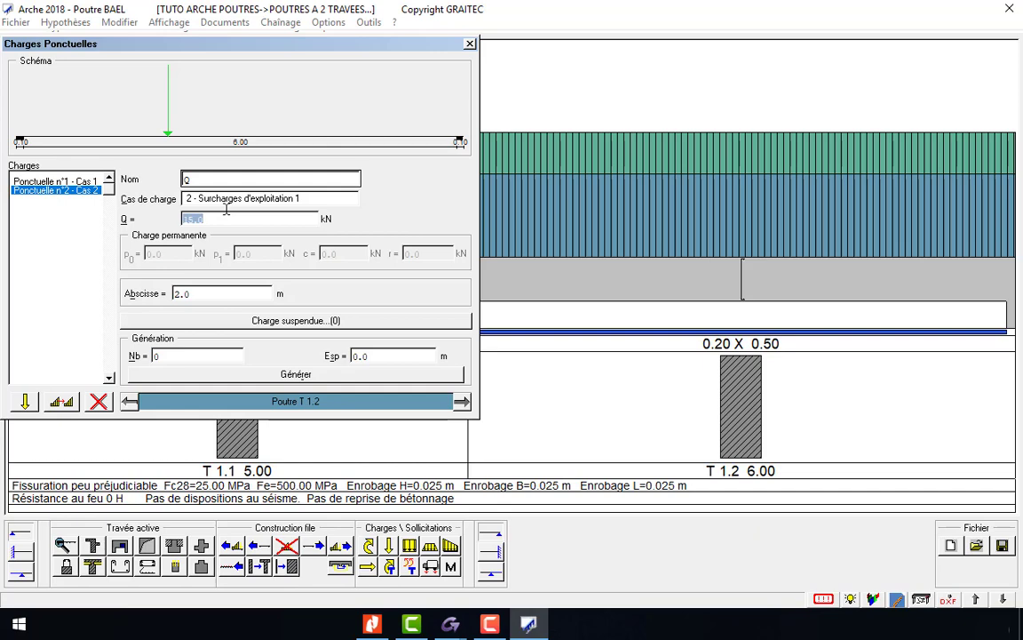
type("10")
key("Return")
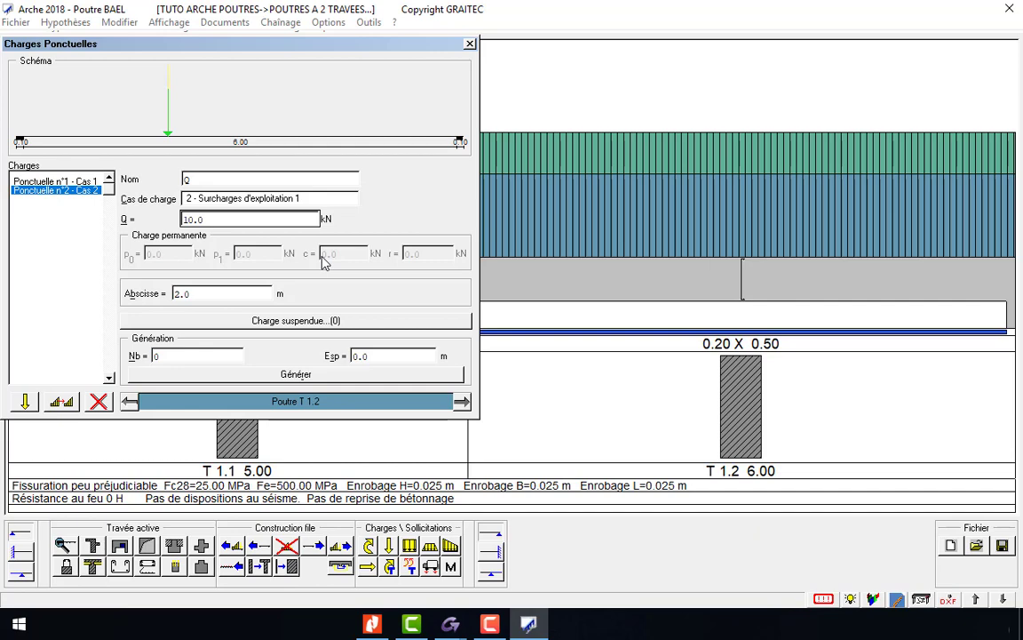
Review the point loads on spans T 1.1 and T 1.2, then close the point loads window
left_click(130, 401)
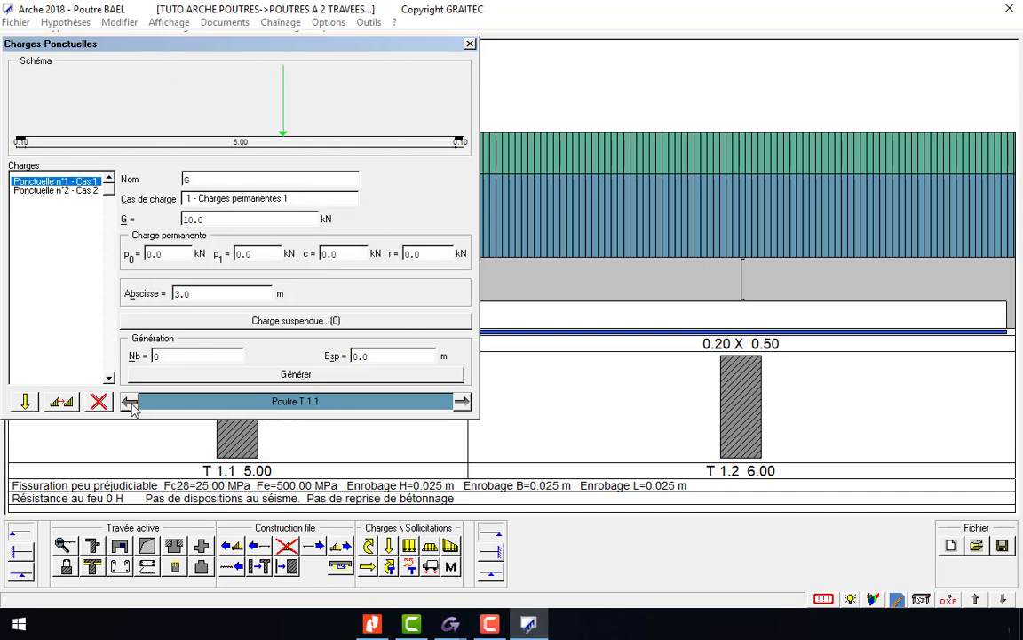
left_click(85, 192)
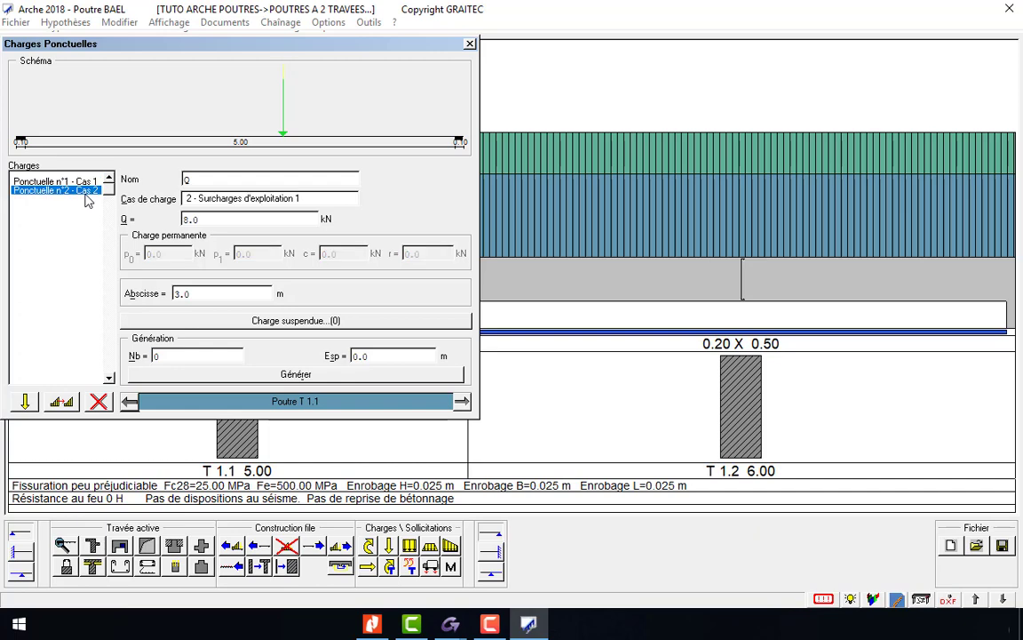
left_click(462, 401)
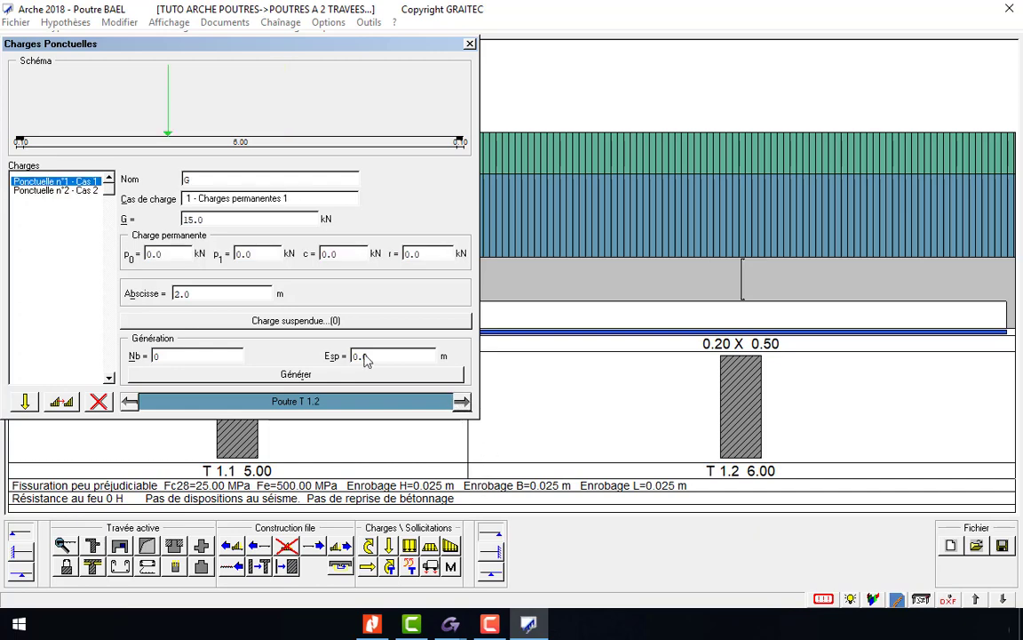
left_click(79, 192)
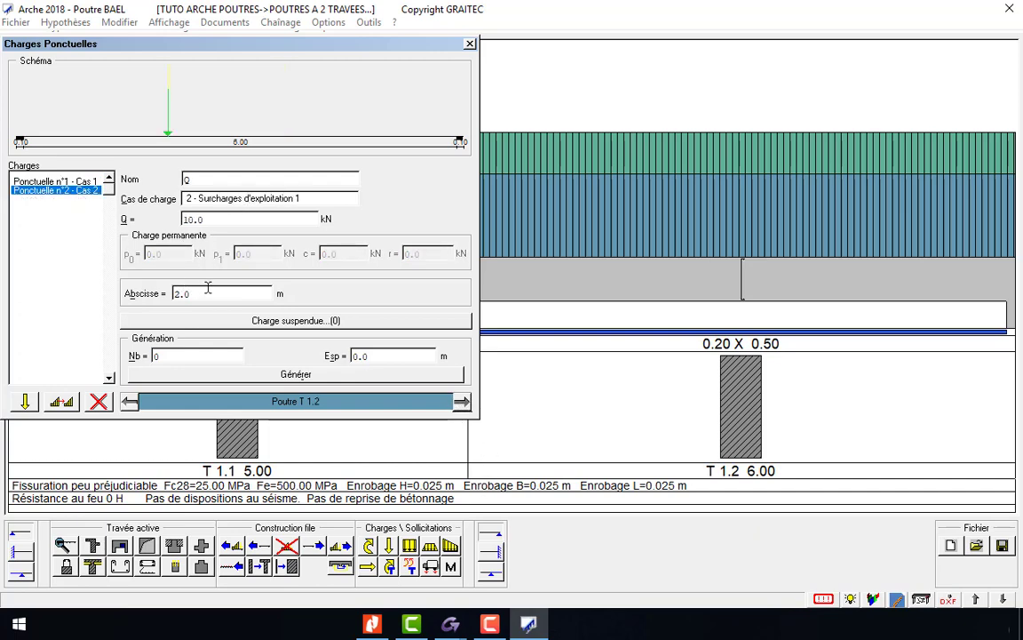
key("Escape")
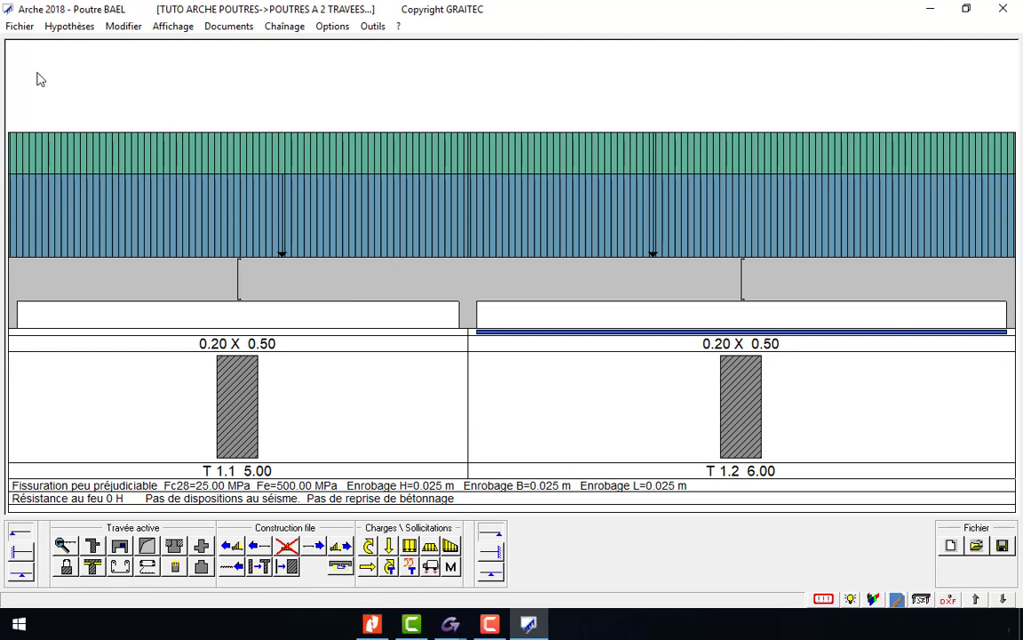
In Béton armé settings, change FeL and FeT steel strengths from 500 to 400 MPa
left_click(68, 27)
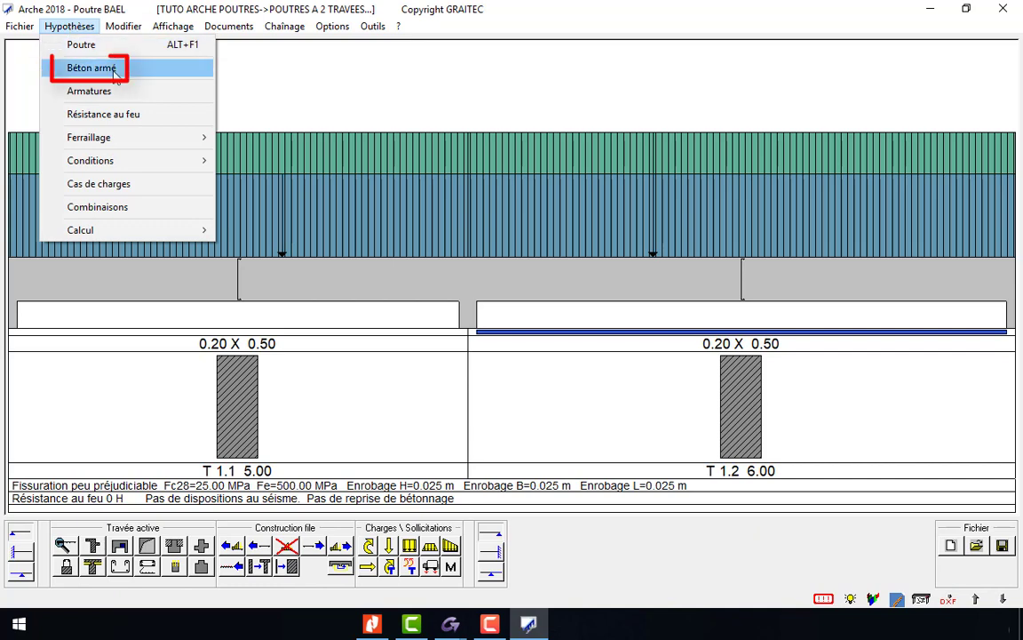
left_click(151, 78)
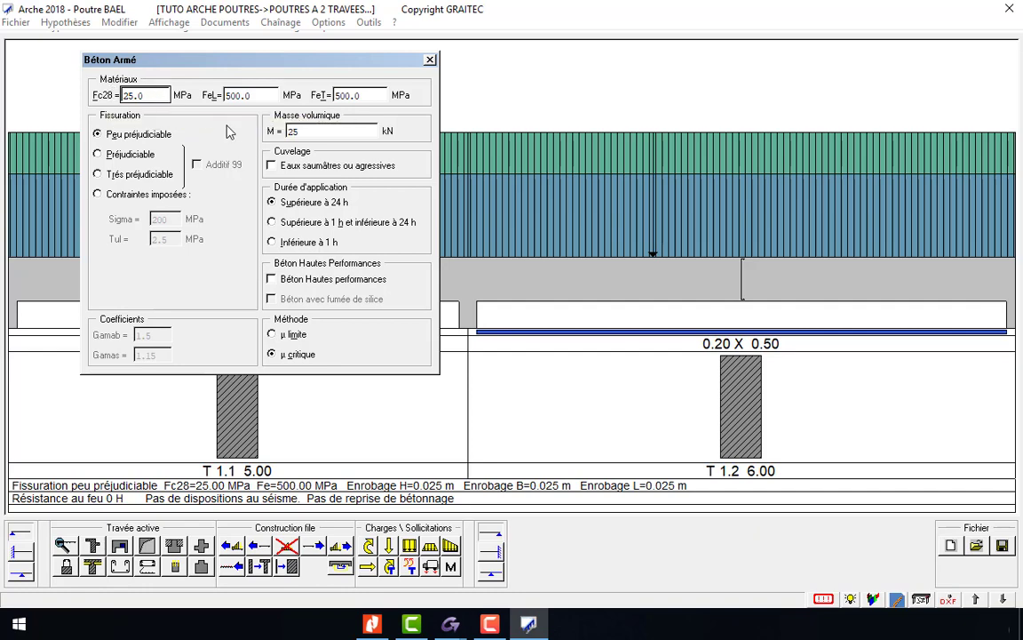
double_click(270, 95)
type("400")
key("Tab")
key("shift+Tab")
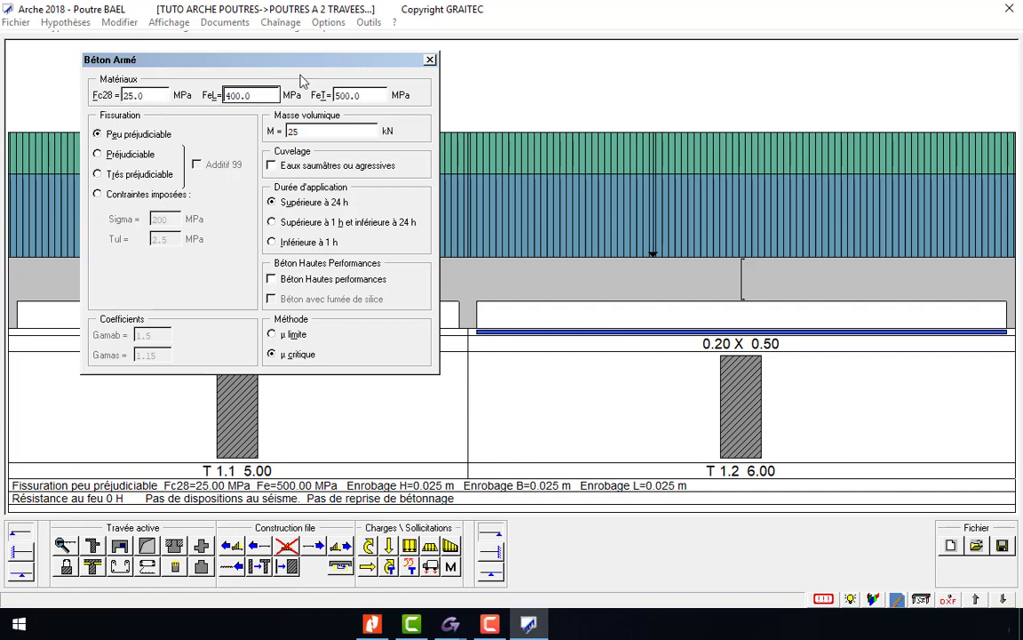
double_click(356, 95)
type("400")
key("shift+Tab")
key("Tab")
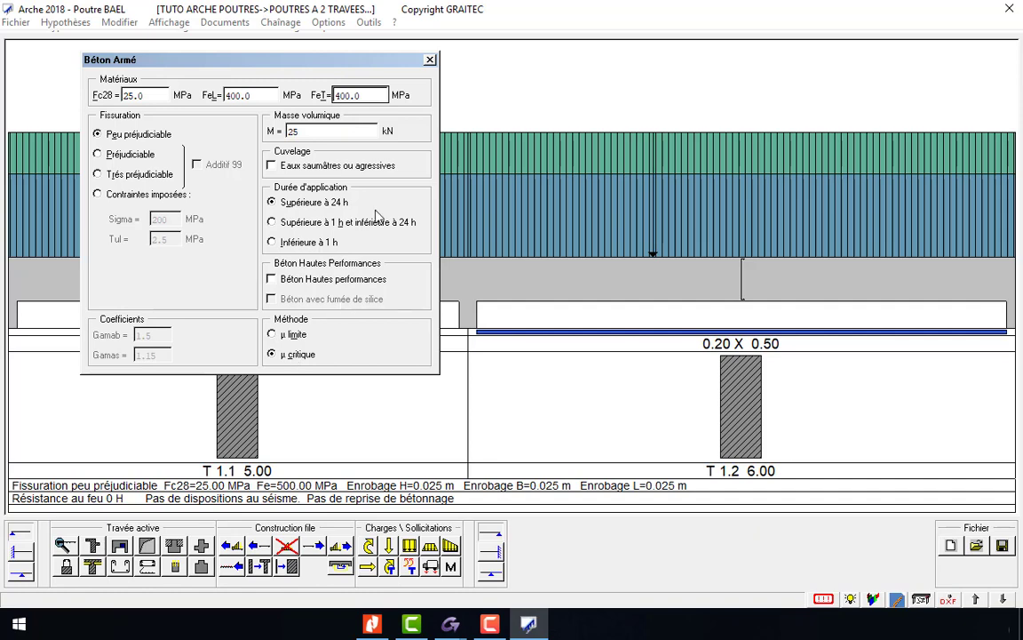
key("Return")
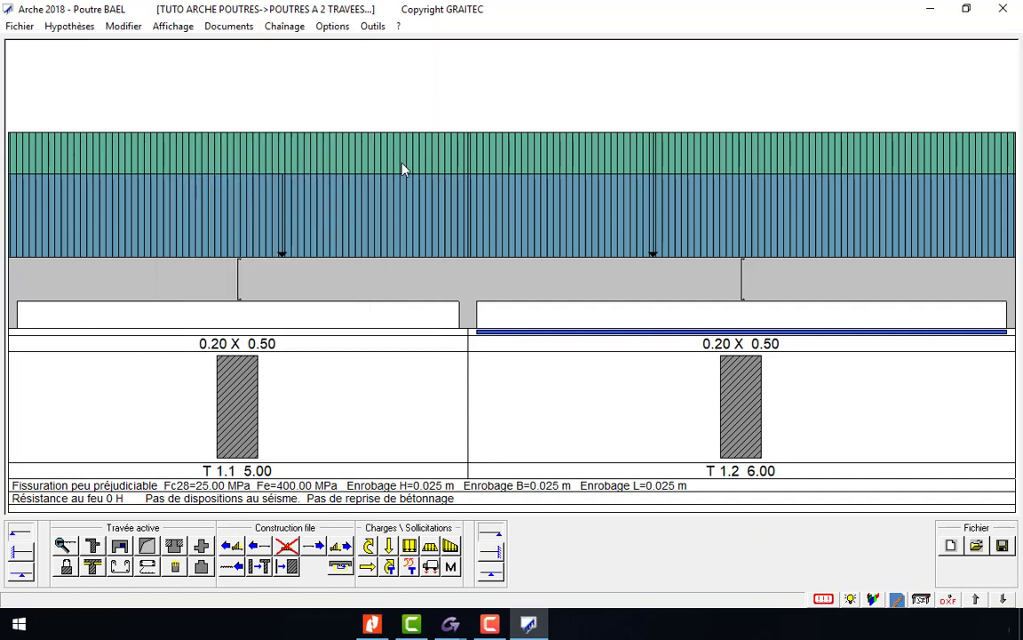
Untick the 40, 32 and 25 mm longitudinal bars in Armatures, leaving 8–16 mm stock
left_click(70, 26)
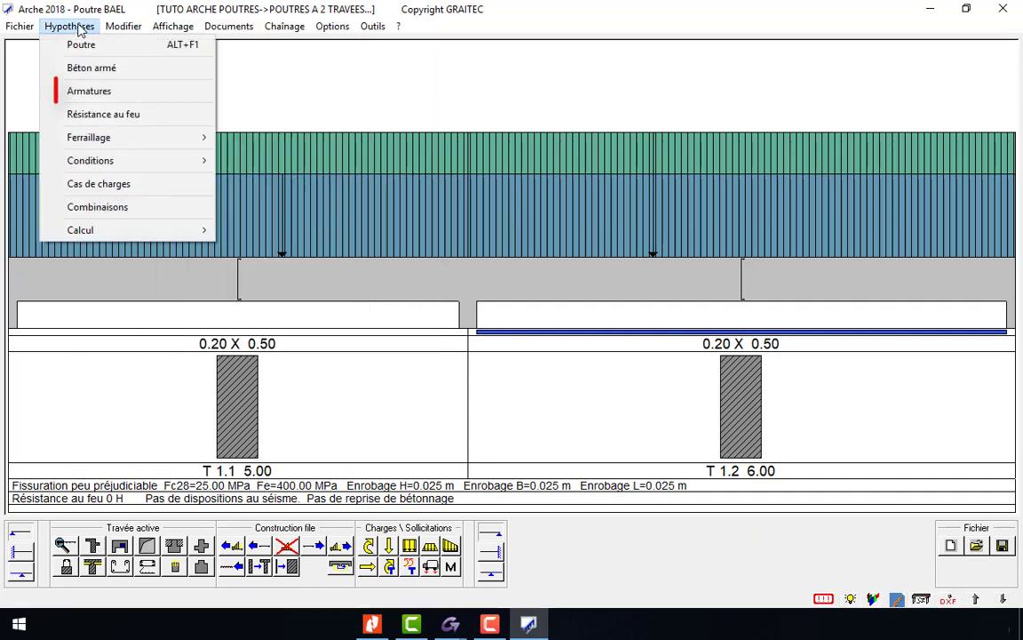
left_click(137, 94)
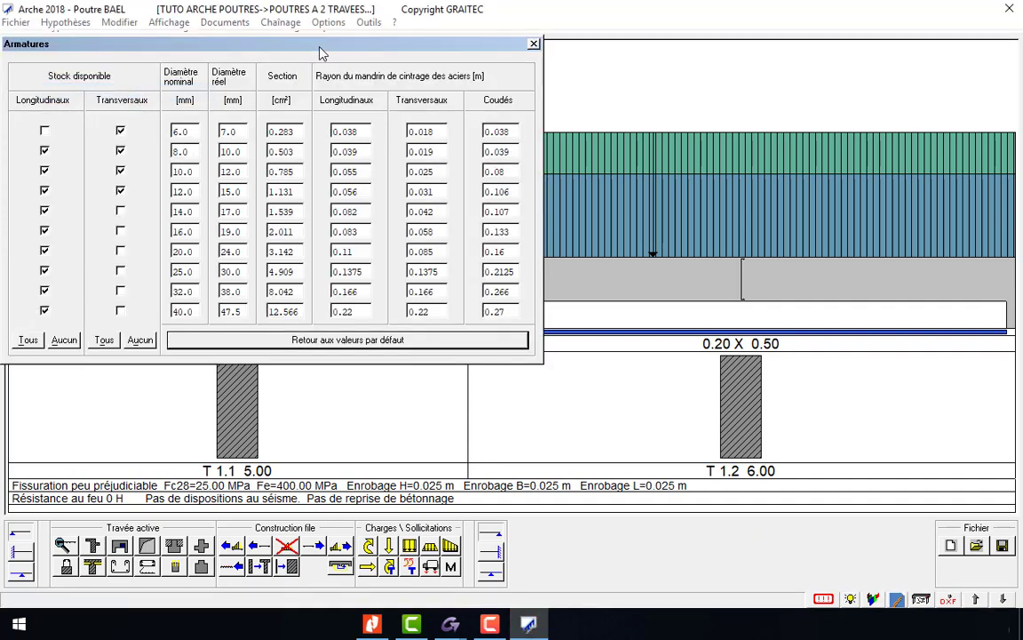
left_click_drag(321, 51, 449, 78)
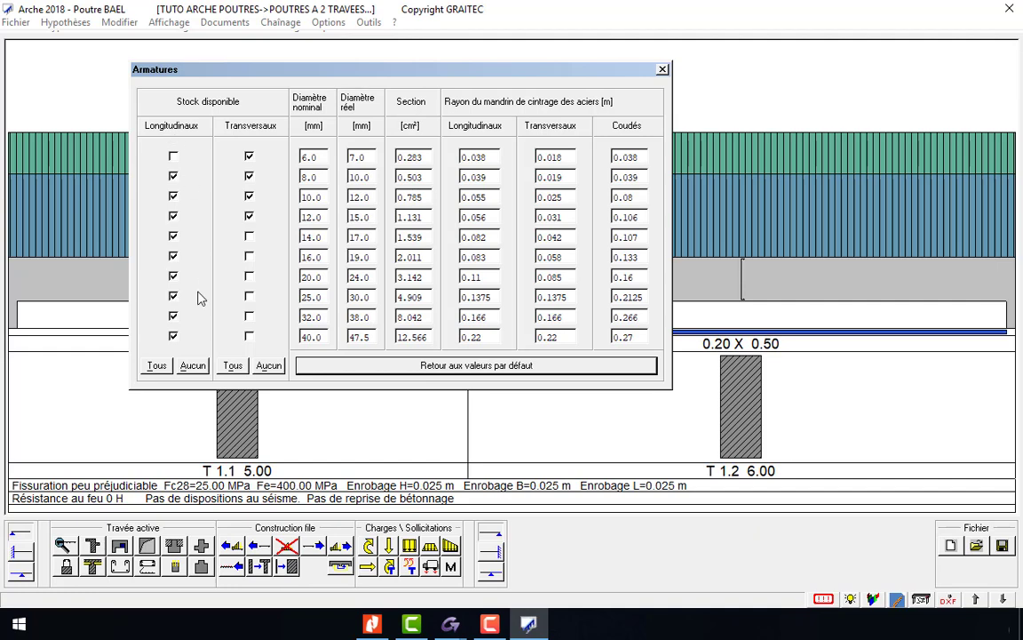
left_click(174, 337)
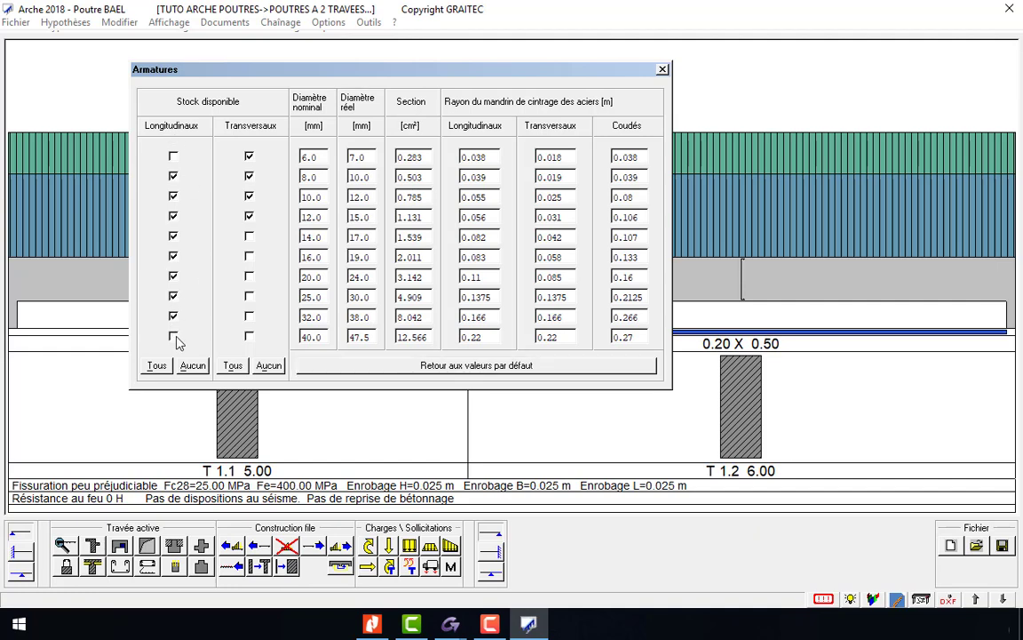
left_click(173, 317)
left_click(173, 296)
left_click_drag(162, 164, 175, 264)
key("Escape")
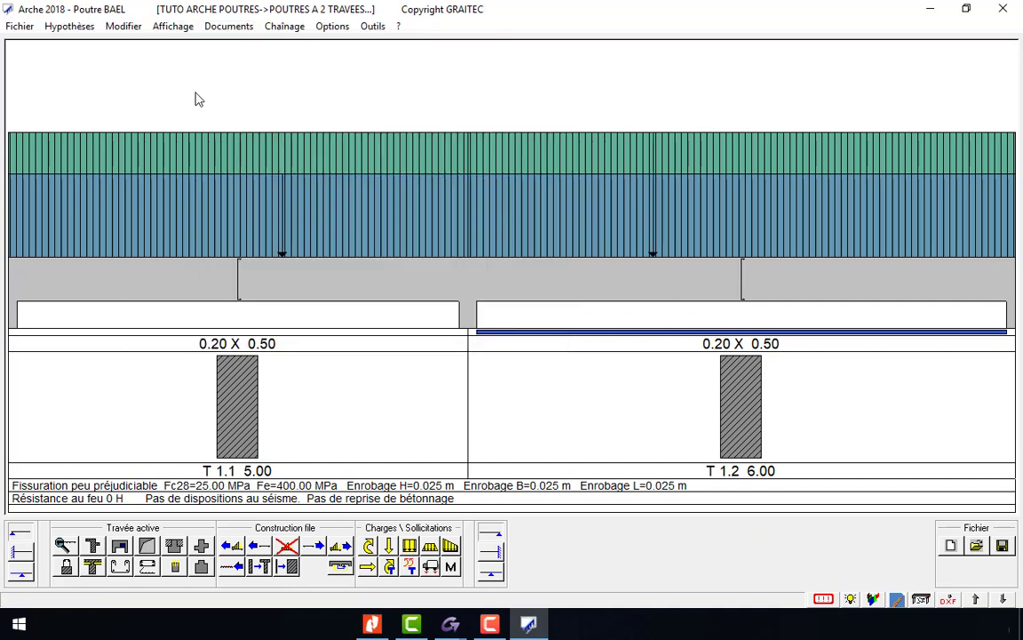
left_click(57, 26)
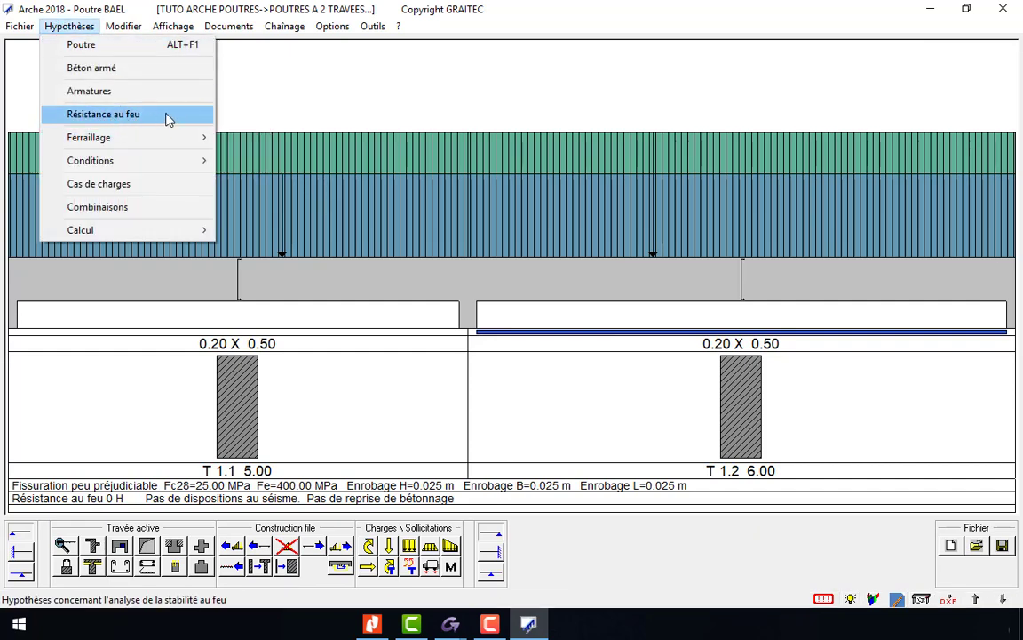
left_click(168, 116)
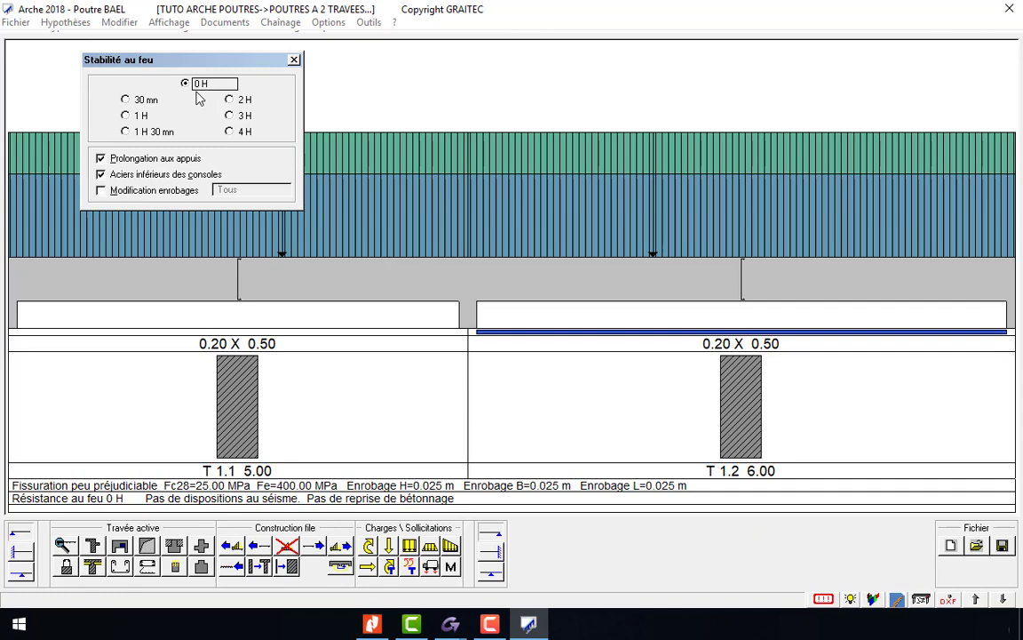
key("Return")
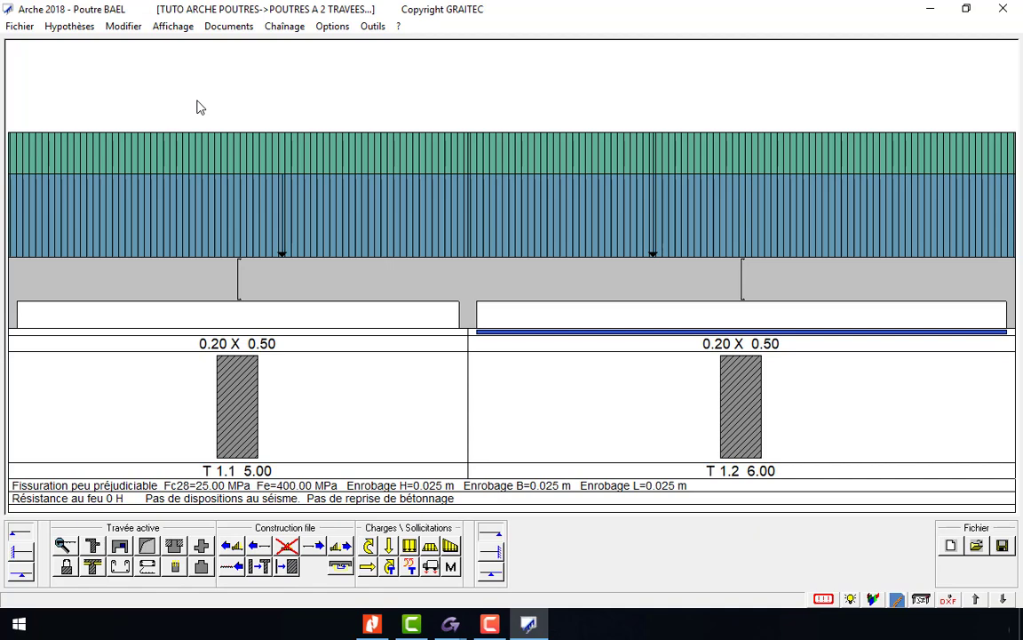
In the reinforcement hypotheses, leave stirrup diameter and interior steel shape on automatic determination
left_click(69, 28)
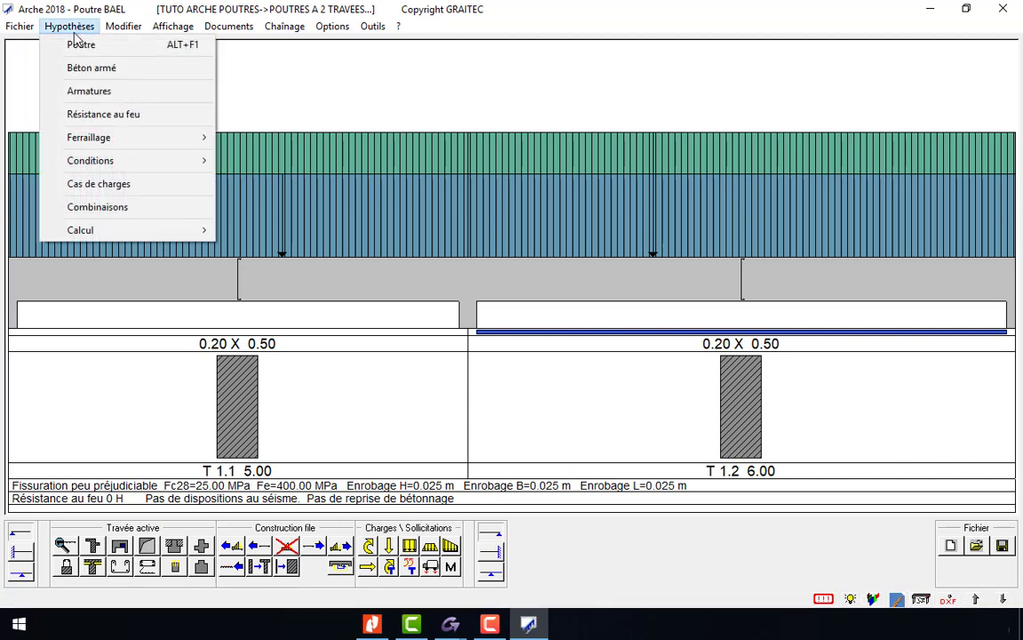
mouse_move(89, 137)
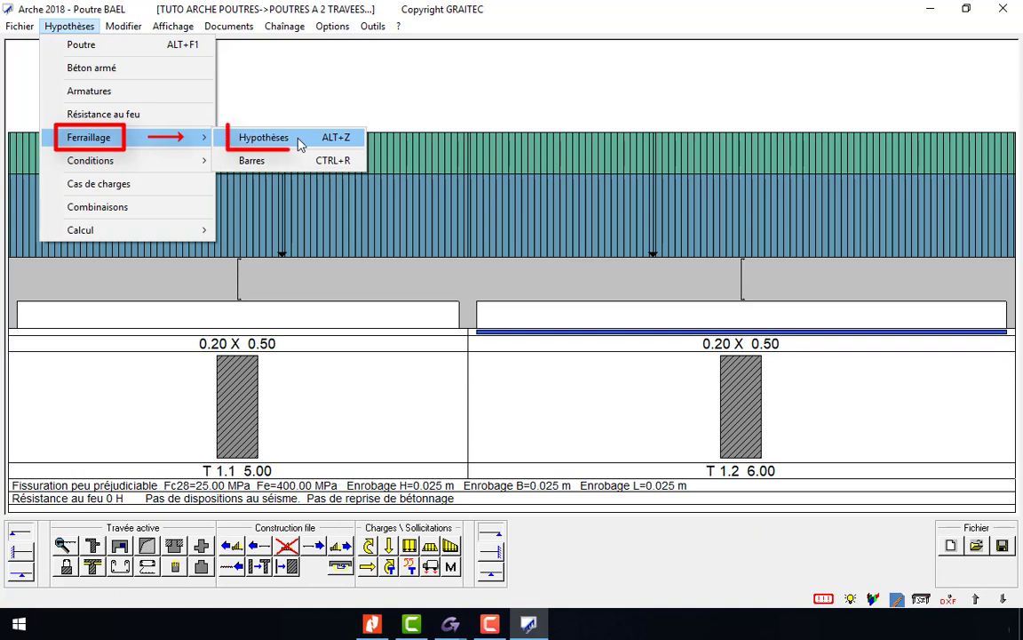
left_click(311, 145)
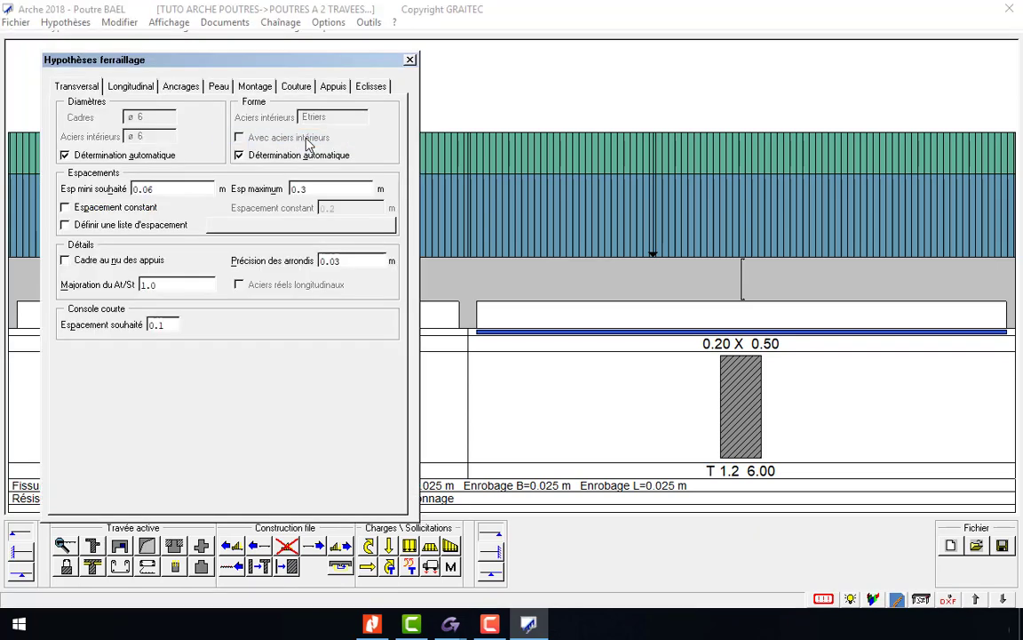
left_click_drag(260, 57, 326, 52)
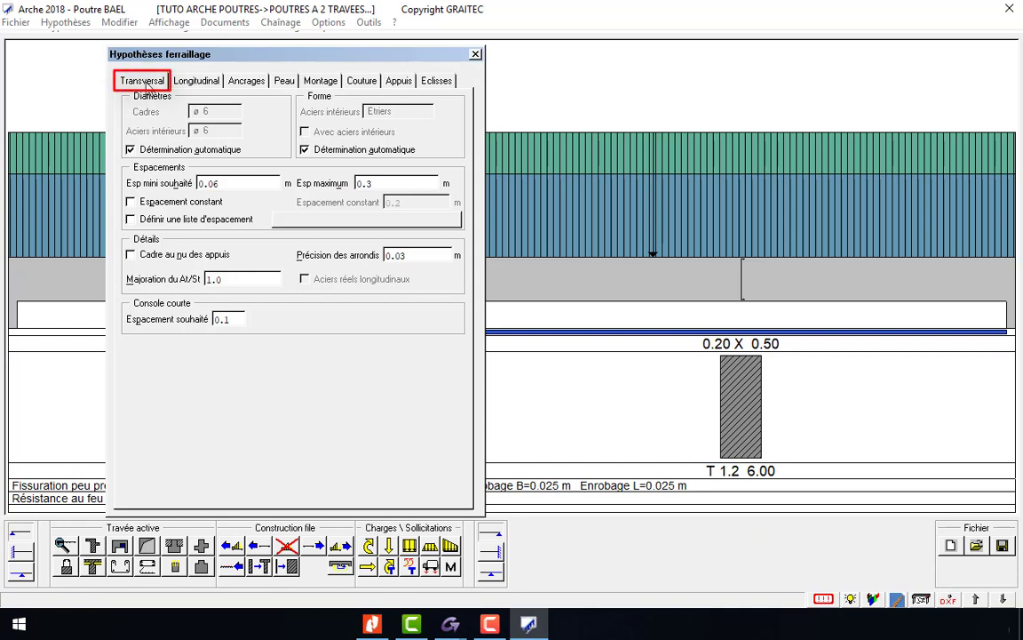
left_click(133, 153)
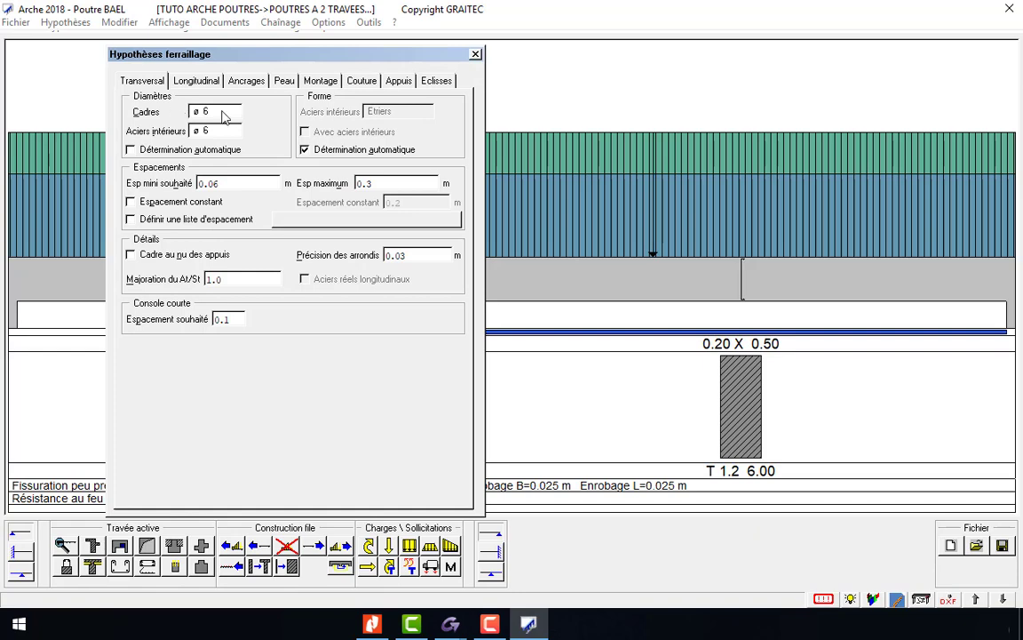
left_click(202, 109)
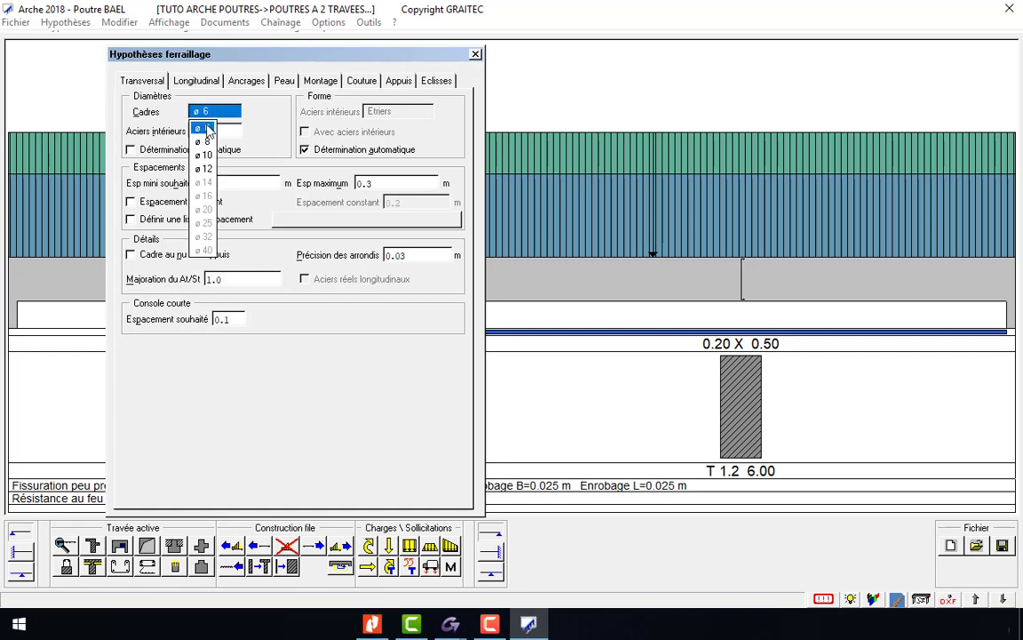
left_click(200, 128)
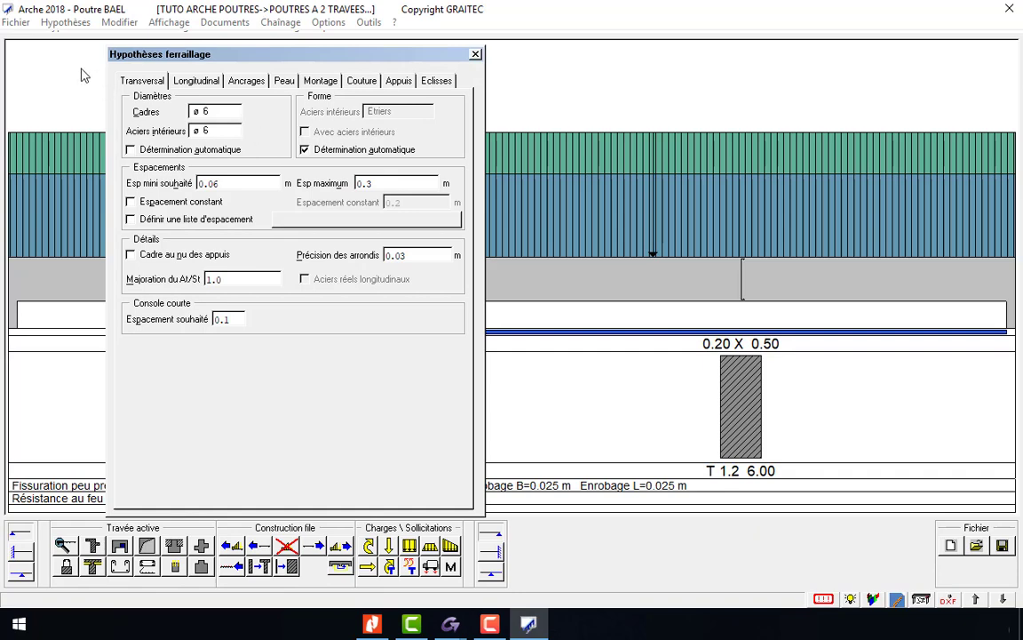
left_click(130, 149)
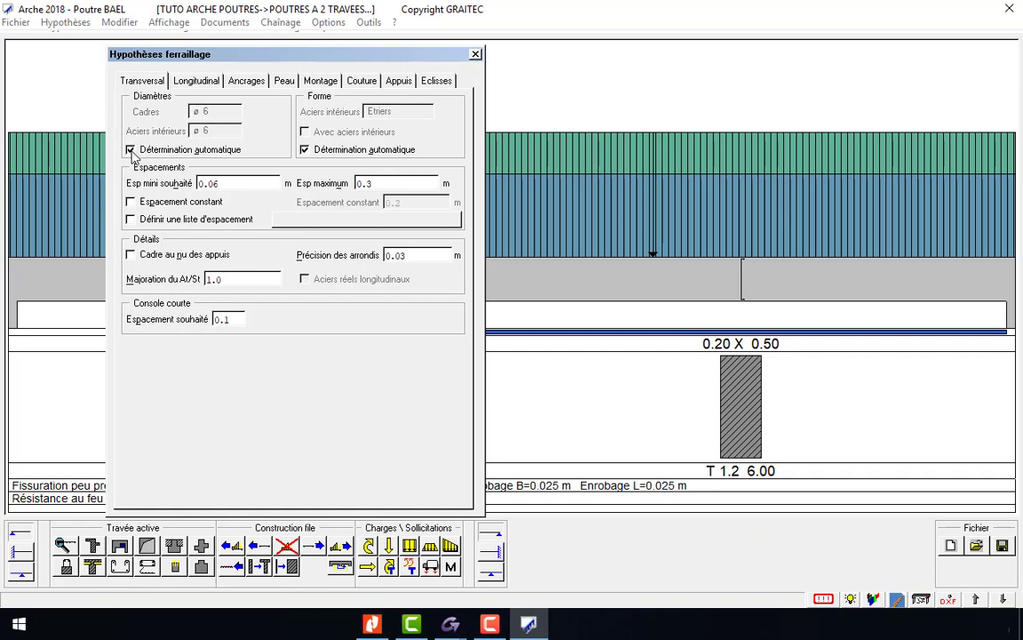
left_click(307, 149)
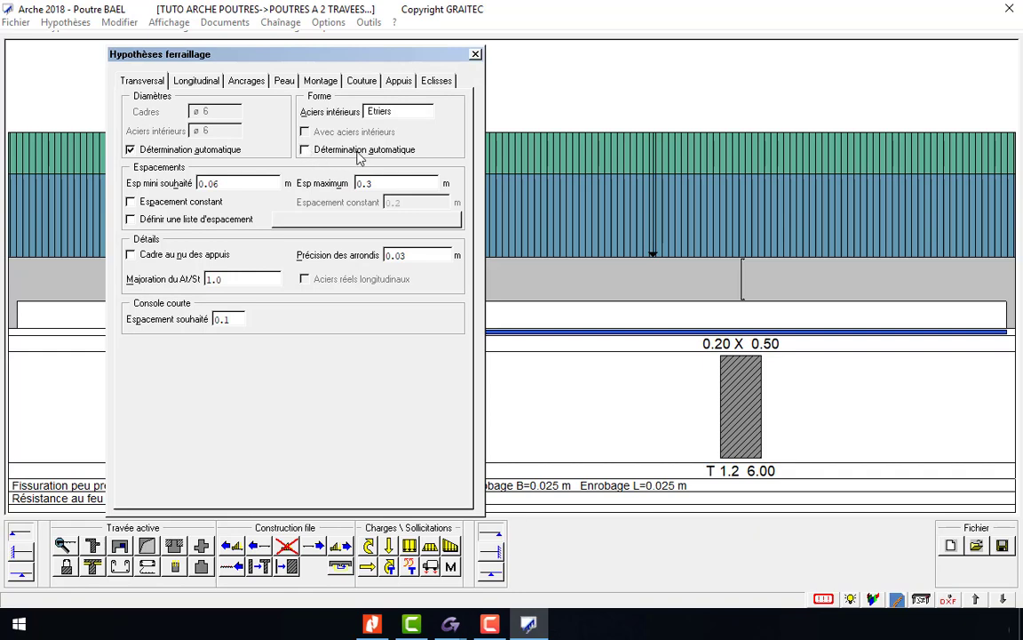
left_click(371, 105)
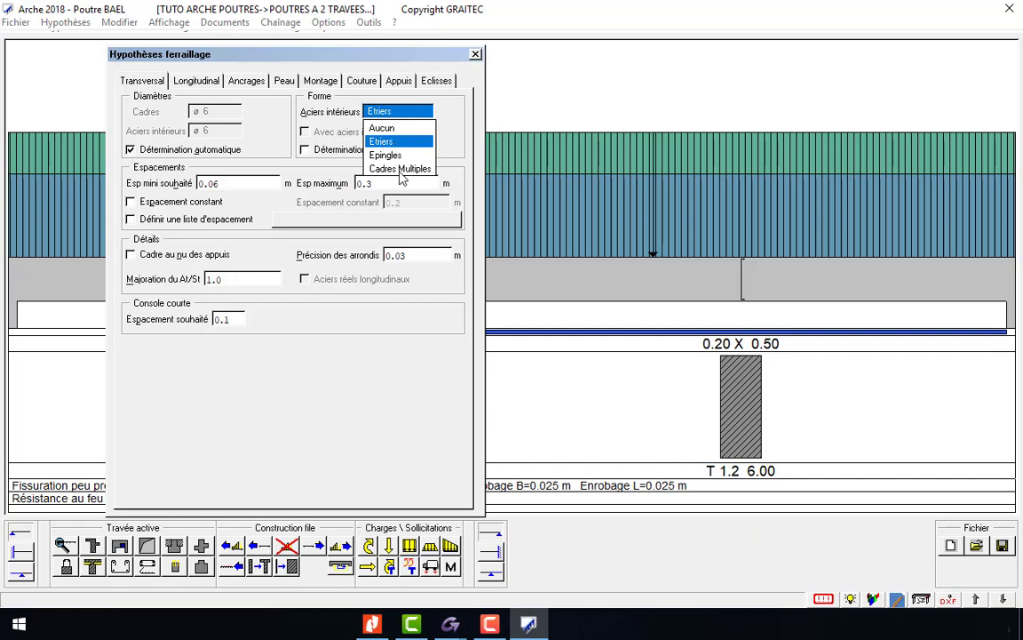
left_click(454, 133)
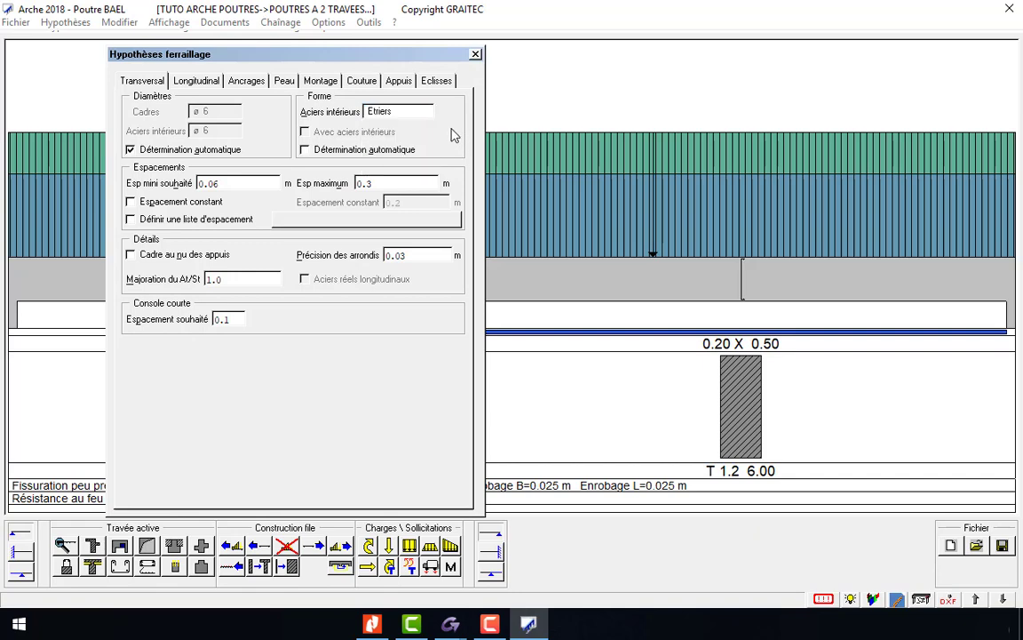
left_click(306, 150)
Set stirrup spacing to 0.05 m minimum and 0.35 m maximum
double_click(257, 182)
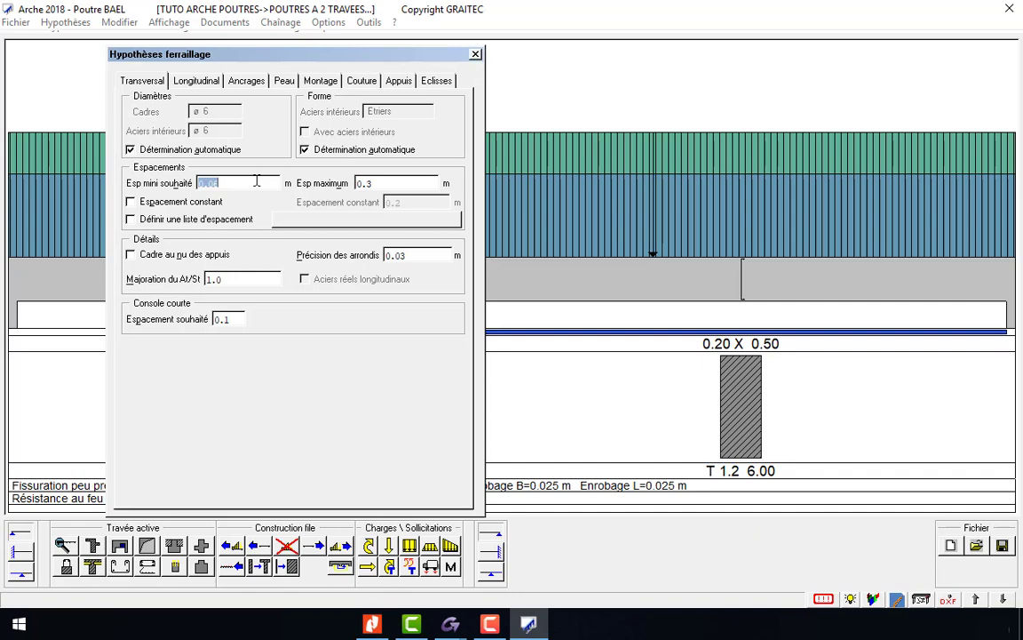
type("0.05")
double_click(391, 174)
type("0.35")
left_click(246, 277)
Show the longitudinal assumptions: span coefficient 1.0, blocked 6.0% effective depth, detailed half-span calculation
left_click(209, 87)
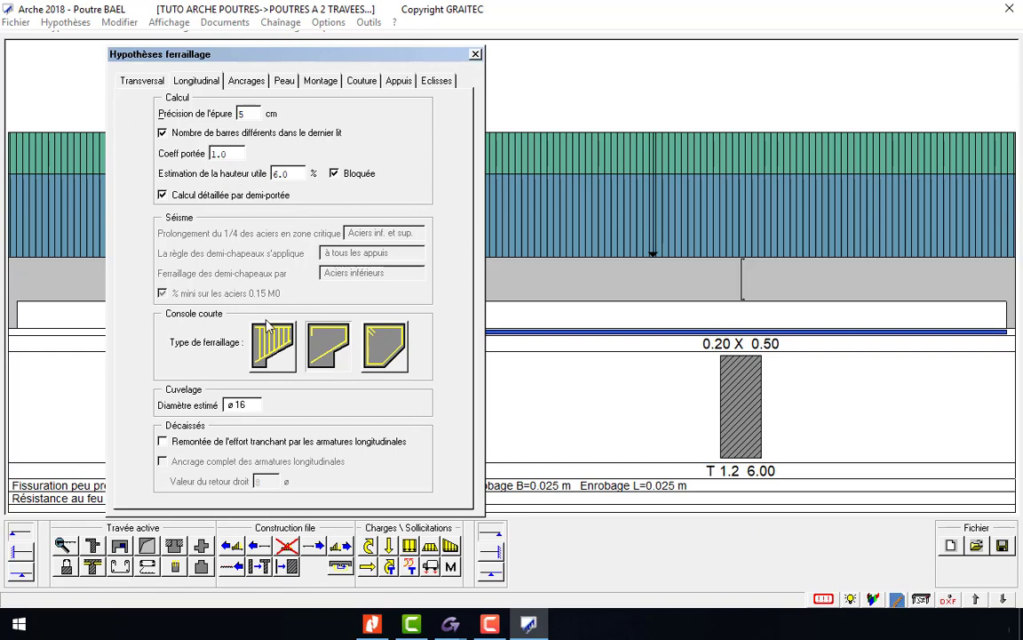
On the Ancrages page, keep Crochet à 135° as the default anchorage type
left_click(246, 82)
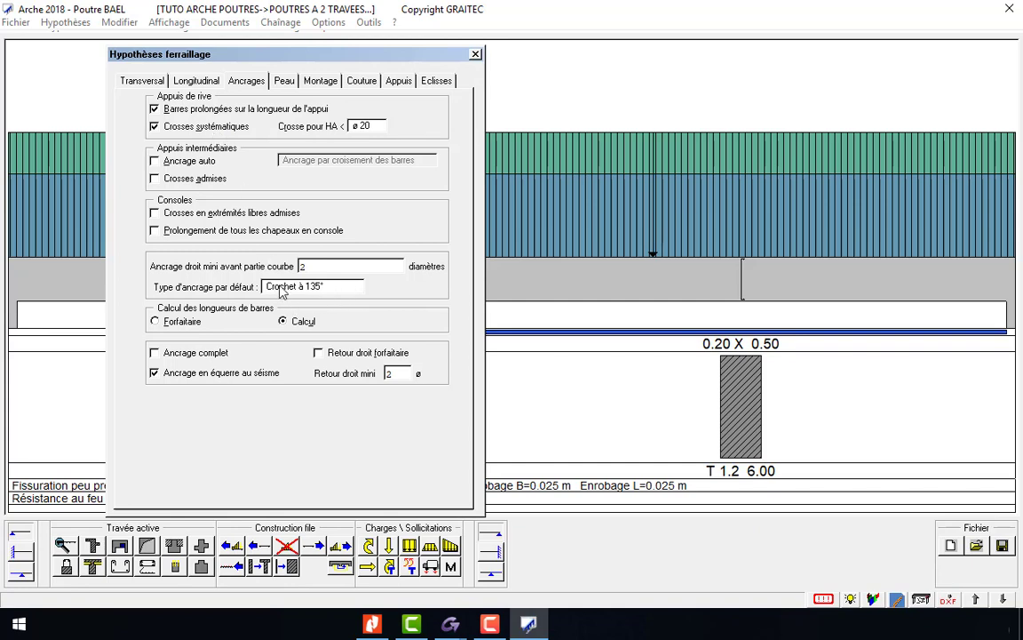
left_click(344, 290)
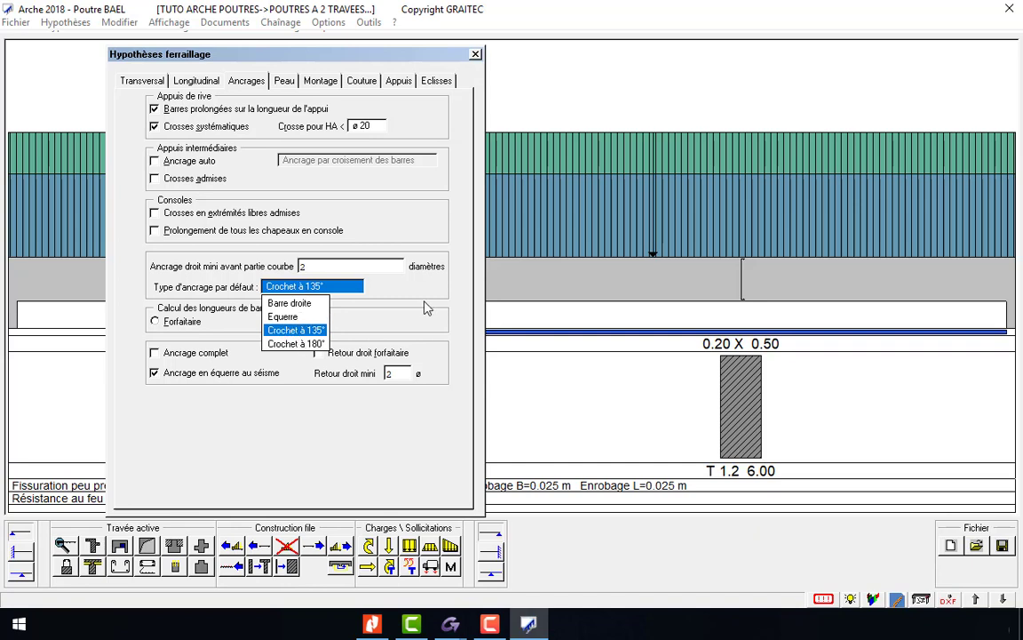
left_click(427, 307)
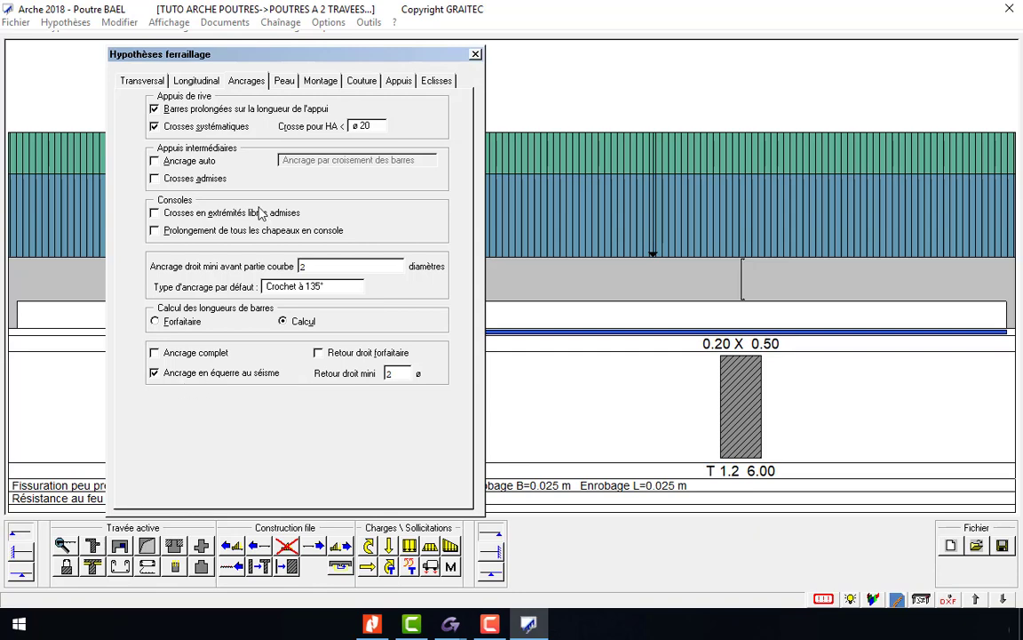
On the Peau page set height 0.5 m, layer spacing 0.35–0.3 m, and ø6 pins spaced like stirrups
left_click(284, 81)
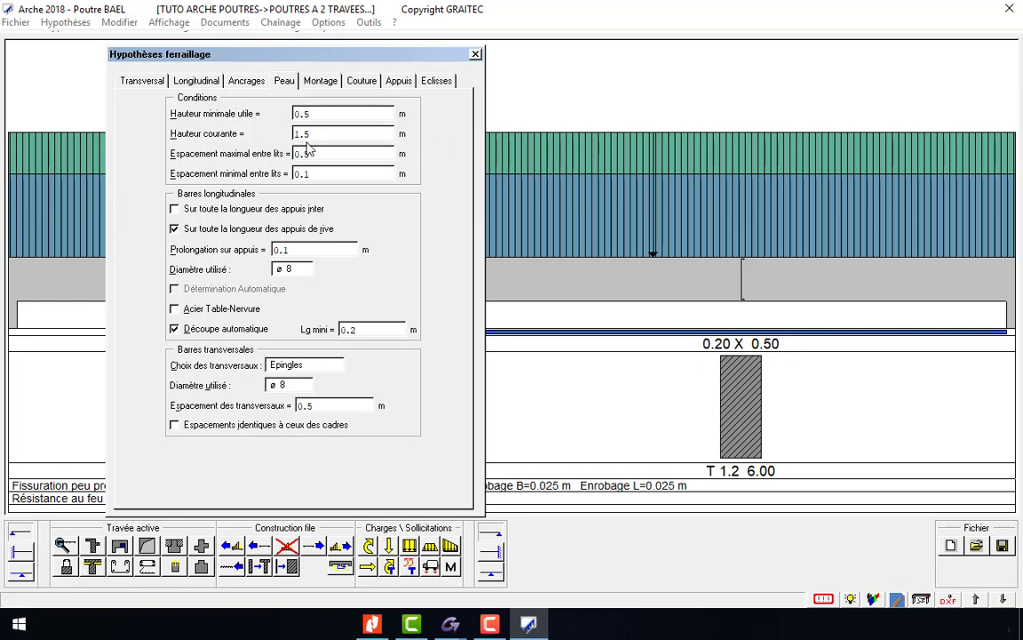
double_click(327, 131)
type("0")
double_click(336, 153)
type("0.35")
double_click(328, 170)
type("0.")
left_click(284, 386)
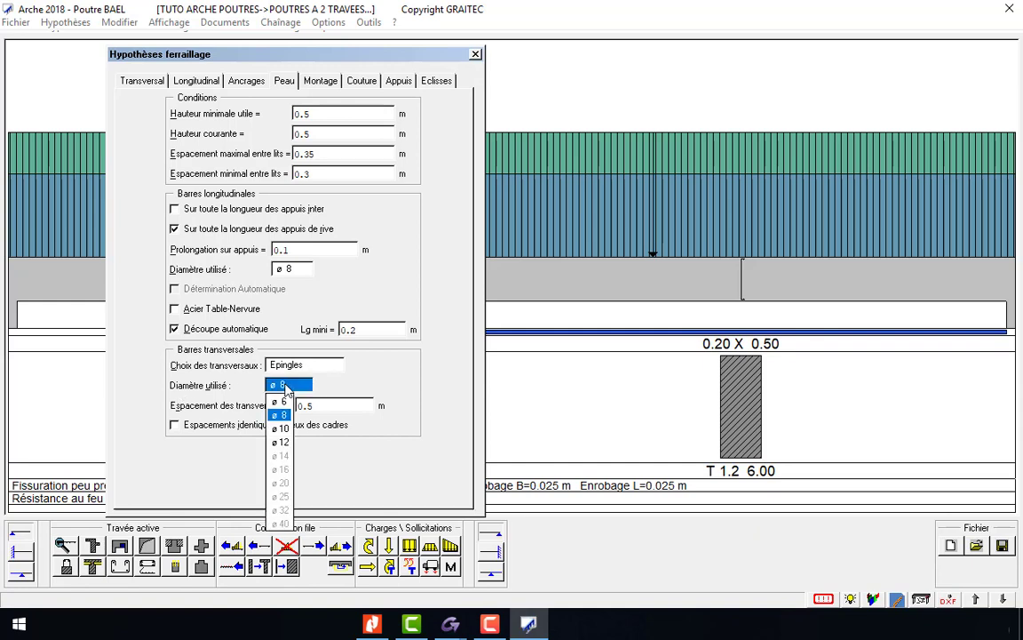
left_click(280, 402)
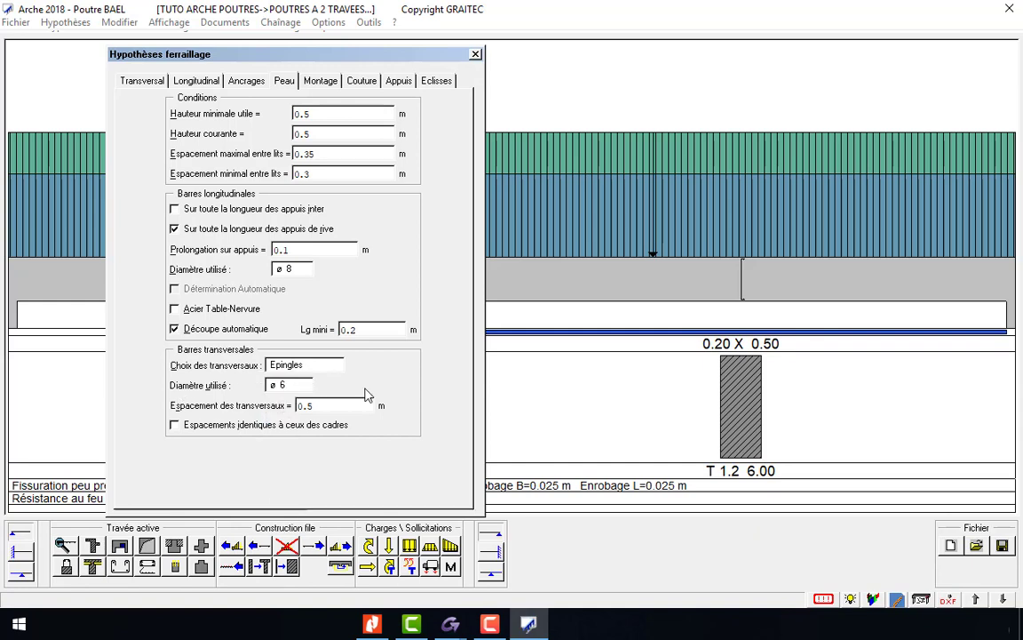
left_click(175, 427)
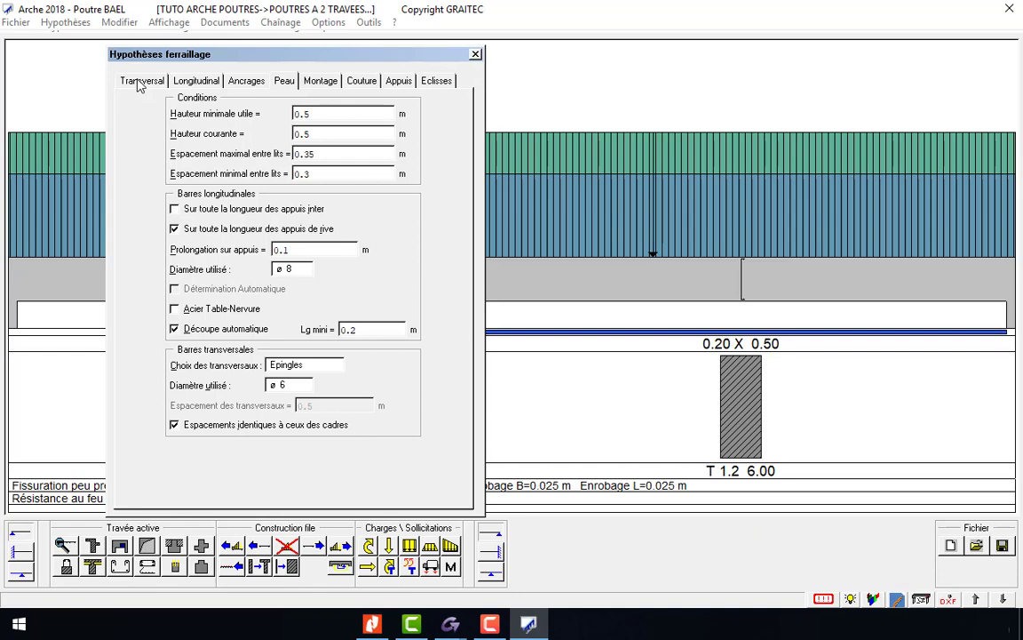
Review the Montage, Couture, Appuis and Eclisses pages unchanged, then close Hypothèses ferraillage
left_click(328, 86)
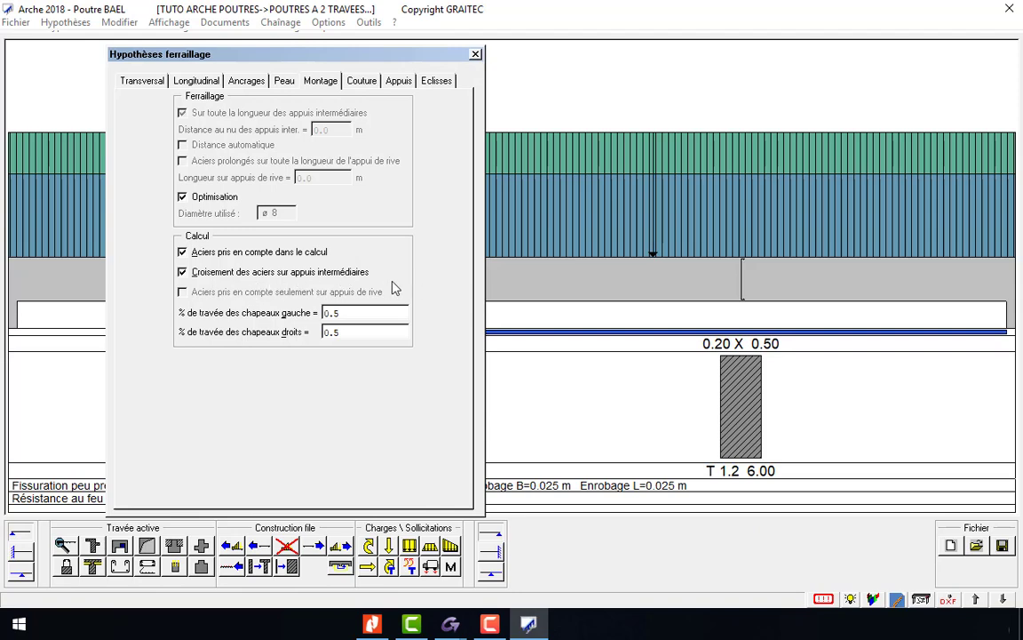
left_click(363, 82)
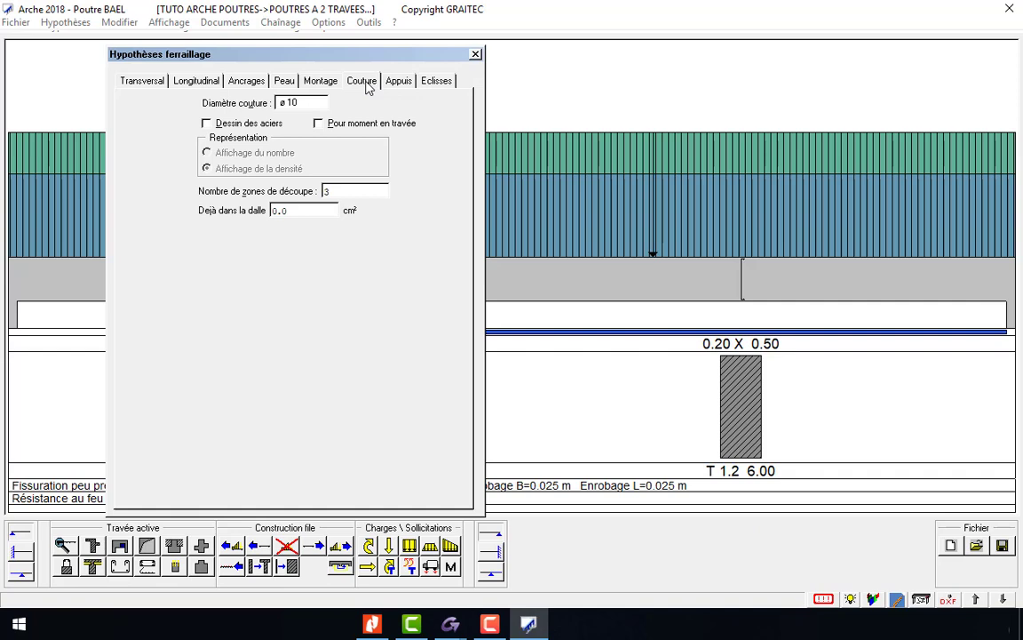
left_click(402, 83)
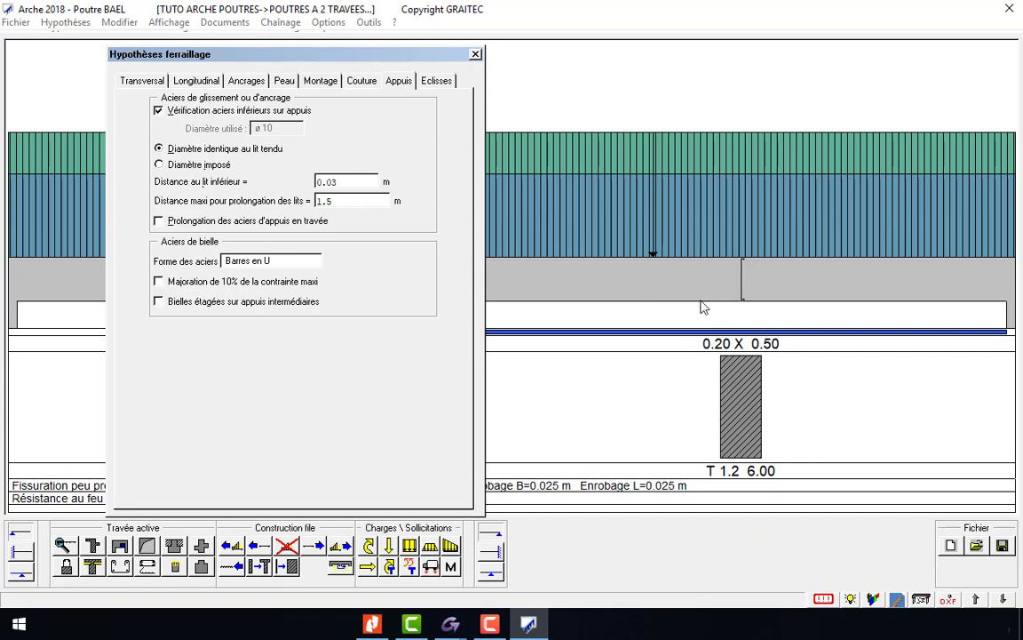
left_click(438, 86)
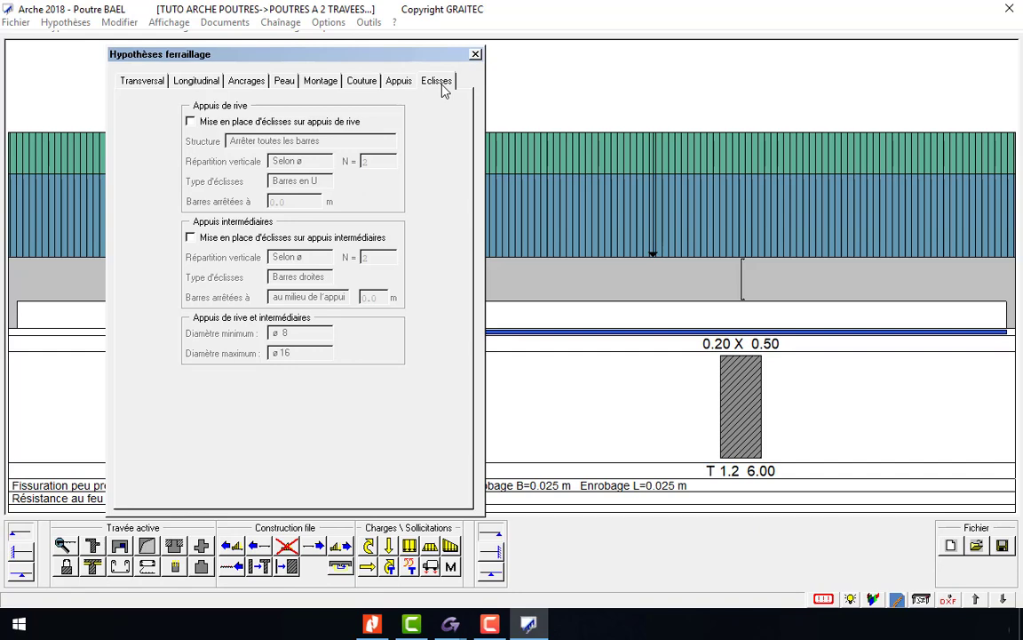
key("Escape")
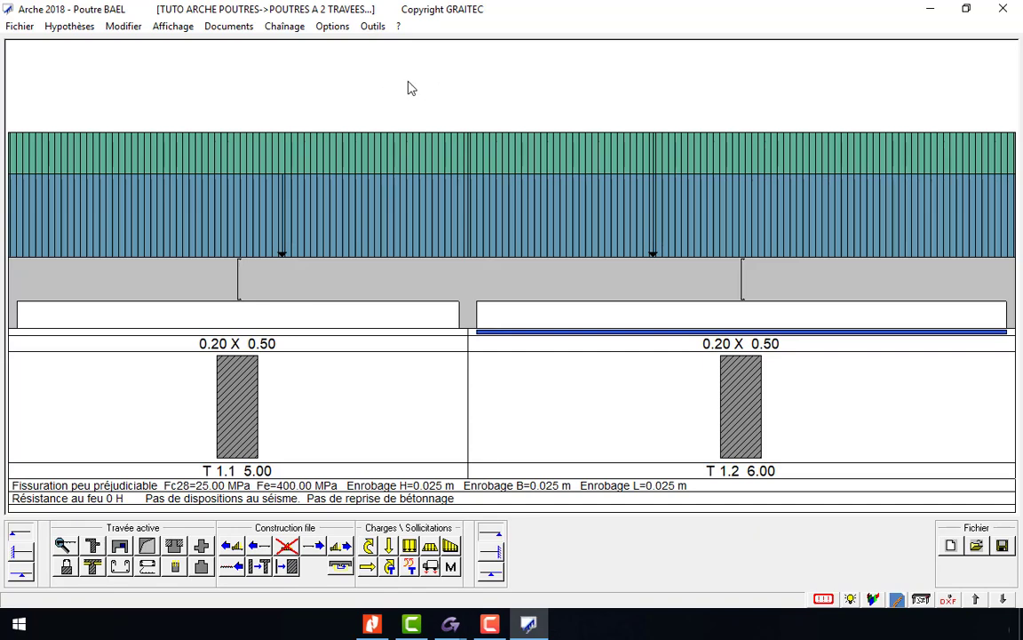
left_click(69, 26)
mouse_move(89, 138)
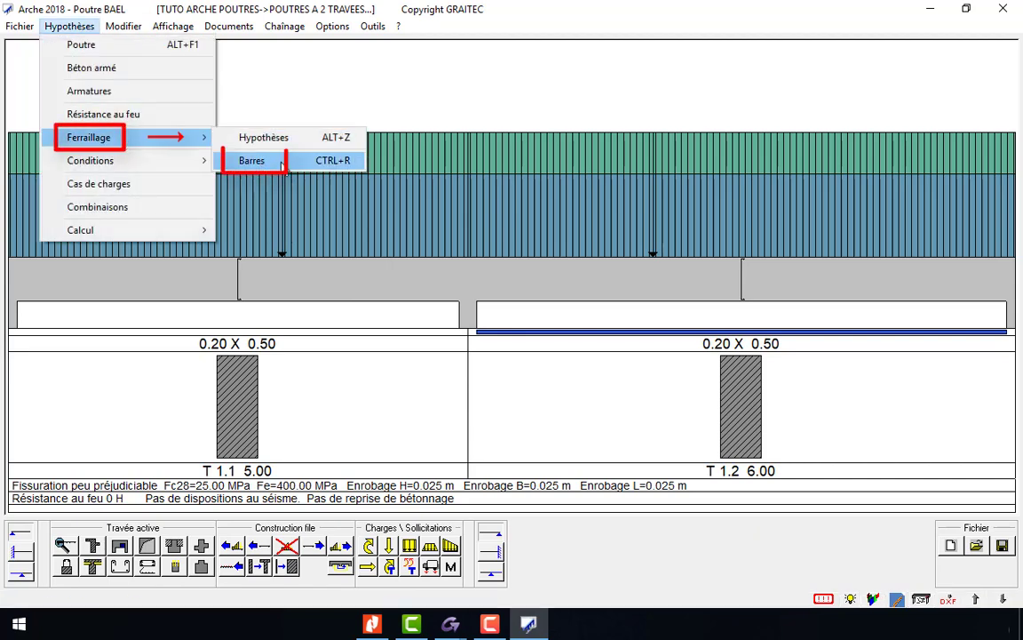
left_click(298, 165)
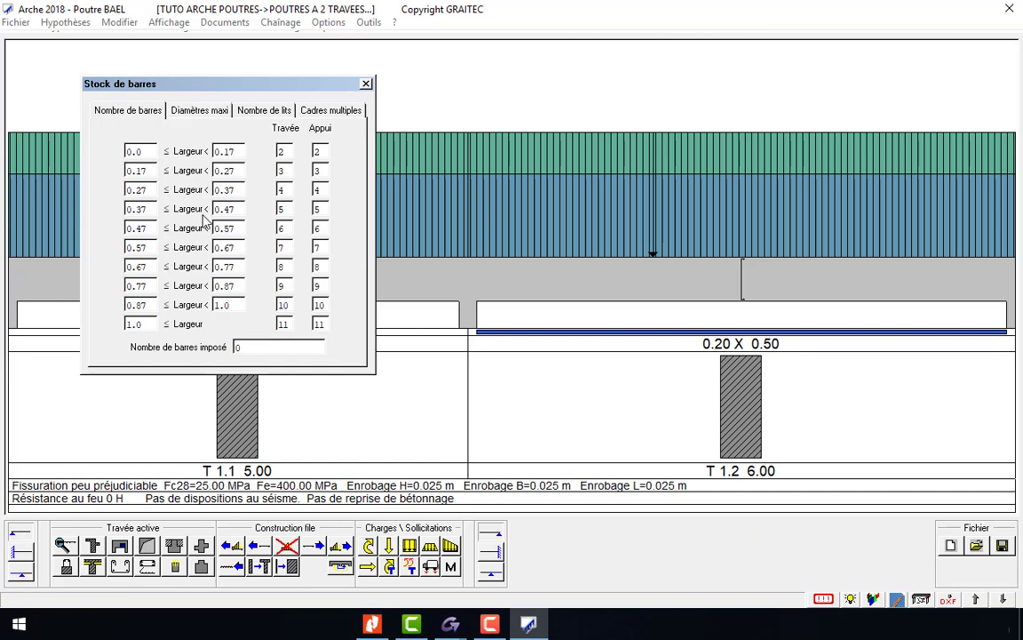
left_click(200, 113)
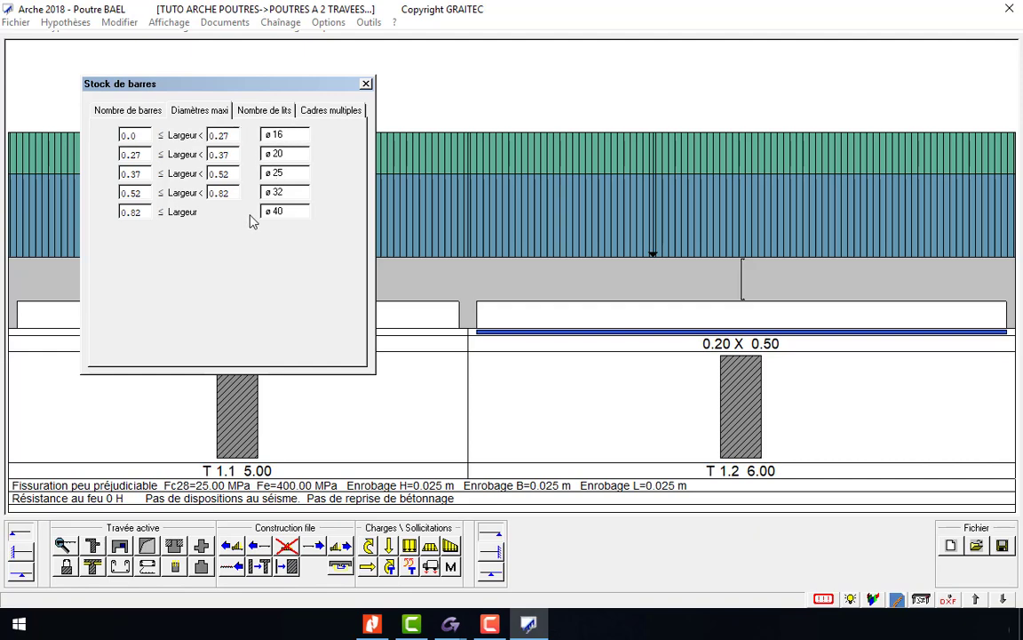
left_click(294, 136)
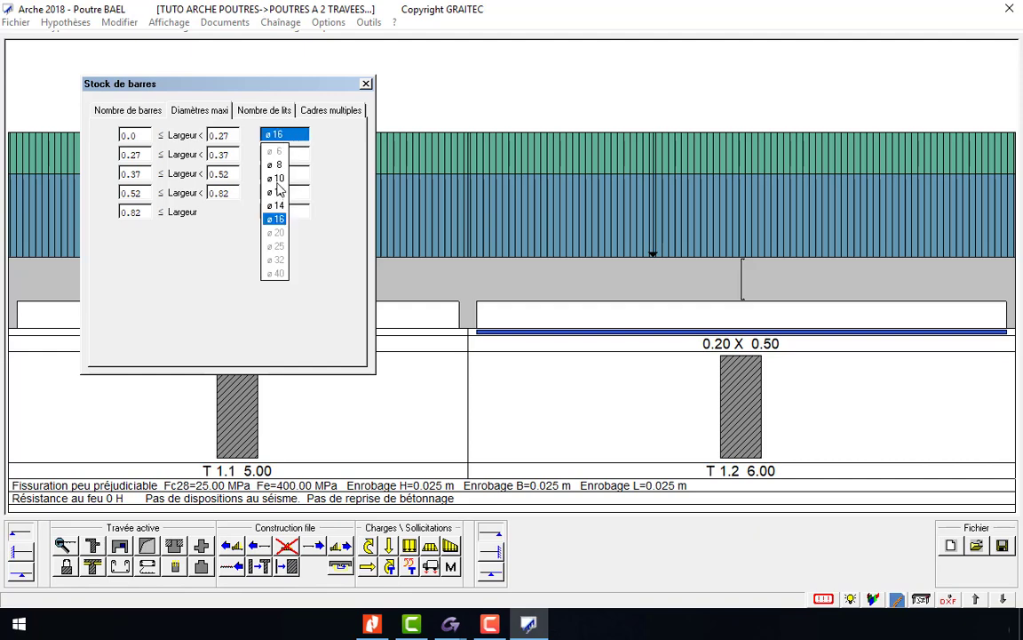
left_click(349, 165)
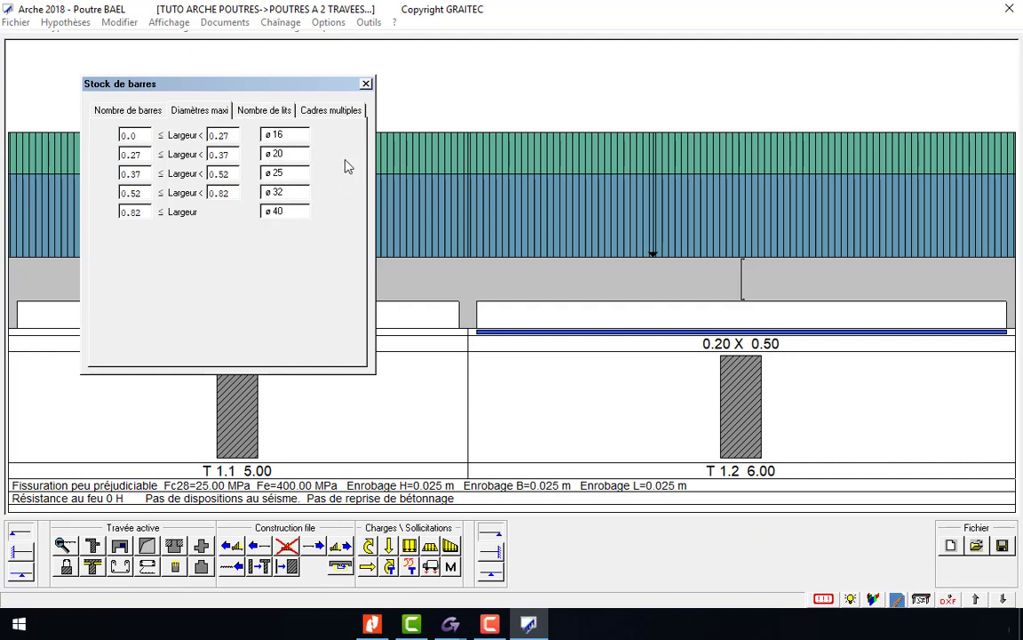
left_click(258, 110)
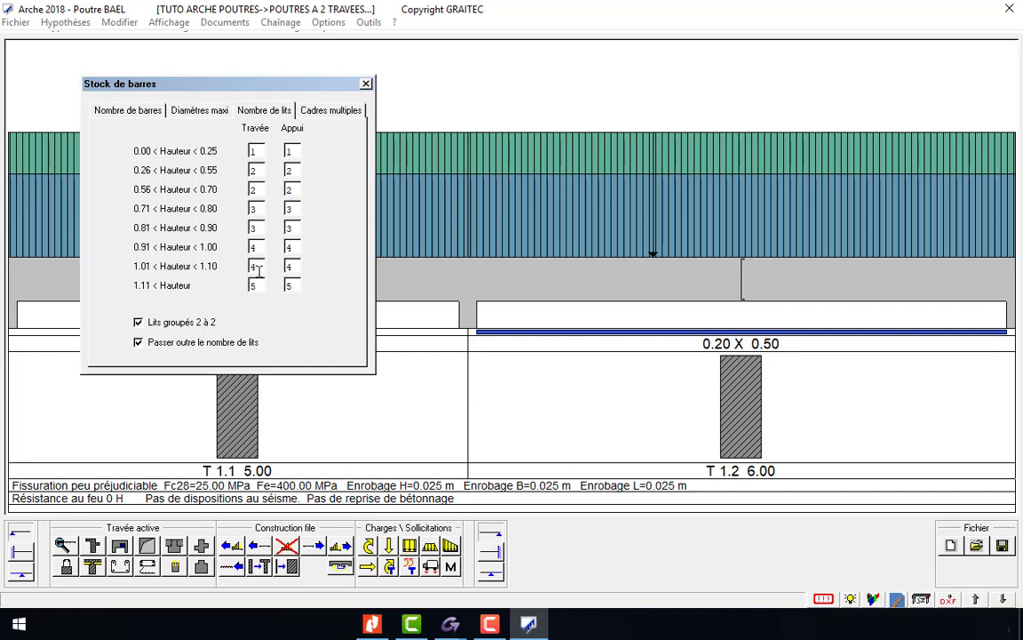
left_click(334, 110)
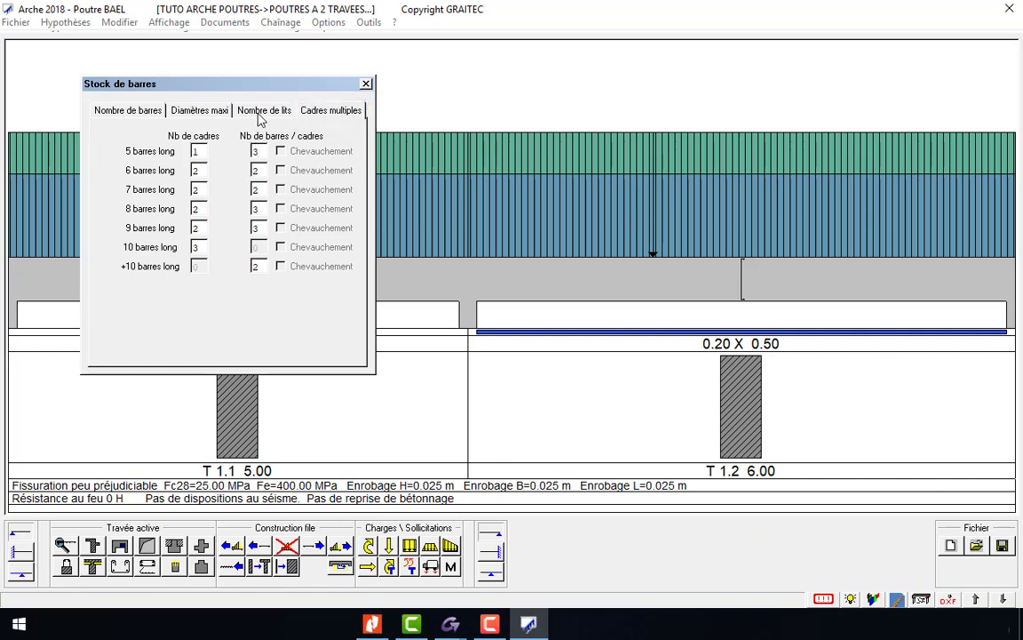
left_click(265, 112)
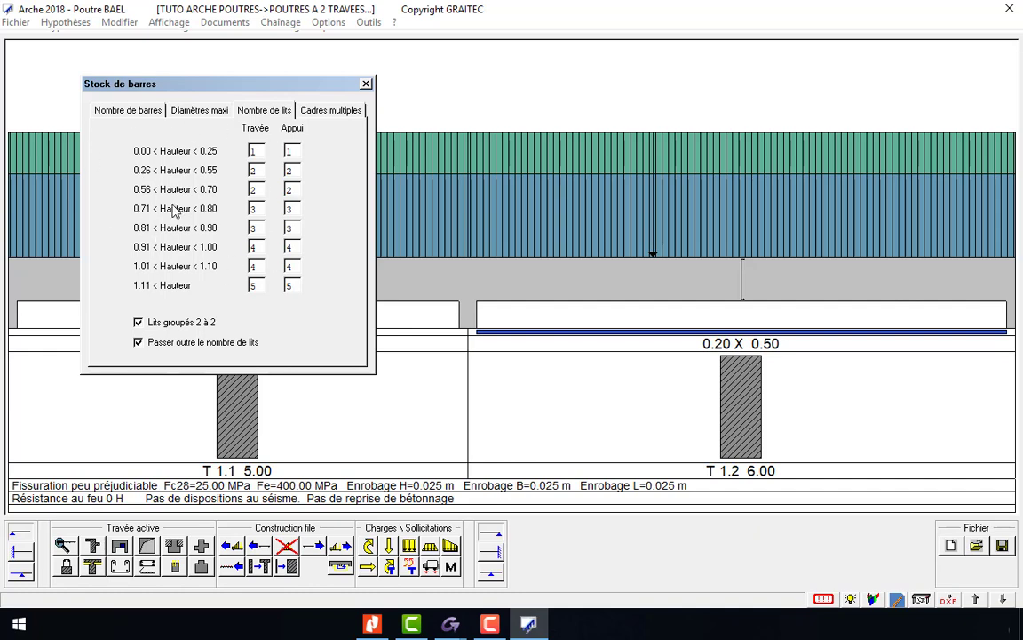
key("Escape")
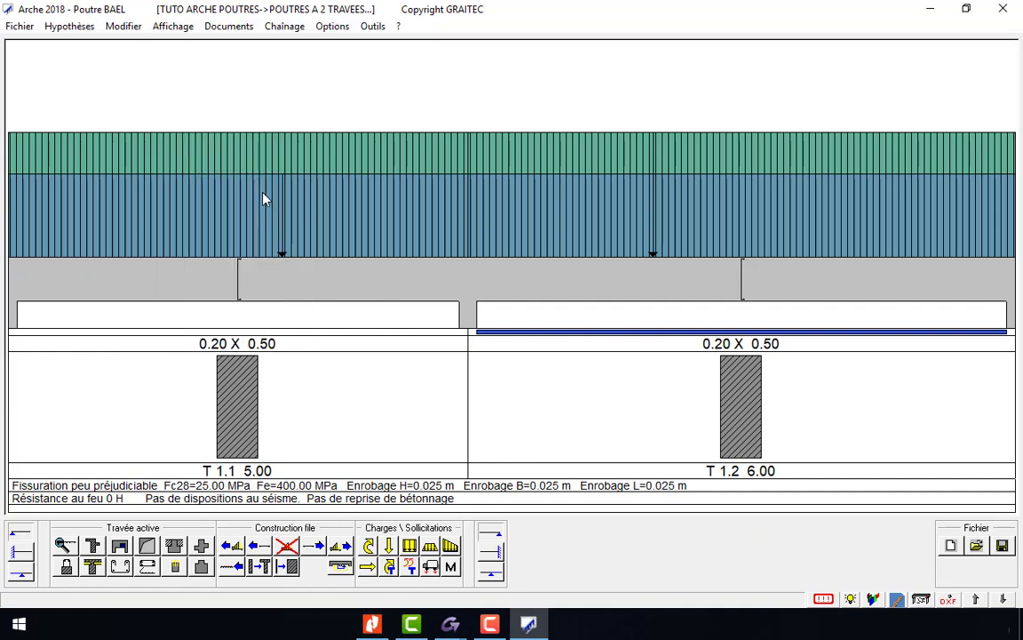
Set the top, bottom and lateral concrete covers to 0.02 m
left_click(71, 27)
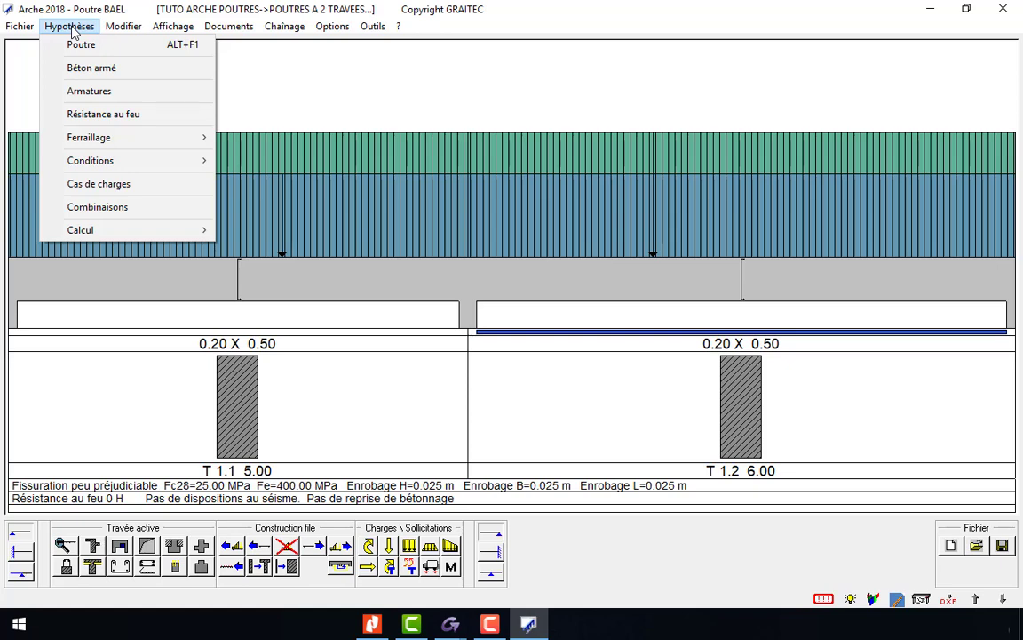
mouse_move(90, 161)
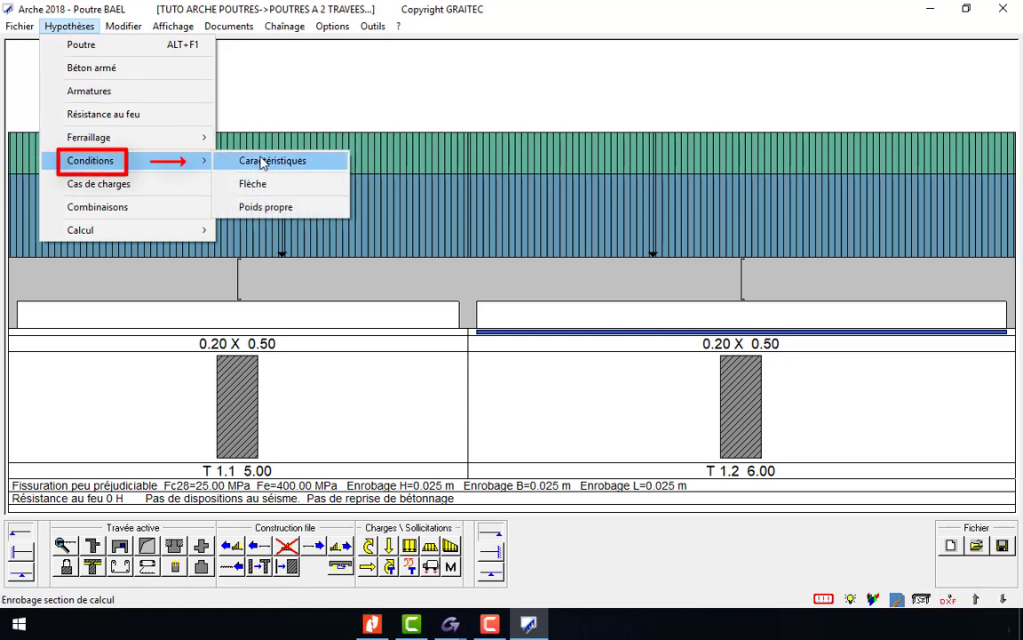
left_click(327, 165)
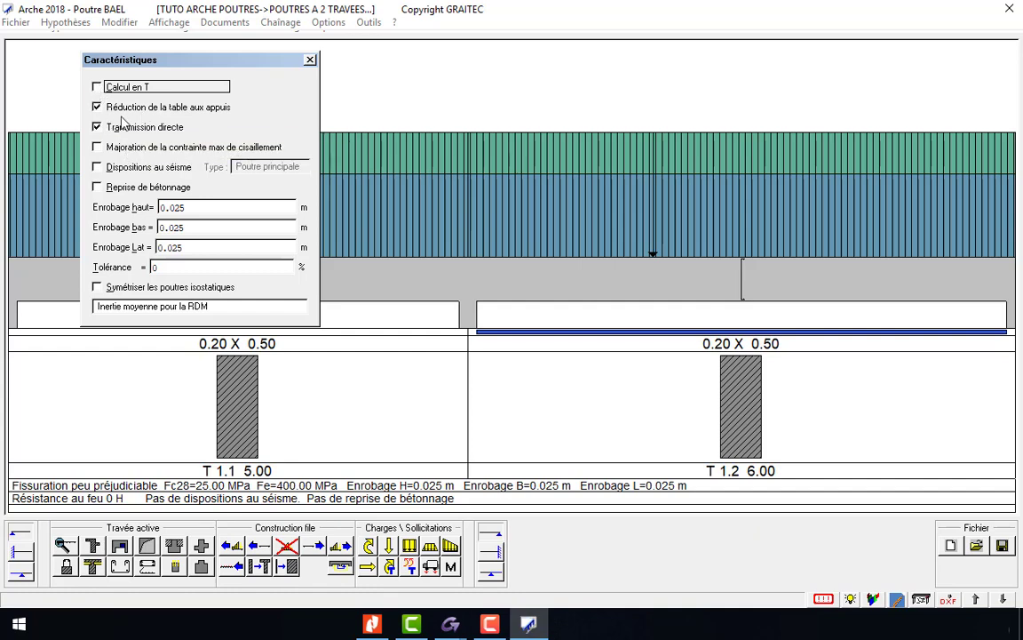
double_click(217, 200)
type("0.")
double_click(211, 226)
type("0.")
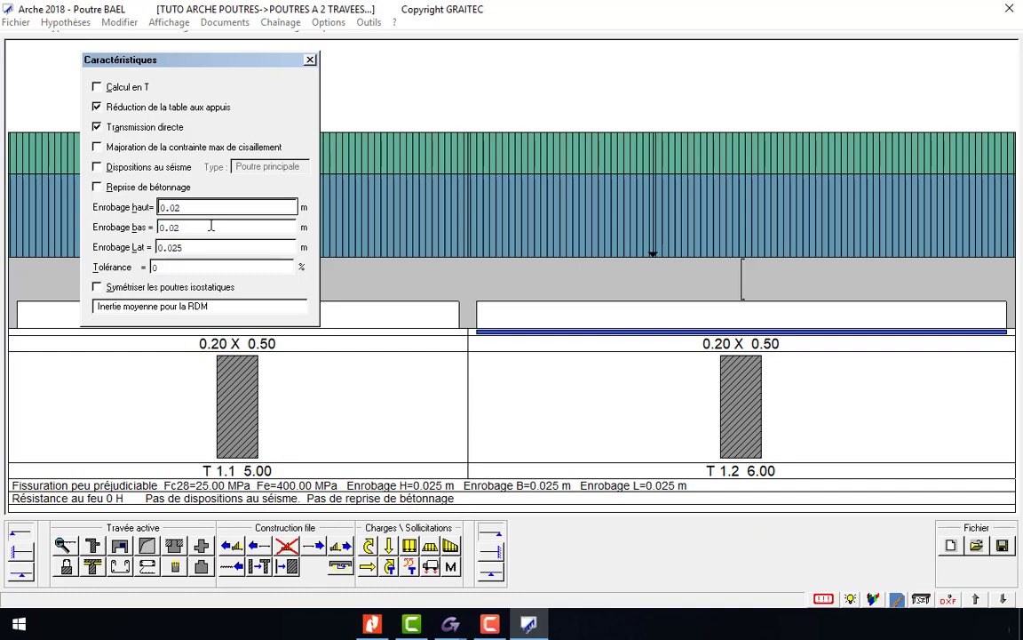
double_click(205, 246)
type("0")
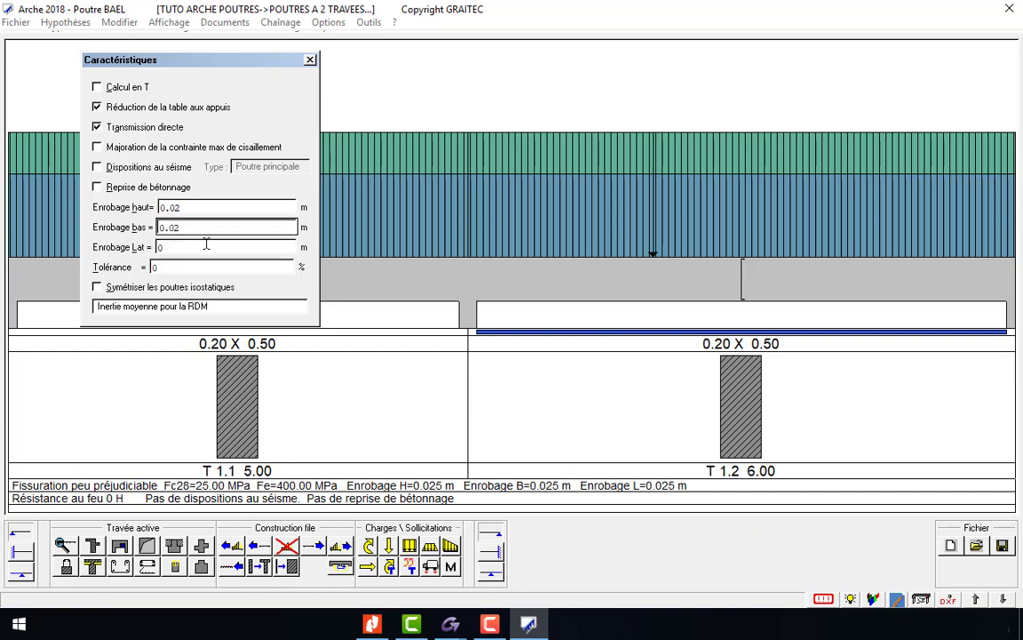
type(".02")
Keep Inertie moyenne for the RDM analysis and apply the cover settings
left_click(223, 311)
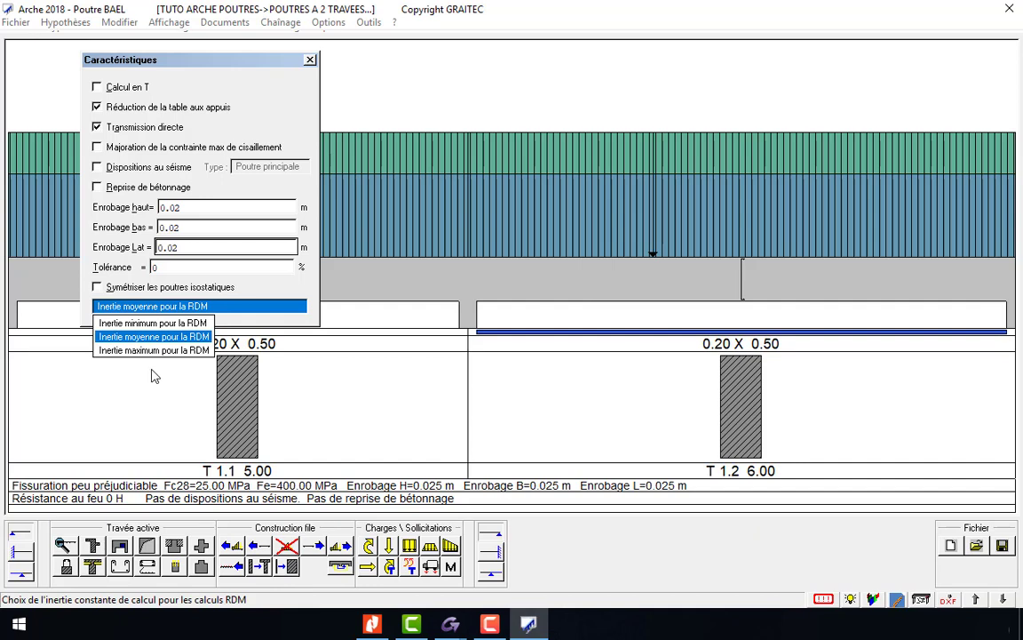
left_click(286, 96)
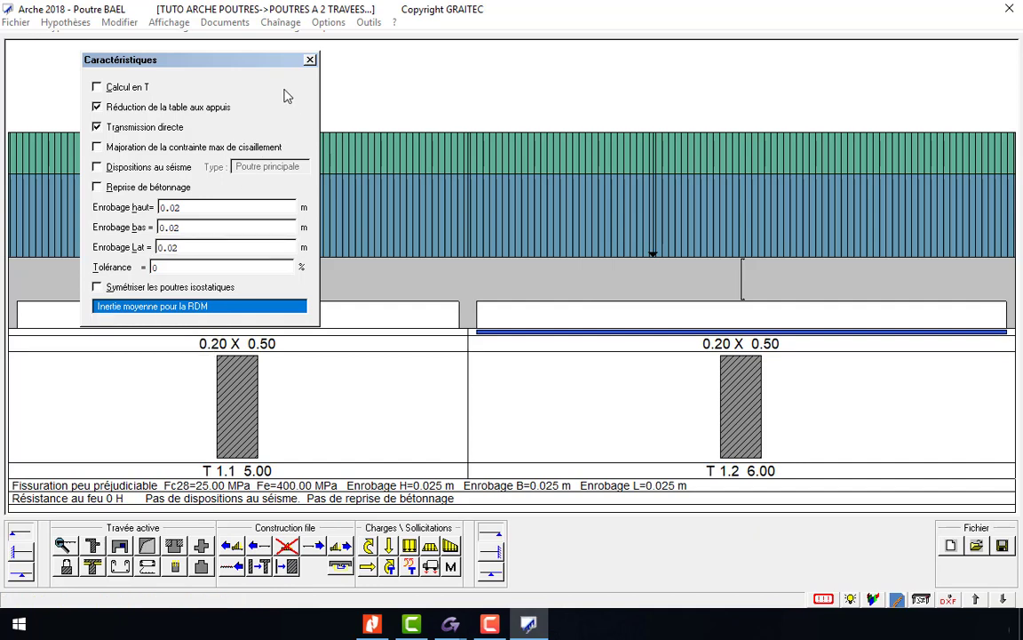
key("Return")
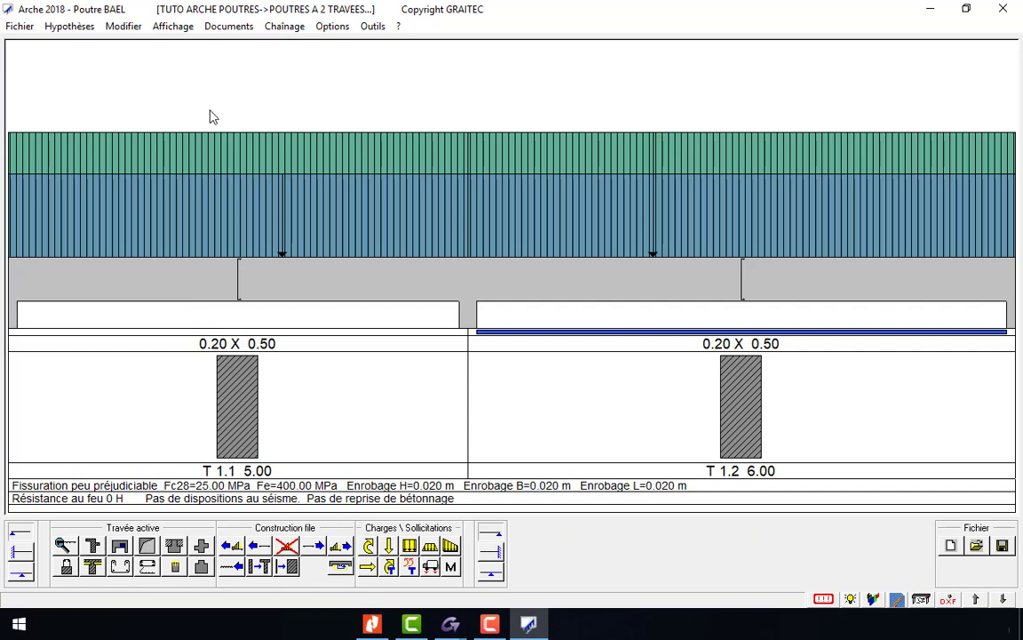
left_click(78, 26)
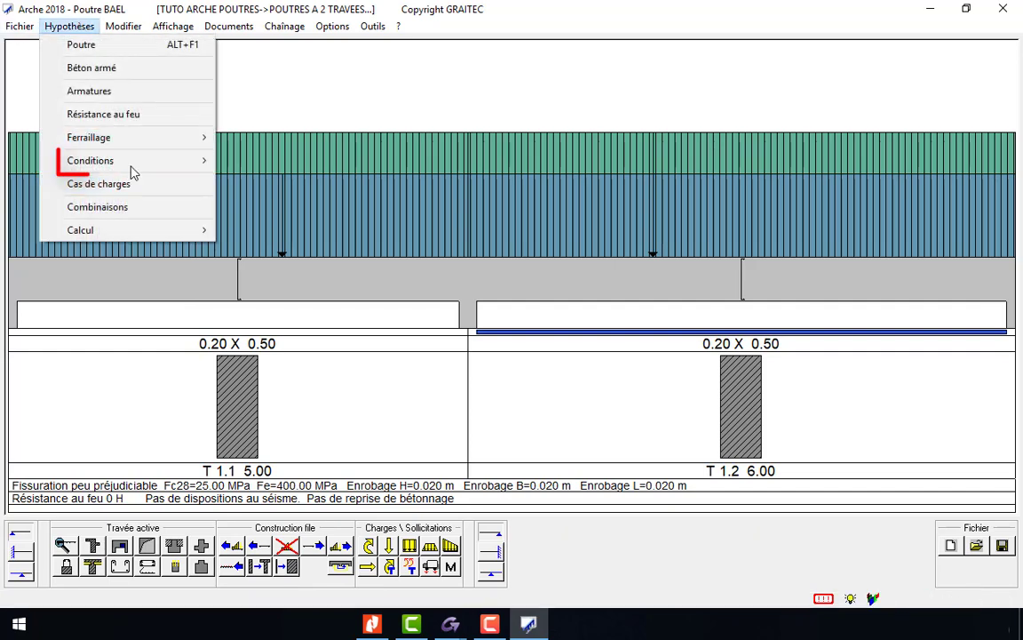
Keep the deflection check on the BAEL method and close its settings
left_click(298, 189)
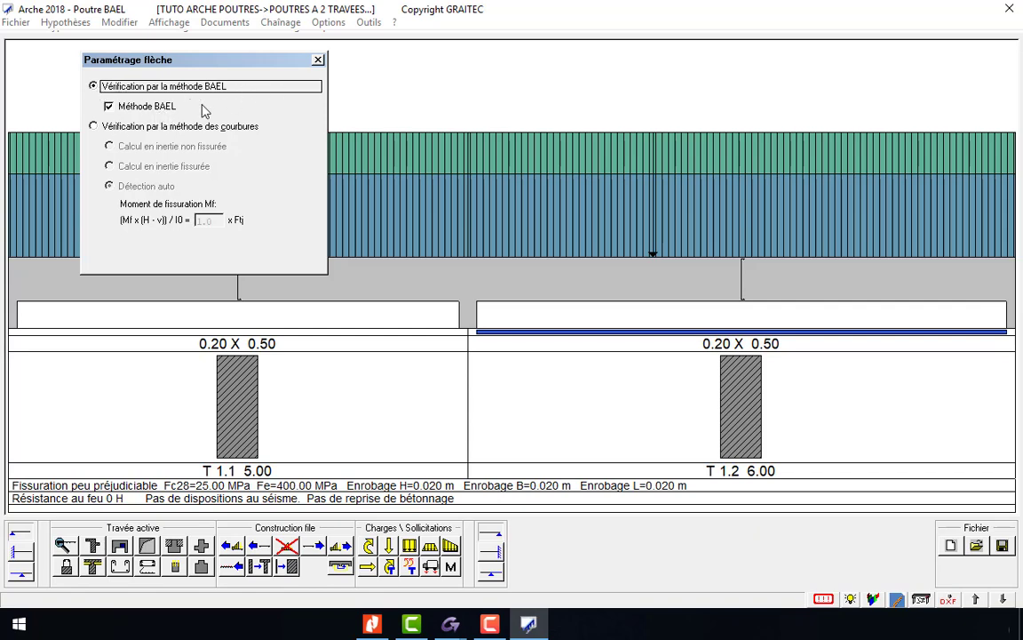
key("Escape")
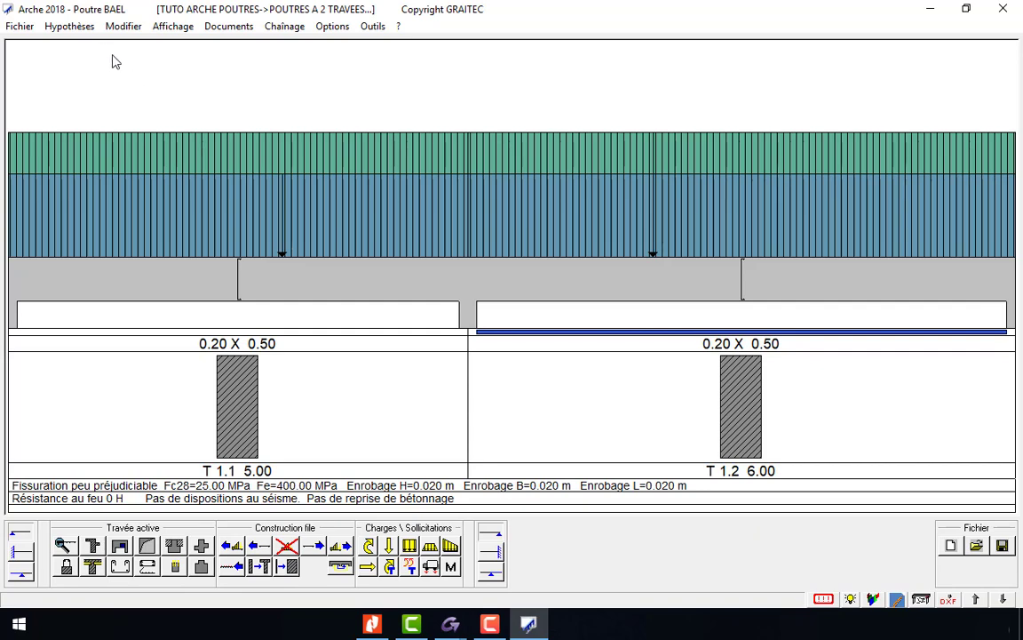
left_click(72, 26)
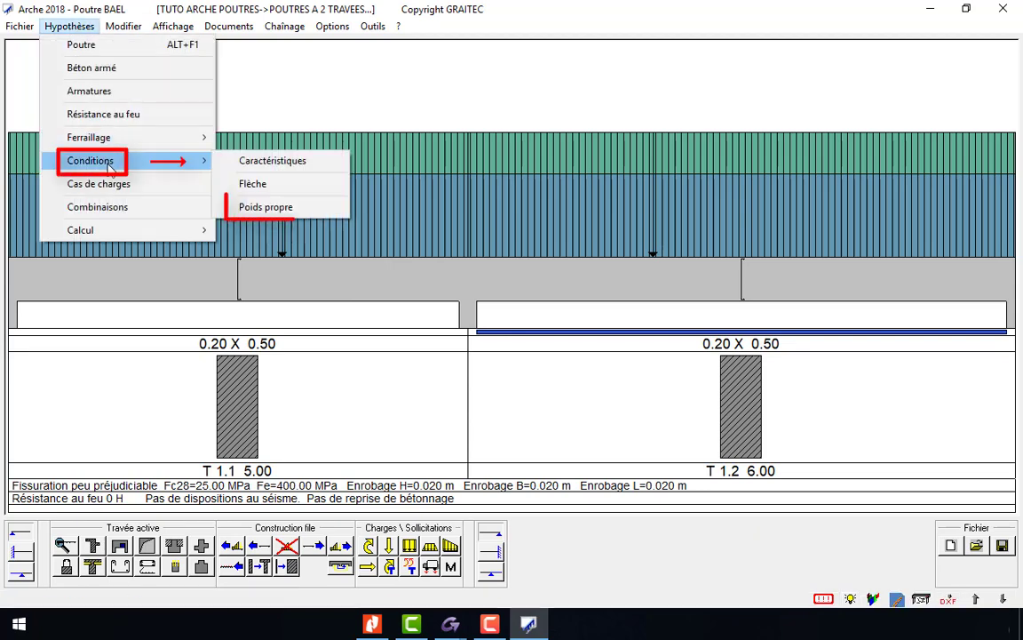
Count self-weight in load case 1 - Charges permanentes 1, without the compression table
left_click(325, 216)
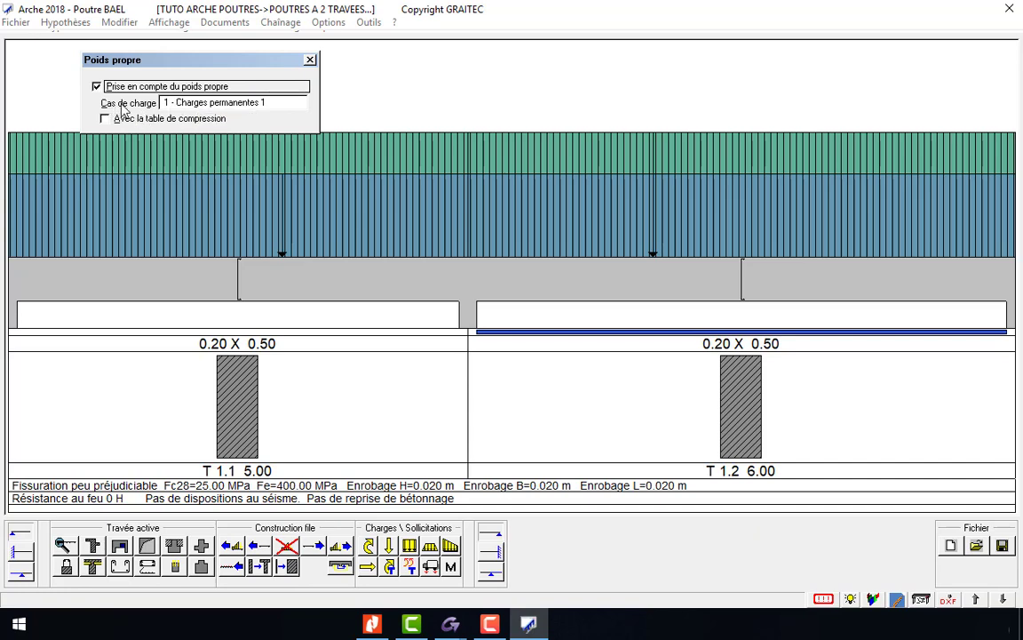
left_click(281, 107)
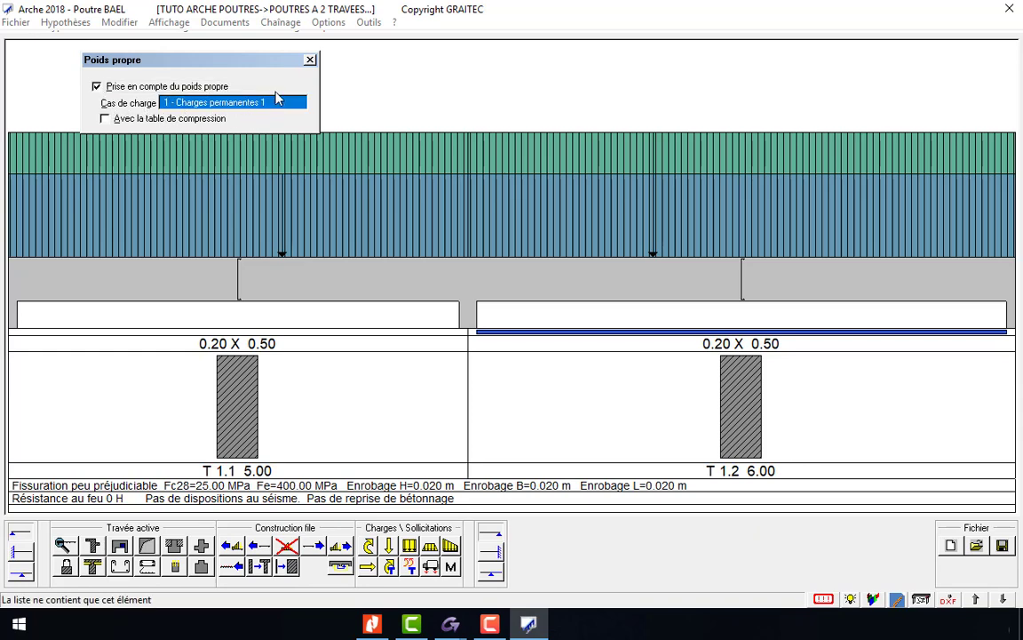
left_click(309, 59)
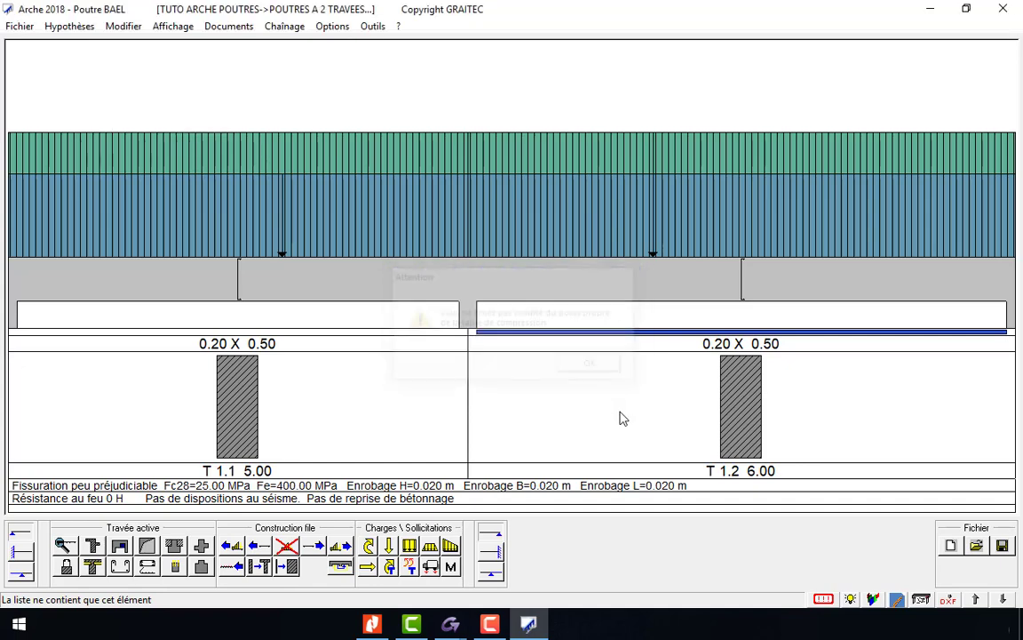
left_click(569, 366)
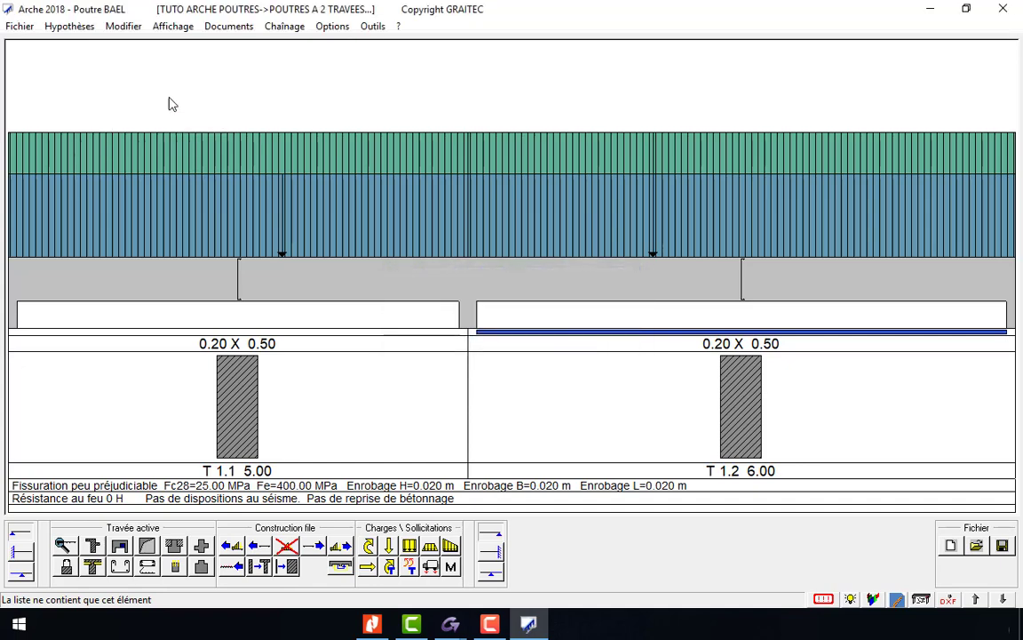
left_click(69, 27)
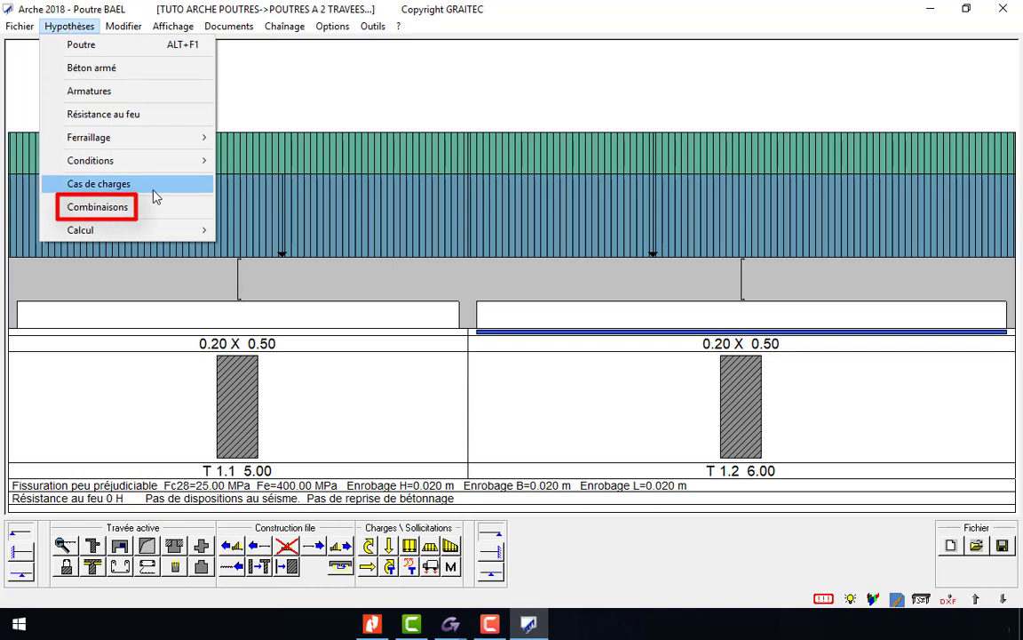
Load the BA91ELU template as ultimate combination 101: 1.35Gmax+1.5Q
left_click(161, 213)
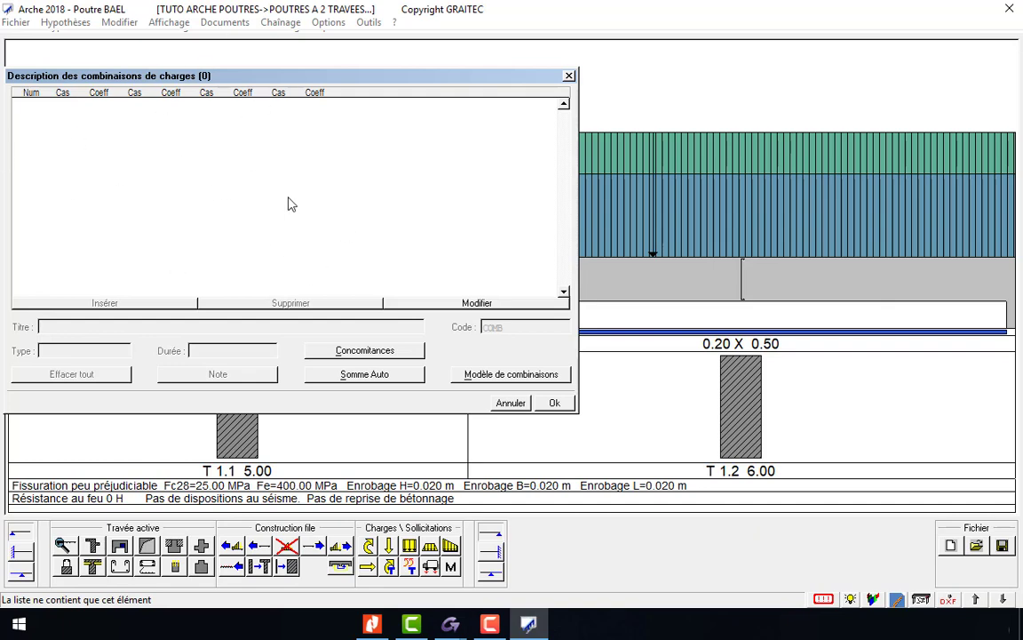
left_click(469, 376)
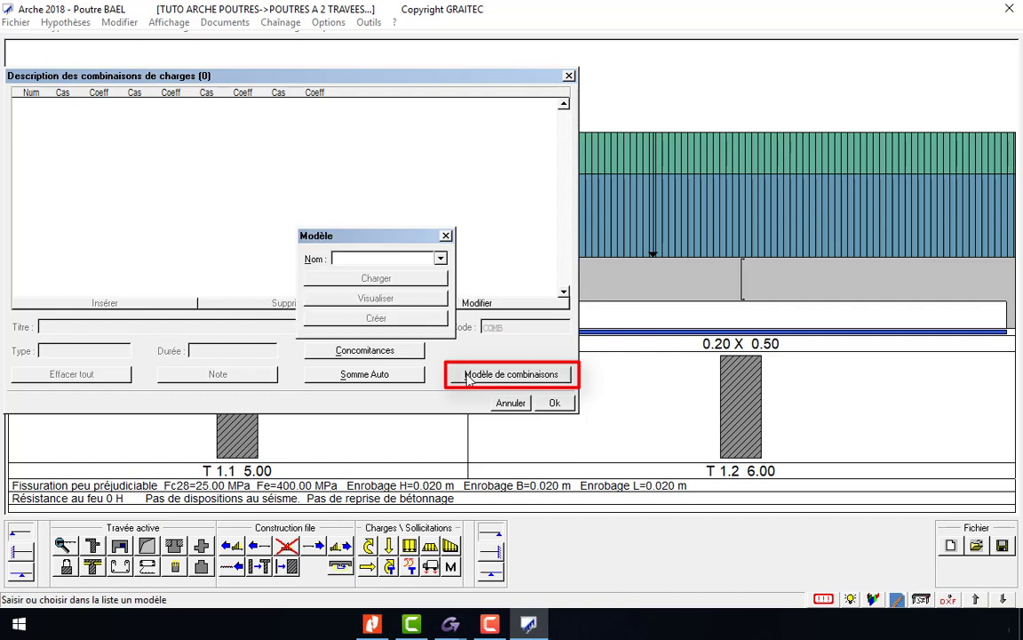
left_click(440, 260)
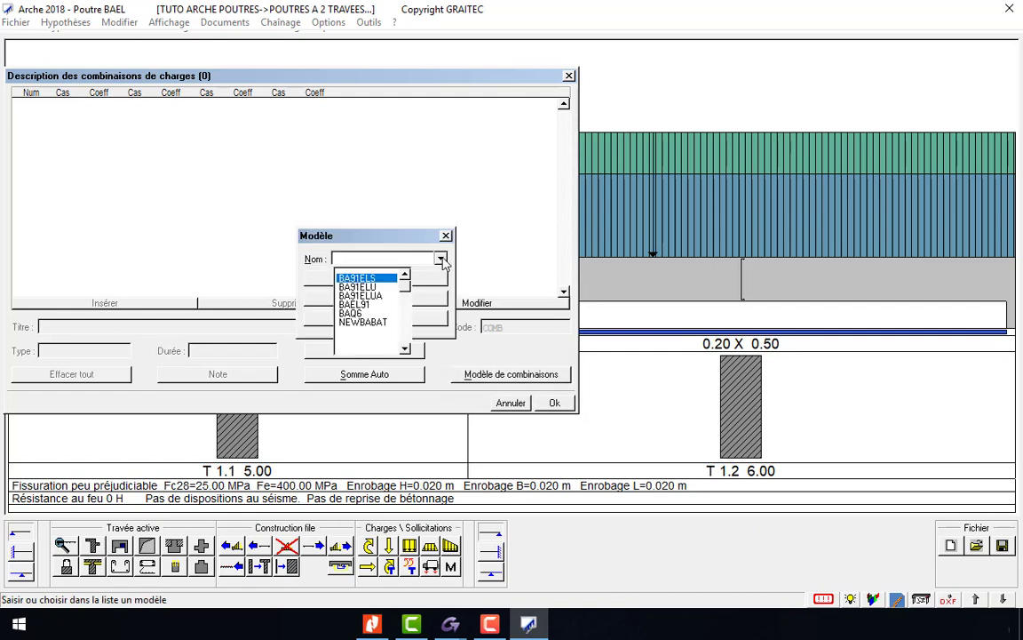
left_click(363, 288)
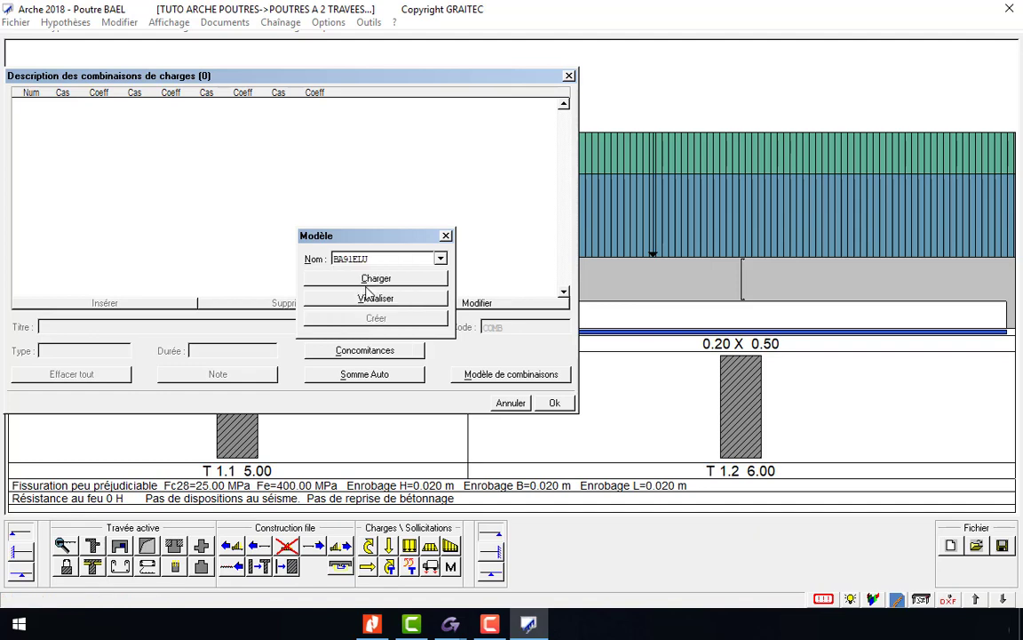
left_click(378, 279)
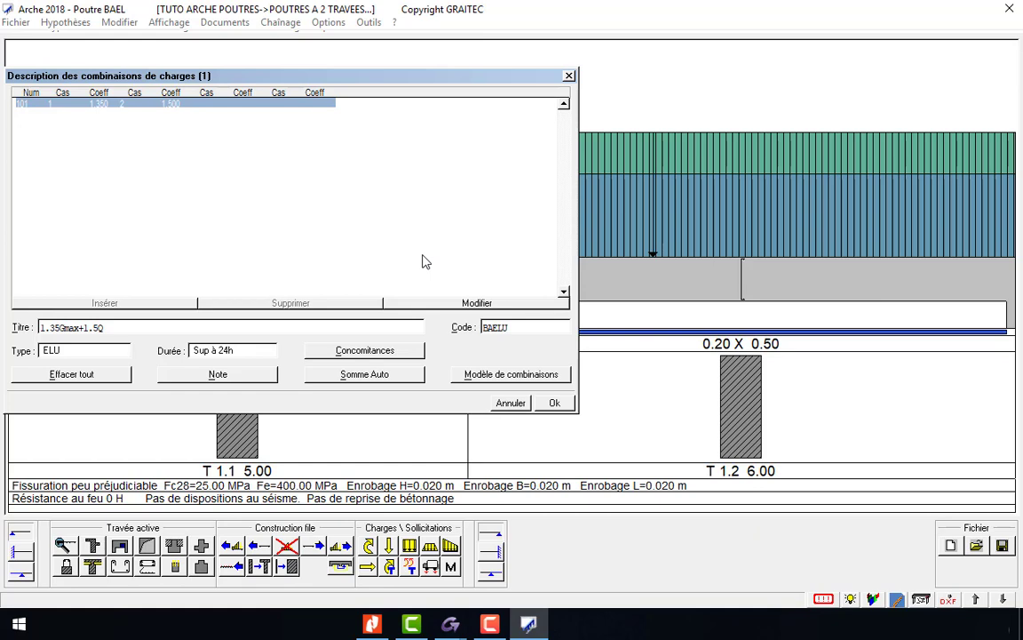
Add the BA91ELS combination 102 Gmax+Q, check both rows and accept
left_click(469, 377)
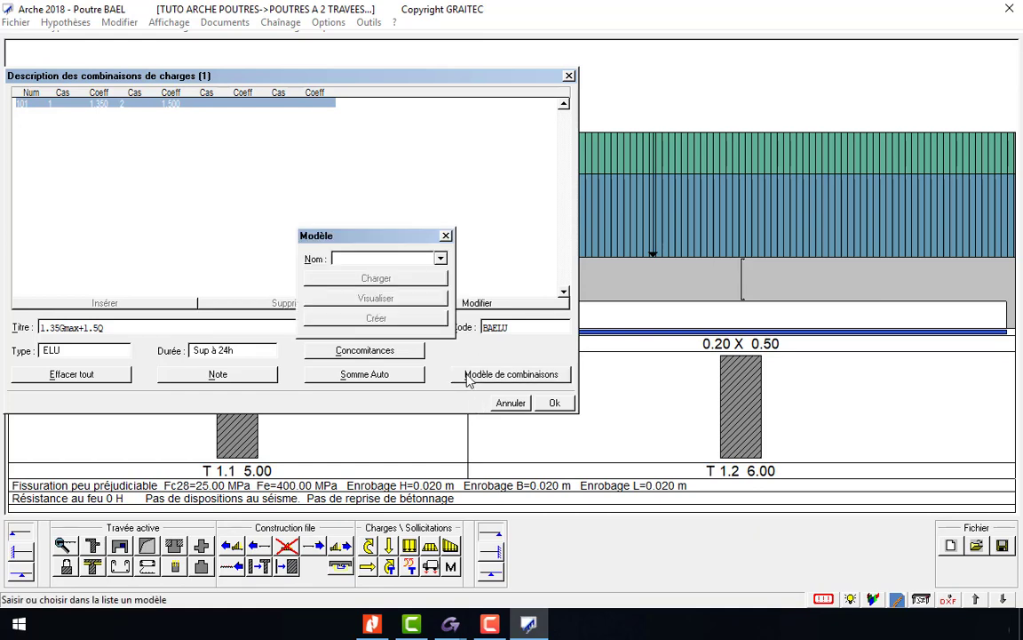
left_click(441, 258)
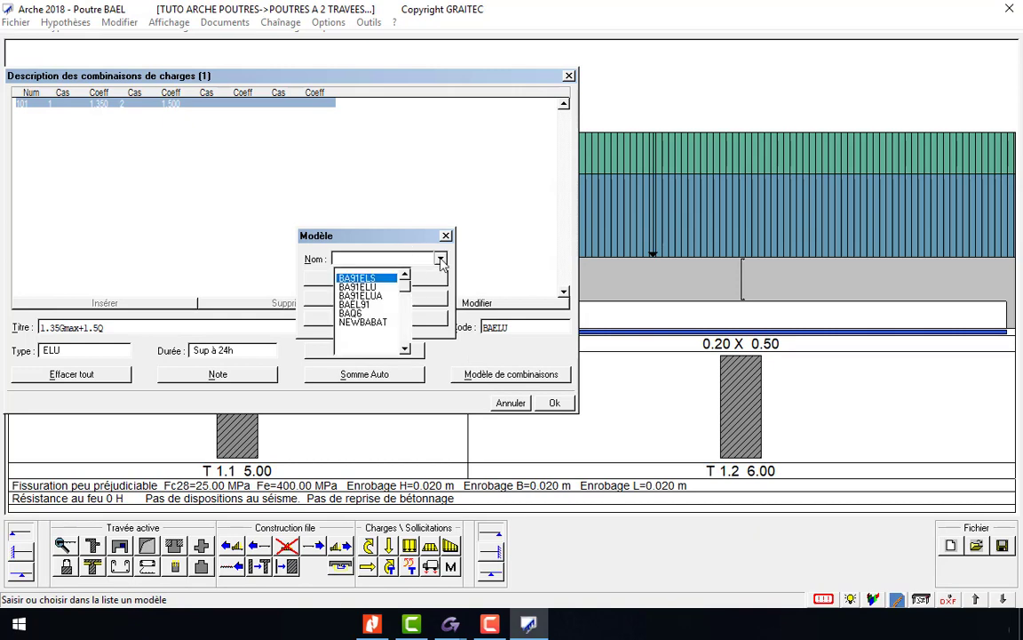
left_click(375, 279)
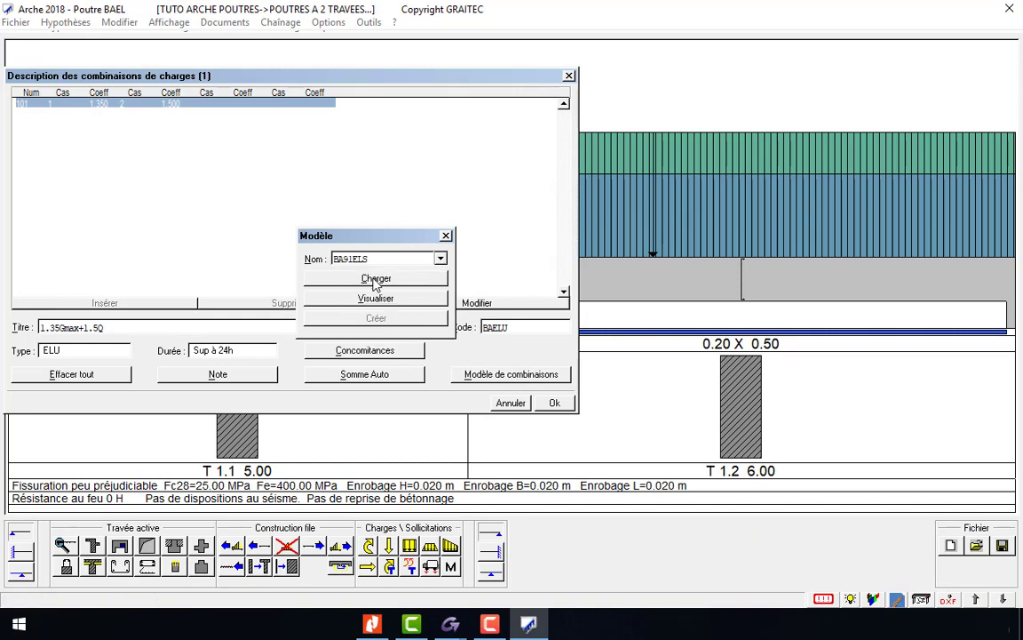
left_click(321, 280)
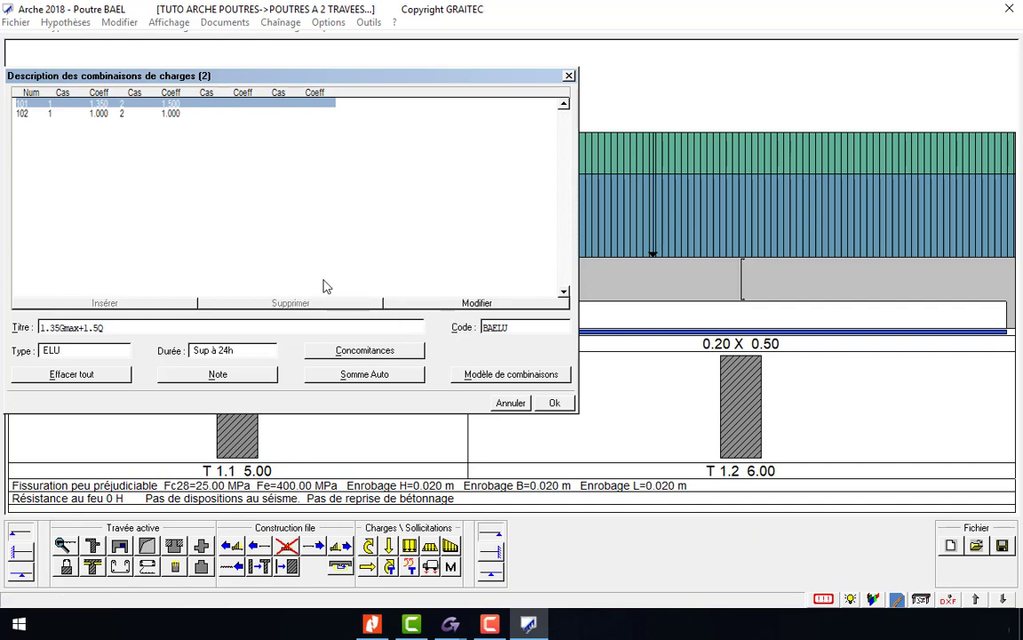
left_click(98, 113)
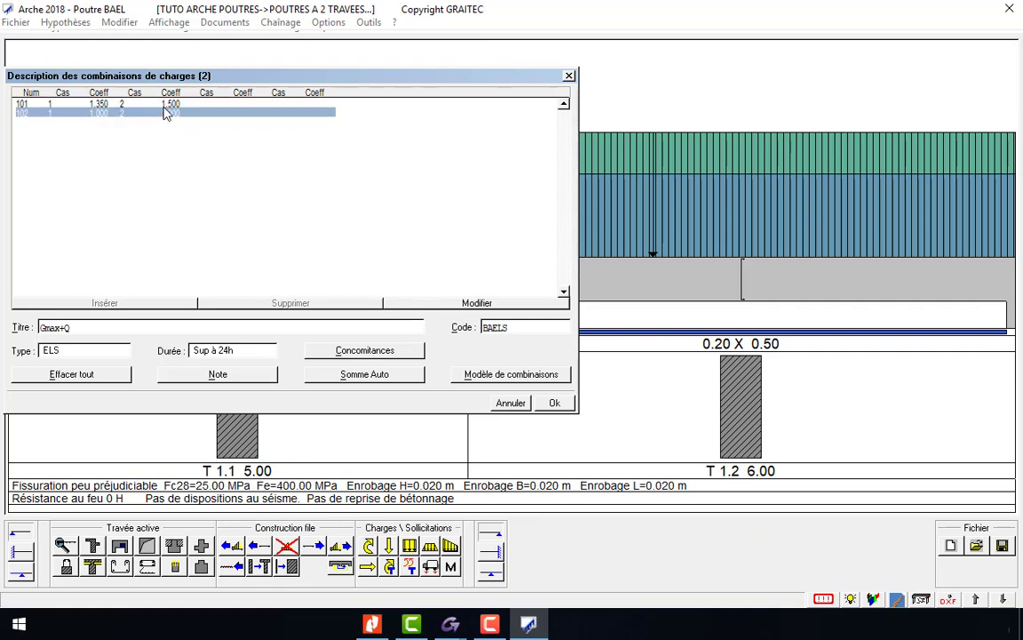
left_click(153, 103)
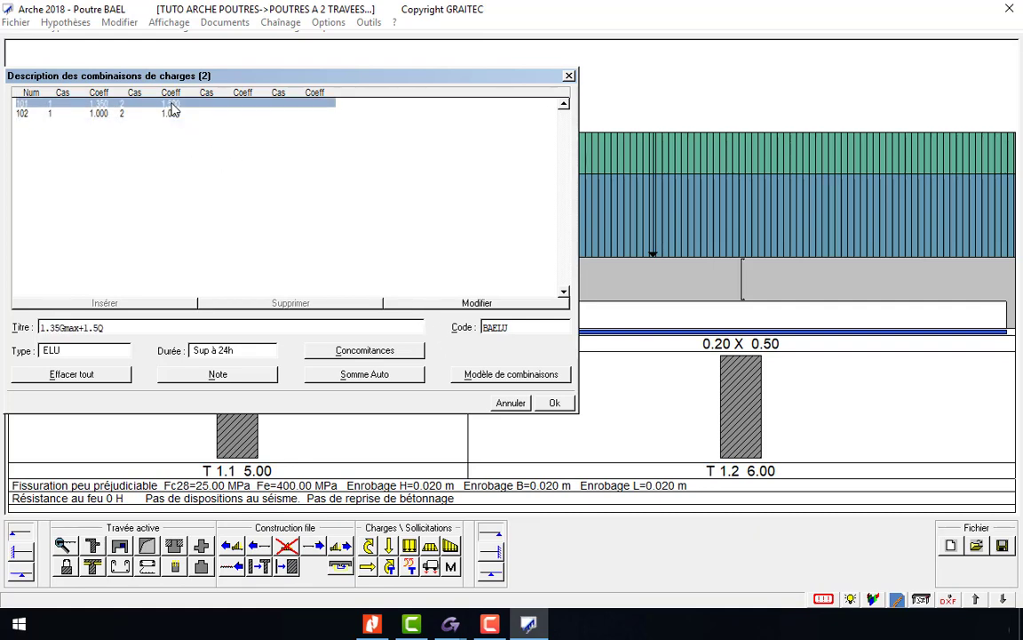
left_click(555, 403)
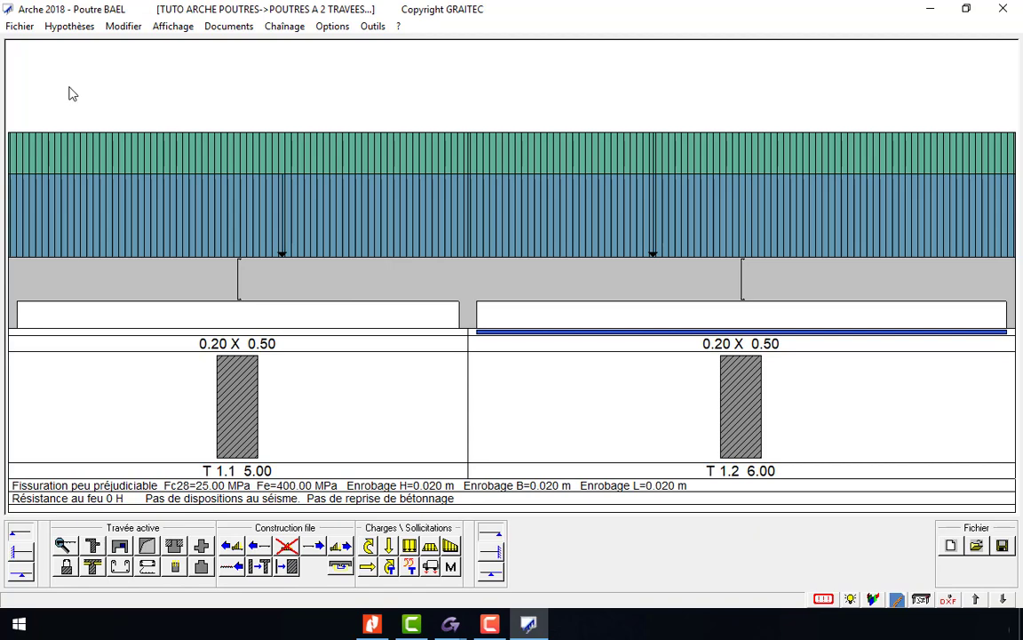
Reduce the moment at intermediate support 2 by 65%, keeping 15% at the end supports
left_click(67, 25)
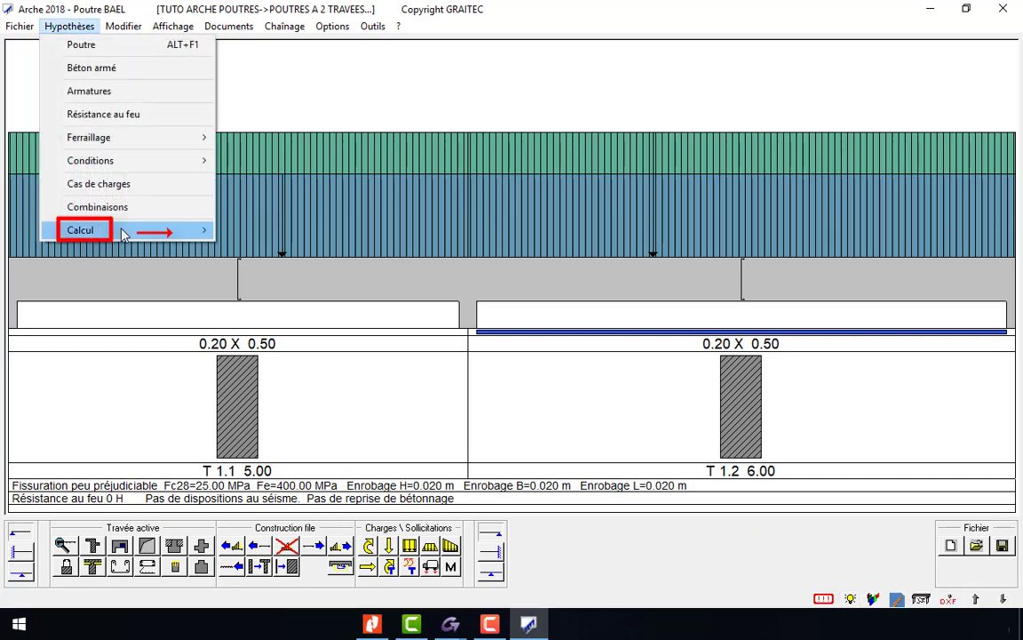
mouse_move(80, 230)
left_click(304, 233)
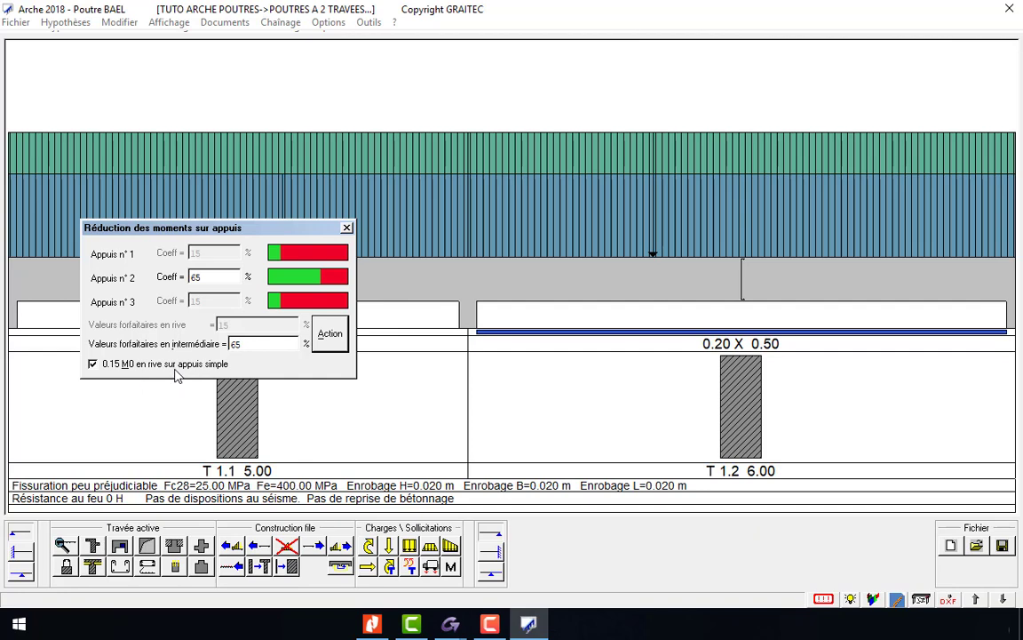
left_click(330, 342)
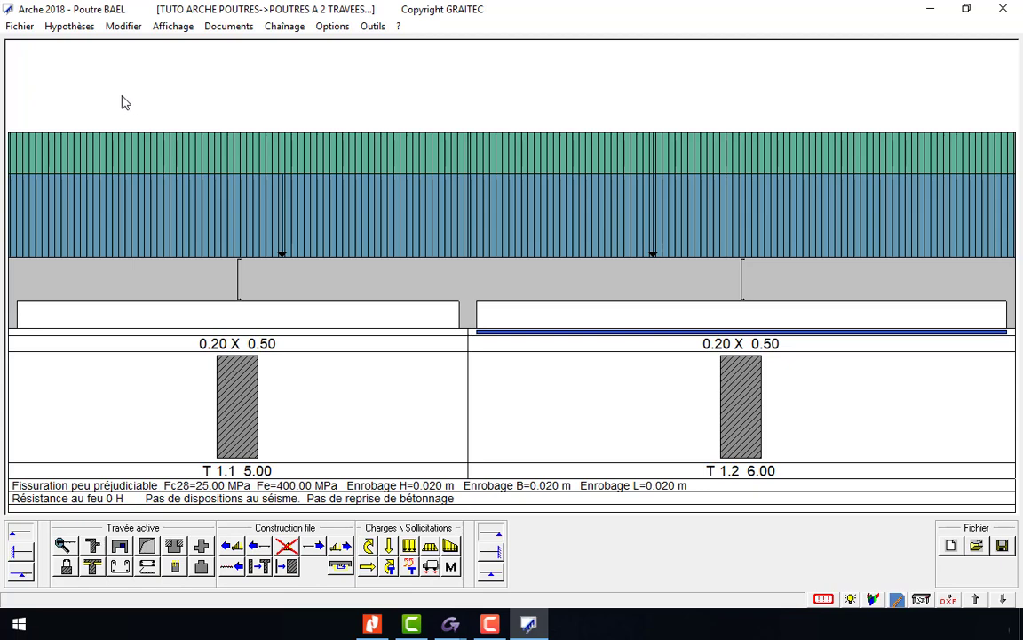
left_click(67, 27)
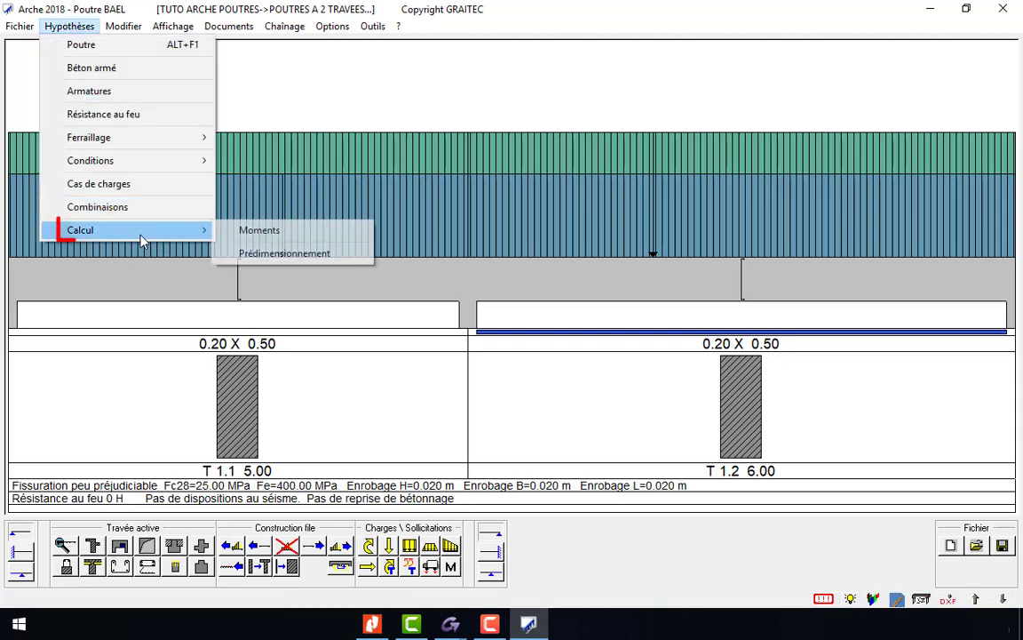
mouse_move(80, 230)
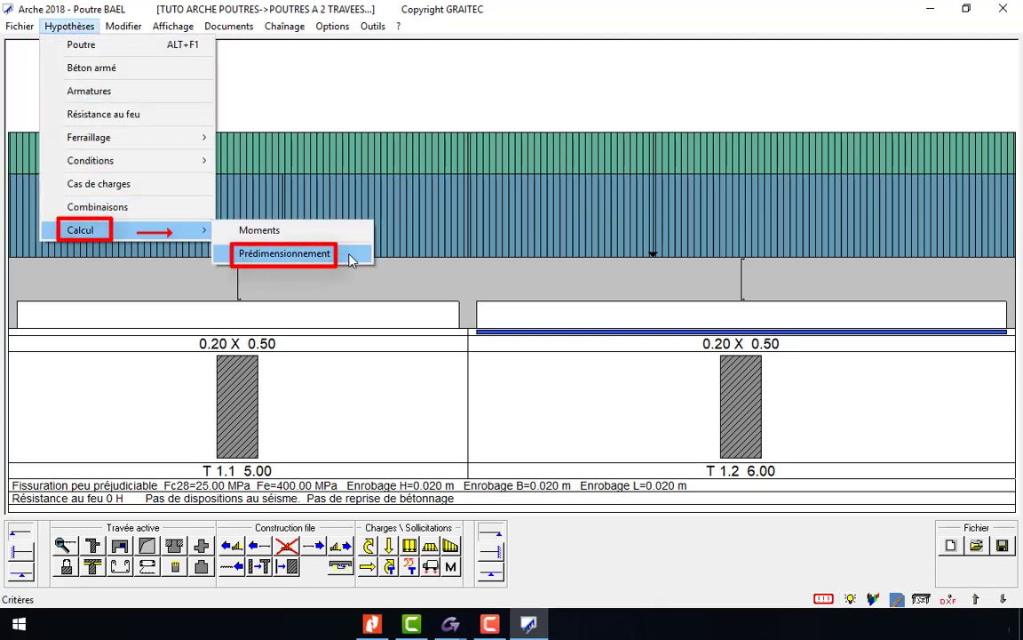
Keep 0.05 m pre-sizing steps without compressed steel, then review span T 1.2's properties
left_click(353, 257)
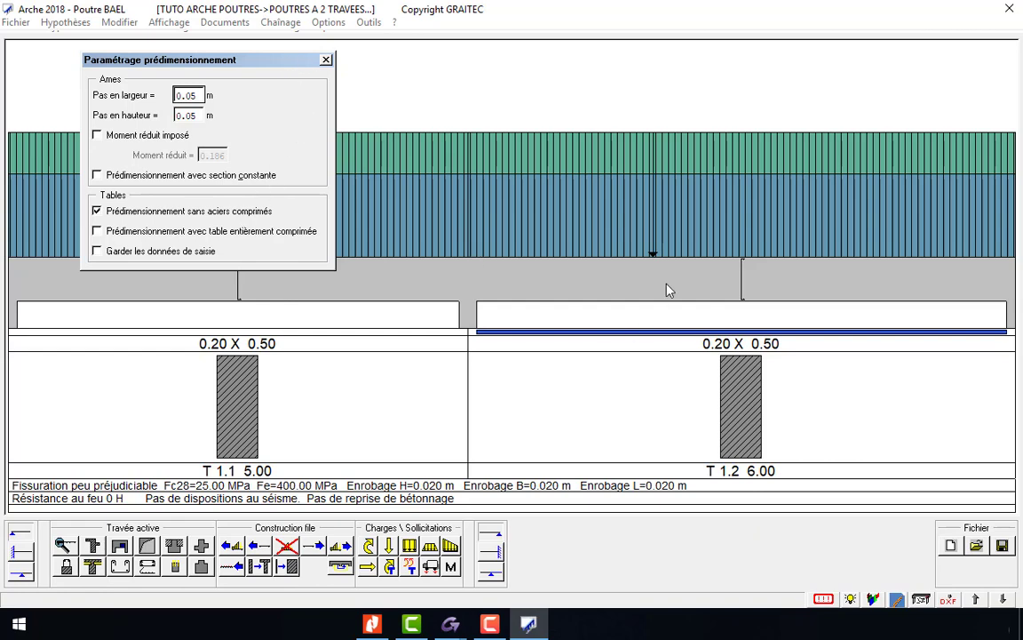
key("Escape")
double_click(582, 270)
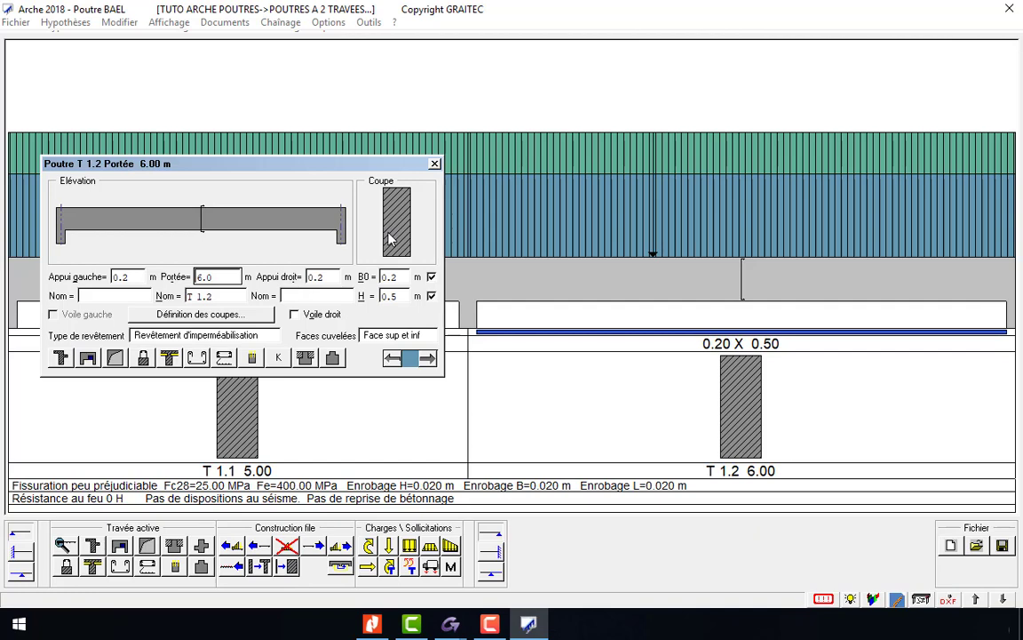
key("Return")
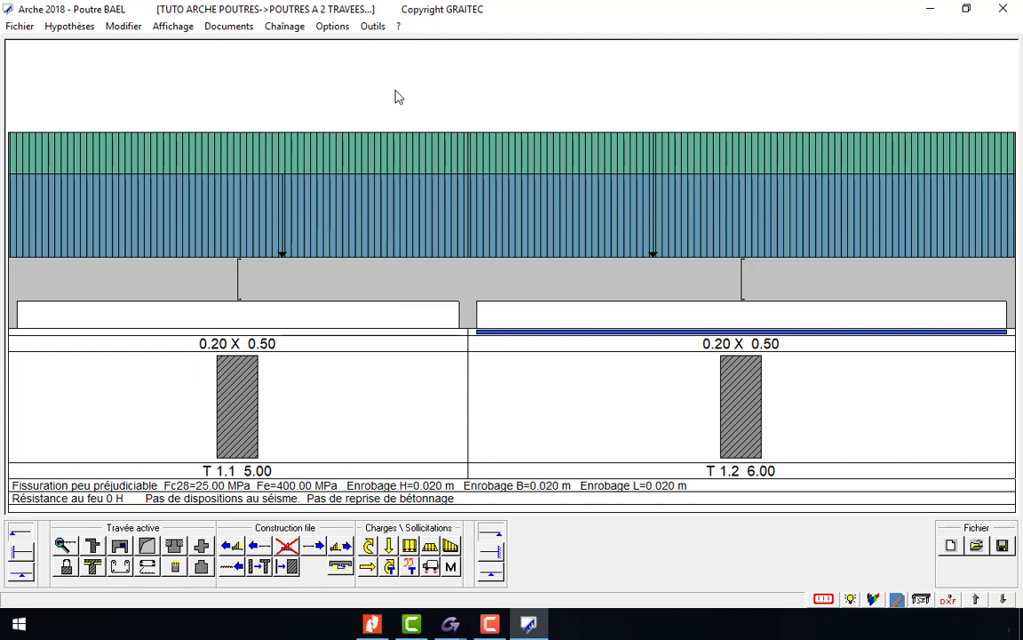
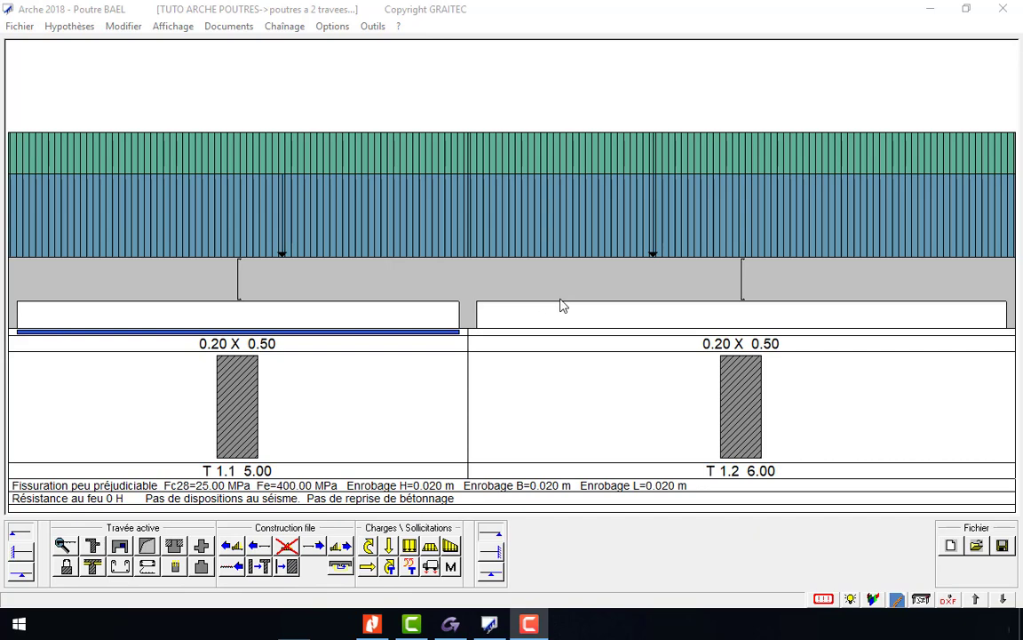
Launch the two-span beam calculation and answer Oui to open the errors-and-warnings report
left_click(825, 601)
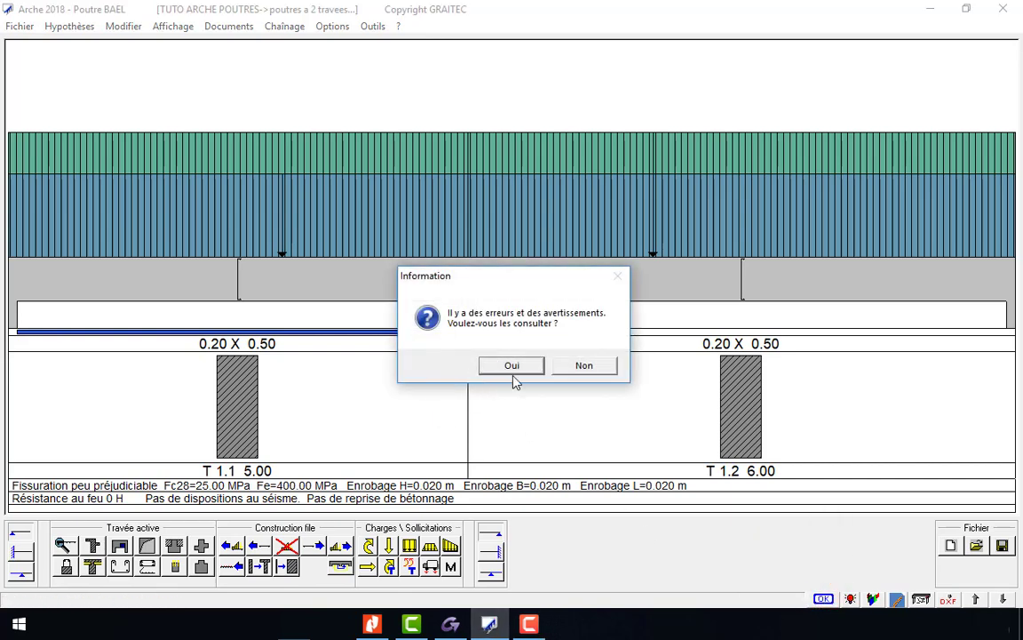
left_click(493, 364)
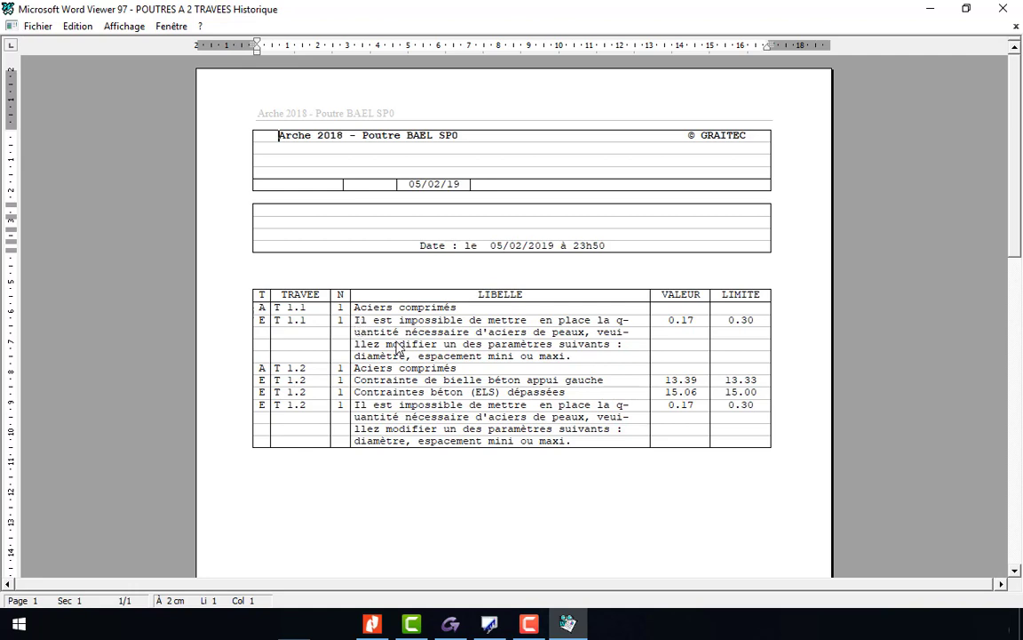
Read the Historique report's compressed-steel and skin-reinforcement errors for T 1.1 and T 1.2, then close Word Viewer
left_click(459, 306)
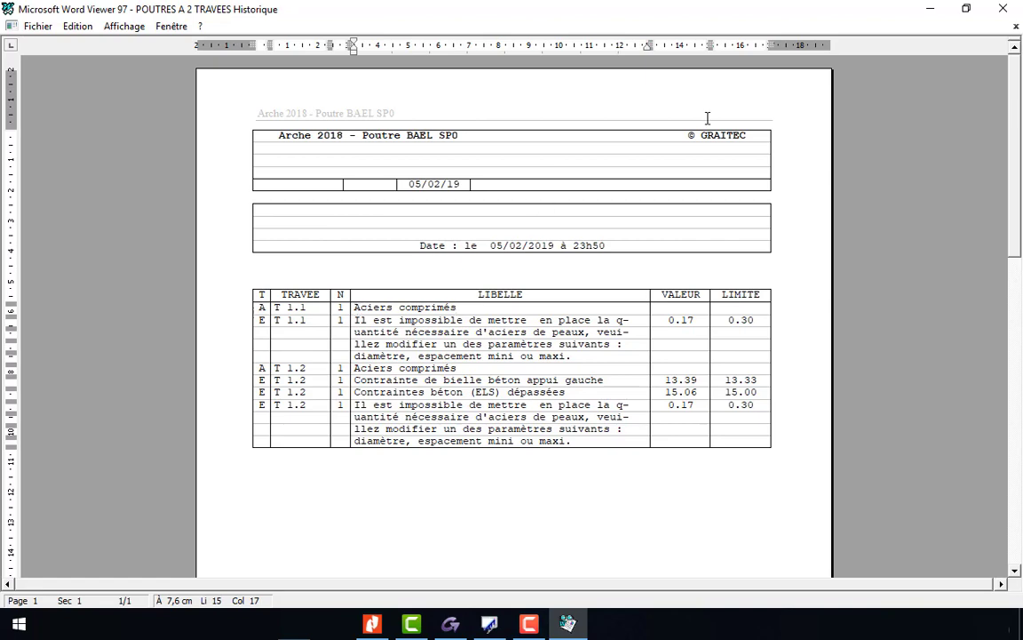
left_click(1003, 8)
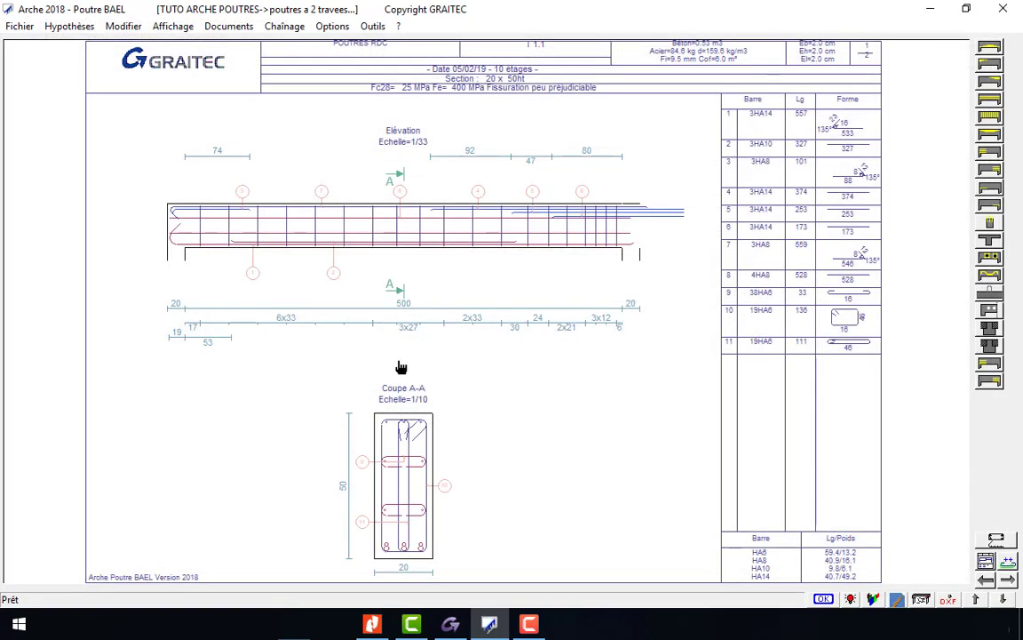
On the Saisie input page, set span T 1.1's section height H to 0.60 m
scroll(373, 482, "up", 1)
scroll(368, 482, "up", 2)
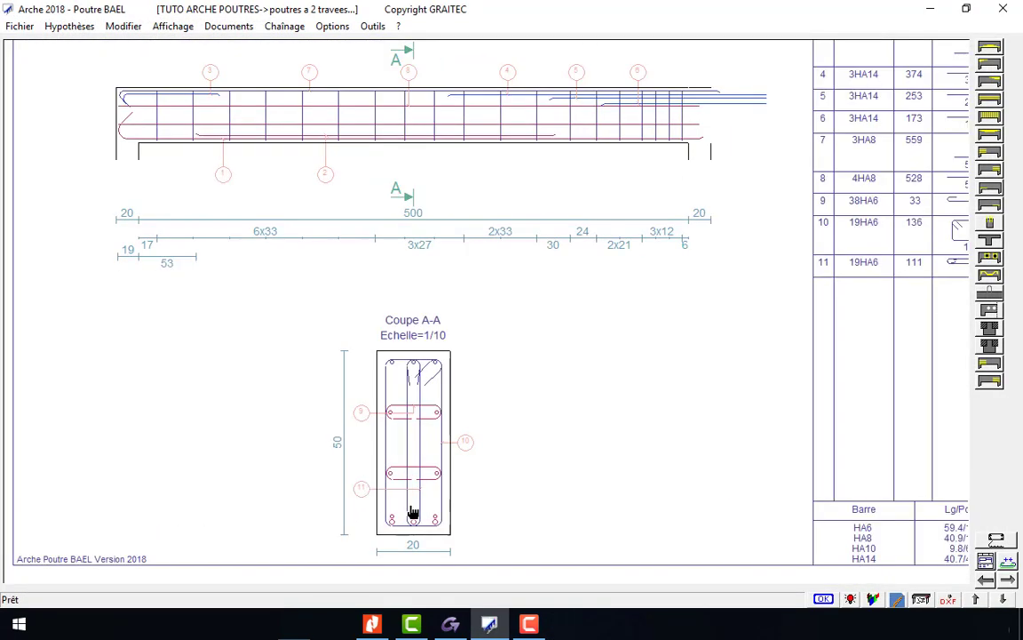
scroll(412, 512, "down", 1)
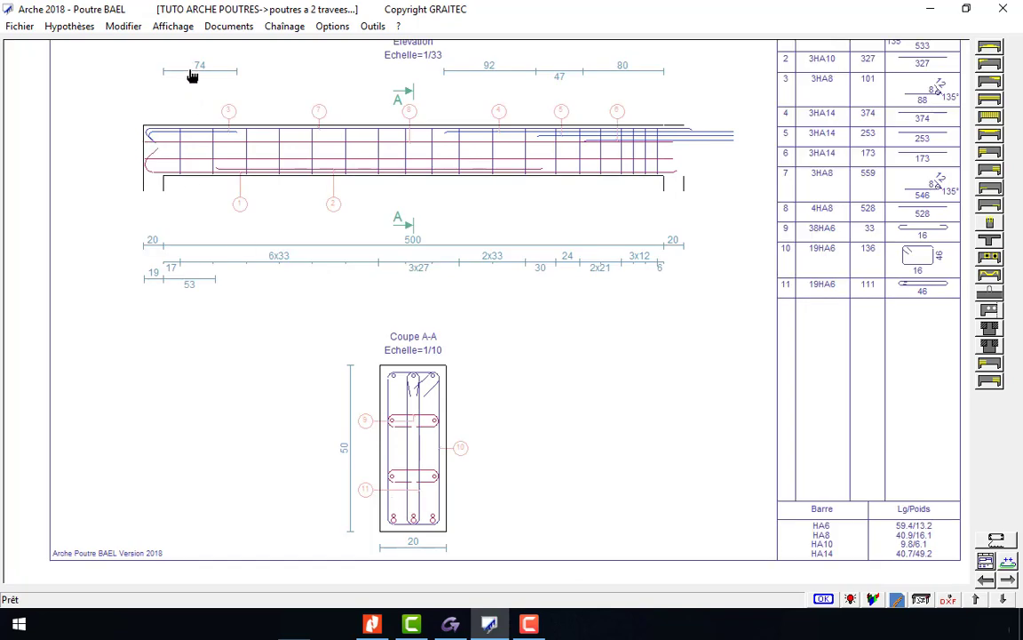
left_click(173, 26)
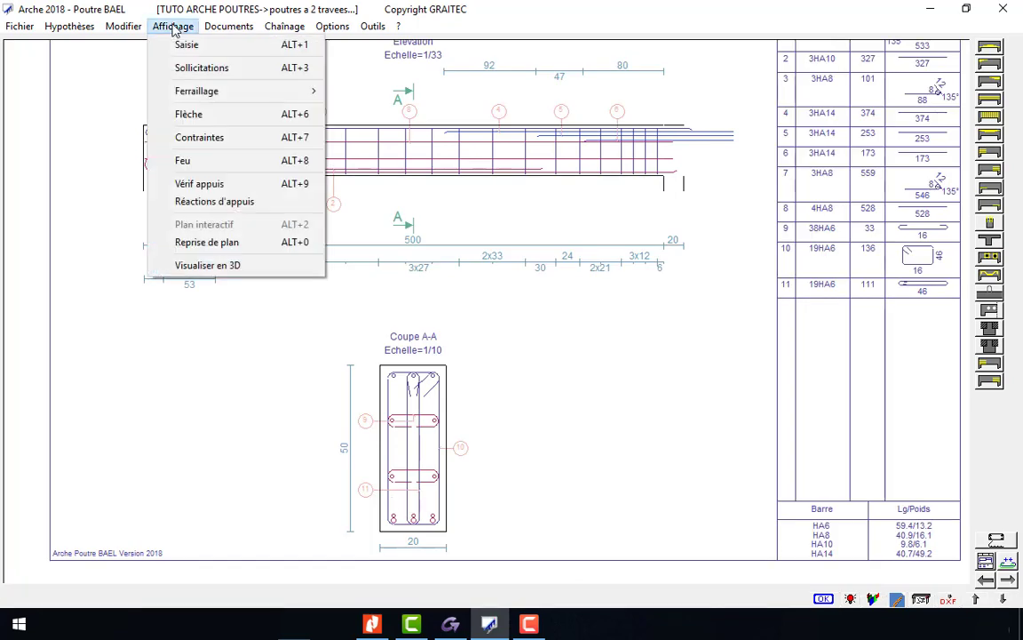
left_click(236, 48)
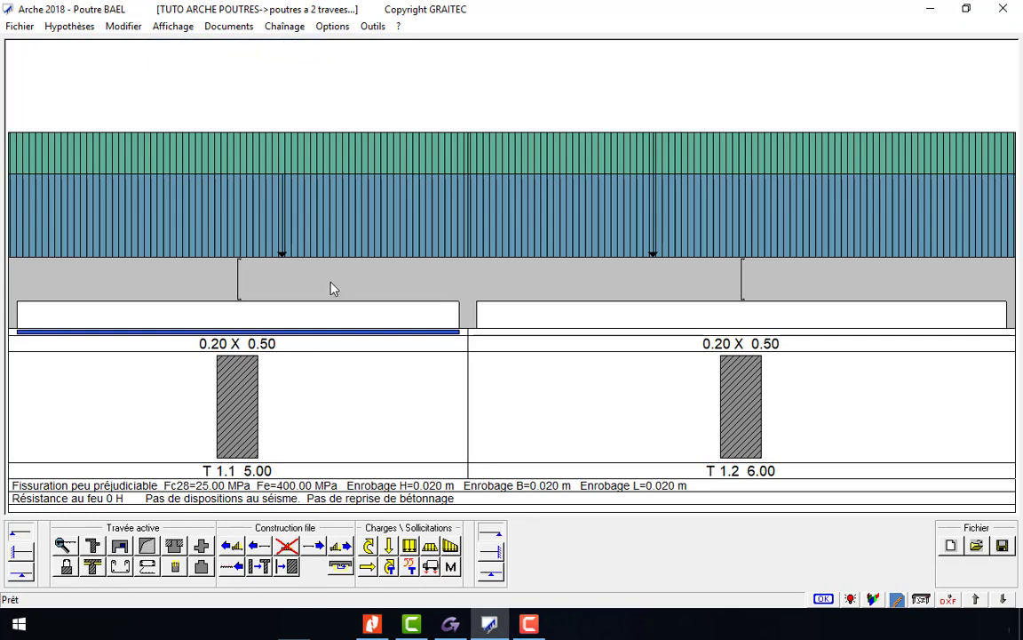
double_click(333, 288)
double_click(399, 296)
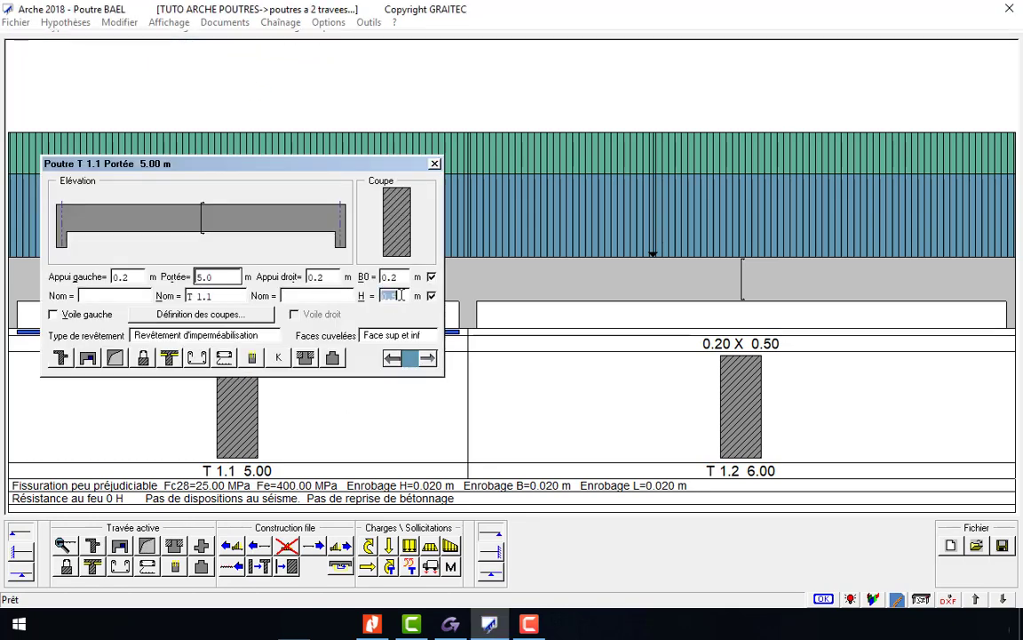
type("0.")
key("Return")
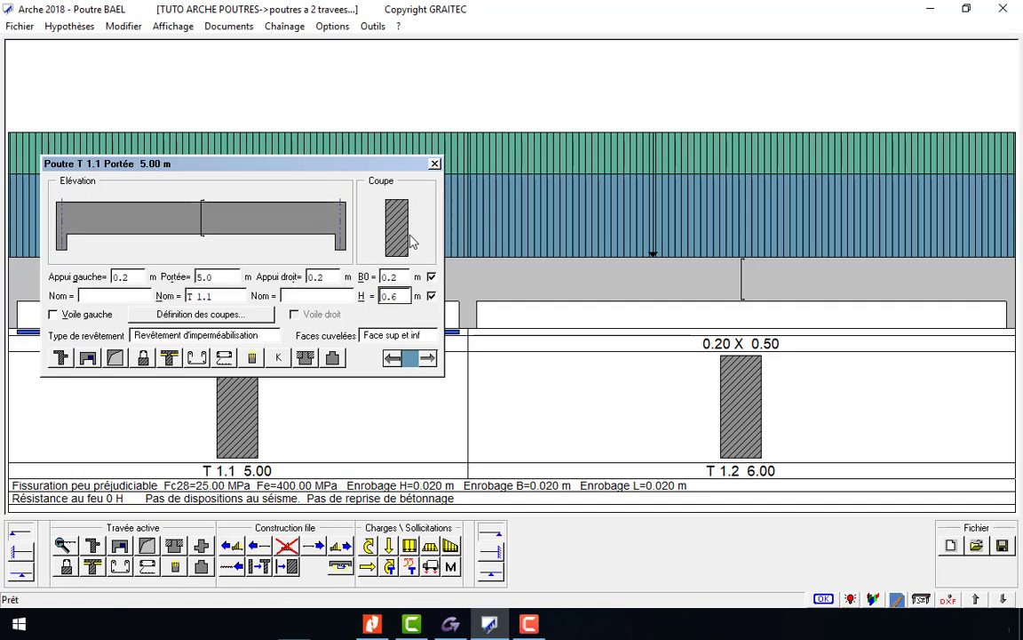
key("Escape")
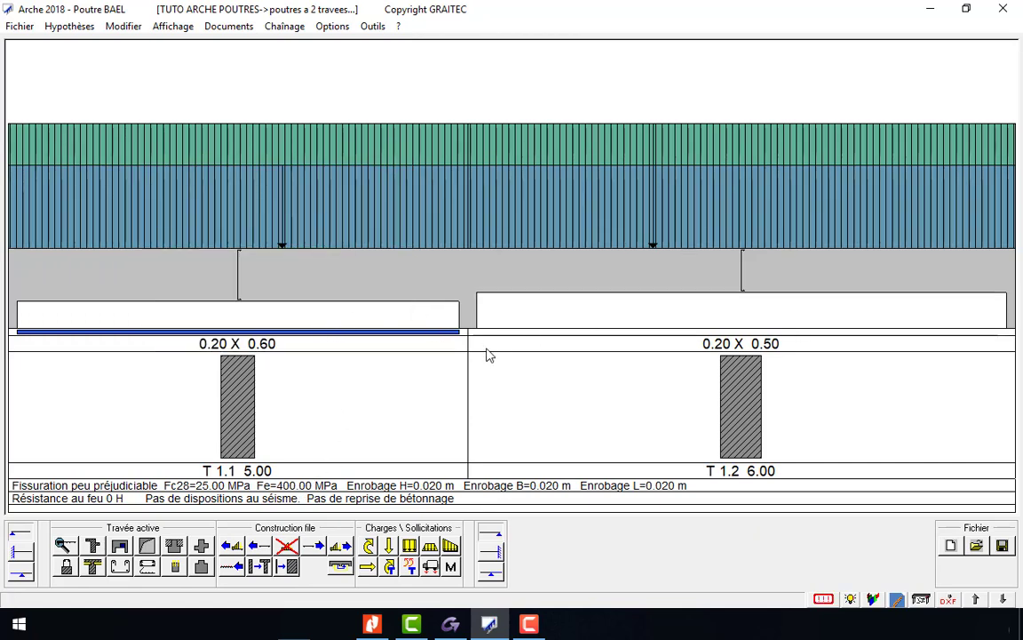
Apply the 0.20 × 0.60 section to all spans through Modifications générales
left_click(229, 572)
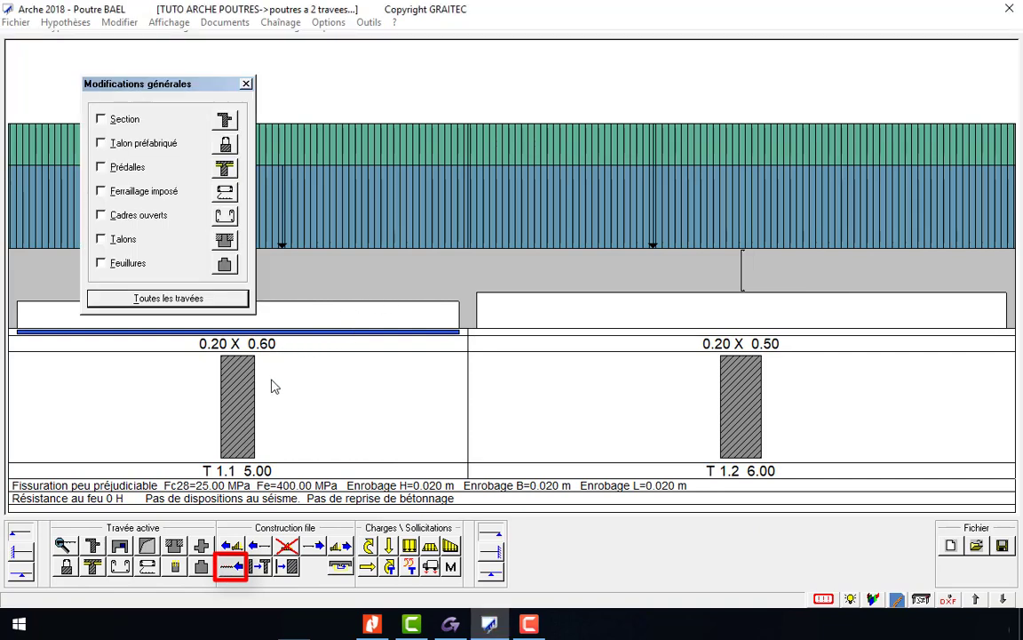
left_click(100, 119)
left_click(177, 300)
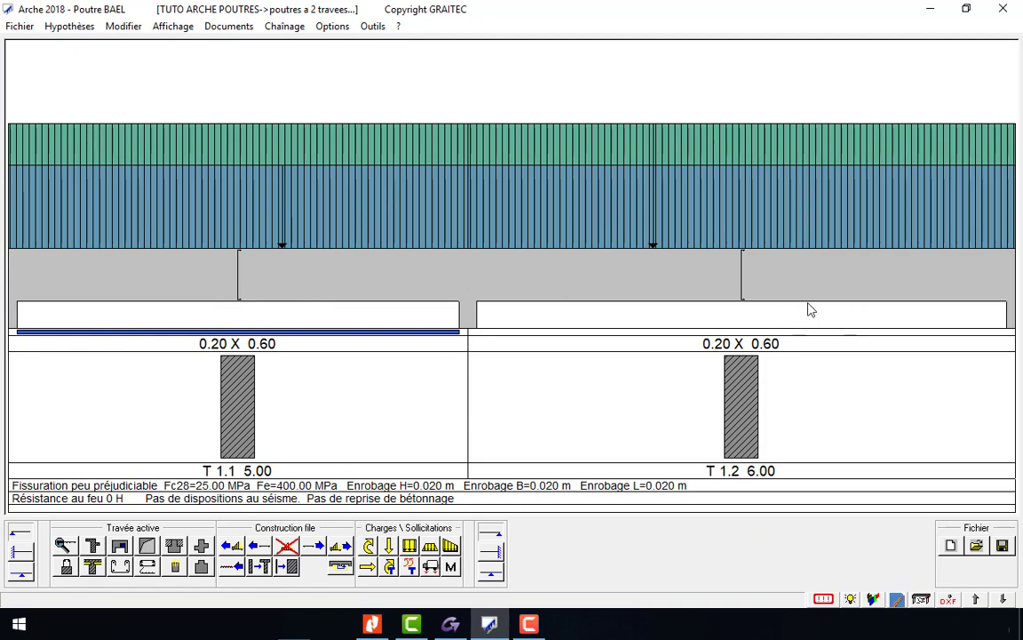
Rerun the calculation, review the skin-steel and strut-stress errors, then close the report
left_click(823, 600)
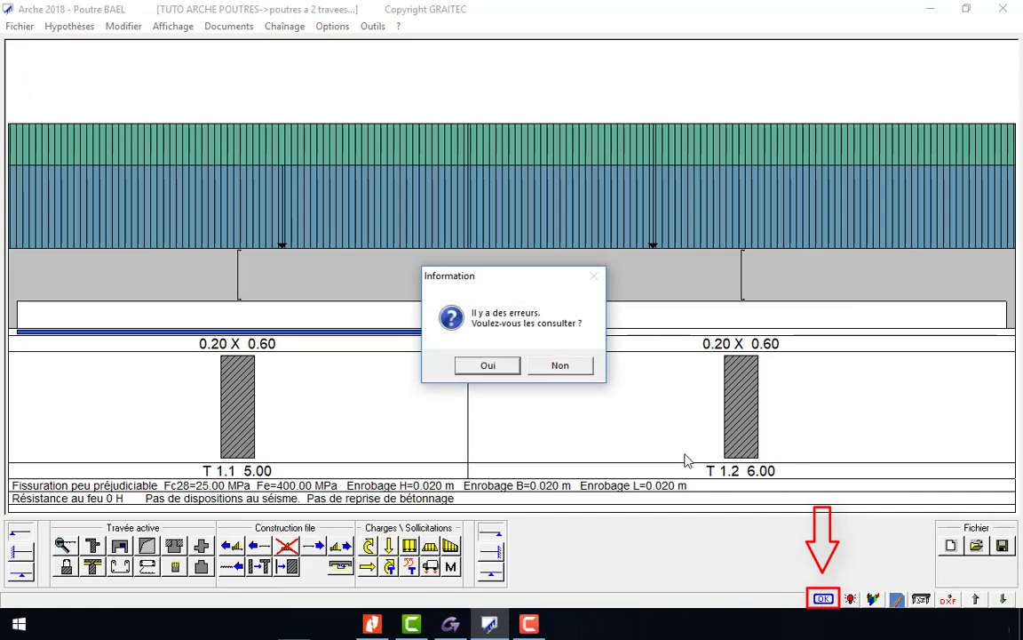
left_click(496, 367)
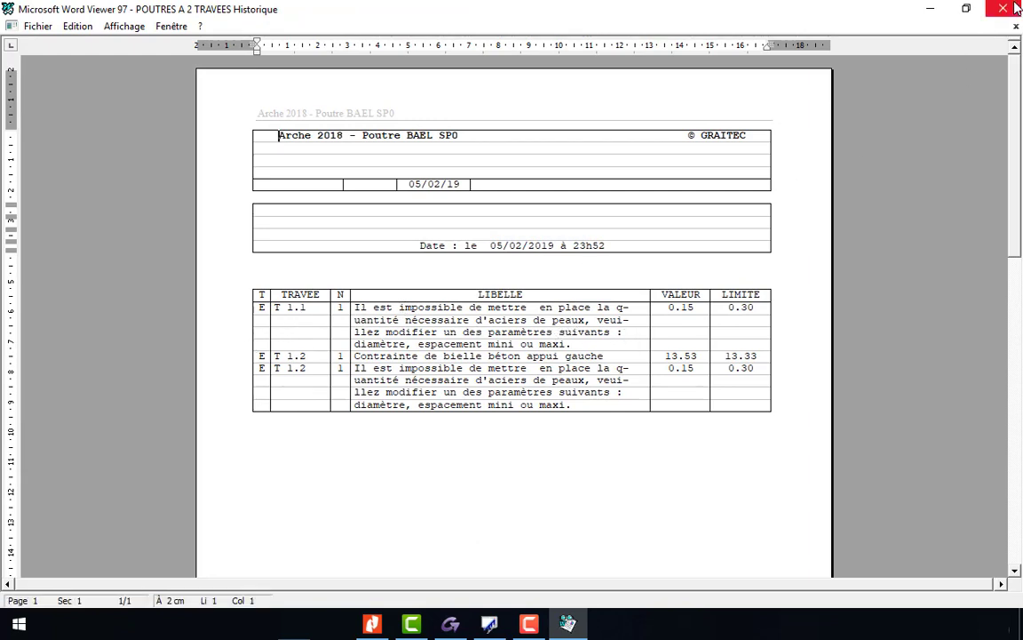
key("alt+F4")
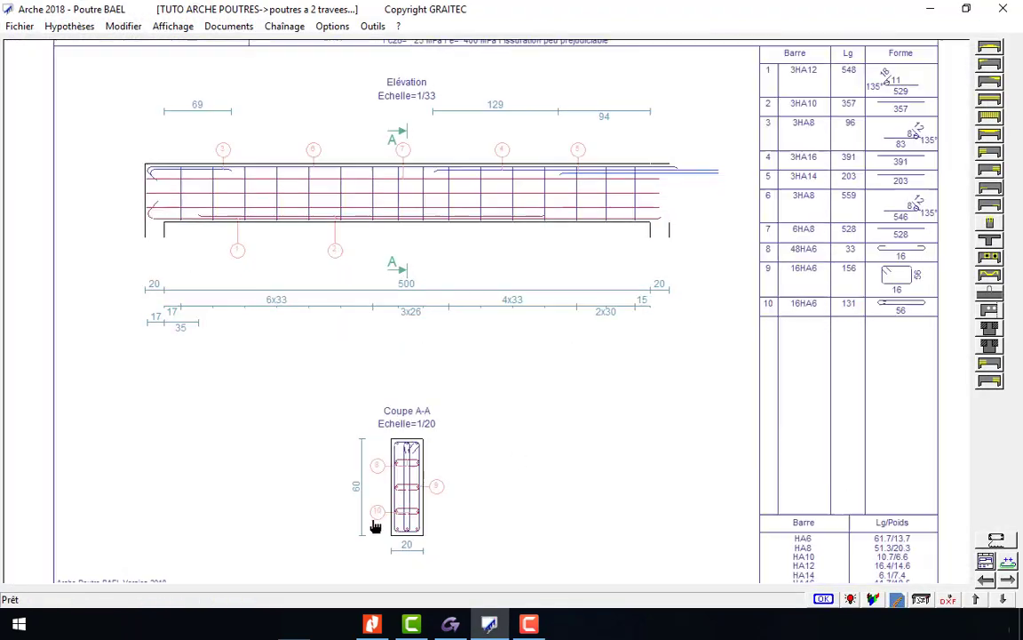
Set the skin reinforcement Hauteur courante to 1.0 m in the reinforcement hypotheses
scroll(377, 524, "up", 1)
scroll(377, 524, "up", 2)
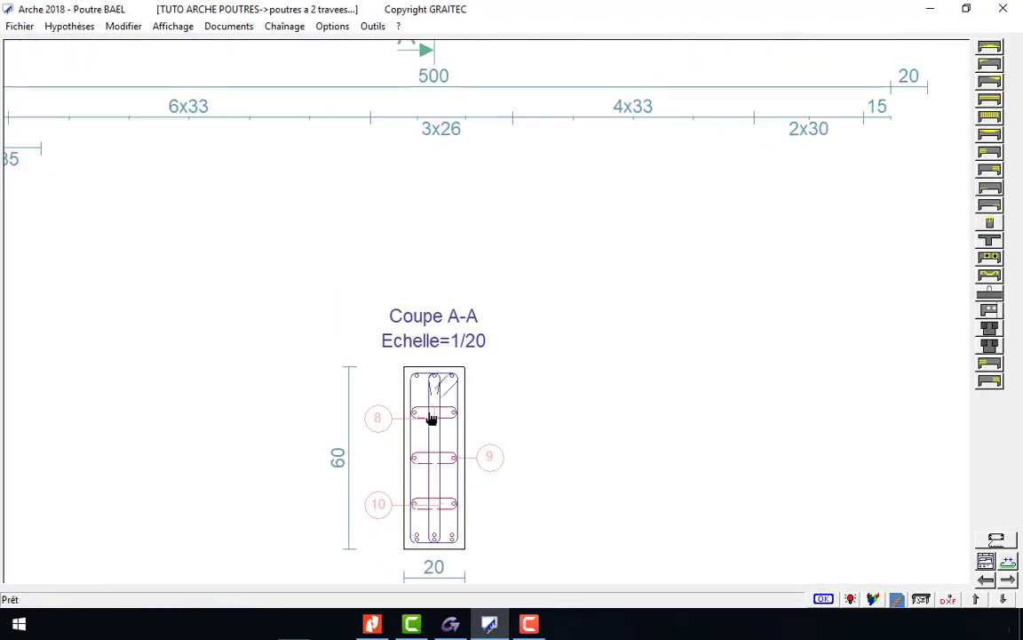
scroll(432, 445, "down", 1)
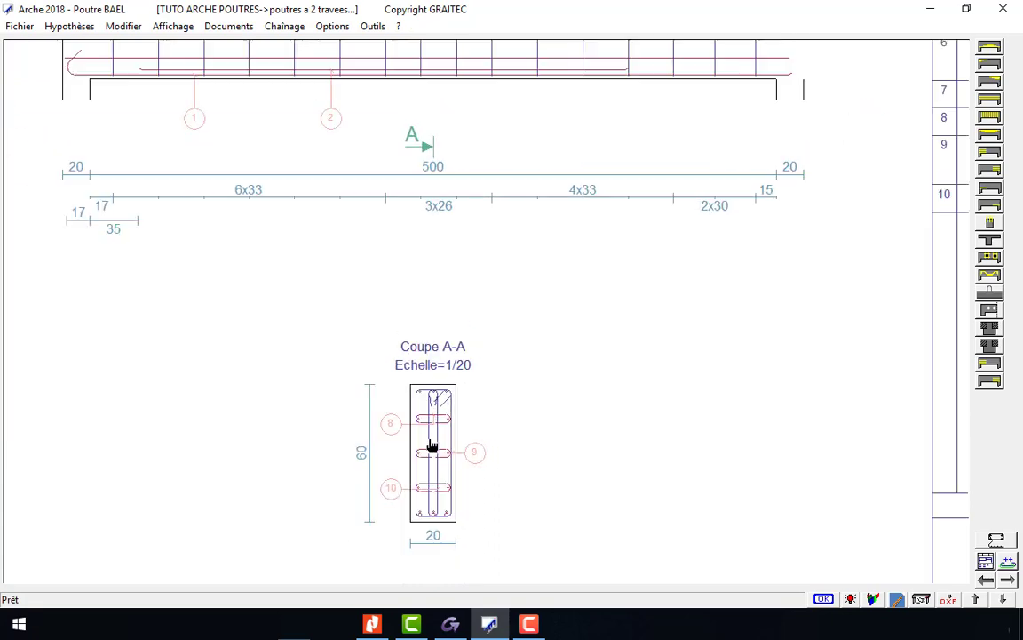
scroll(432, 445, "down", 1)
scroll(512, 453, "down", 1)
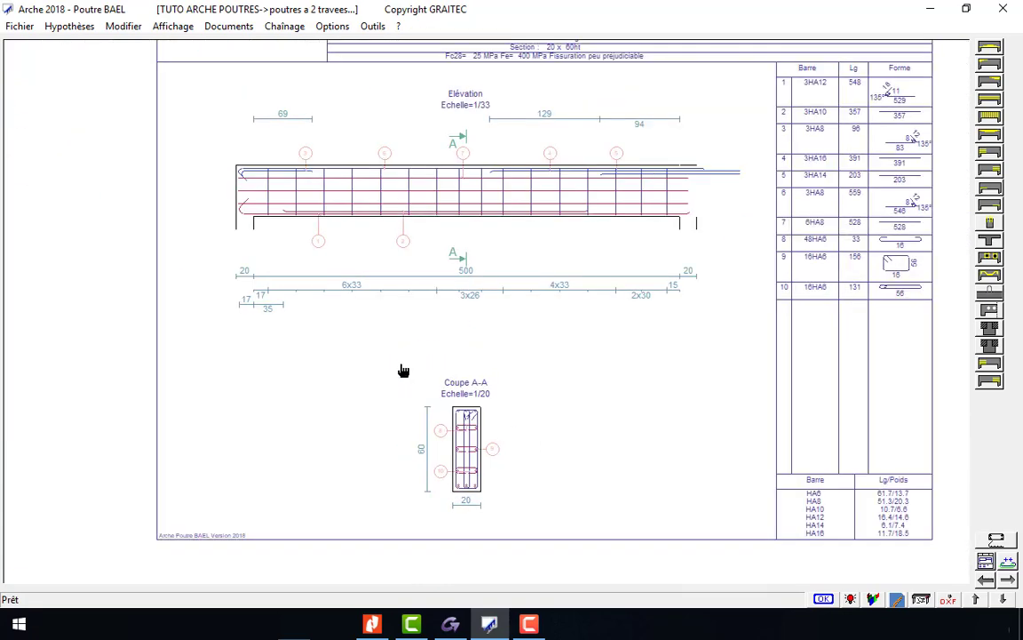
left_click(77, 30)
mouse_move(125, 138)
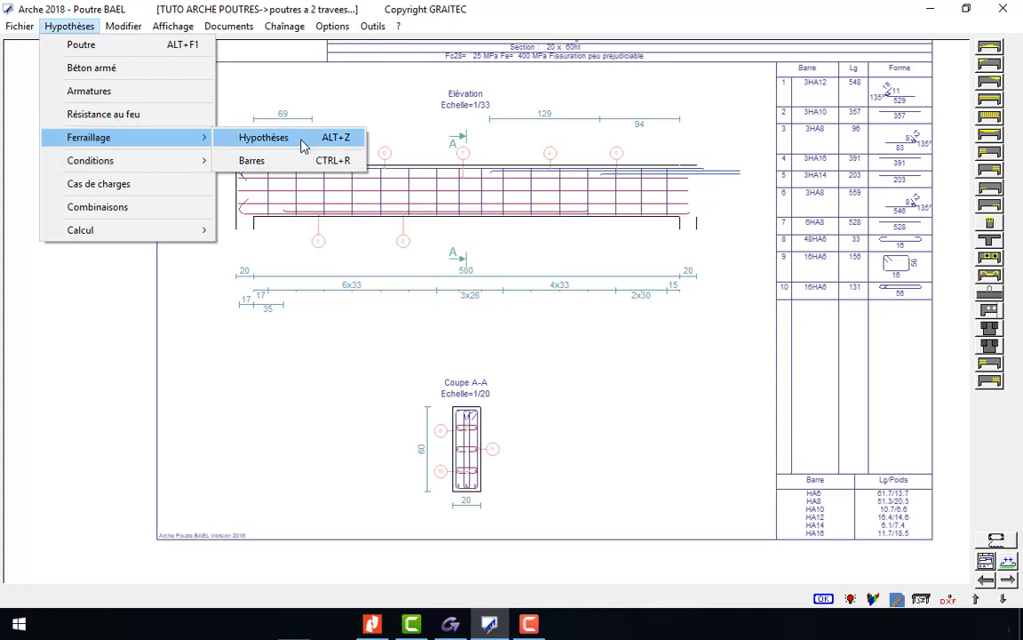
left_click(302, 142)
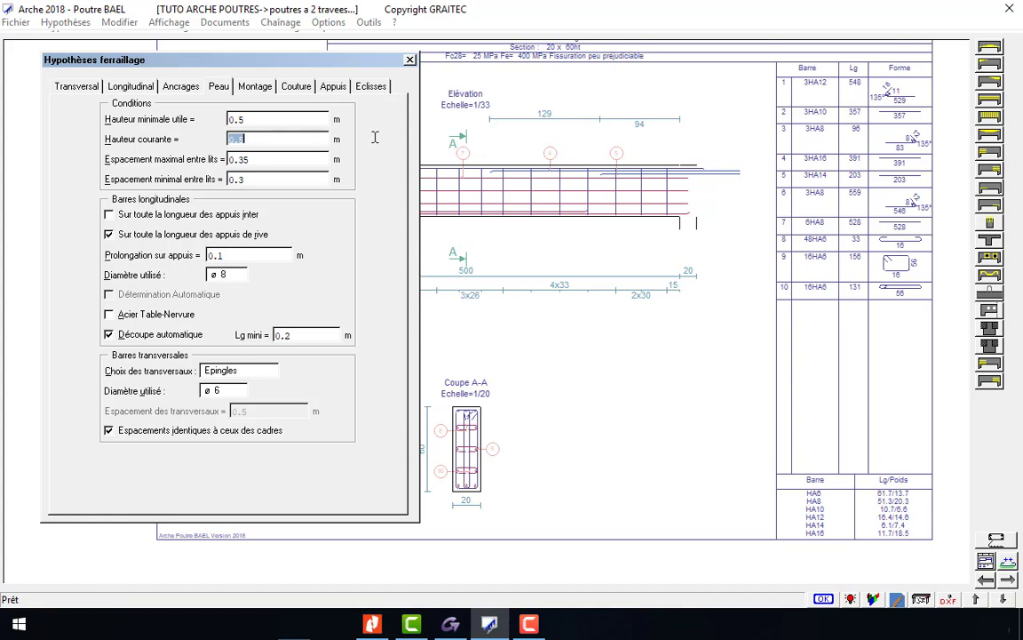
type("1.0")
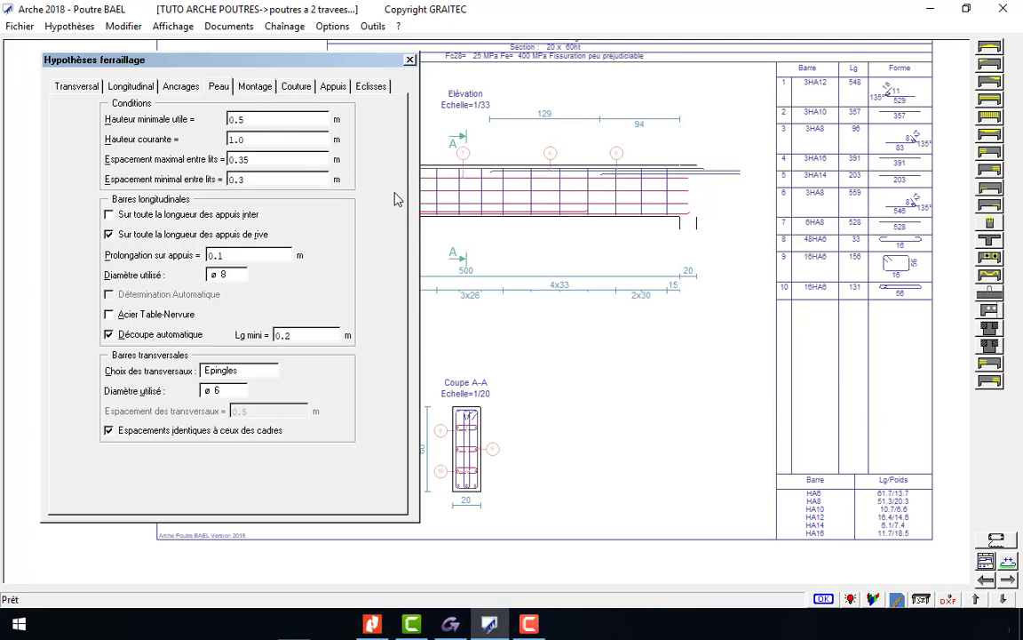
key("Return")
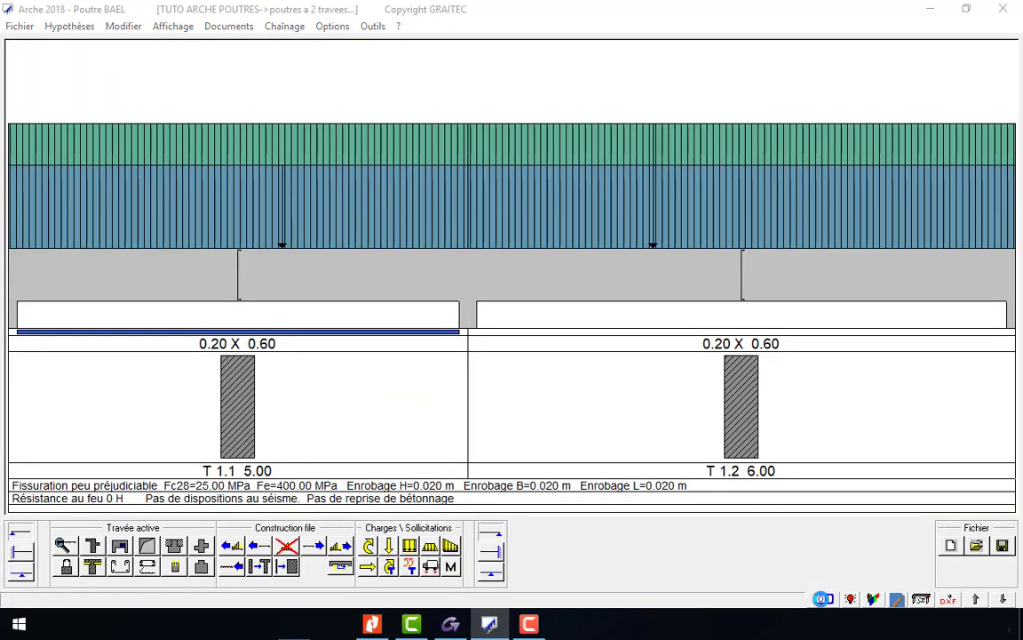
Open the updated report, check the 0.20 skin-steel errors on both spans, and close it
left_click(490, 365)
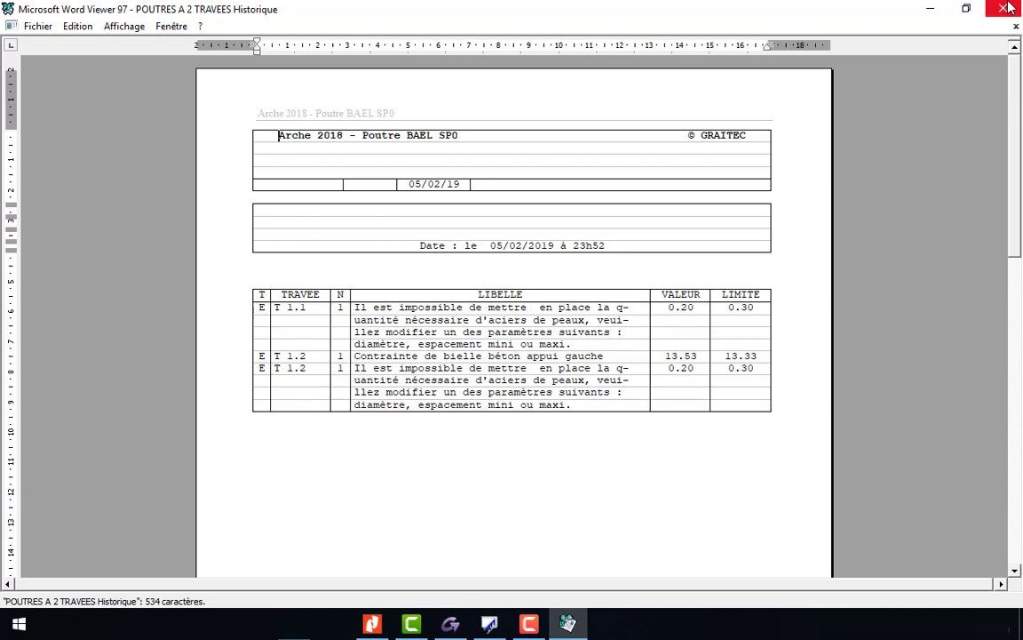
key("alt+F4")
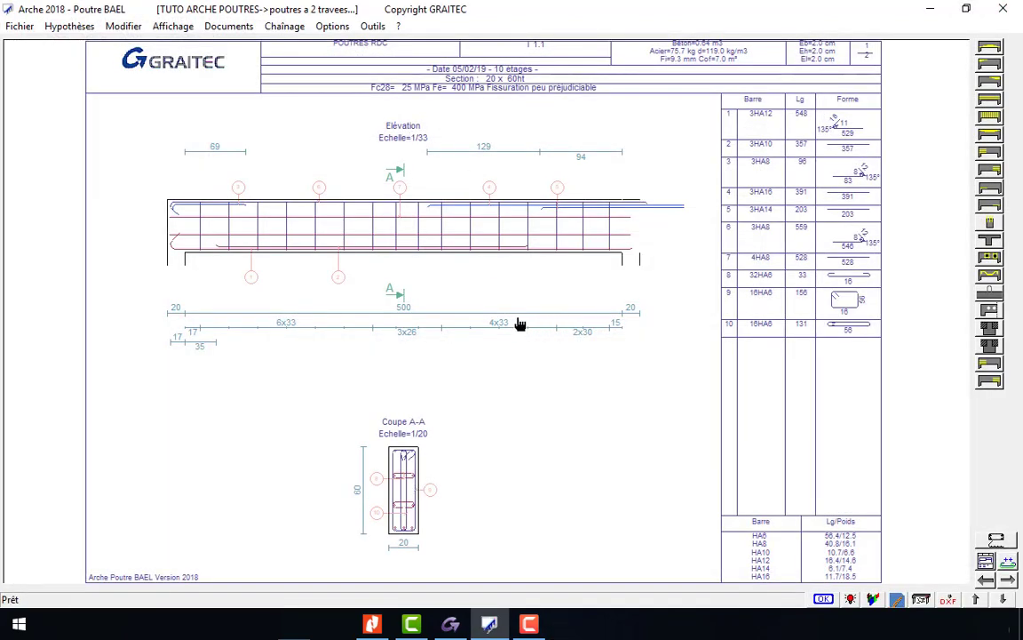
left_click(236, 28)
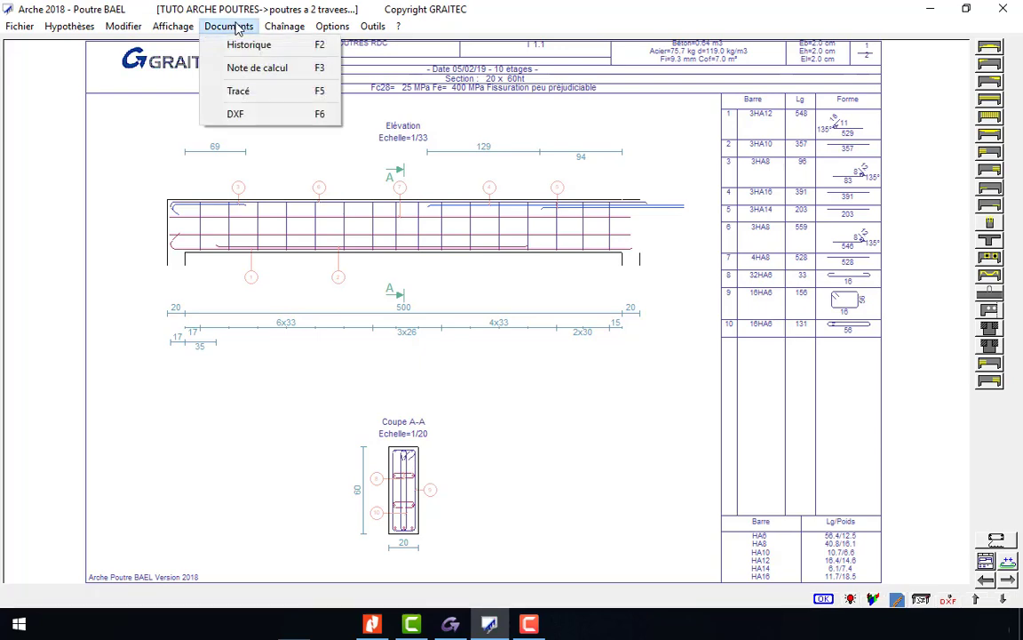
left_click(296, 55)
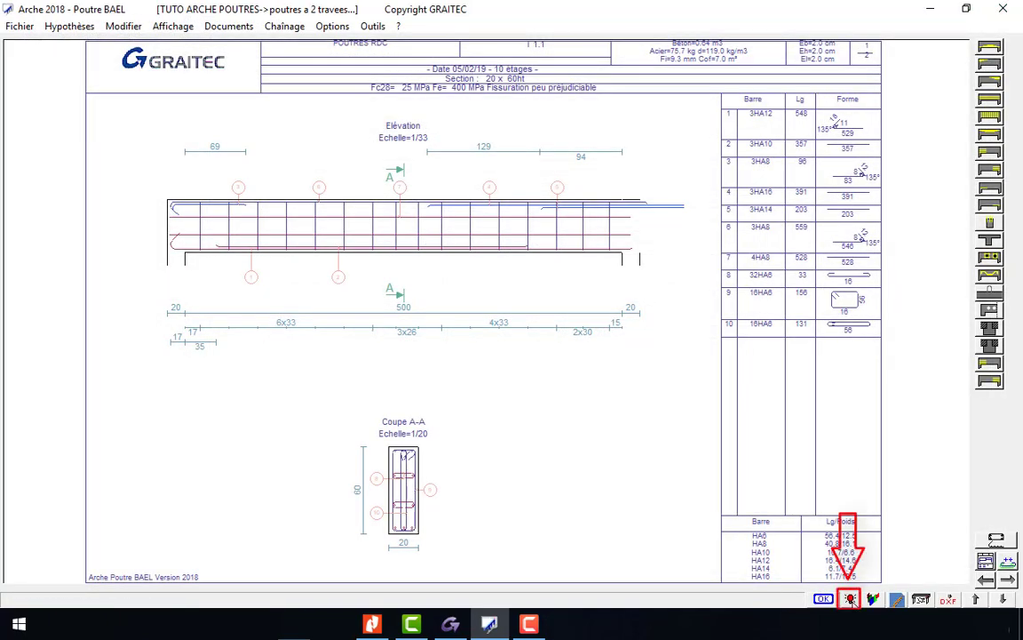
left_click(850, 598)
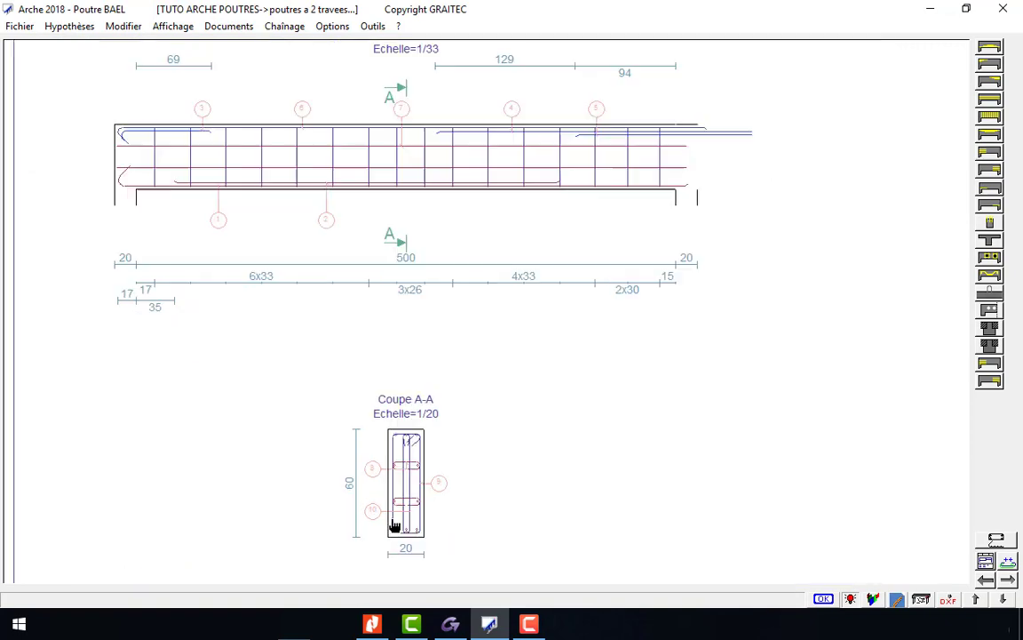
scroll(394, 526, "up", 3)
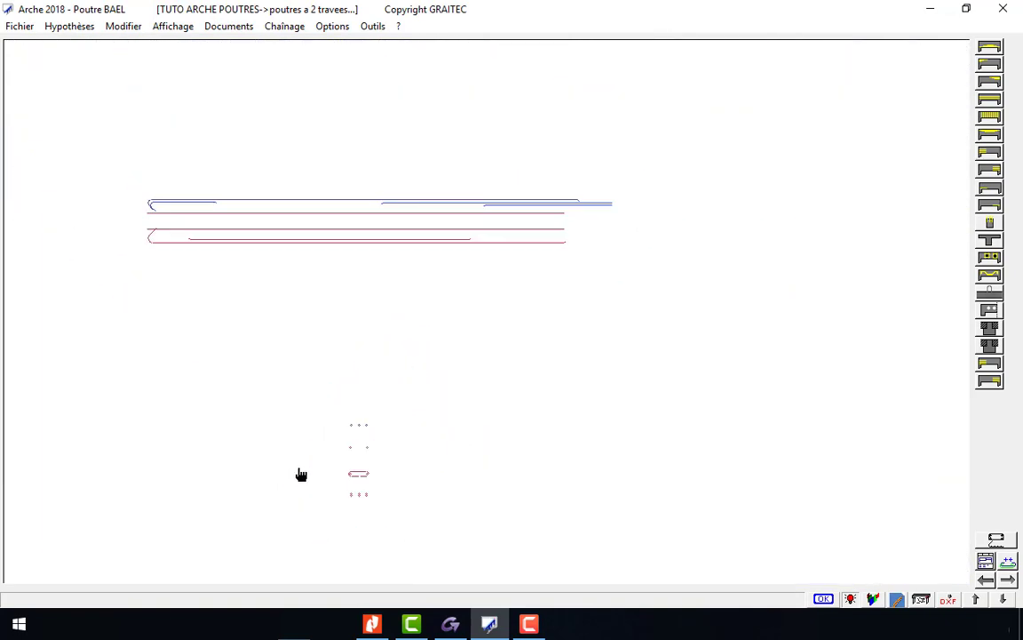
scroll(293, 226, "up", 1)
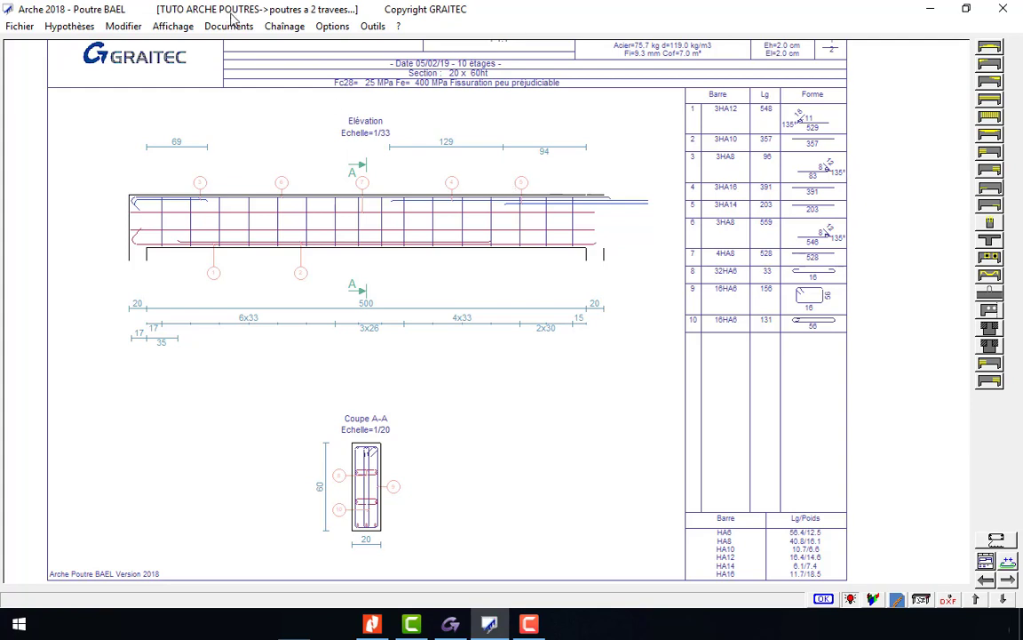
left_click(176, 26)
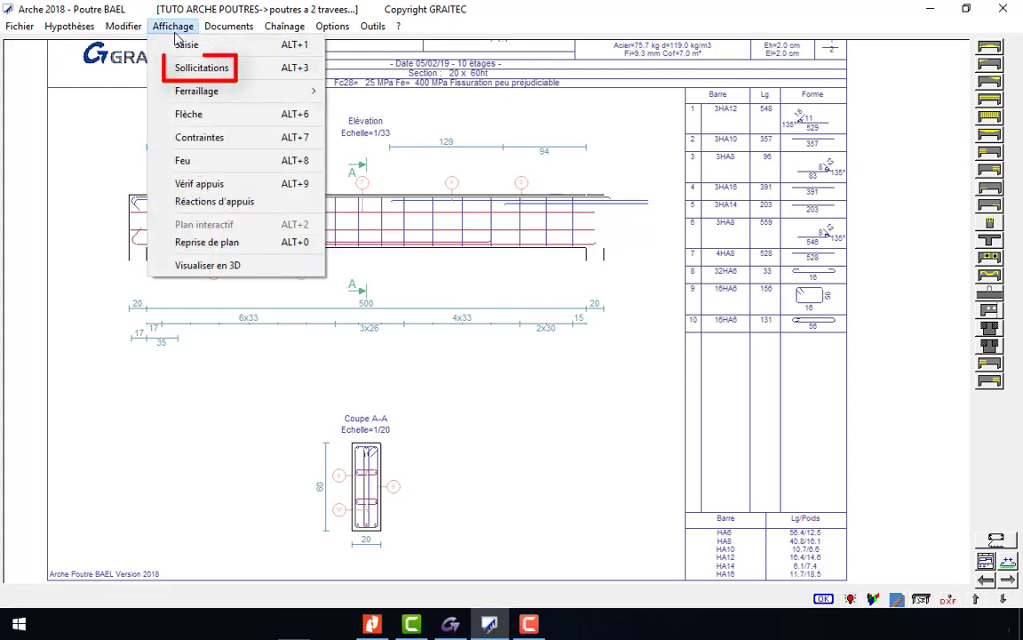
Show the internal-force diagrams as ELS envelopes, then return them to ELU
left_click(250, 70)
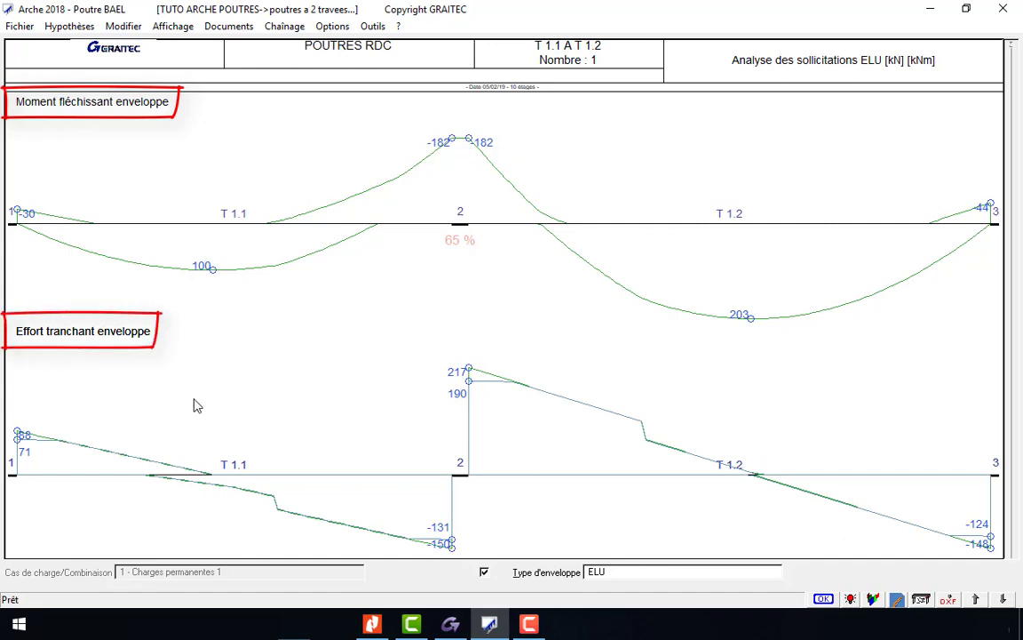
left_click(644, 579)
left_click(601, 545)
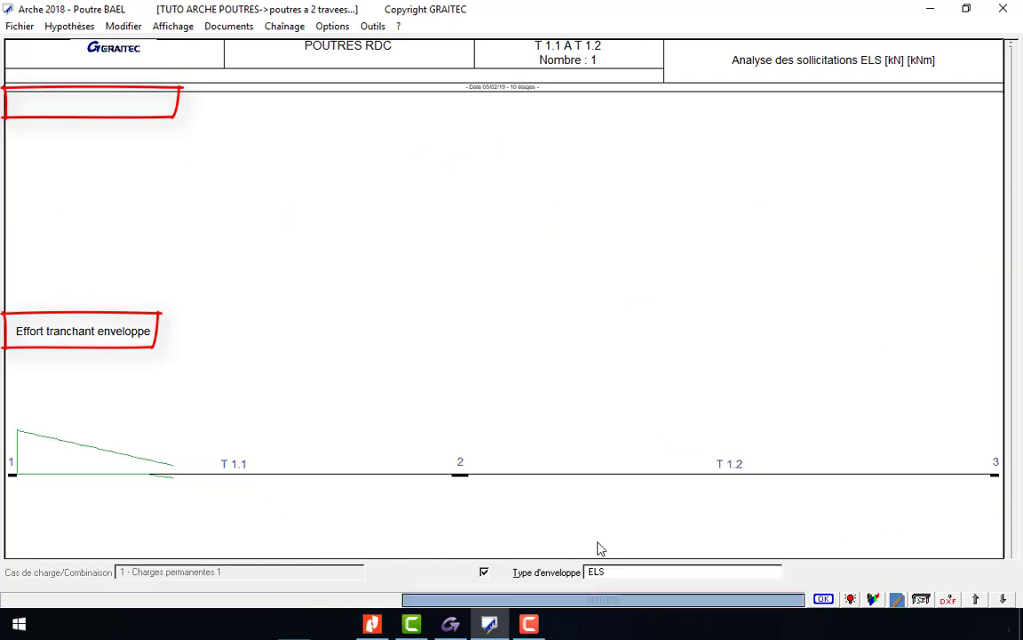
left_click(610, 573)
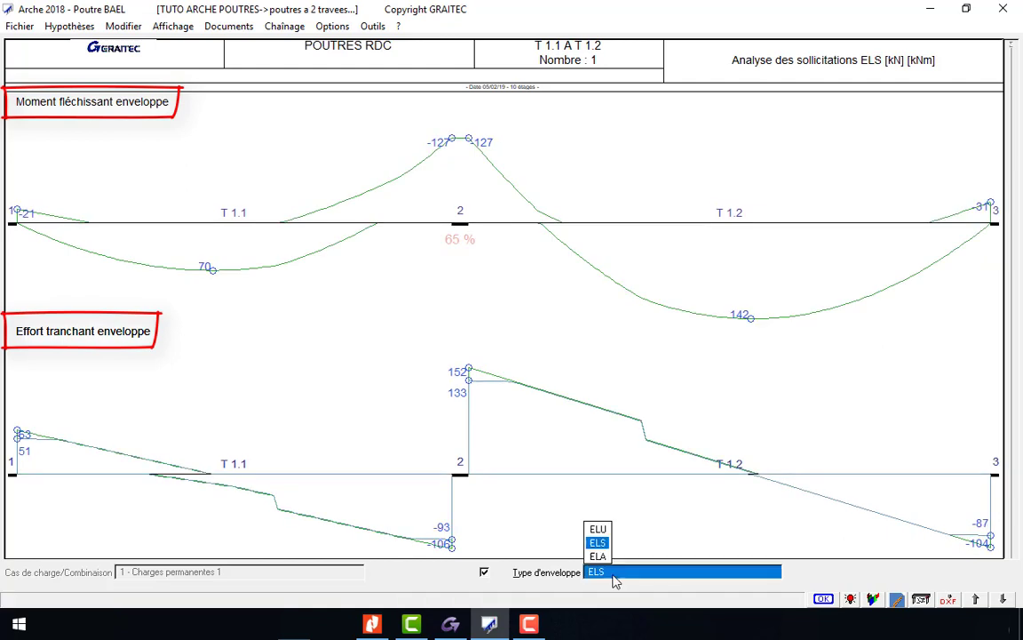
left_click(598, 530)
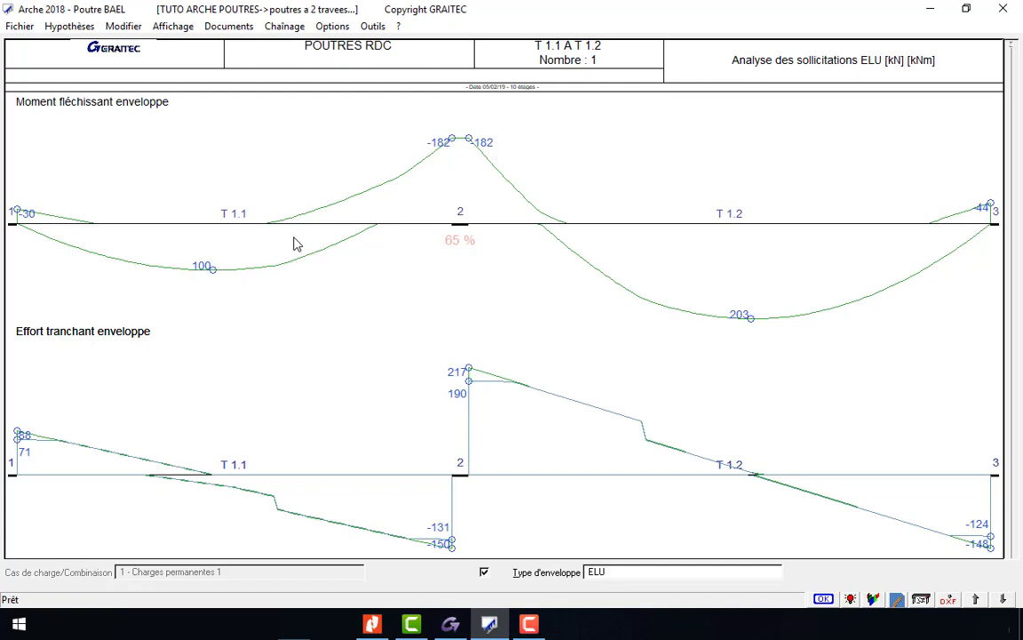
left_click(170, 25)
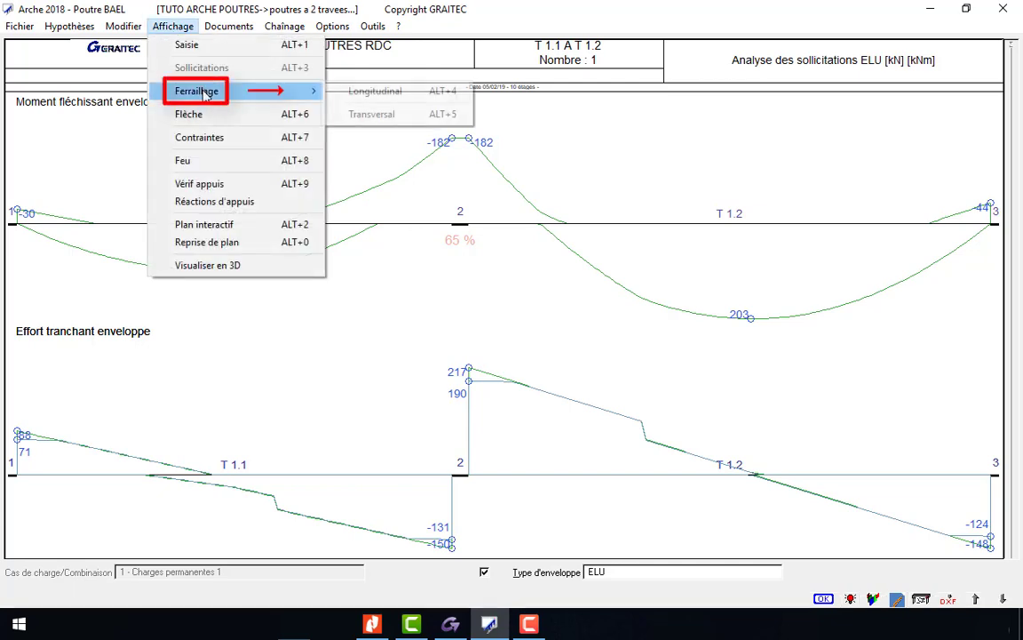
mouse_move(196, 90)
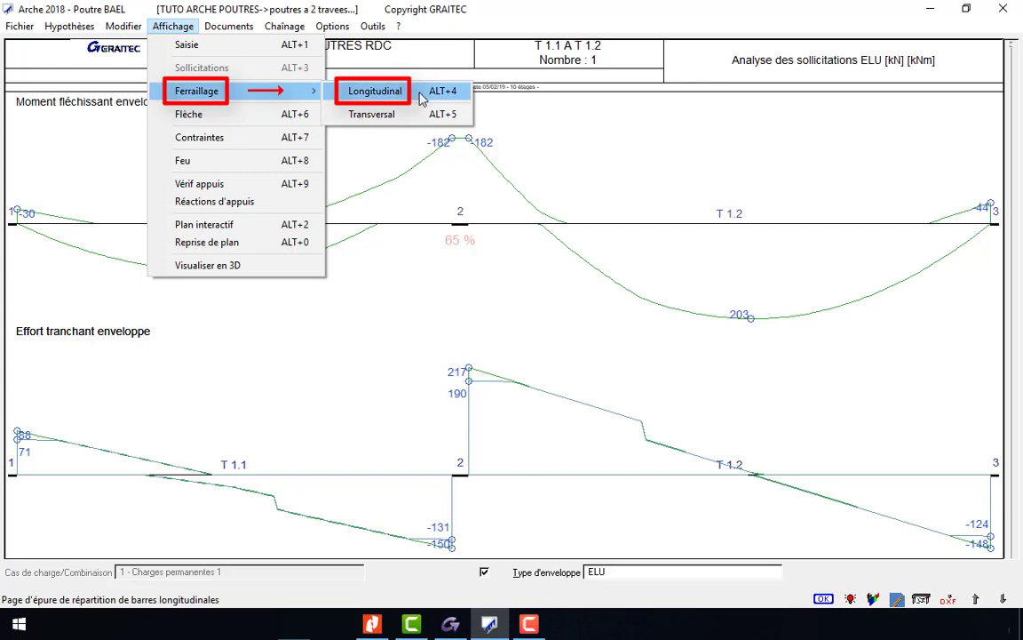
Show the longitudinal steel diagram and read the steel at x = 3 m in T 1.2, then T 1.1
left_click(421, 99)
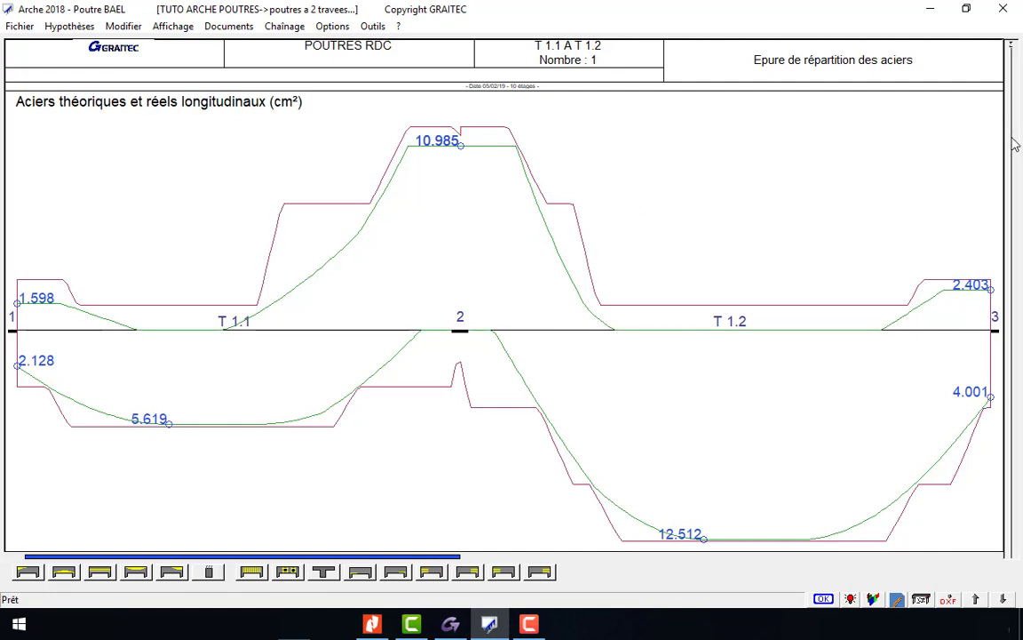
left_click(653, 169)
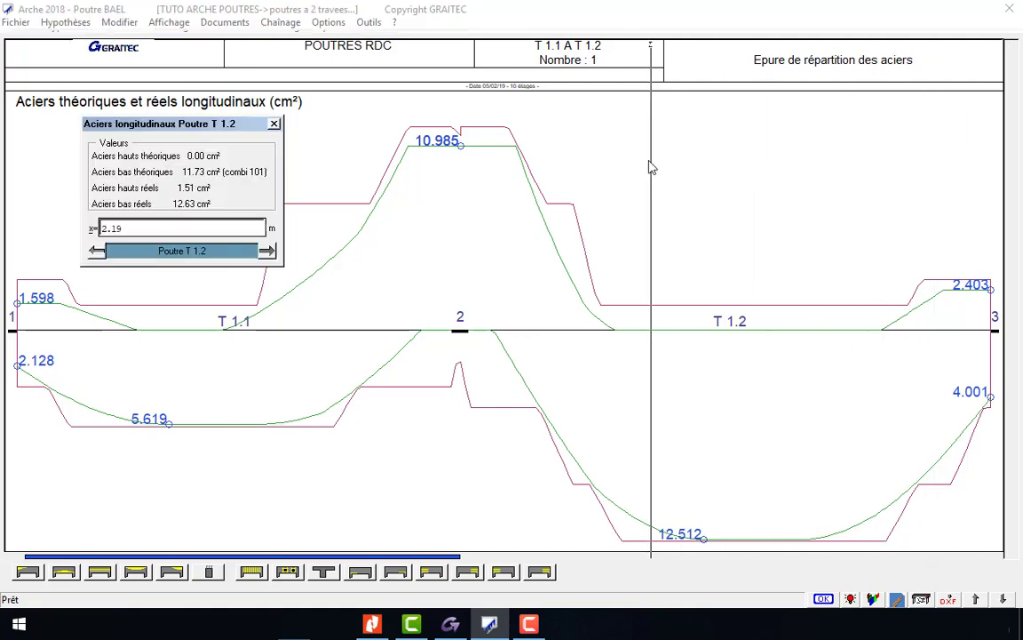
double_click(147, 226)
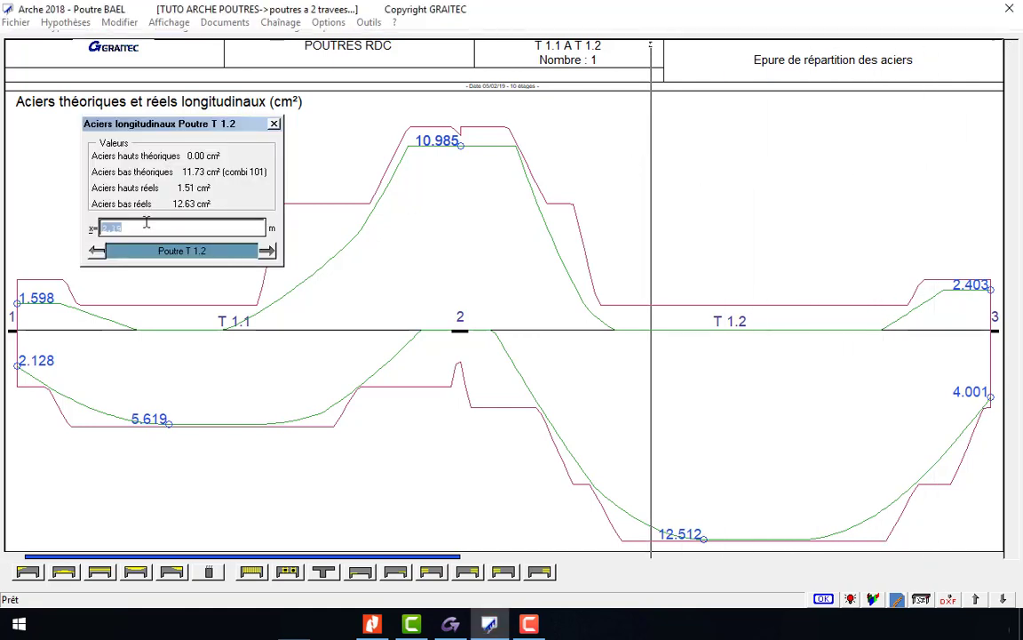
type("3")
key("Return")
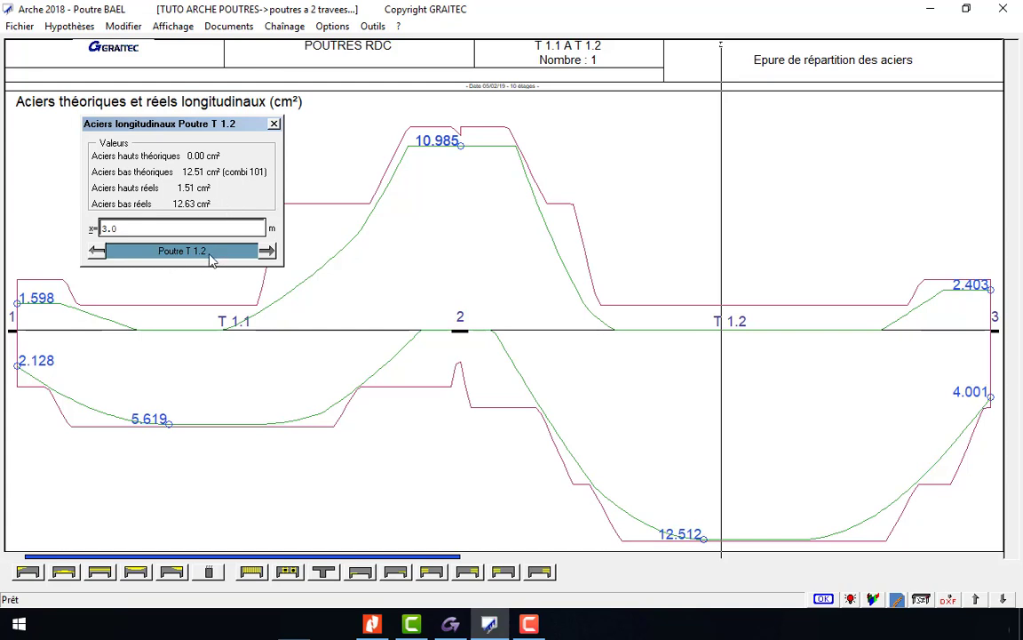
left_click(96, 252)
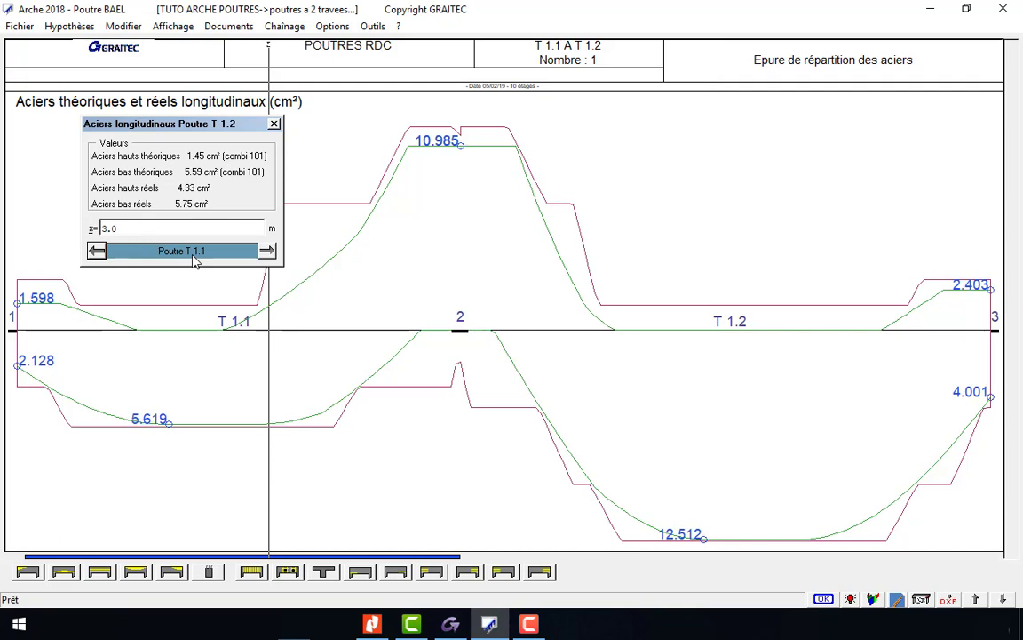
key("Escape")
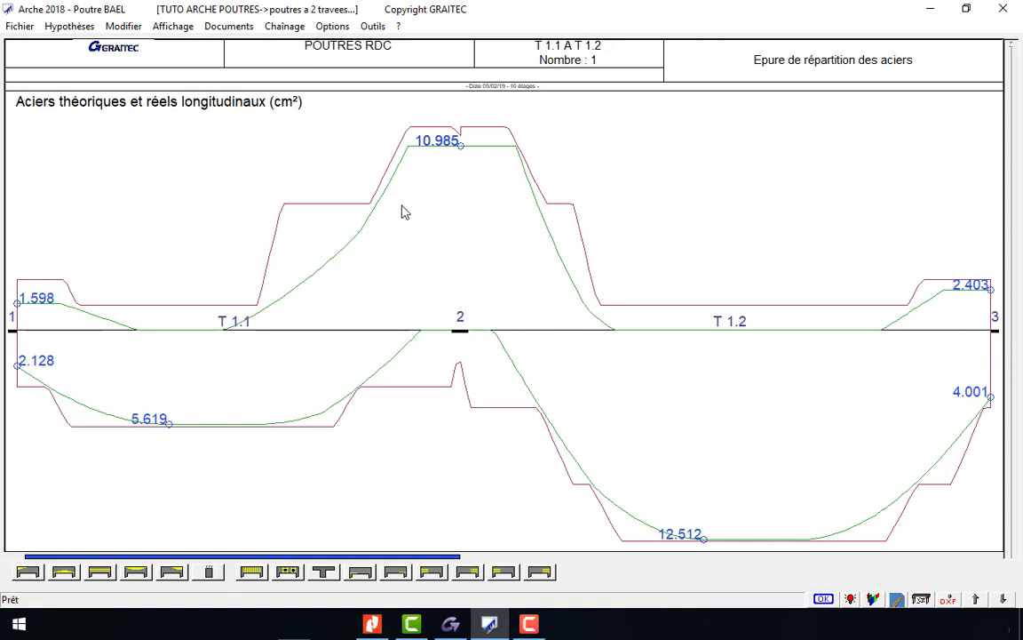
left_click(171, 26)
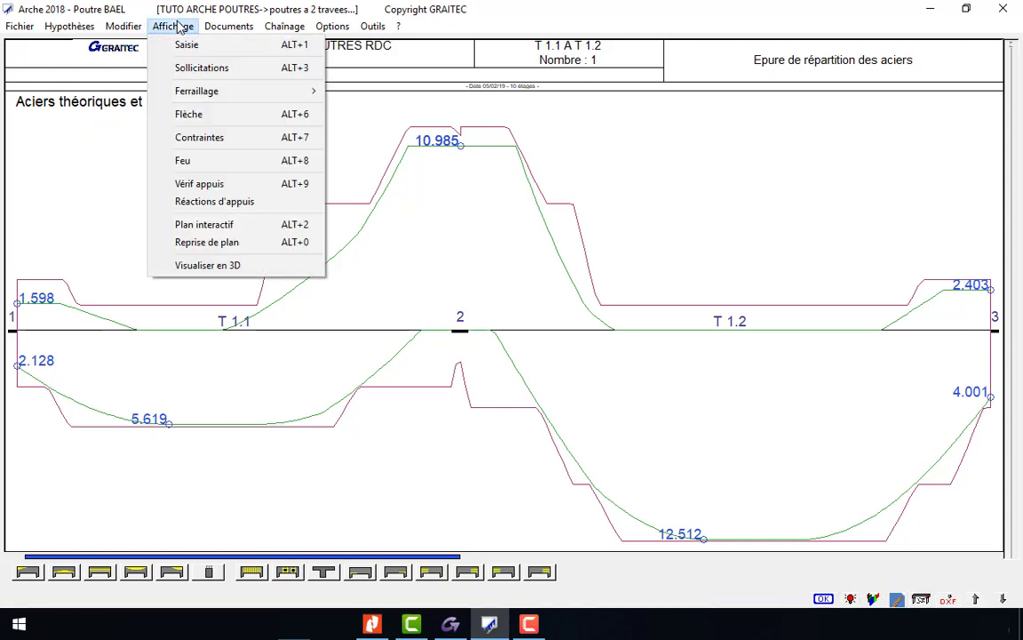
mouse_move(197, 91)
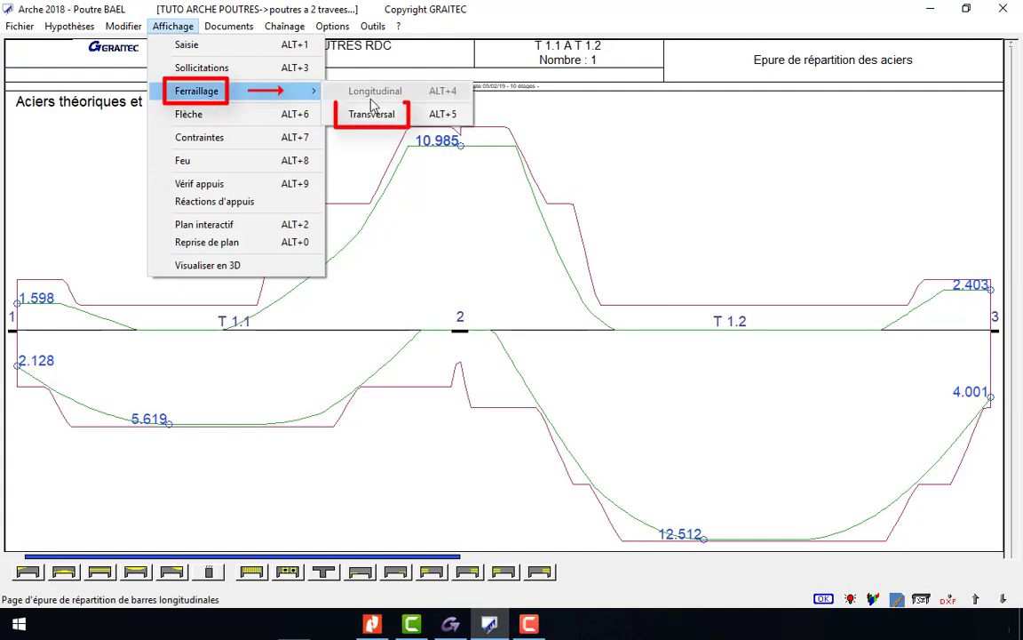
Show the transverse steel diagram and compare shear steel at x = 2.0 m between T 1.2 and T 1.1
left_click(414, 121)
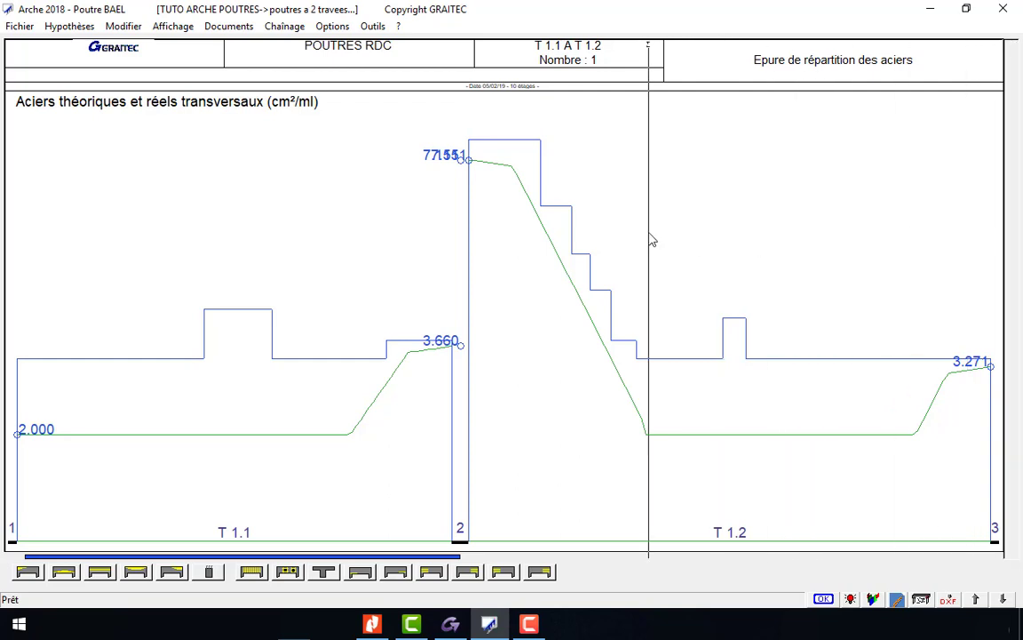
left_click(698, 221)
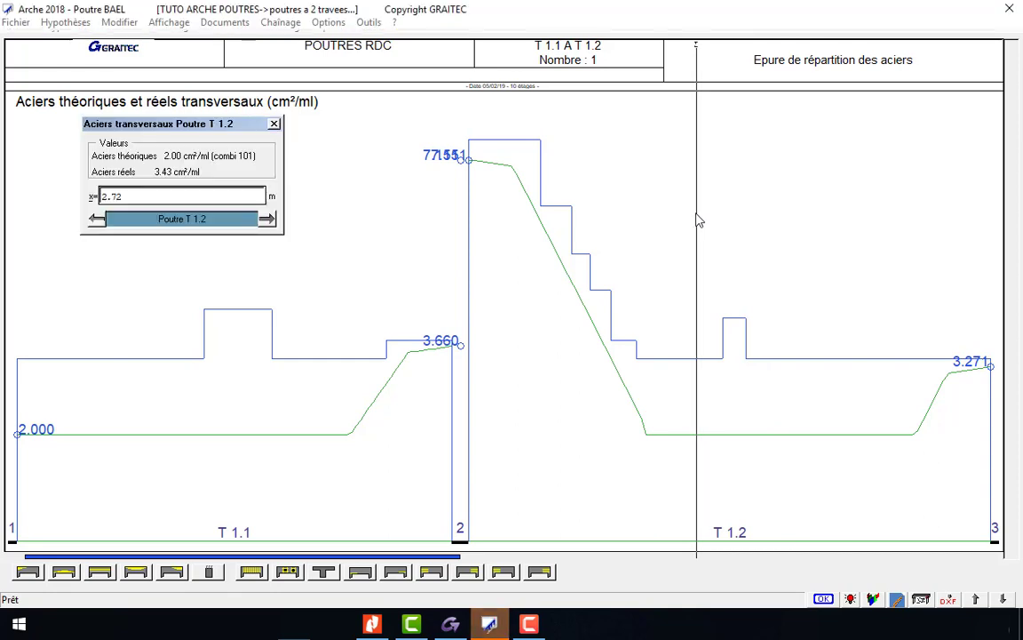
double_click(150, 194)
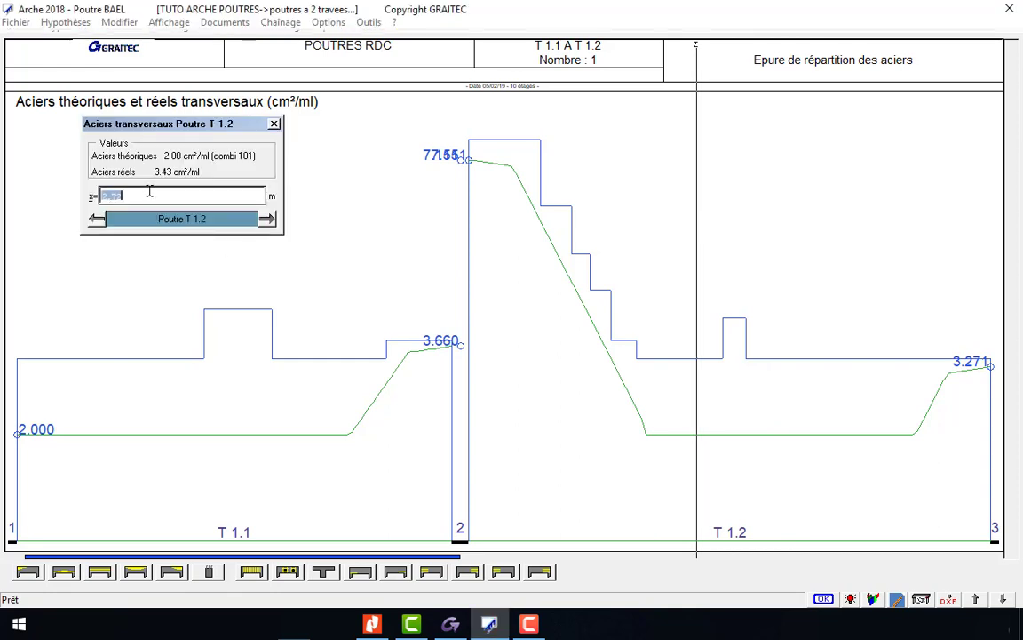
type("2.0")
key("Return")
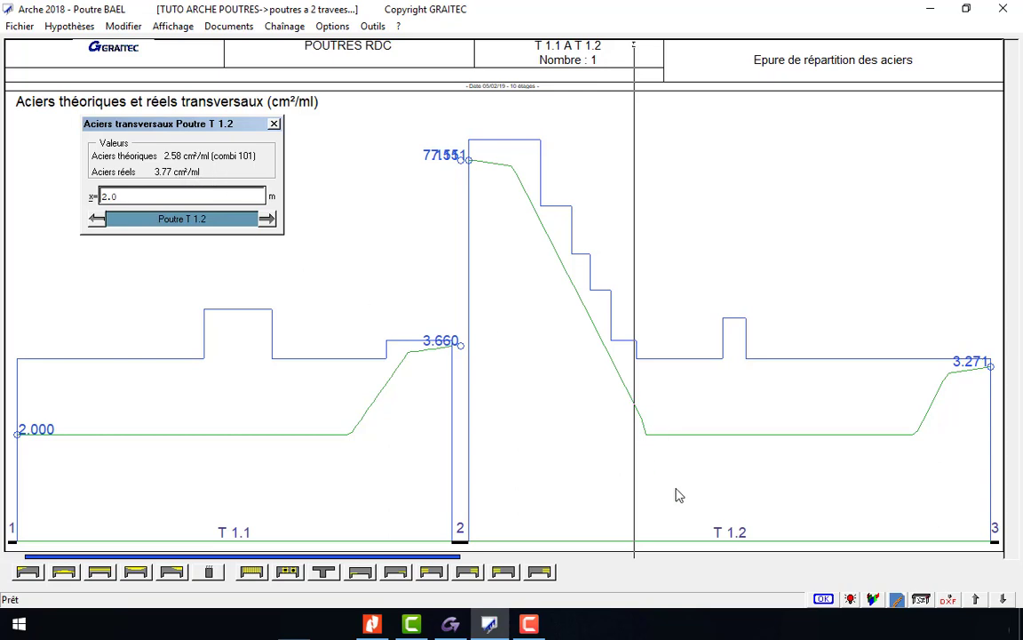
left_click(98, 224)
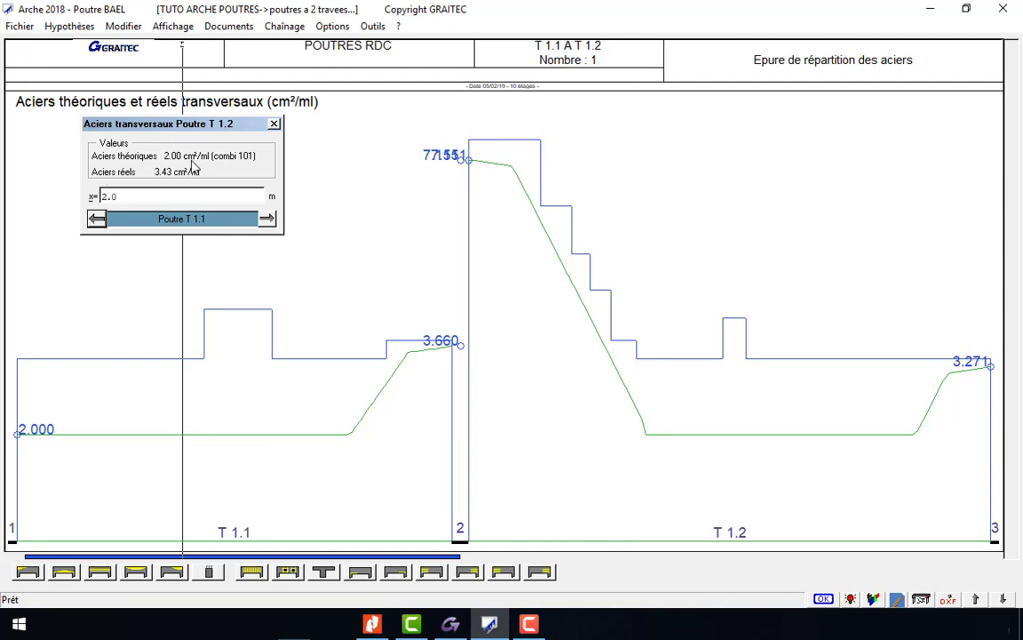
left_click(268, 220)
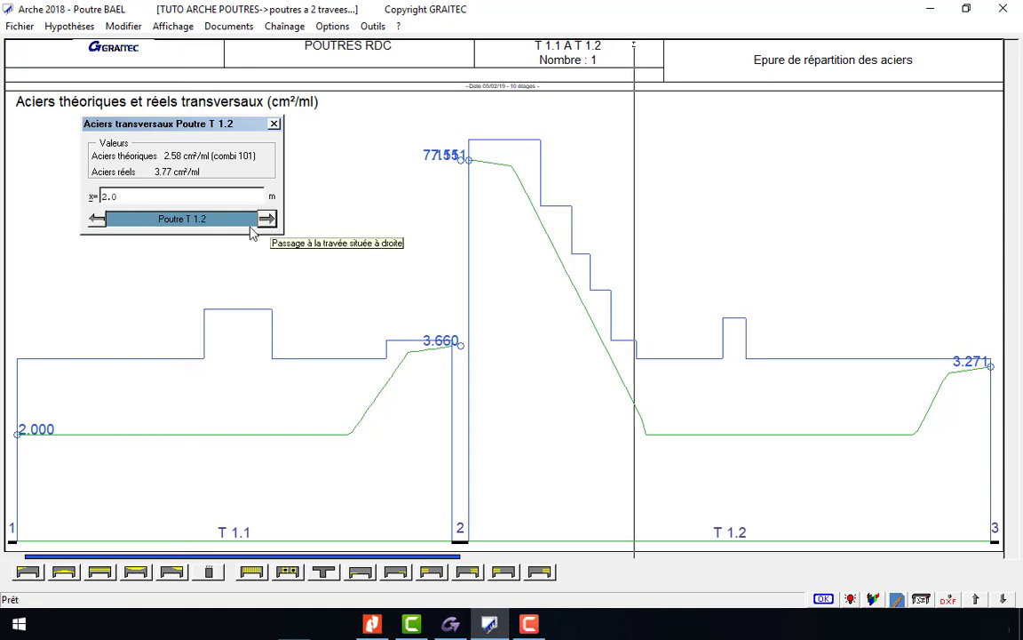
left_click(97, 219)
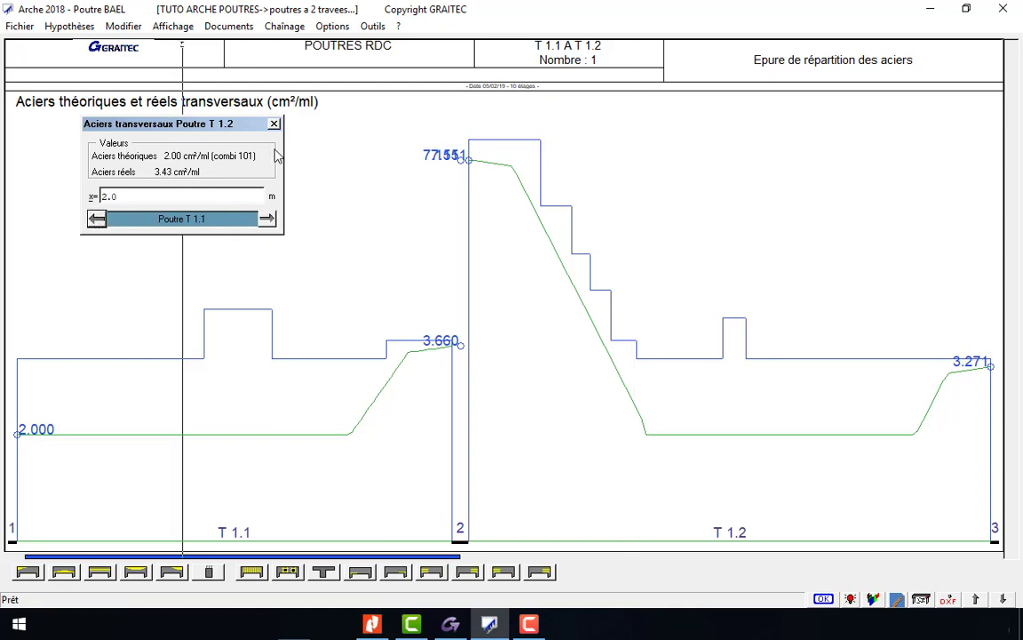
key("Escape")
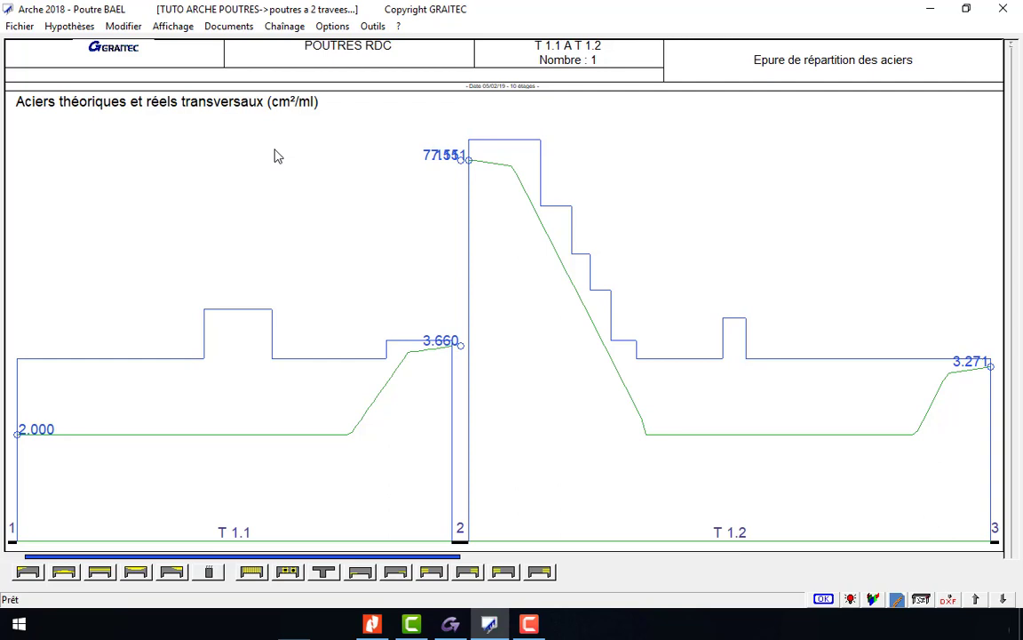
Display the Vérif appuis table and review A Reel versus A Mini at each support
left_click(173, 27)
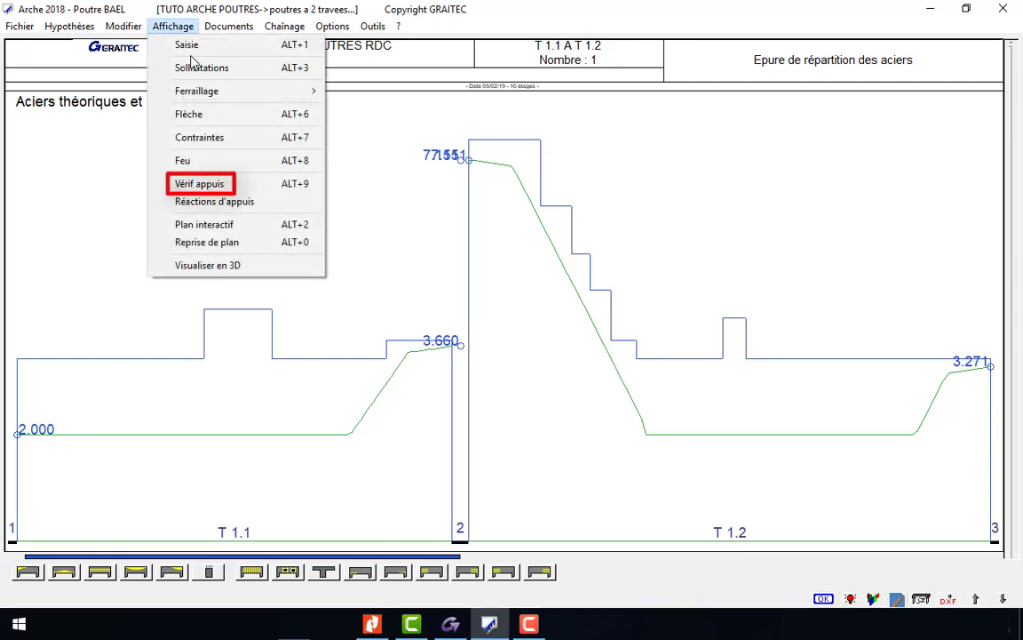
left_click(257, 190)
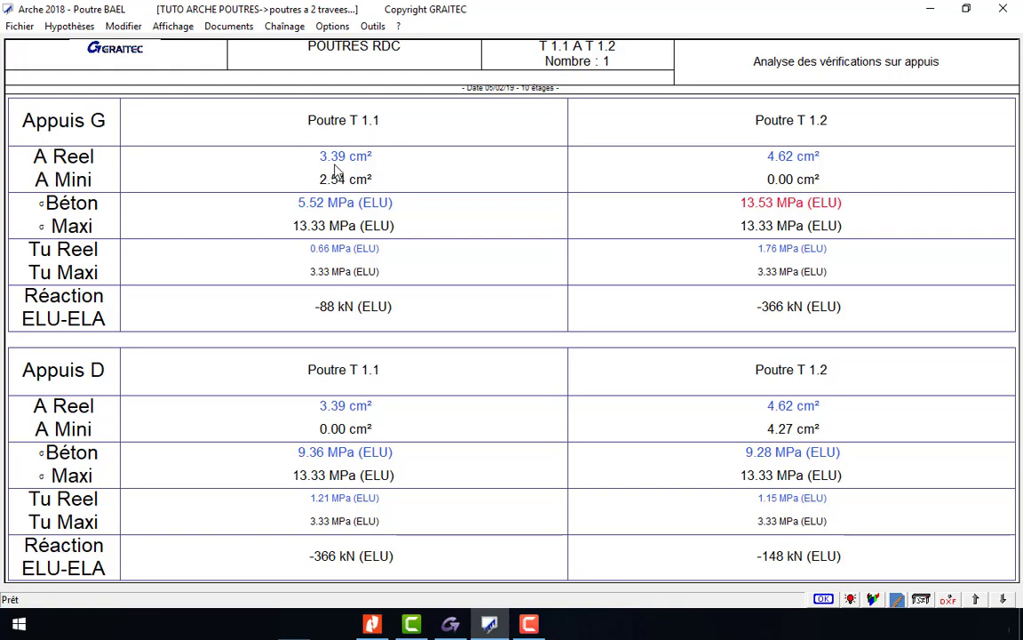
left_click_drag(303, 141, 382, 163)
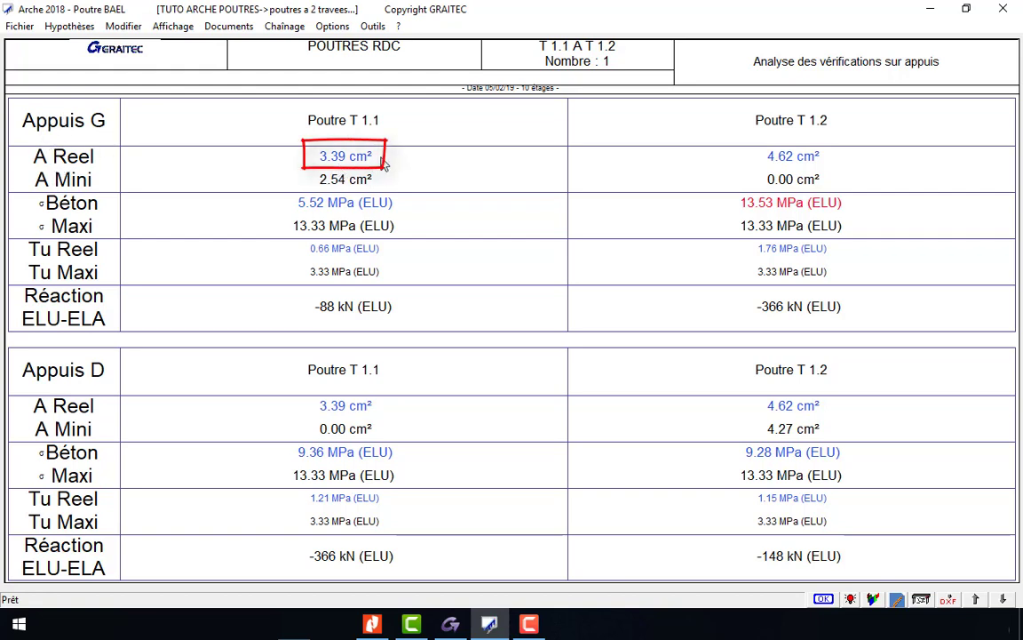
mouse_move(303, 169)
left_mouse_down()
mouse_move(336, 191)
mouse_move(304, 169)
left_mouse_up()
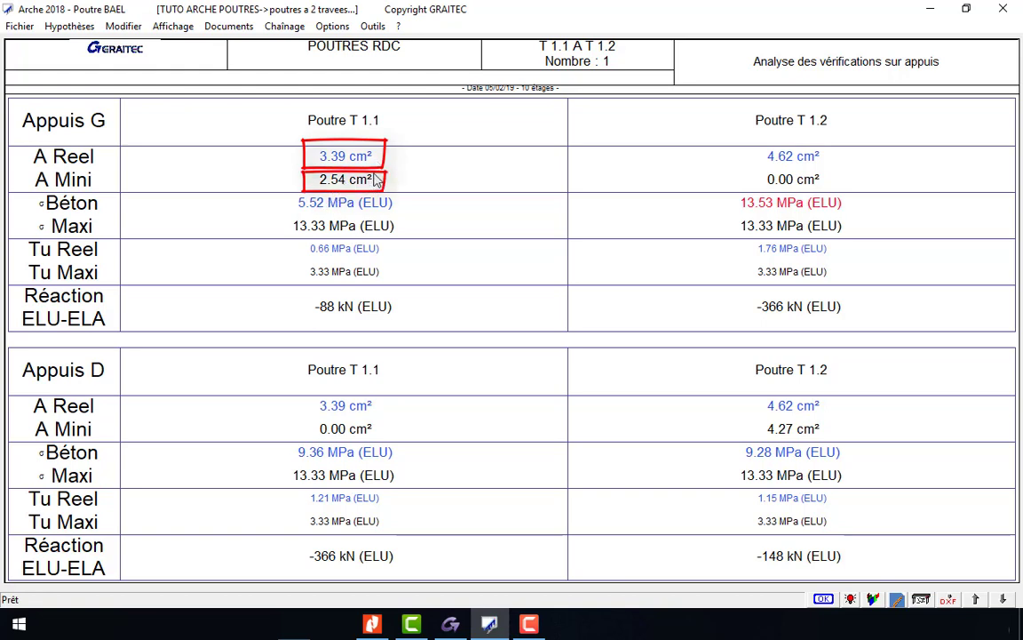
key("Escape")
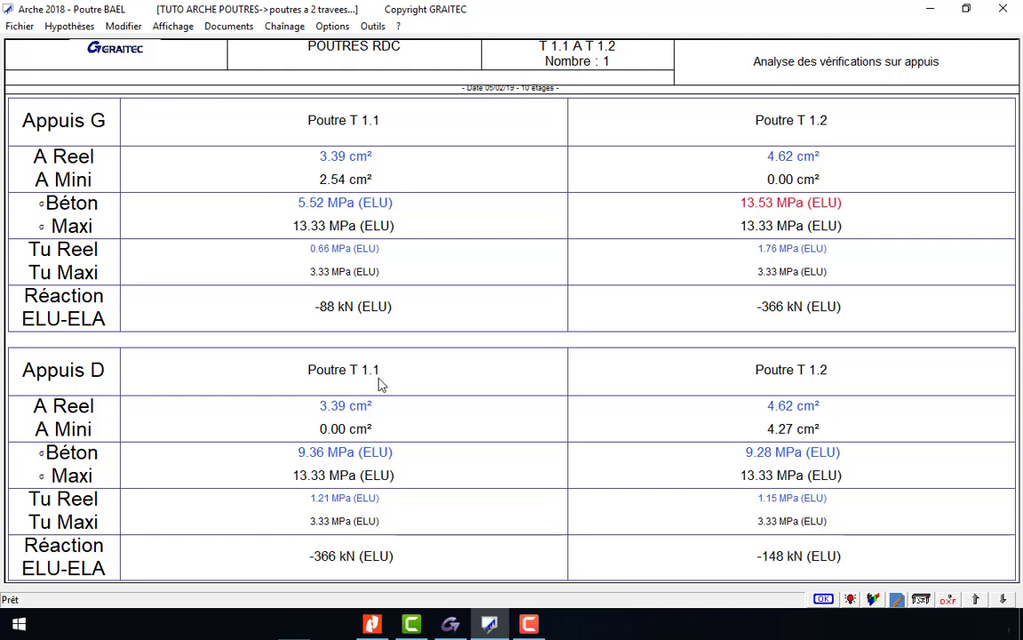
left_click_drag(303, 391, 305, 393)
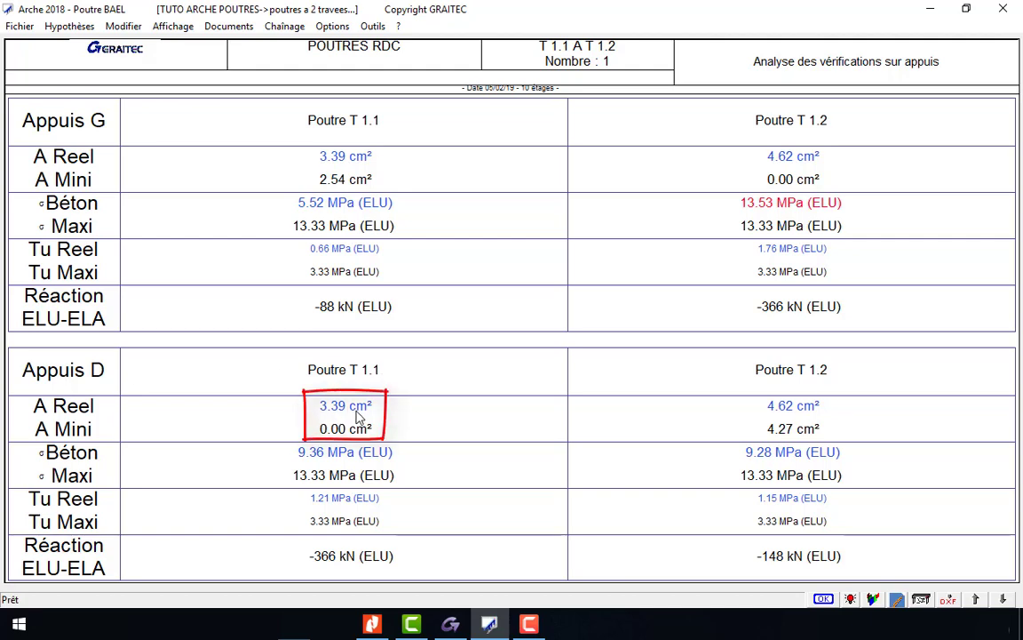
key("Escape")
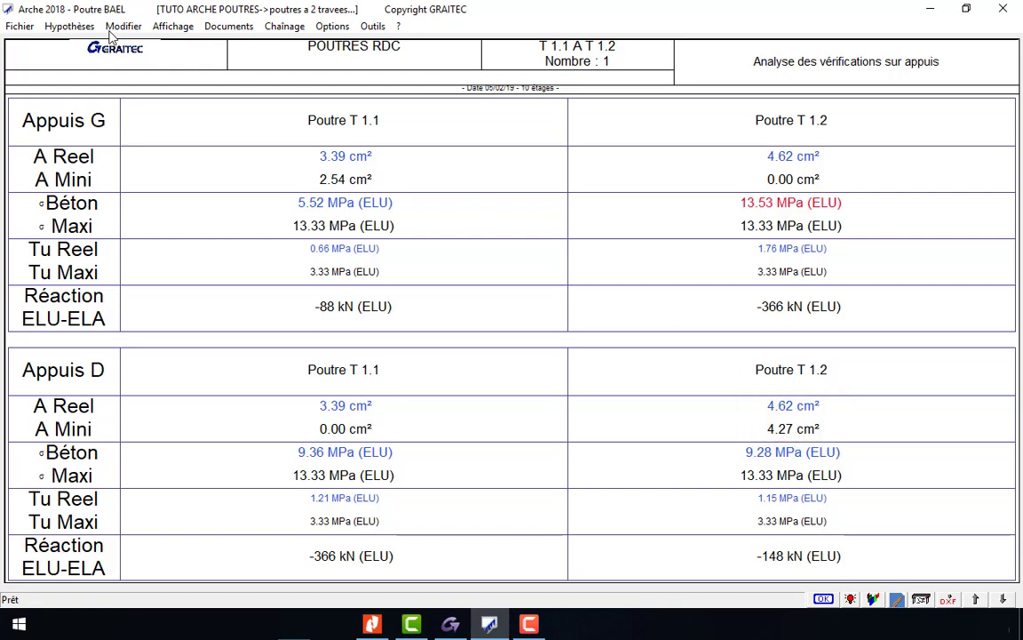
Display support reactions per load case, with -366.293 kN ELU maximum at middle support 2
left_click(173, 26)
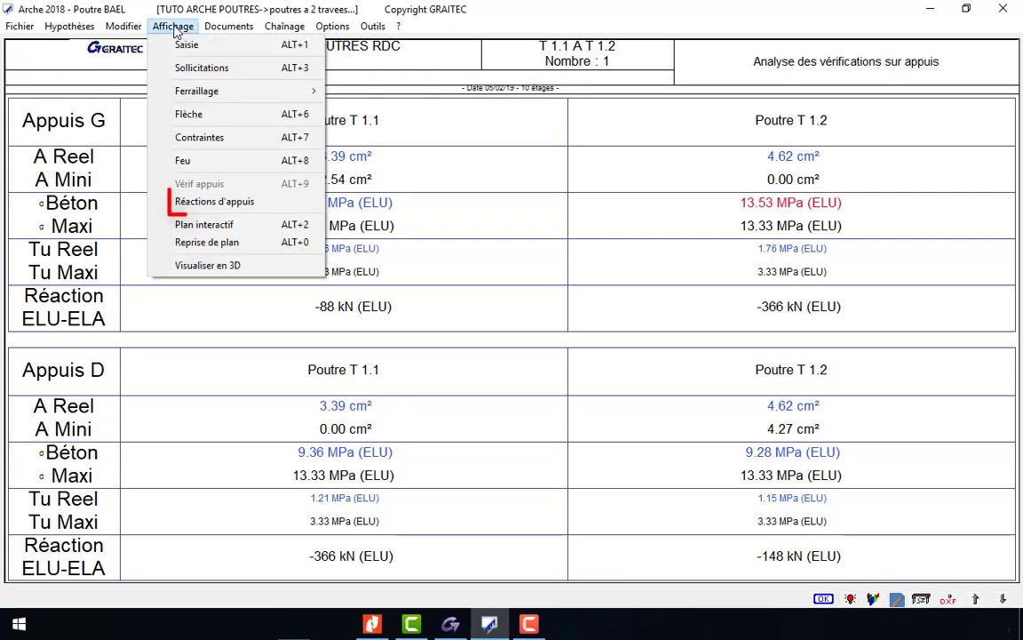
left_click(261, 198)
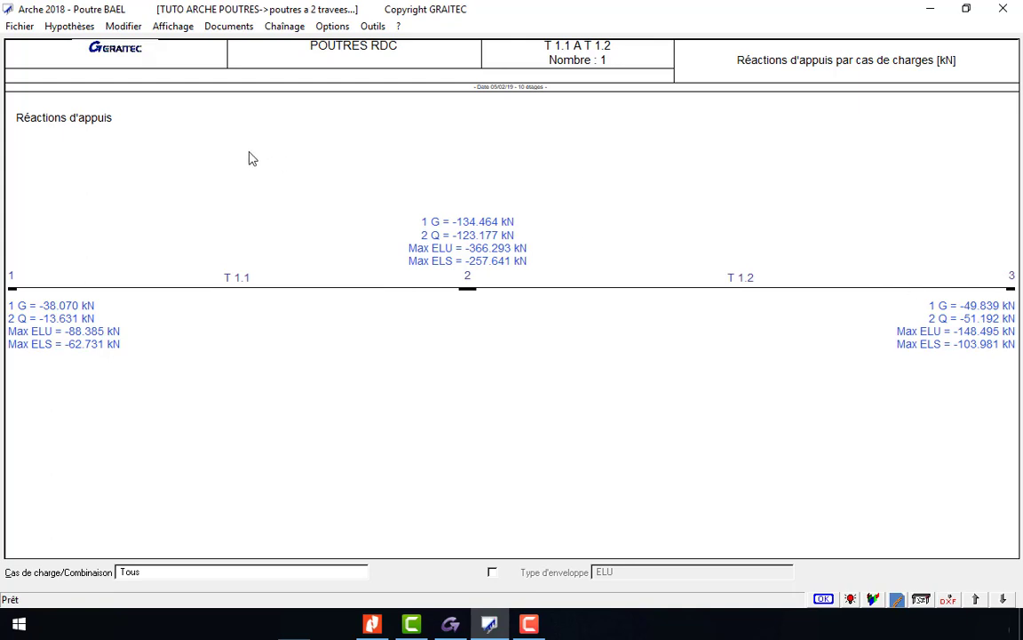
Open the Plan interactif drawing for the 20 x 60 span and zoom in and out on it
left_click(173, 27)
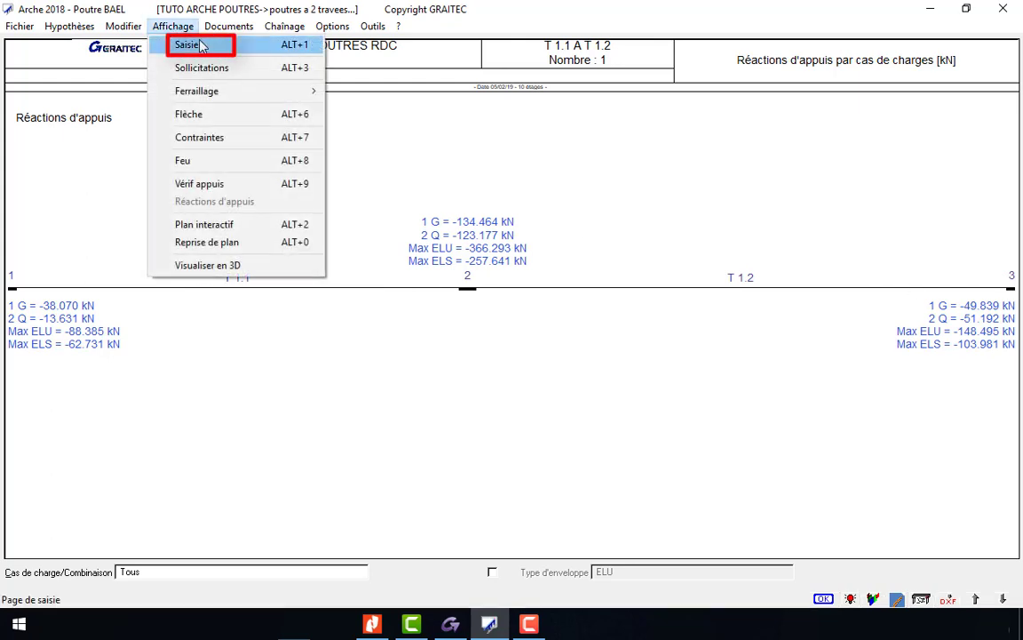
left_click(199, 45)
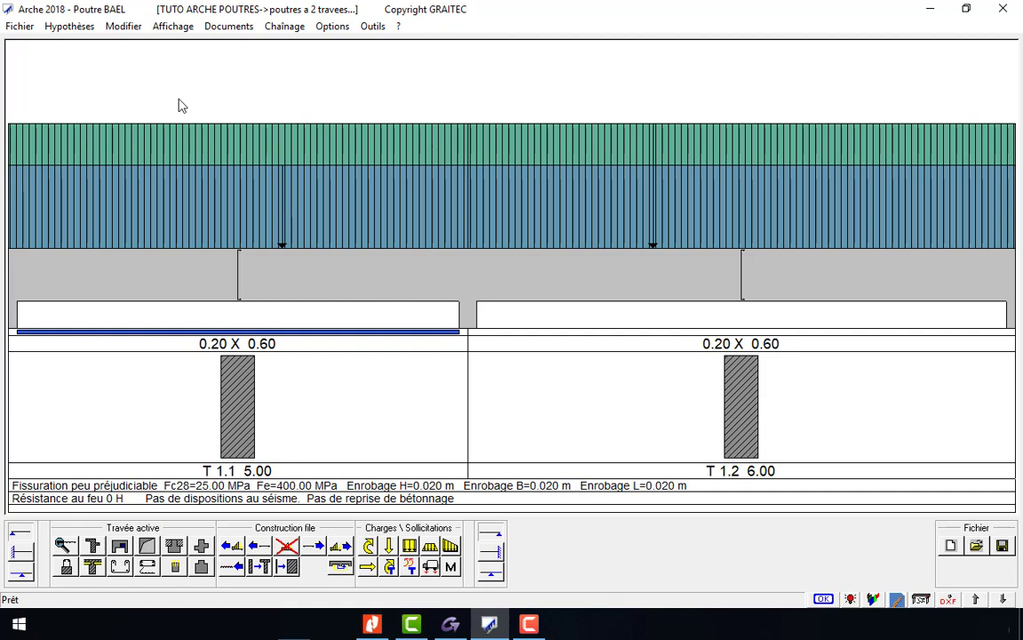
left_click(172, 27)
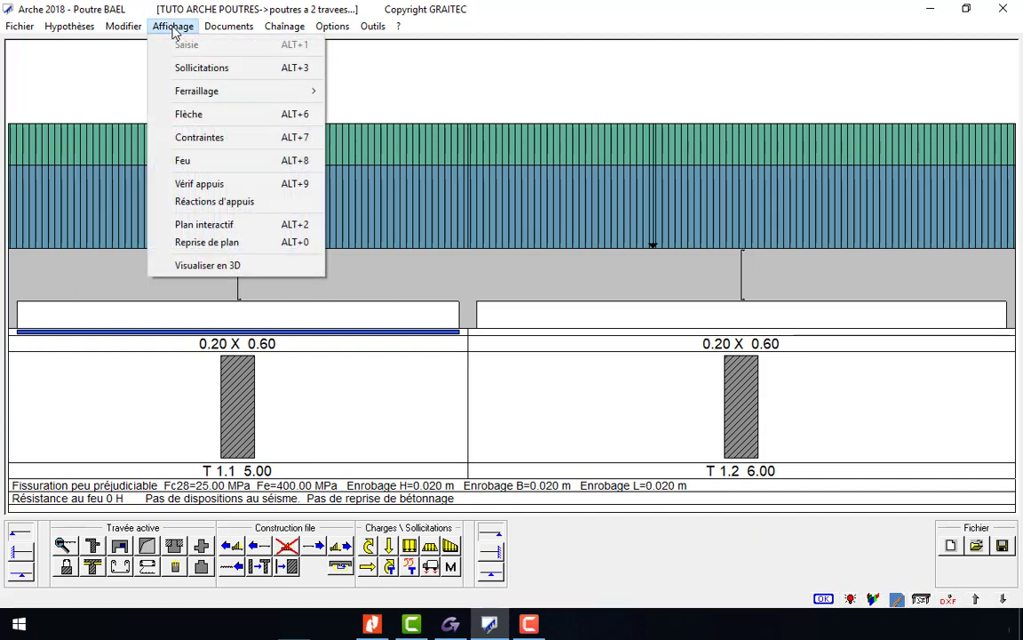
left_click(261, 233)
scroll(258, 231, "up", 1)
scroll(470, 212, "up", 1)
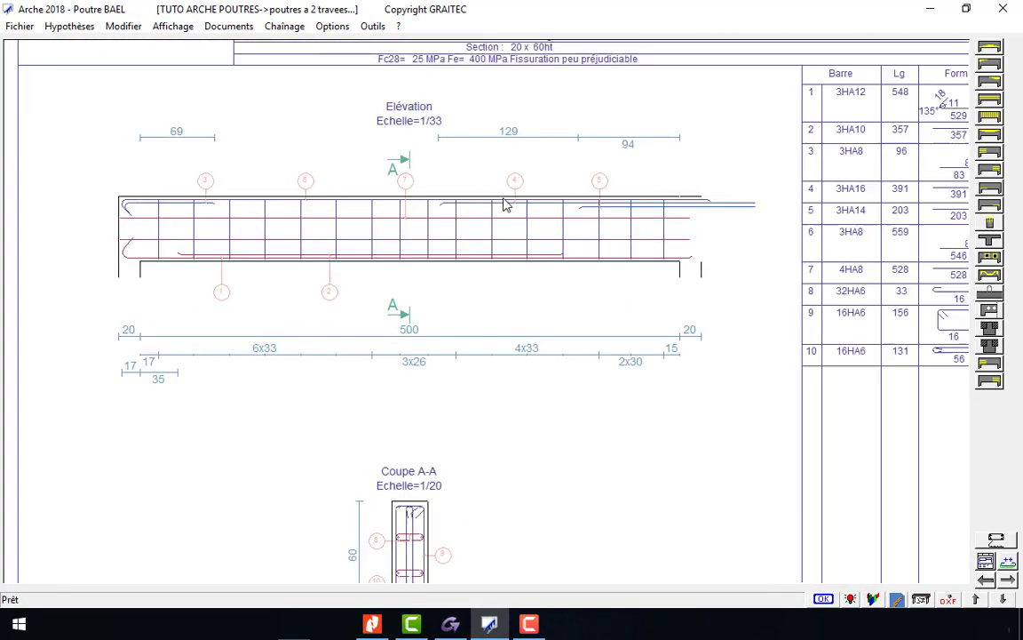
scroll(306, 201, "down", 1)
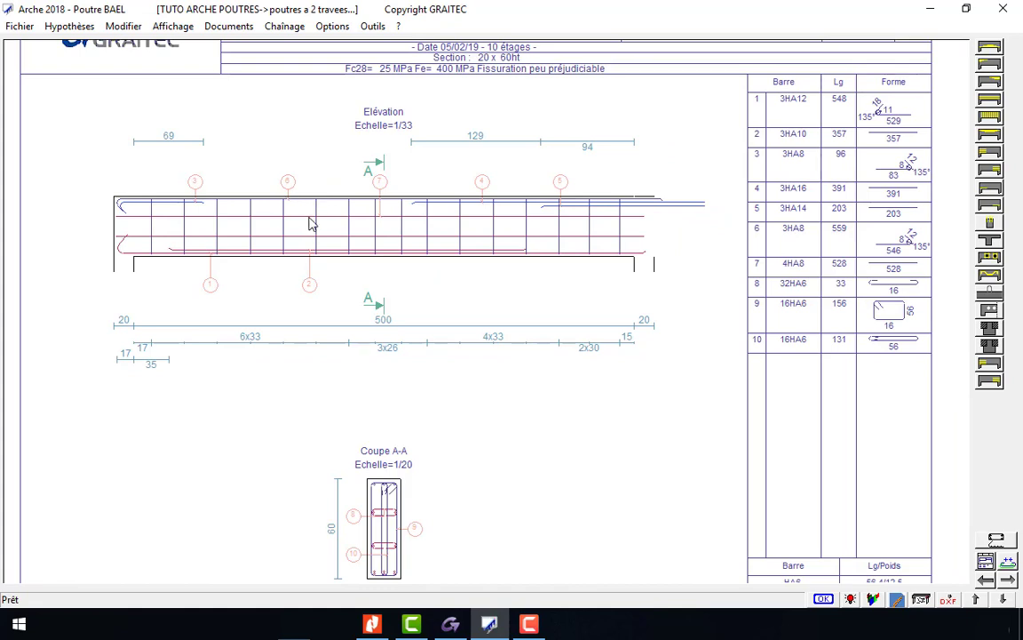
Review the bottom bar layers' diameters and hook options, leaving them unchanged
left_click(990, 47)
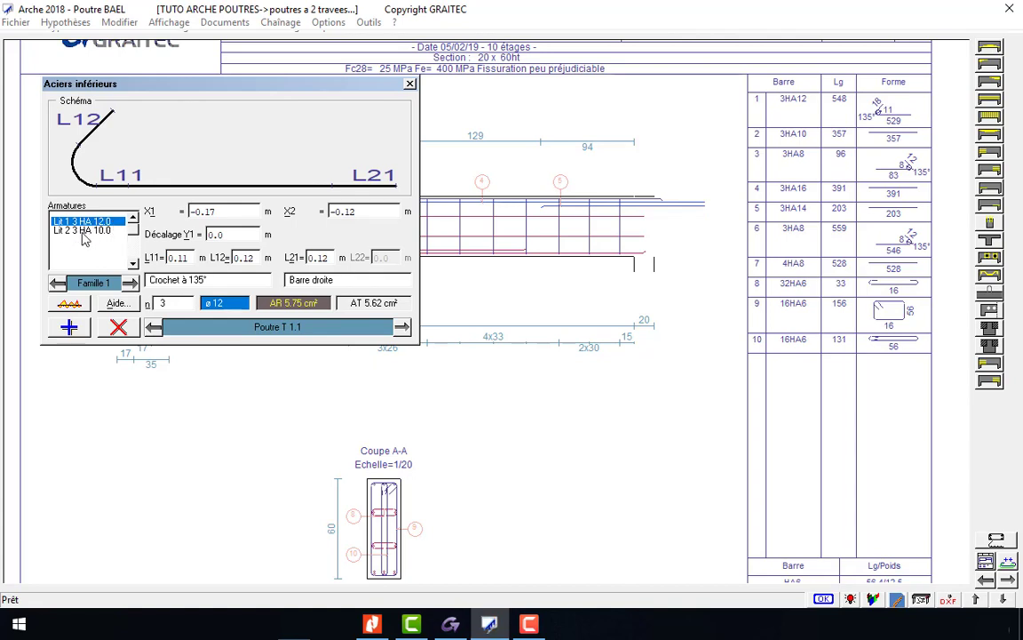
left_click(85, 230)
left_click(86, 220)
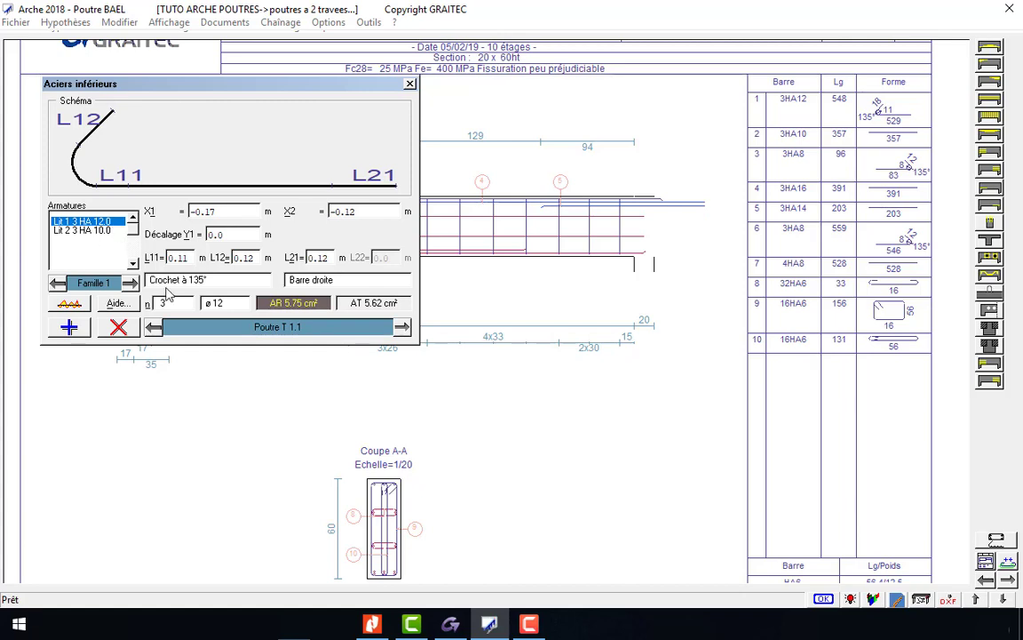
left_click(234, 303)
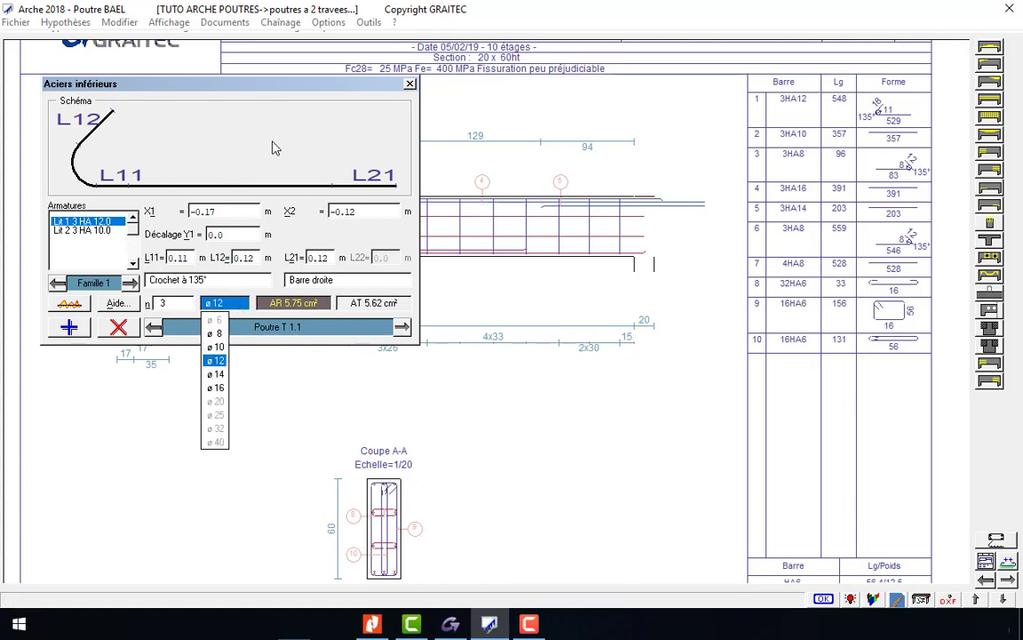
left_click(275, 147)
left_click(89, 231)
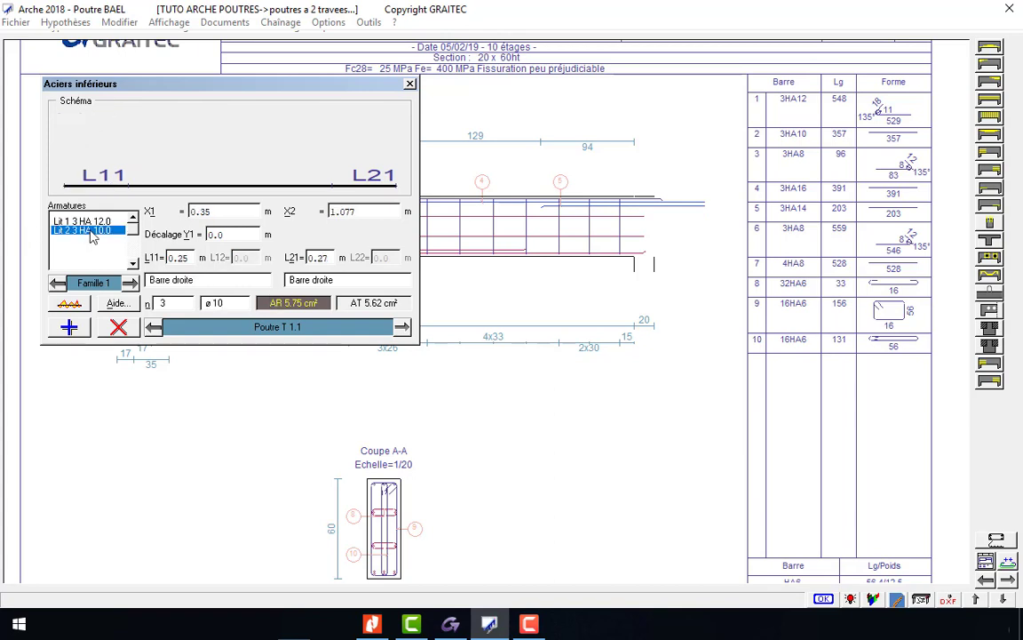
left_click(214, 303)
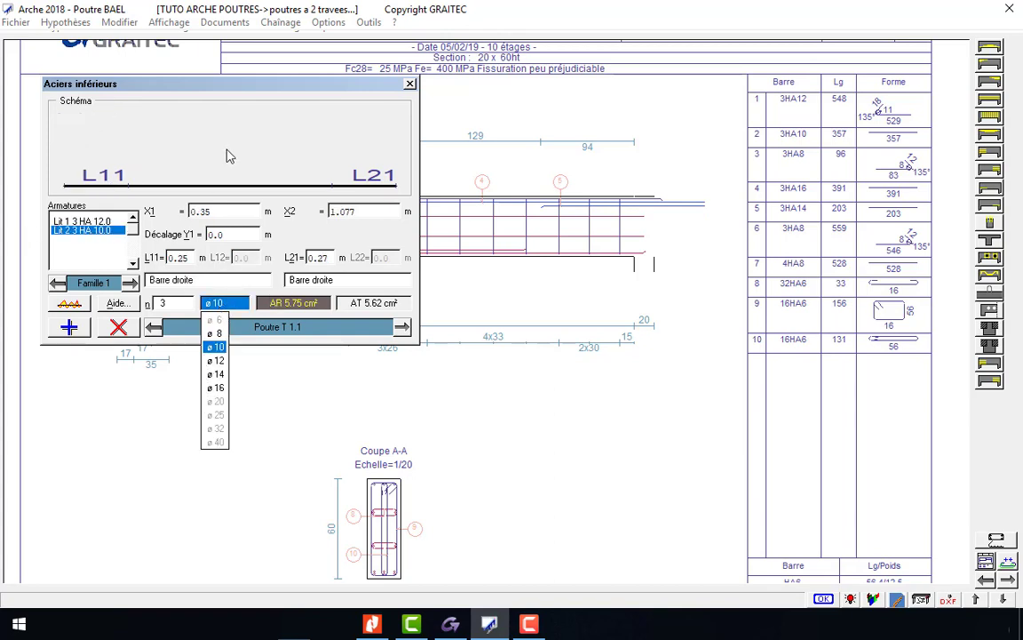
left_click(211, 269)
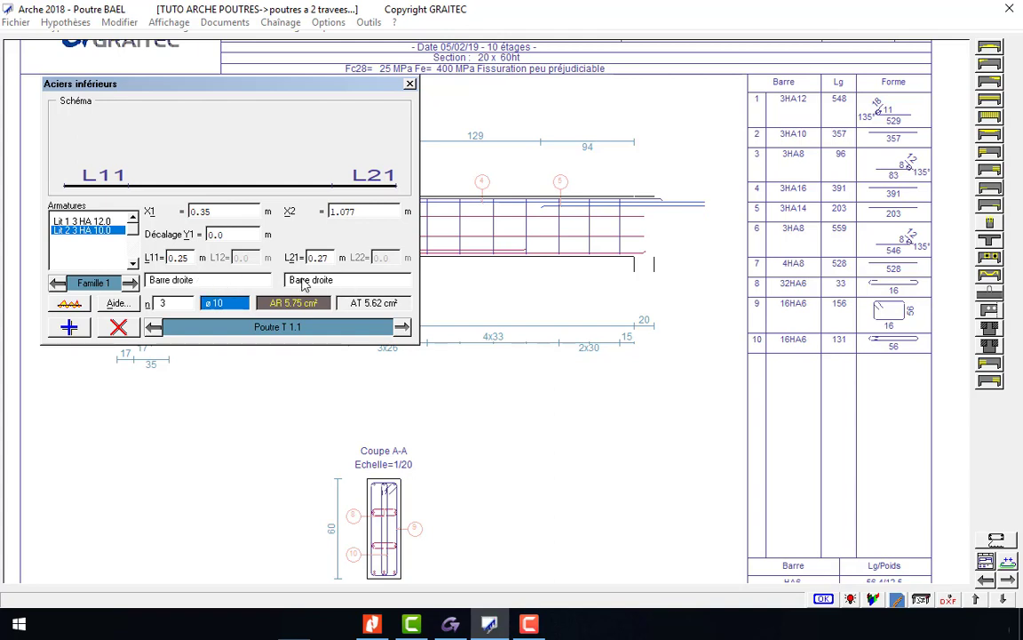
left_click(92, 221)
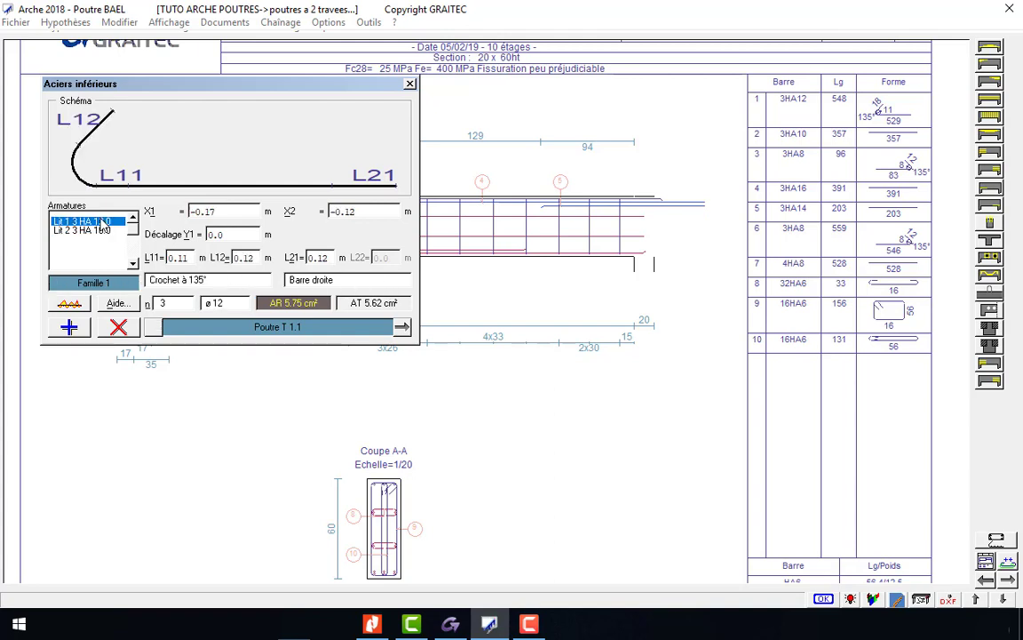
left_click(221, 283)
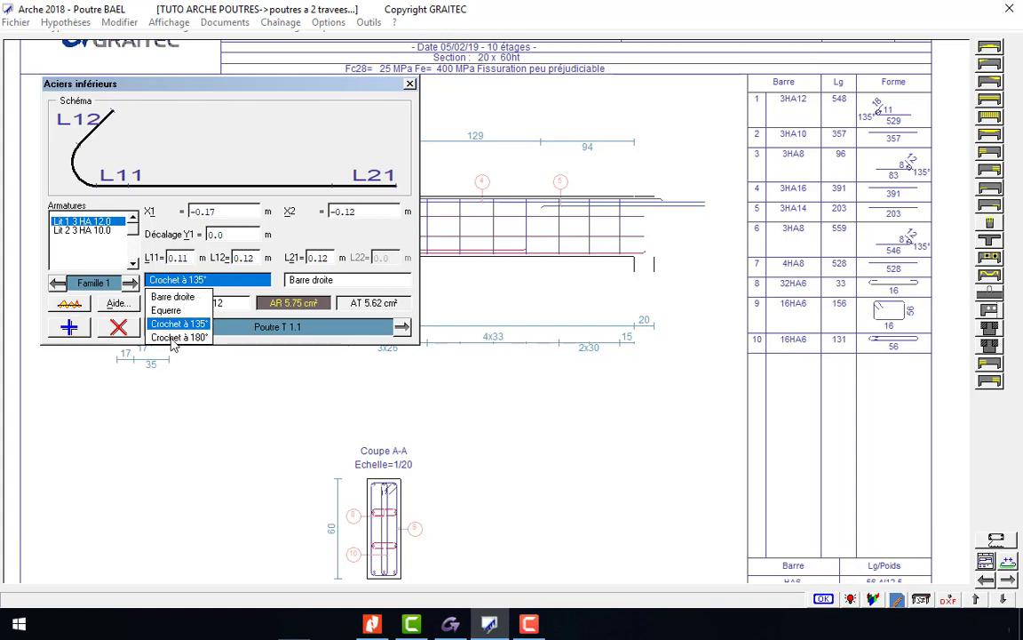
left_click(292, 149)
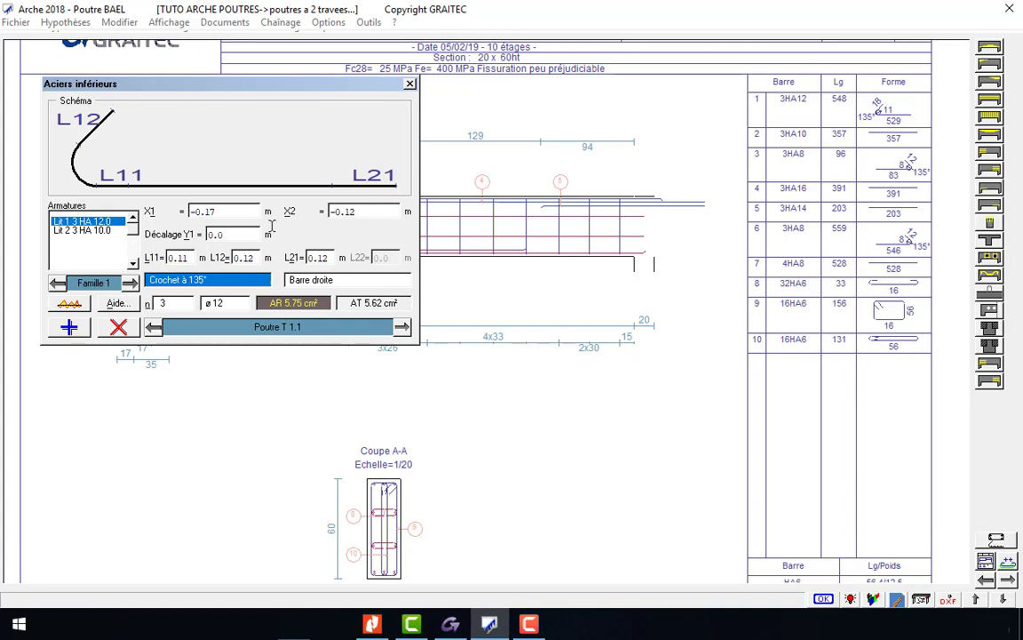
left_click_drag(265, 83, 291, 327)
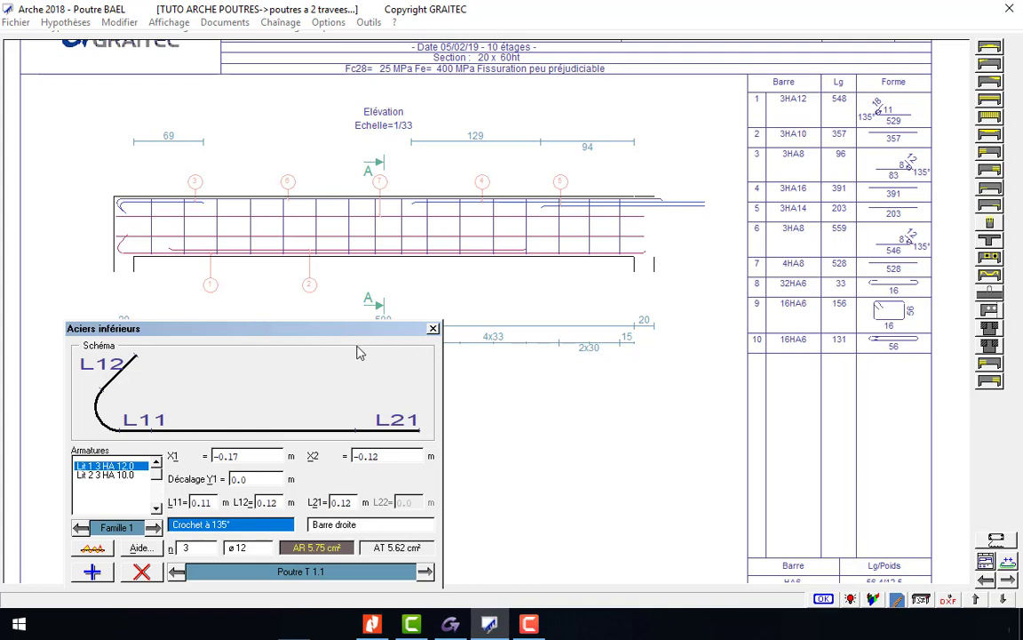
left_click_drag(324, 337, 357, 287)
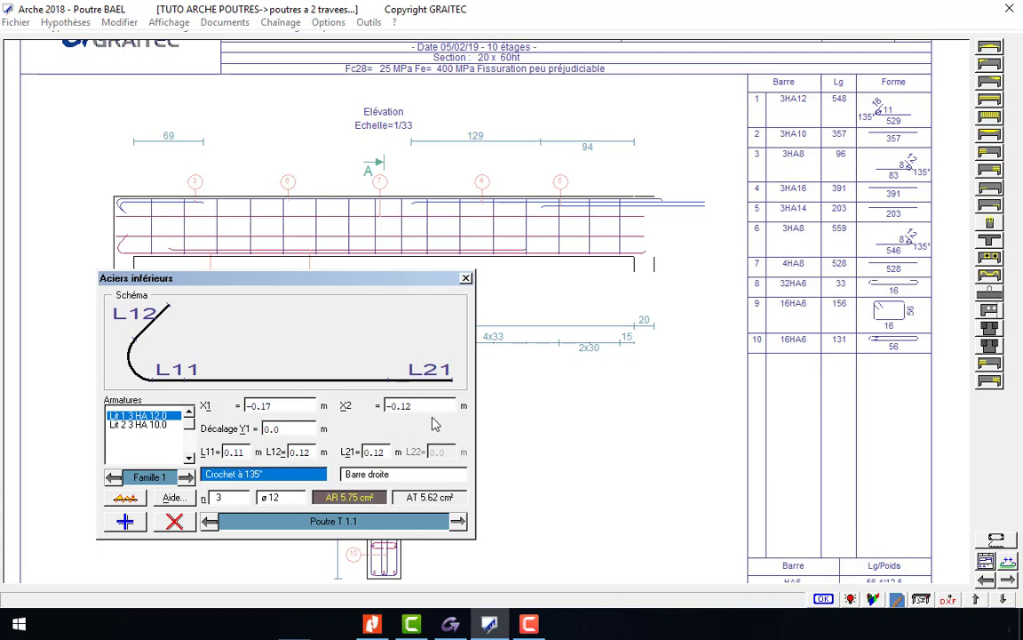
Set the second bottom layer (3 HA10) to X1 −0.17 m and X2 −0.12 m
left_click(137, 424)
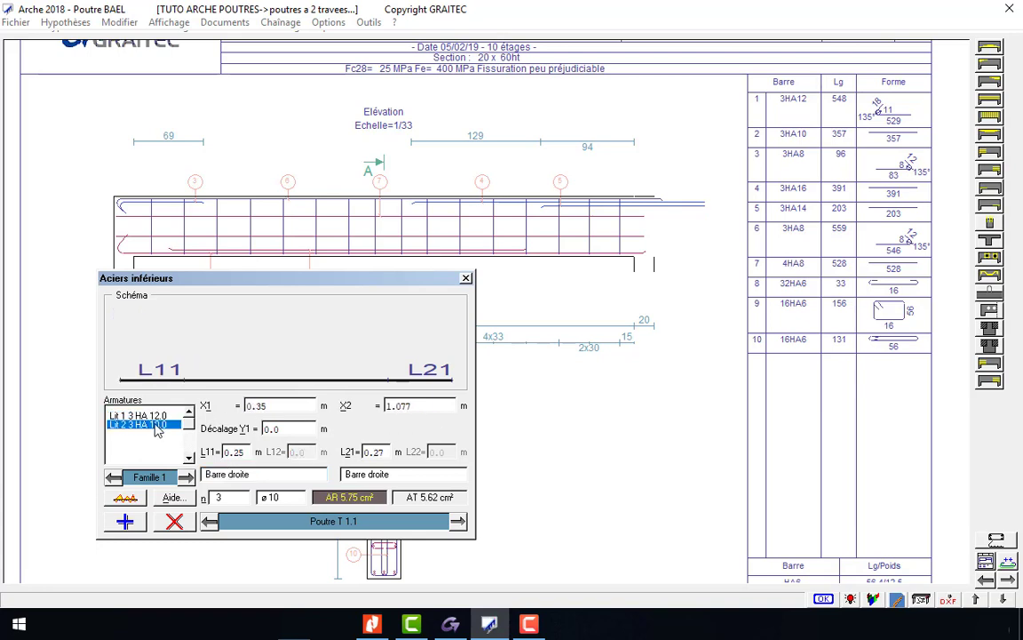
double_click(293, 402)
type("0.")
double_click(430, 402)
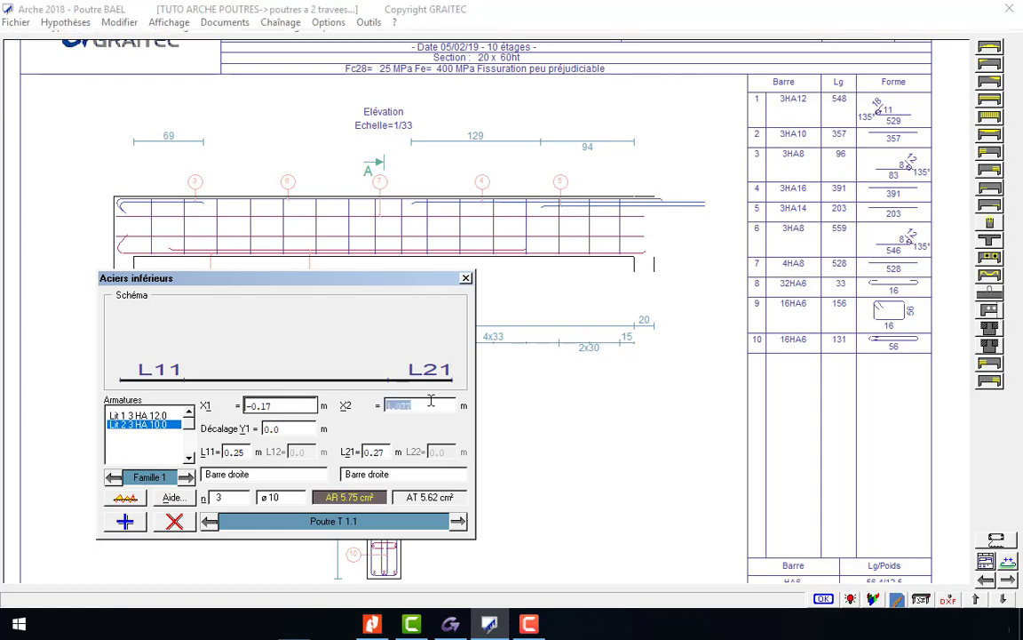
type("-0.12")
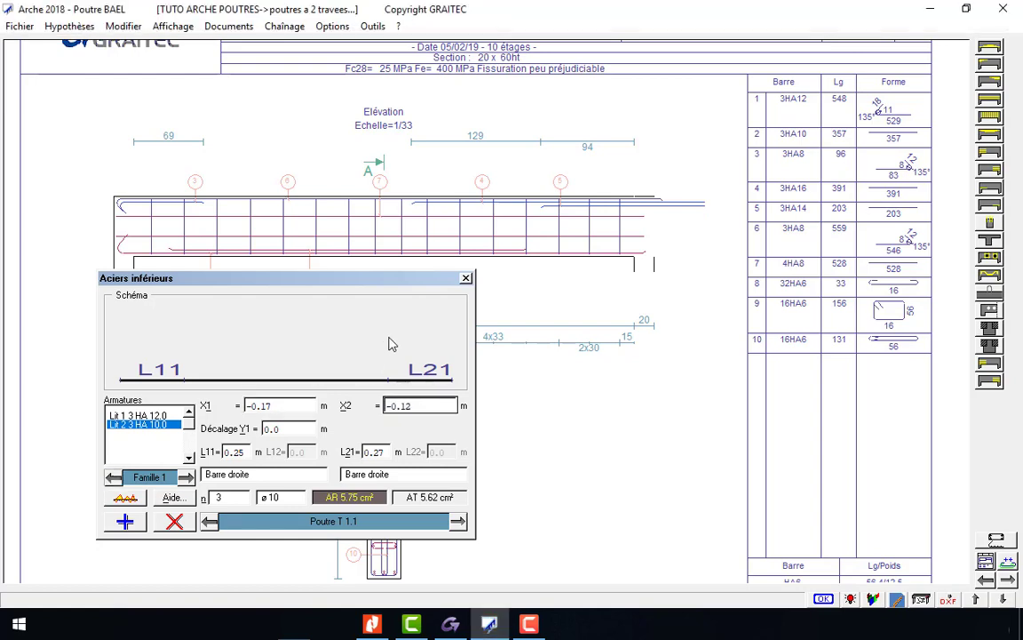
key("Return")
scroll(531, 279, "up", 1)
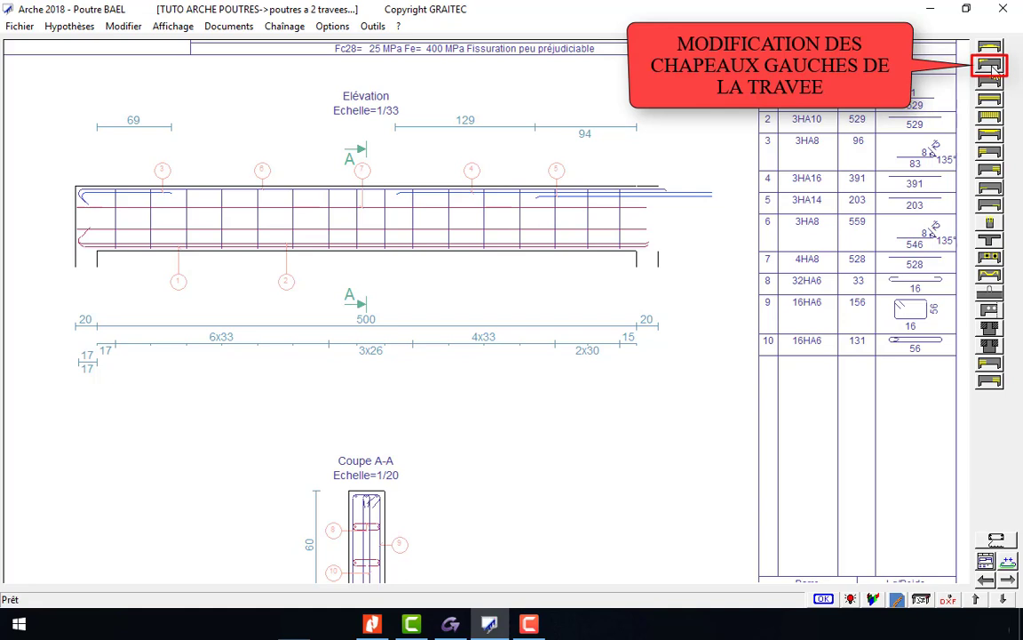
Change the left-support top bars to ø10 with X2 = 0.7 m
left_click(991, 66)
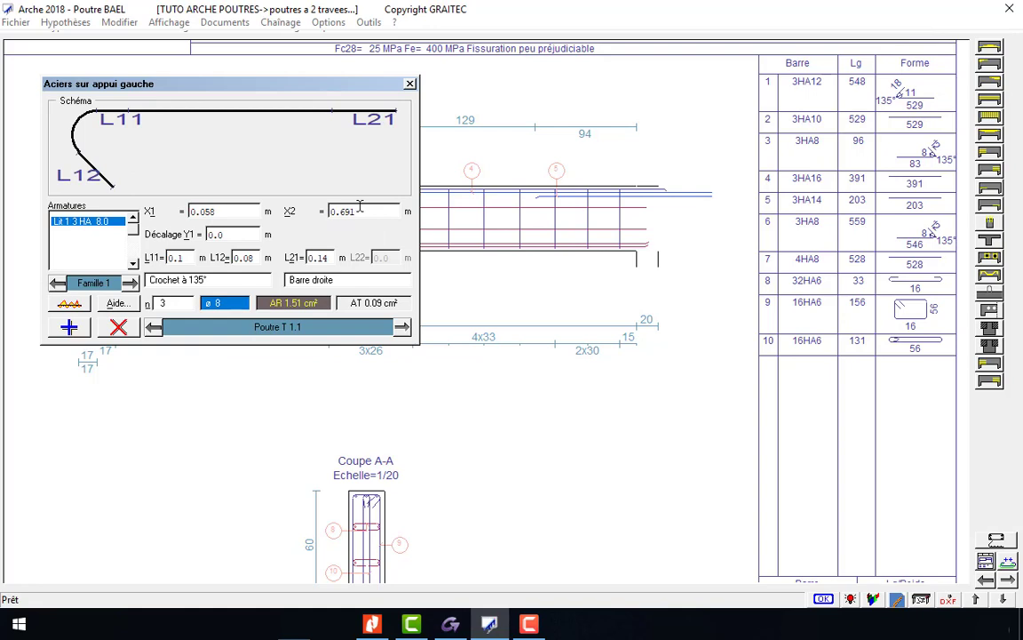
double_click(359, 210)
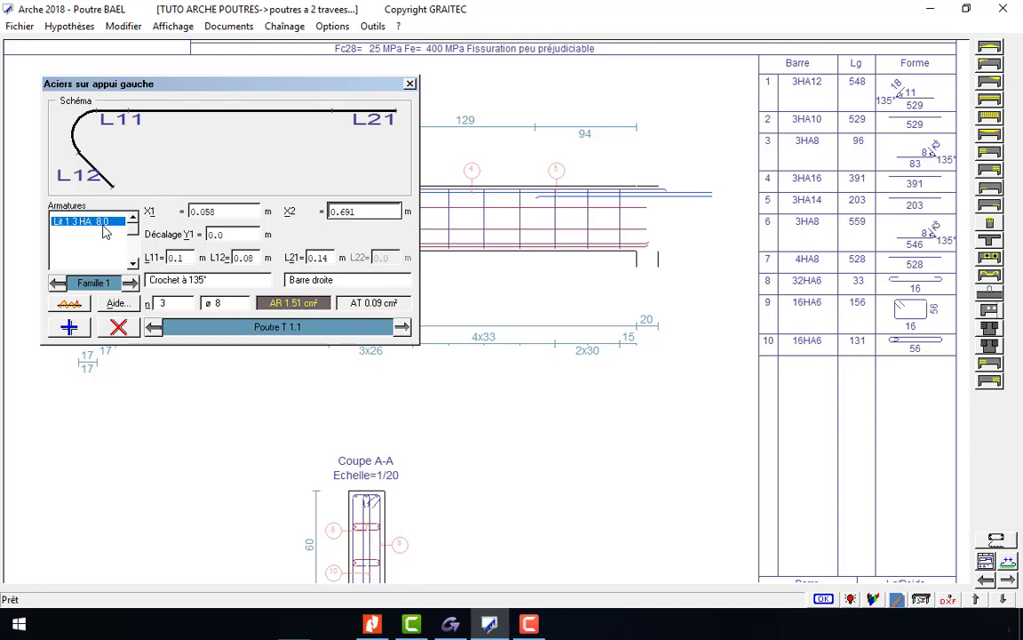
left_click(227, 304)
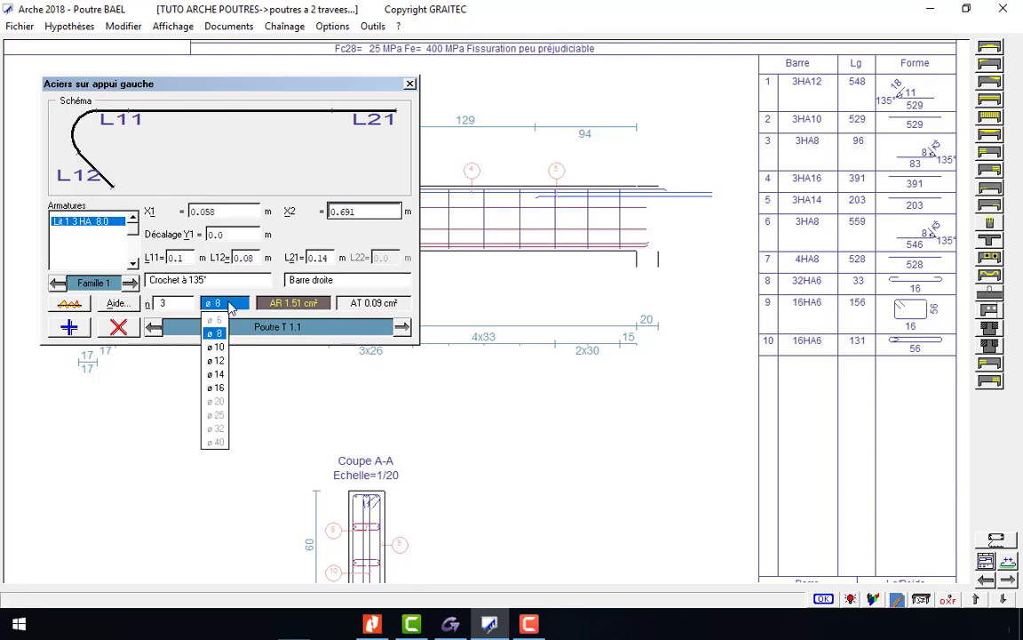
left_click(216, 347)
double_click(370, 211)
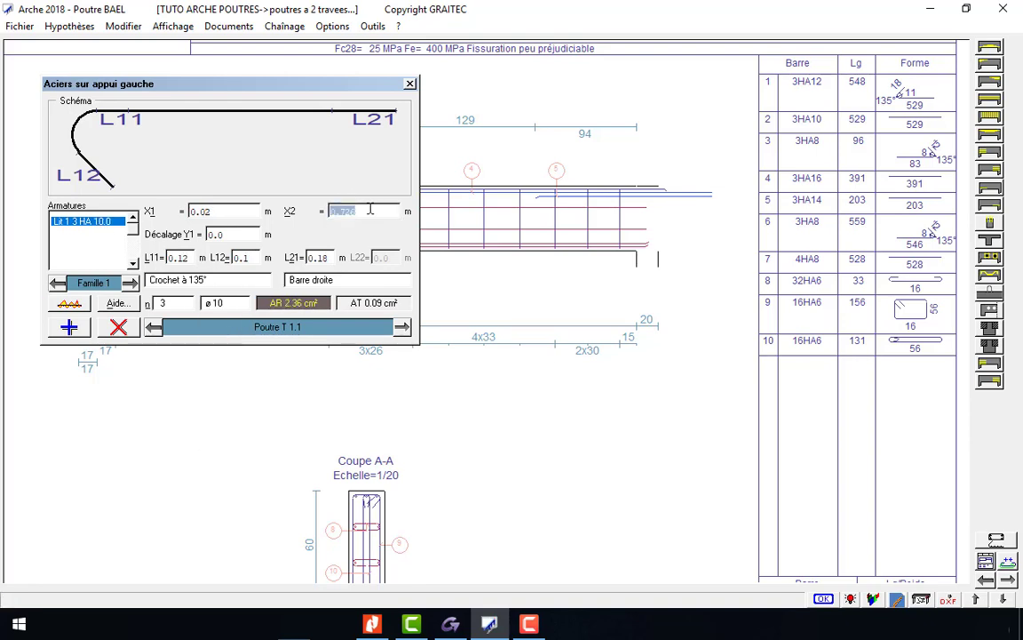
type("0.7")
key("Return")
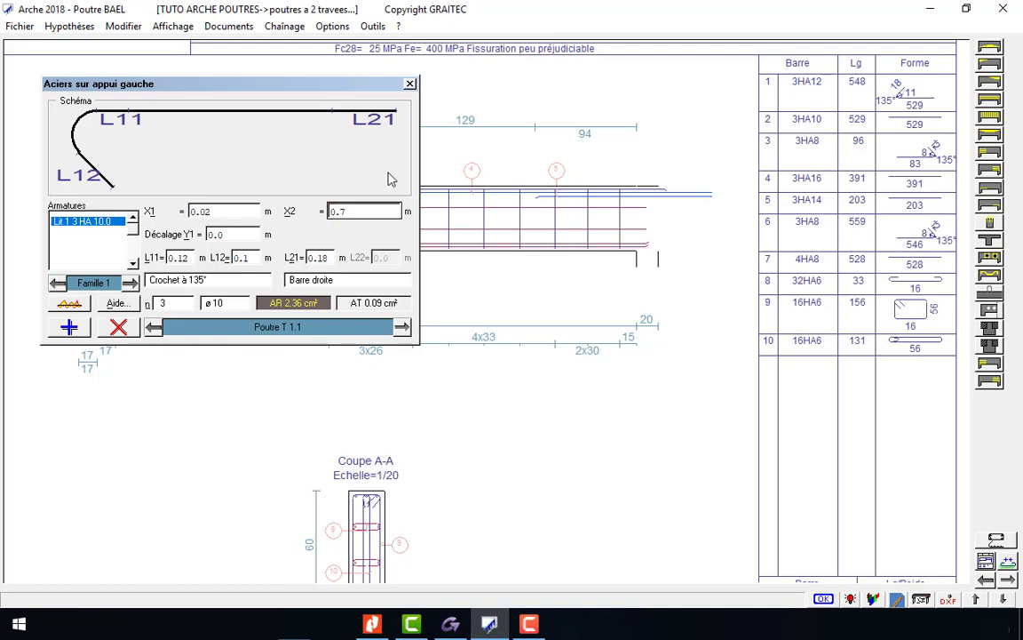
key("Return")
Review the calculation history report, then close it
scroll(206, 160, "up", 1)
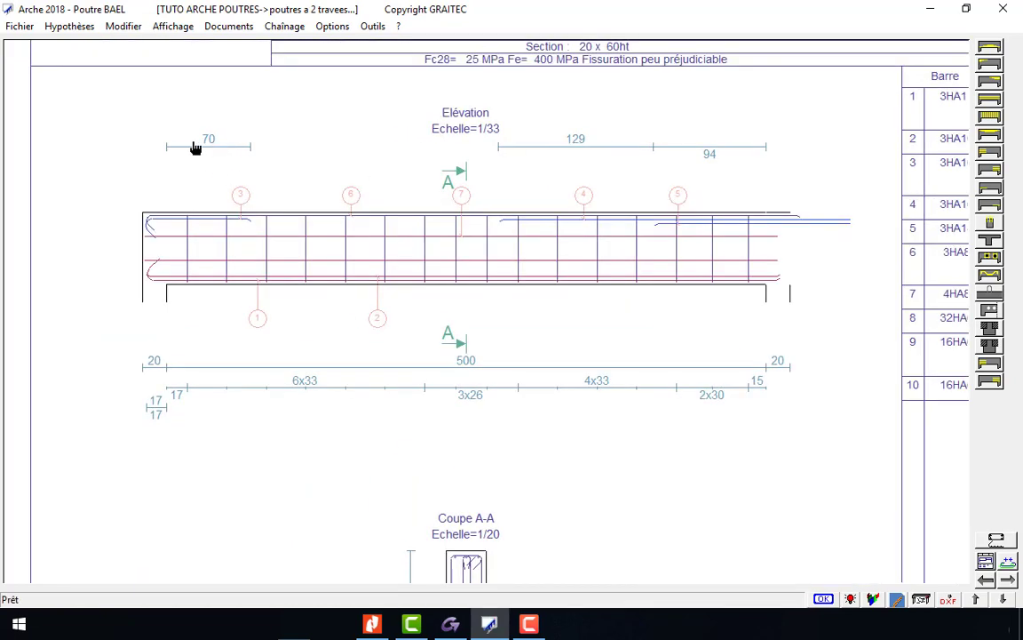
left_click(851, 601)
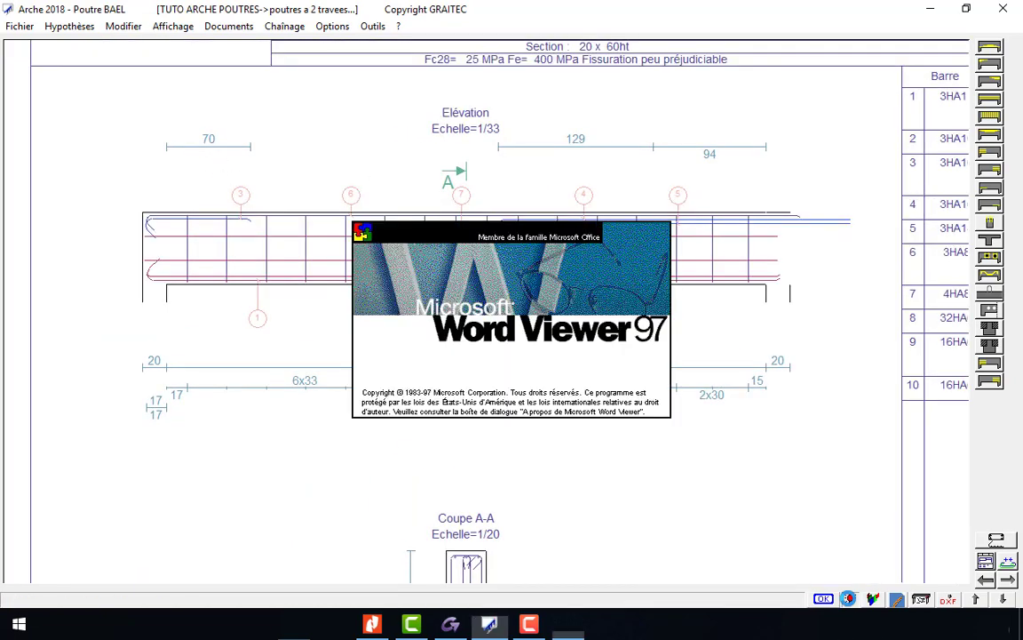
left_click(1003, 8)
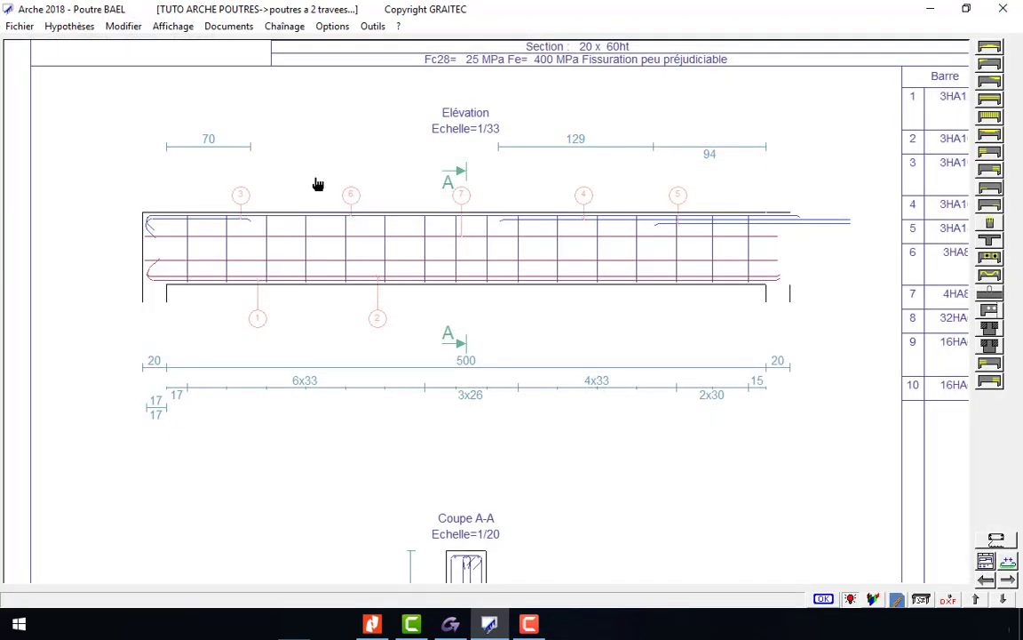
scroll(97, 220, "down", 1)
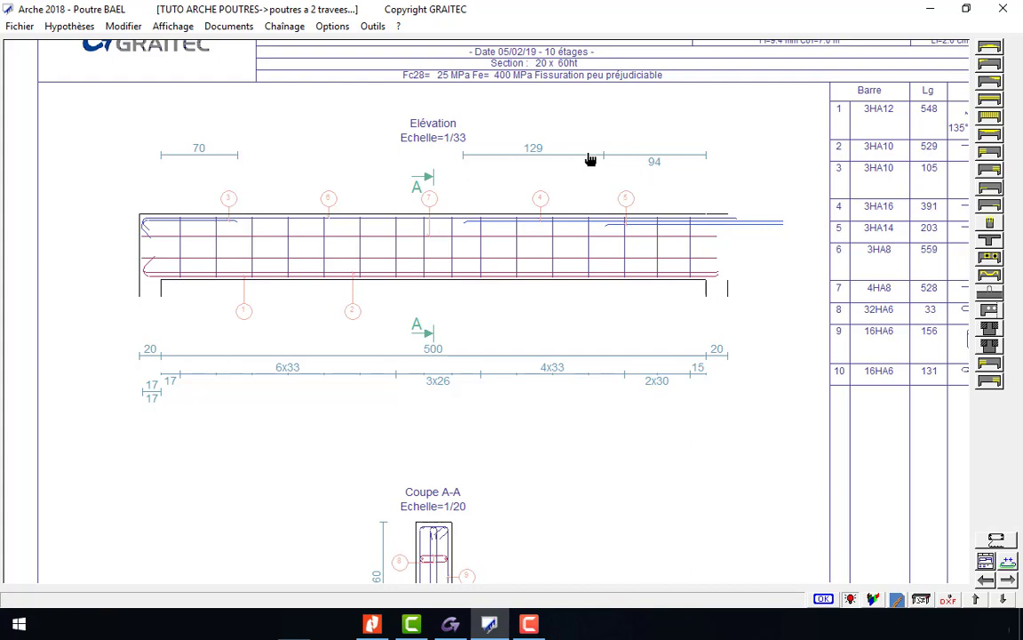
Set both right-support top bar layers (3HA16 and 3HA14) to X2 = 2.3 m
left_click(992, 82)
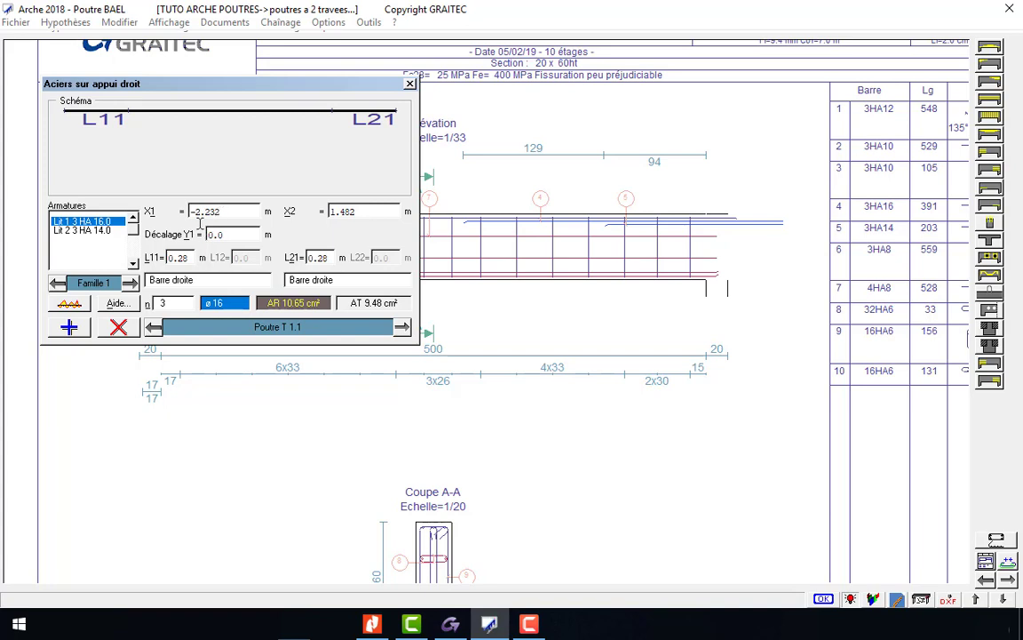
left_click(242, 208)
type("-")
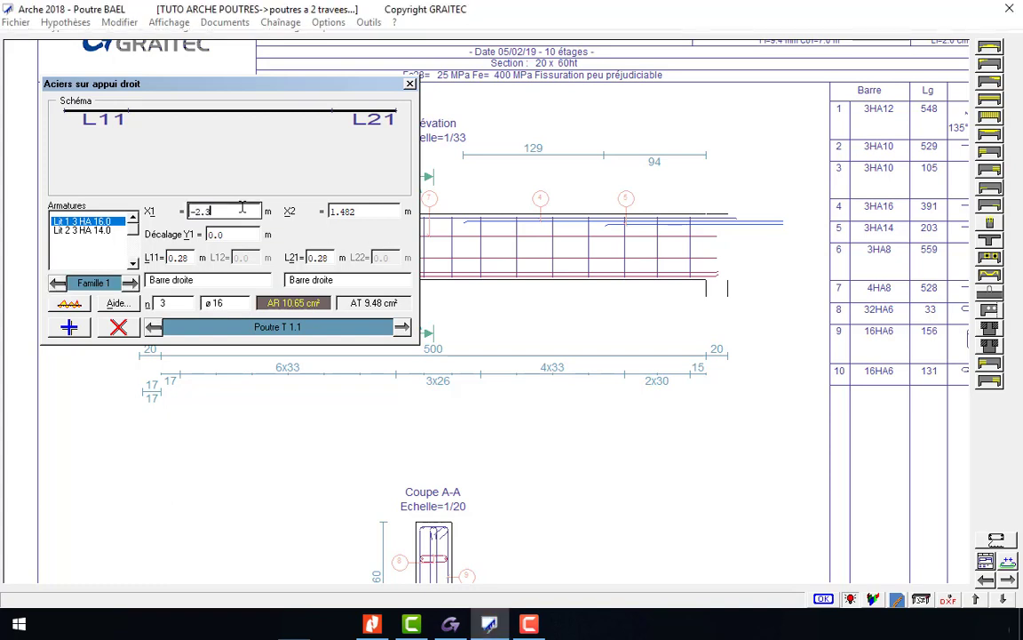
double_click(364, 210)
type("2.3")
left_click(100, 231)
double_click(216, 211)
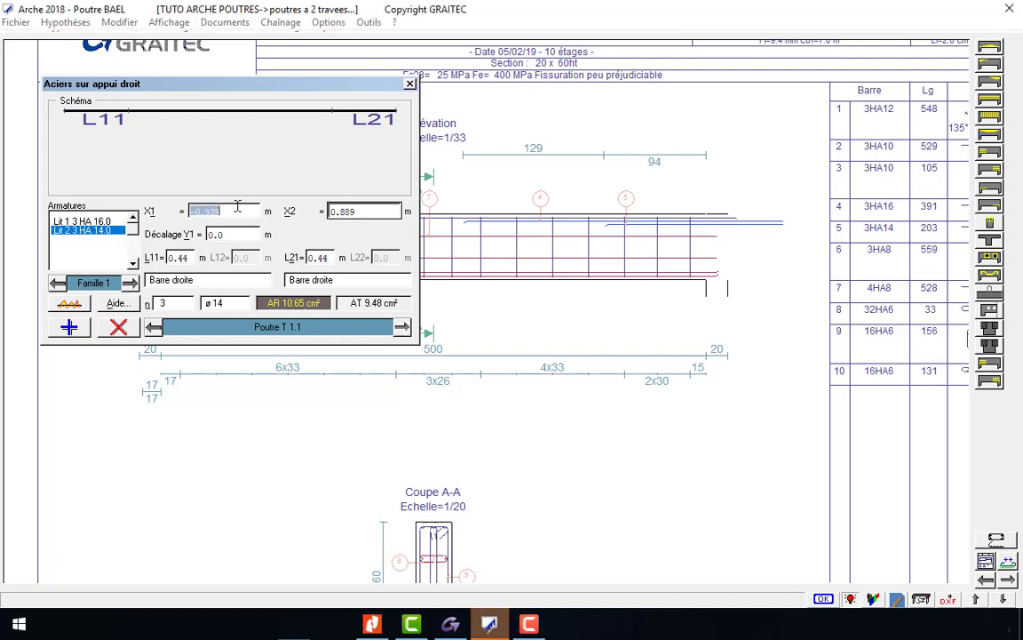
type("-")
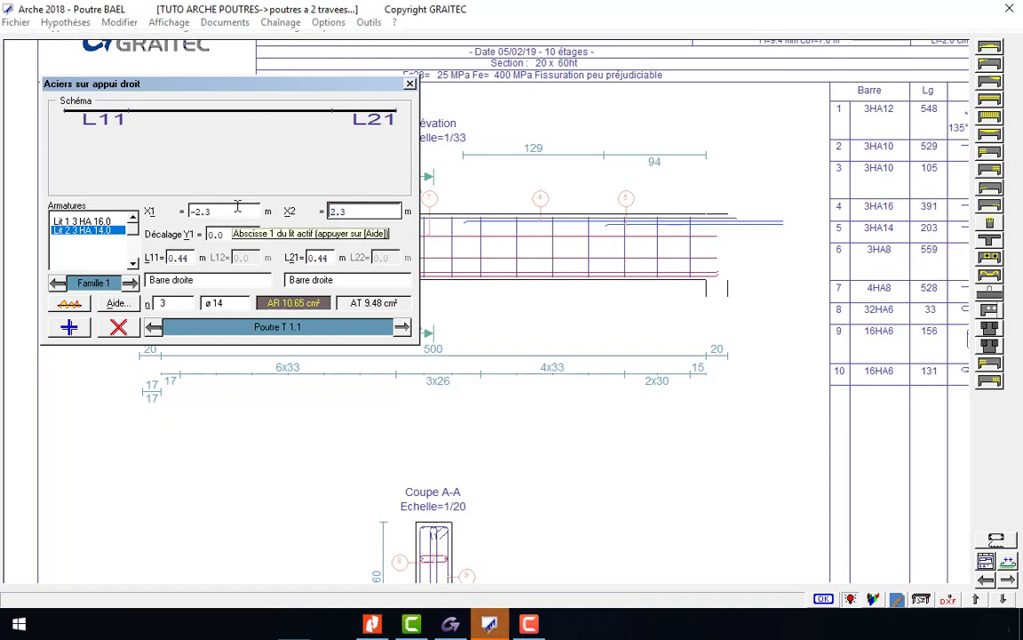
key("Tab")
type("2.3")
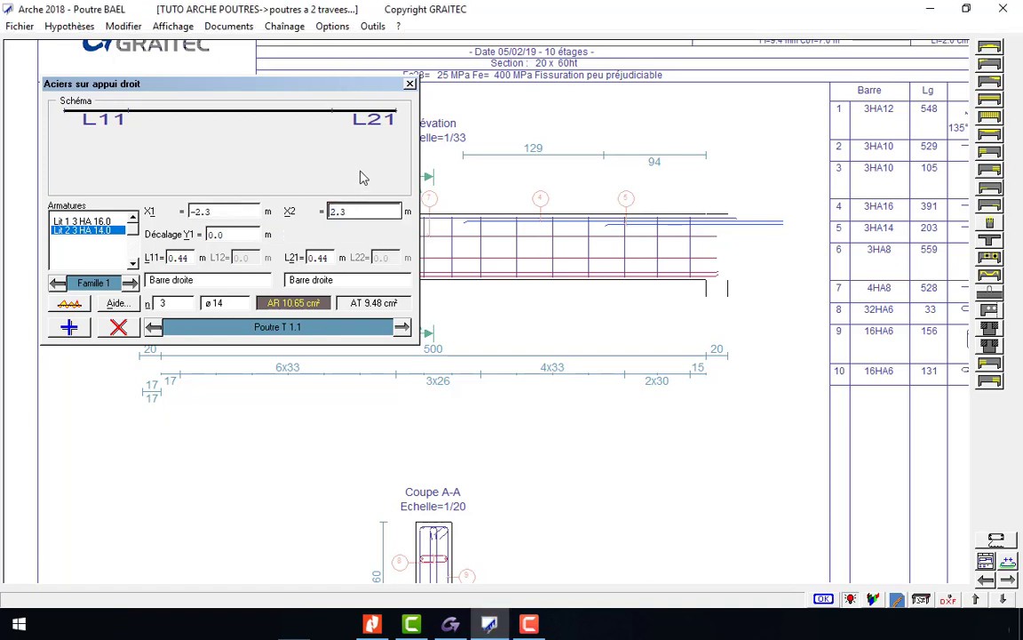
key("Return")
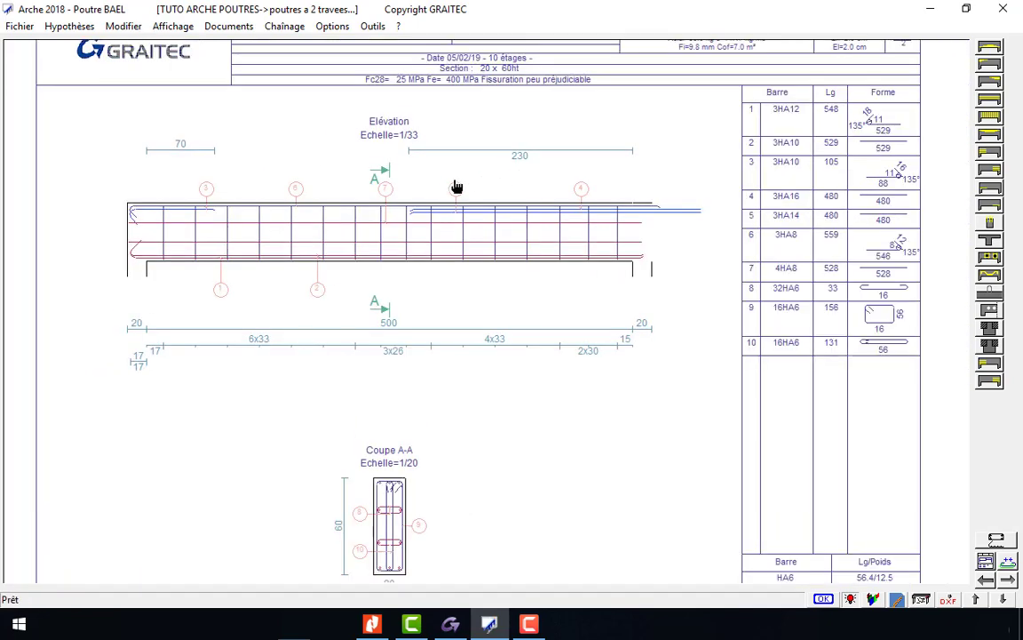
Display Poutre T 1.2's reinforcement drawing: the 600 cm elevation with section B-B
scroll(604, 208, "up", 2)
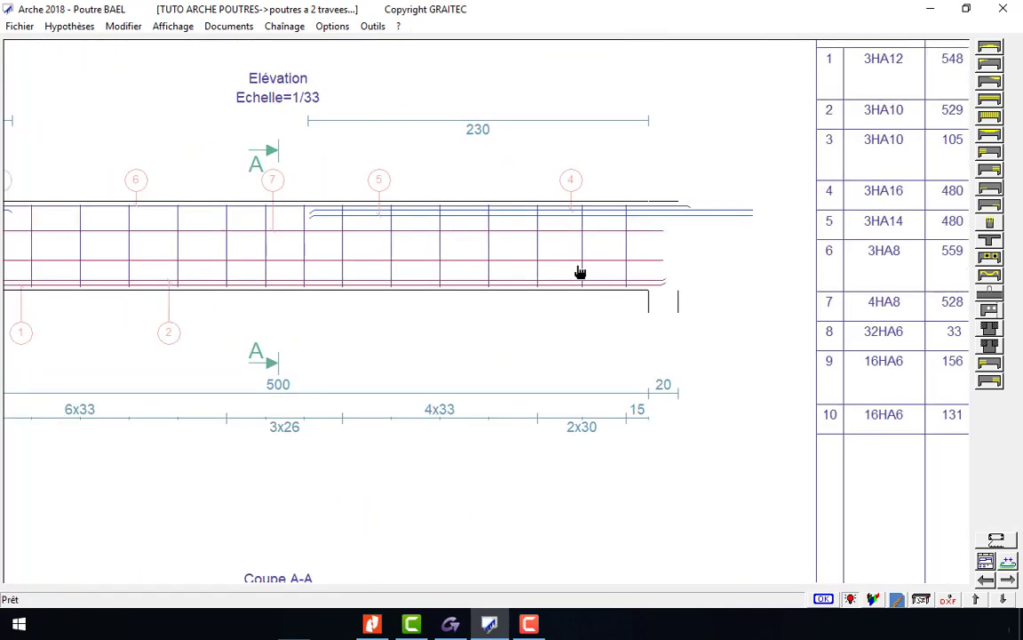
scroll(323, 225, "down", 2)
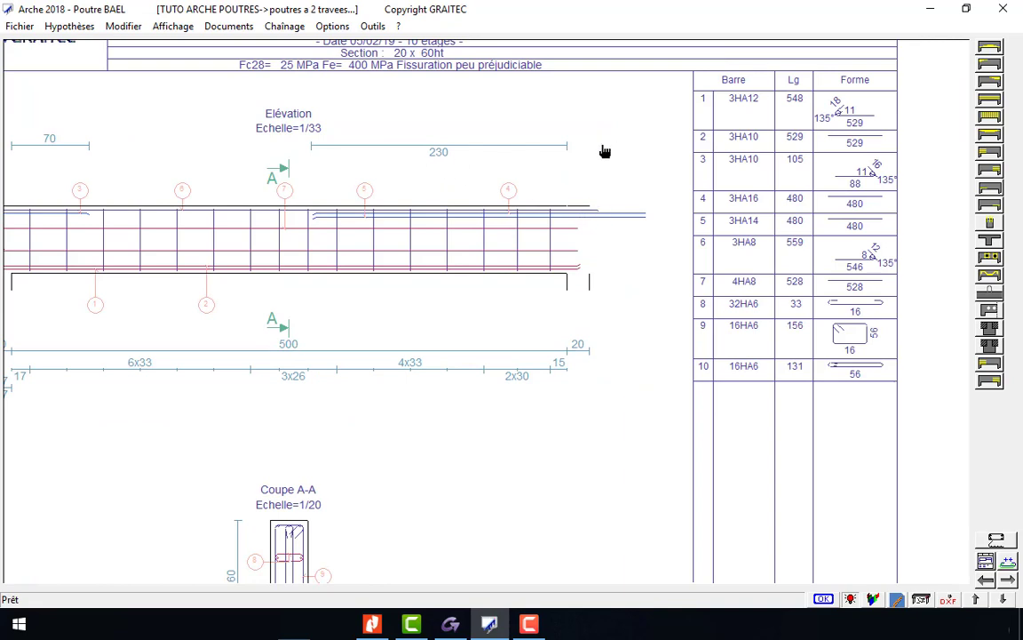
scroll(604, 151, "down", 1)
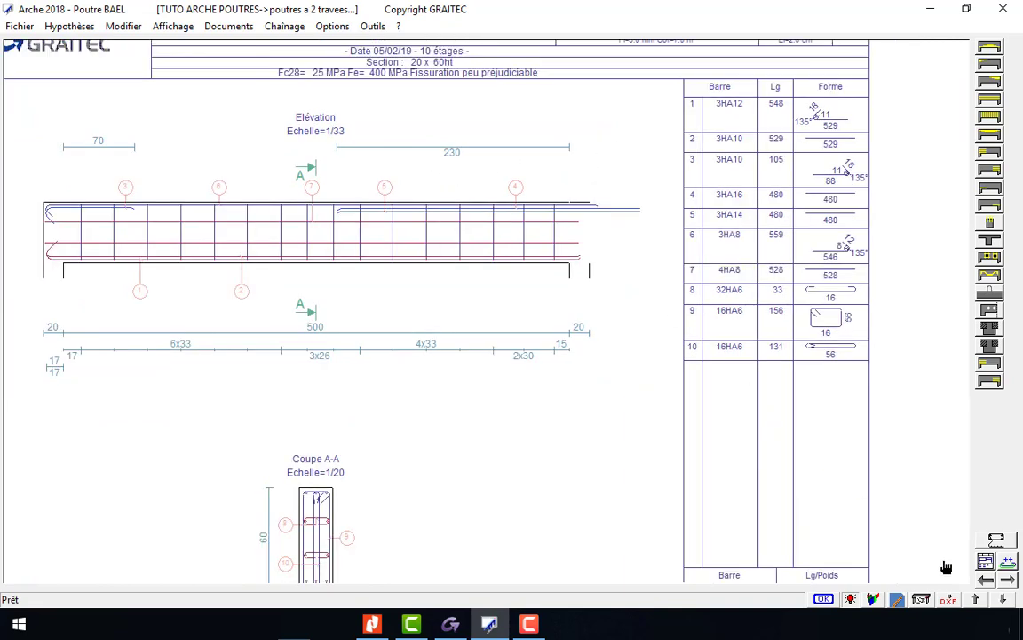
left_click(1008, 582)
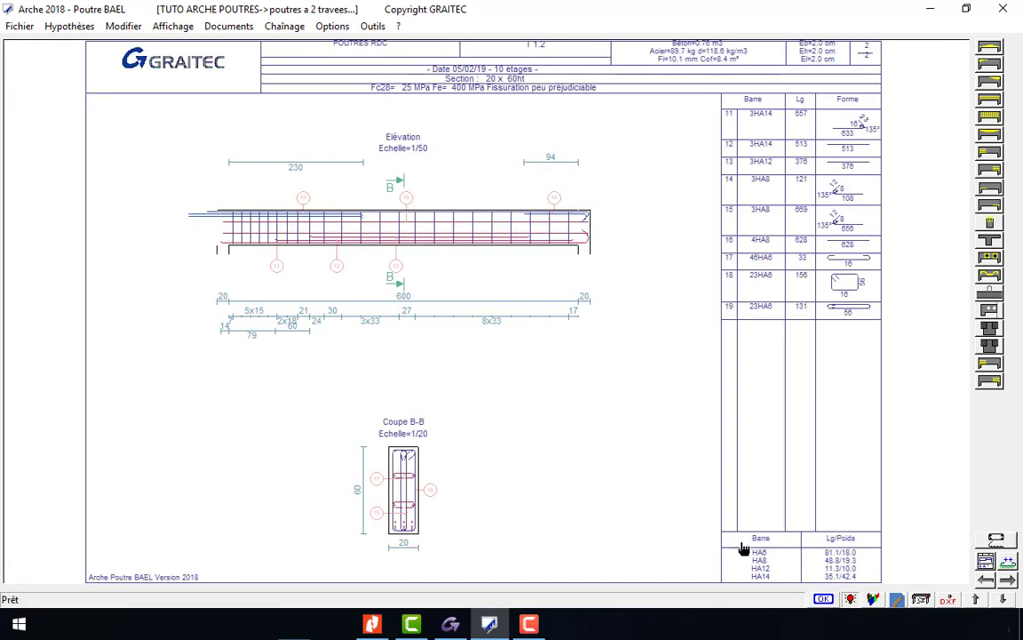
scroll(327, 205, "up", 3)
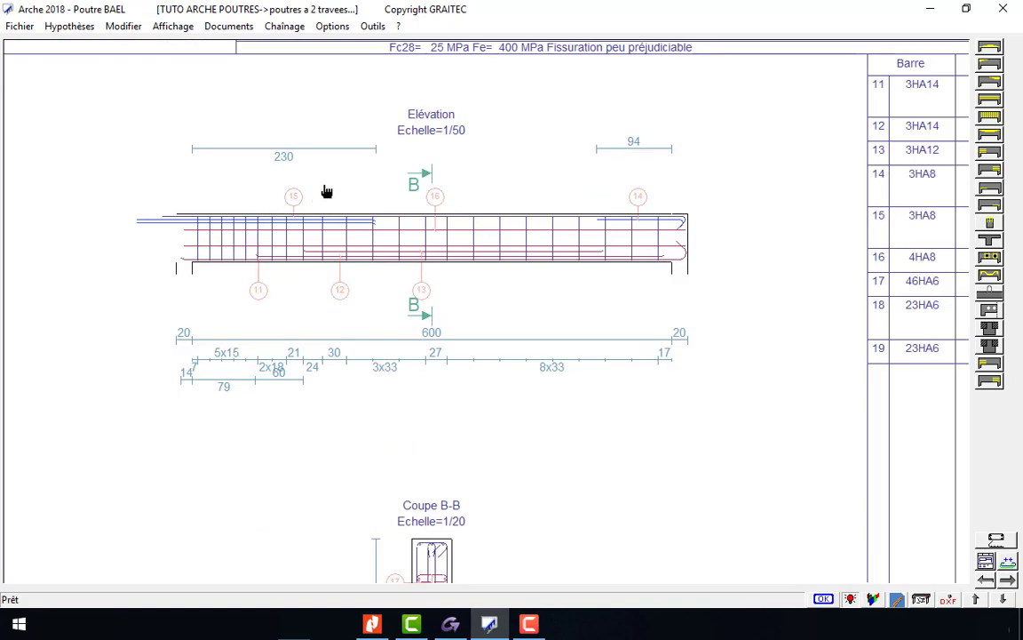
scroll(267, 152, "down", 1)
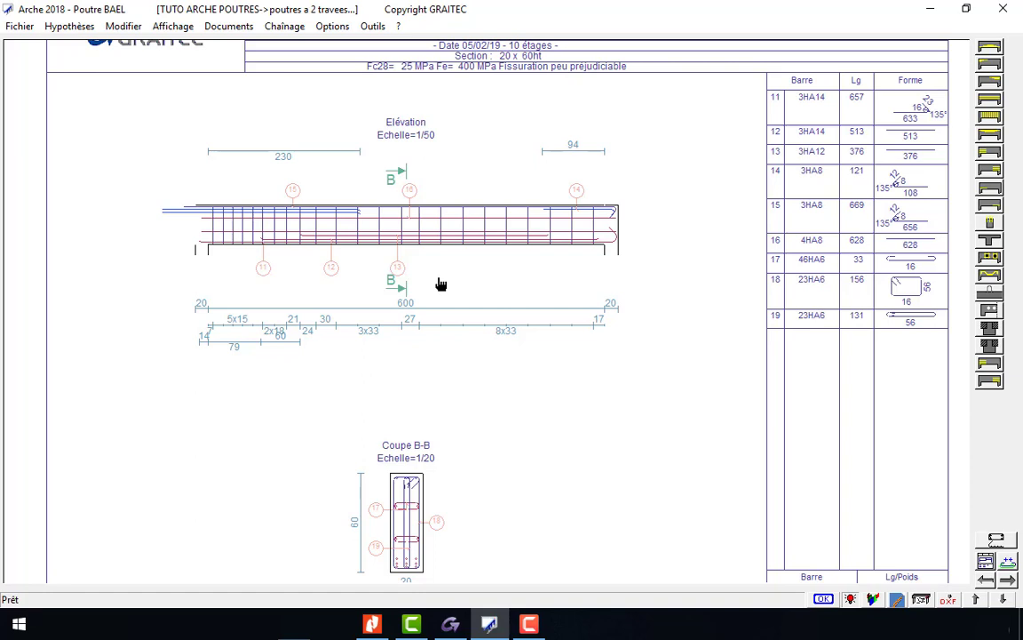
Set second-span bottom layers 2 and 3 to X1 = -0.14 and X2 = -0.185
left_click(991, 51)
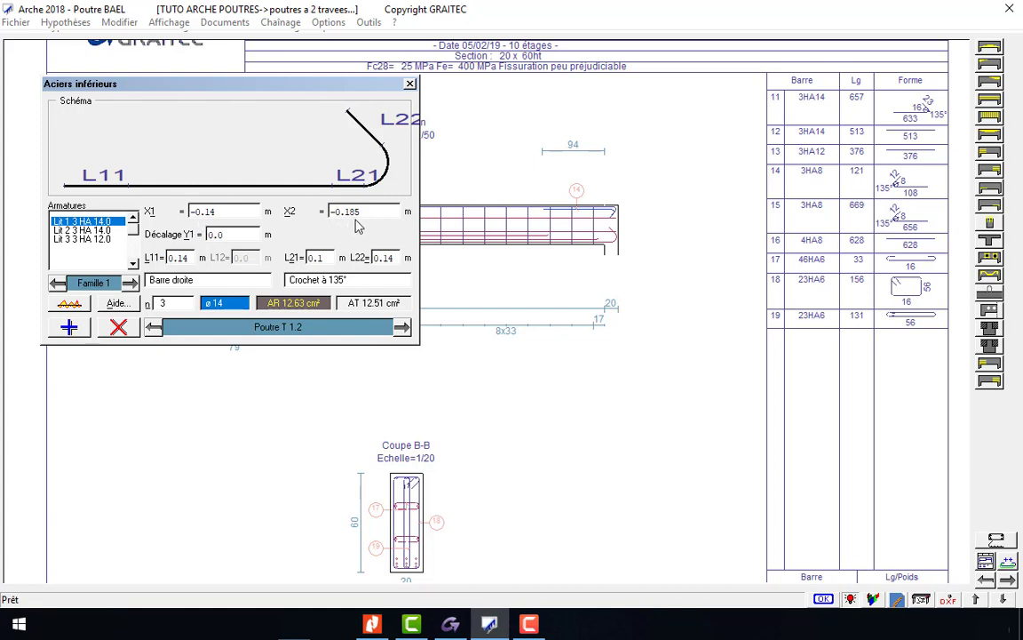
left_click(85, 230)
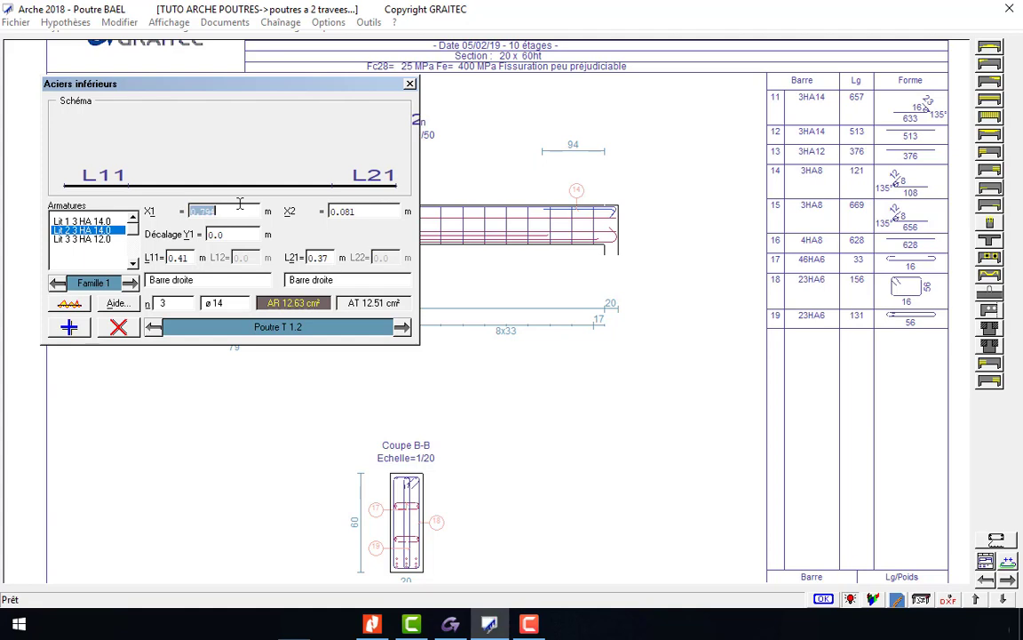
type("-")
double_click(371, 210)
type("-")
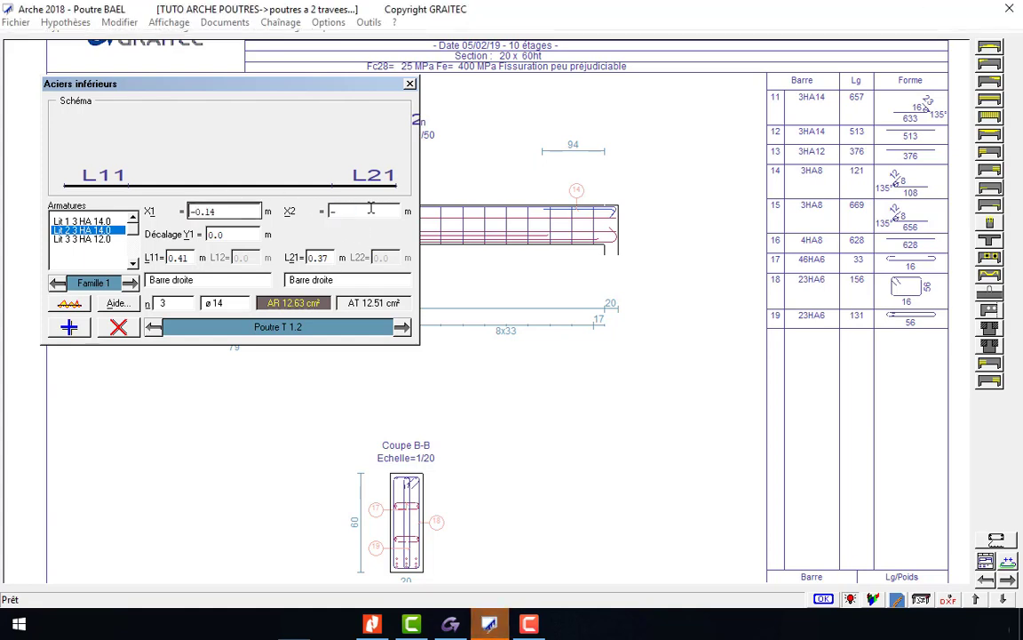
type("0.185")
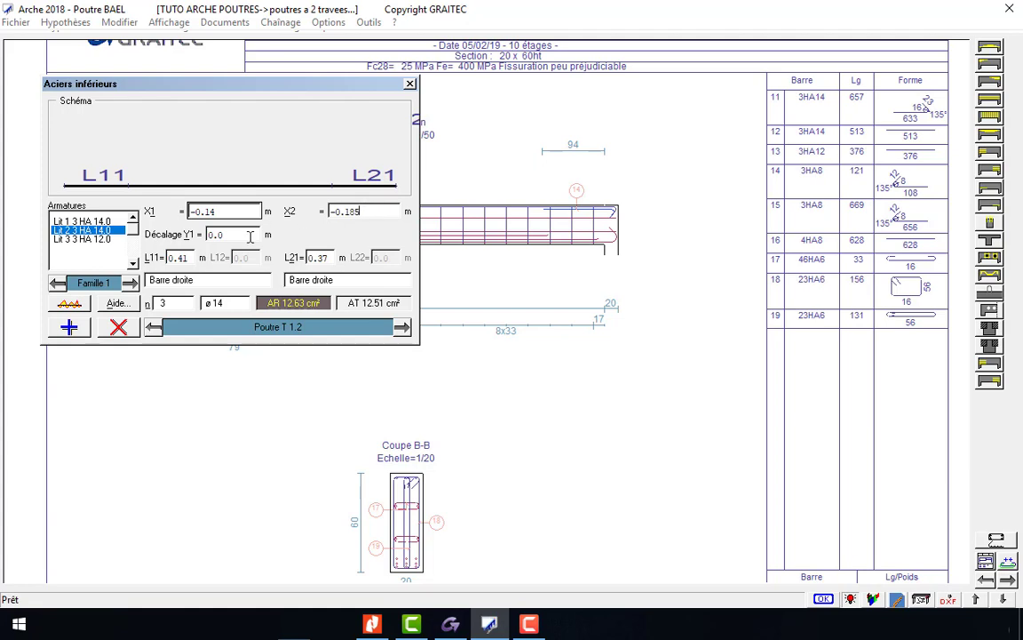
left_click(81, 238)
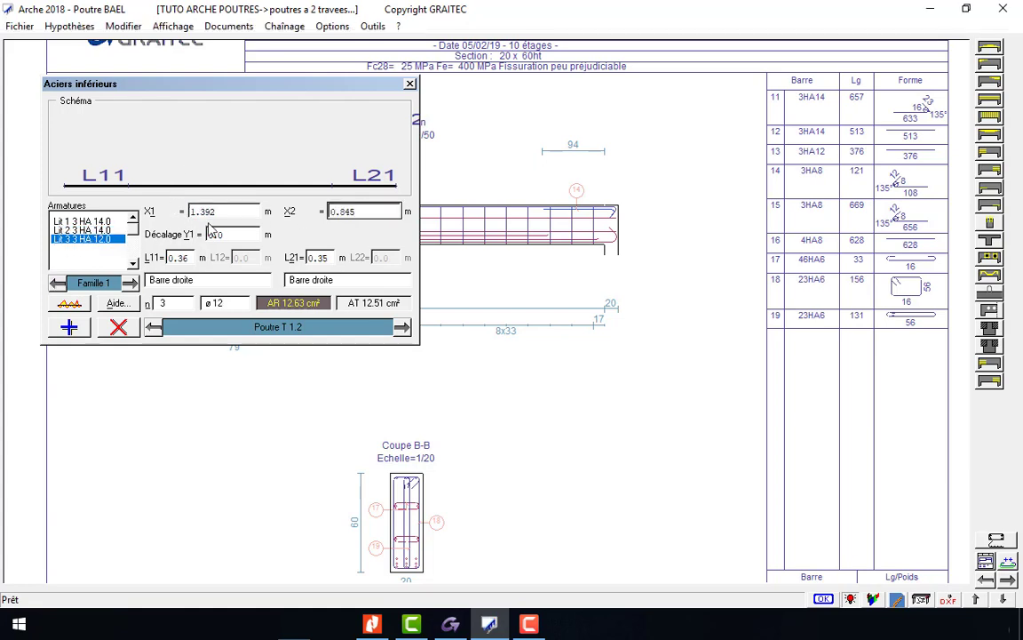
double_click(224, 210)
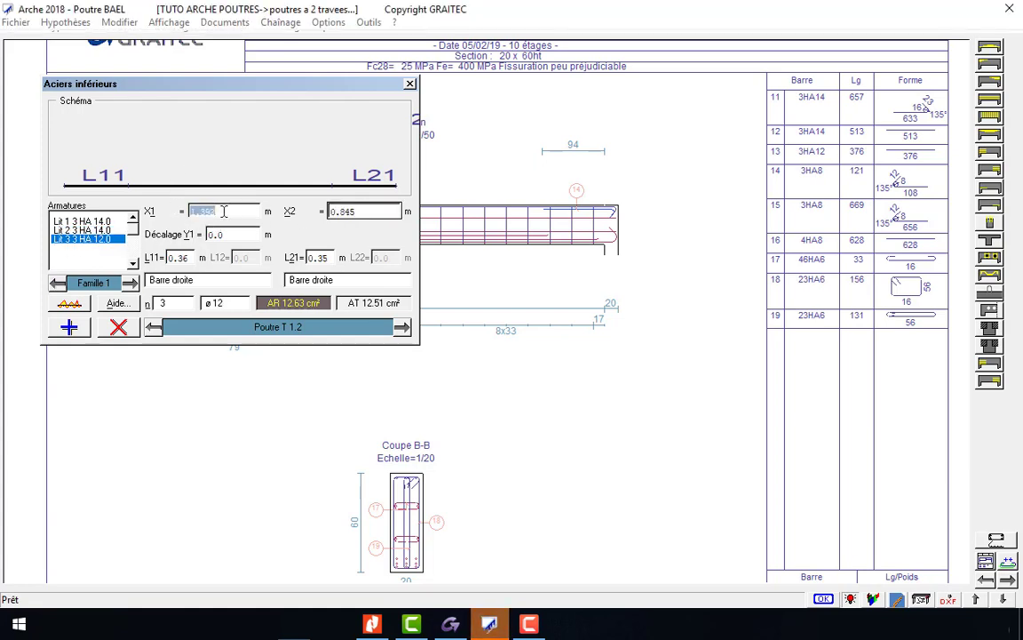
type("-0.14")
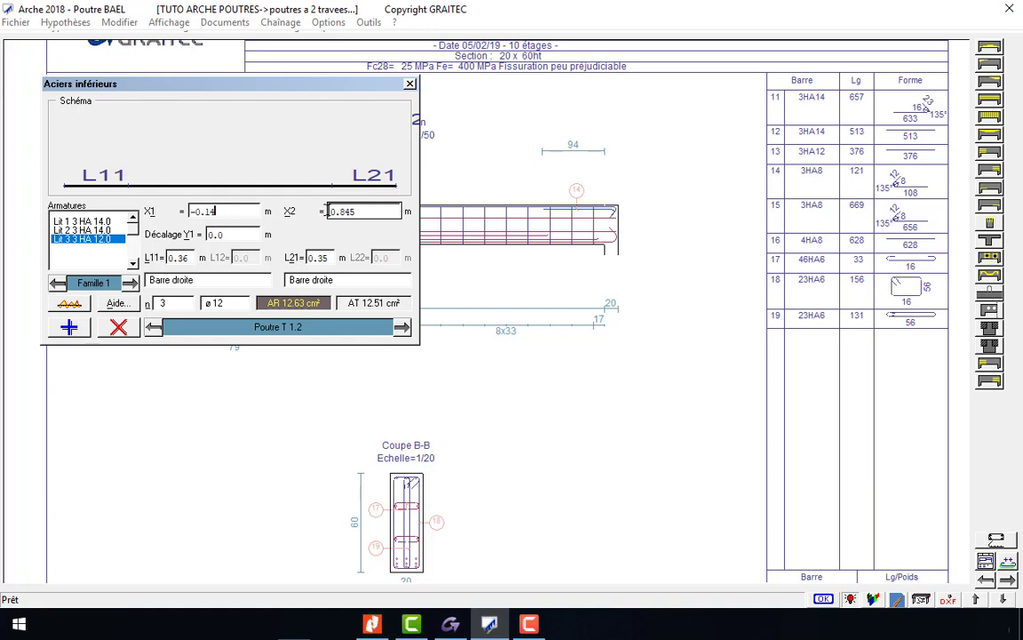
double_click(329, 211)
type("-0.")
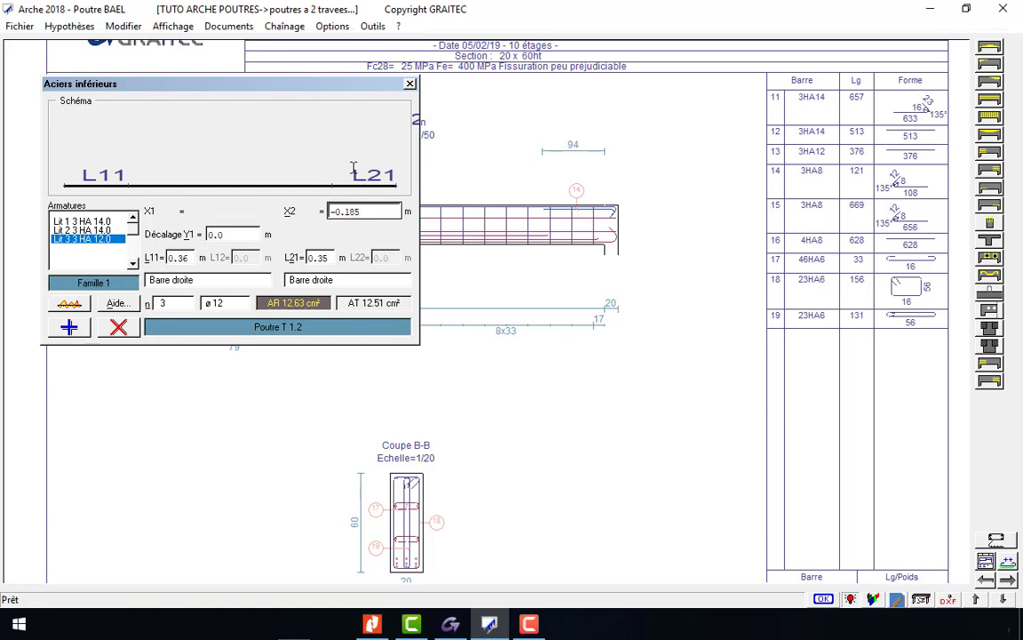
key("Return")
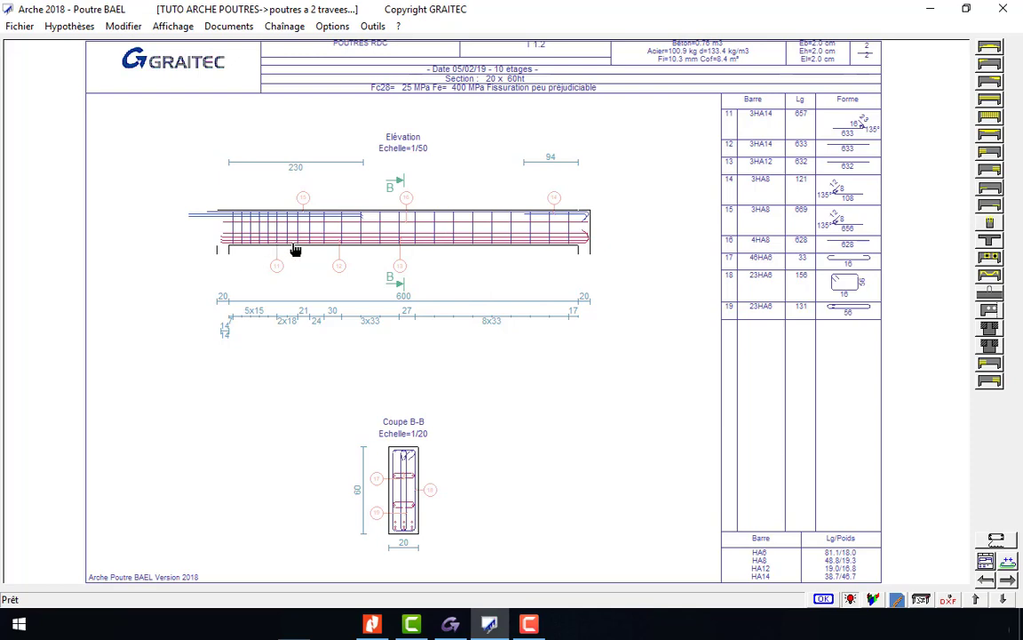
scroll(561, 203, "up", 1)
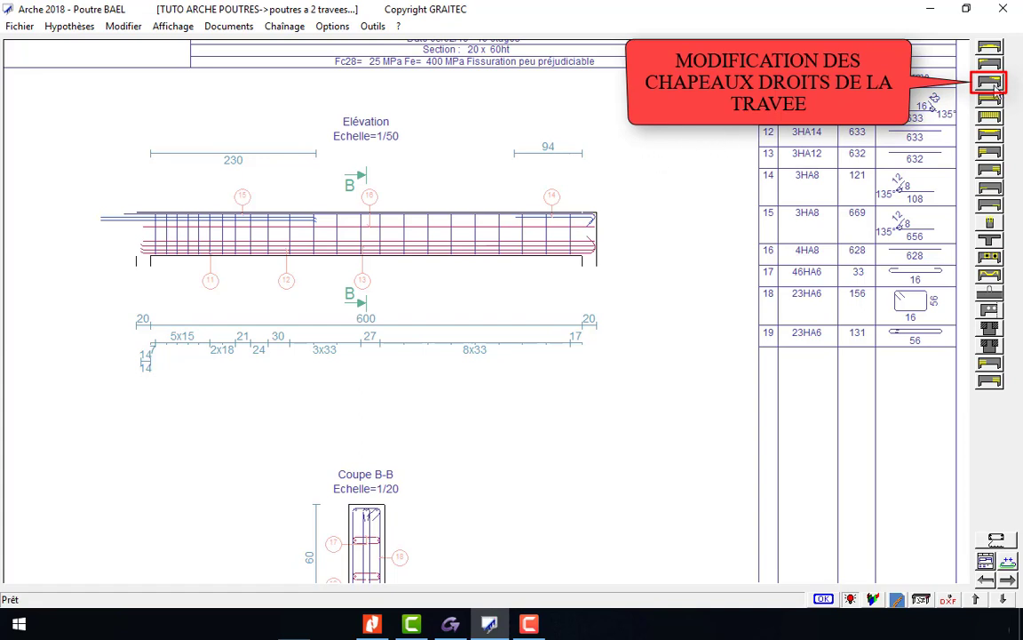
Change the second span's right-support top bars to ø10 with X1 = -0.9 m
left_click(993, 85)
left_click(991, 83)
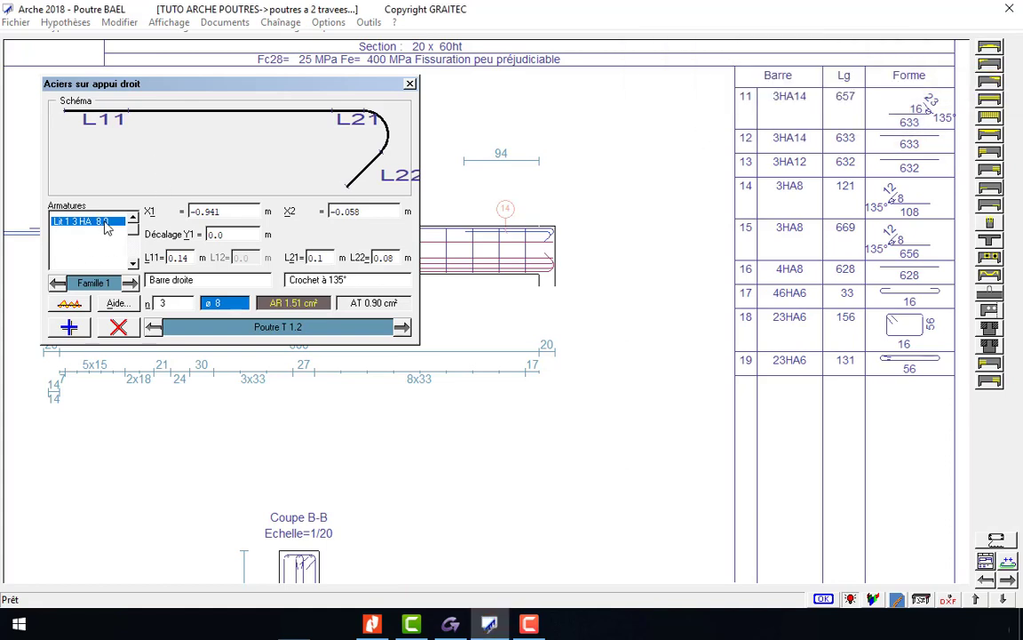
left_click(227, 304)
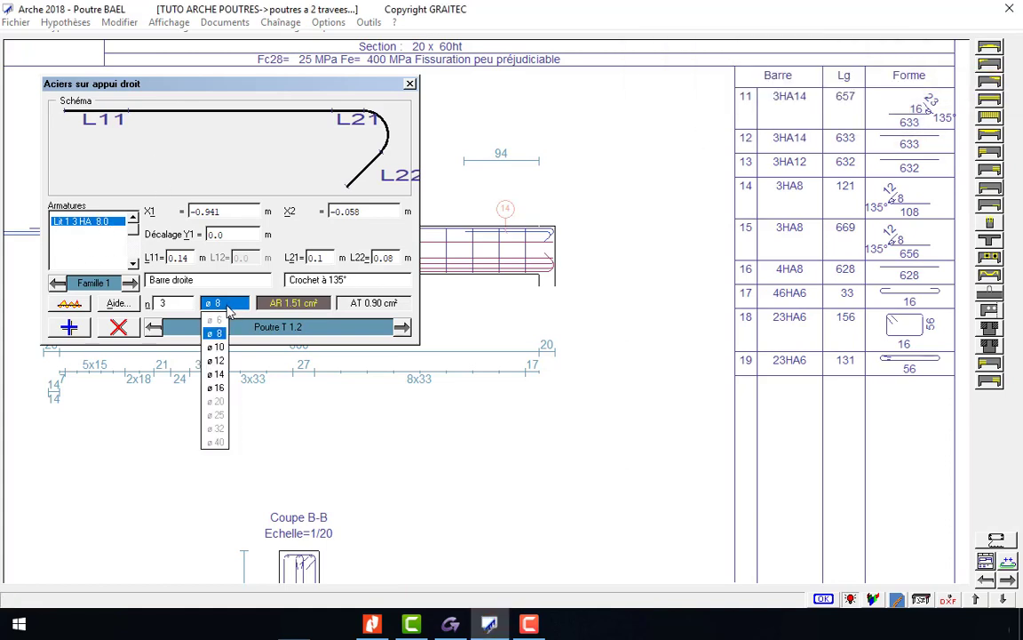
left_click(215, 346)
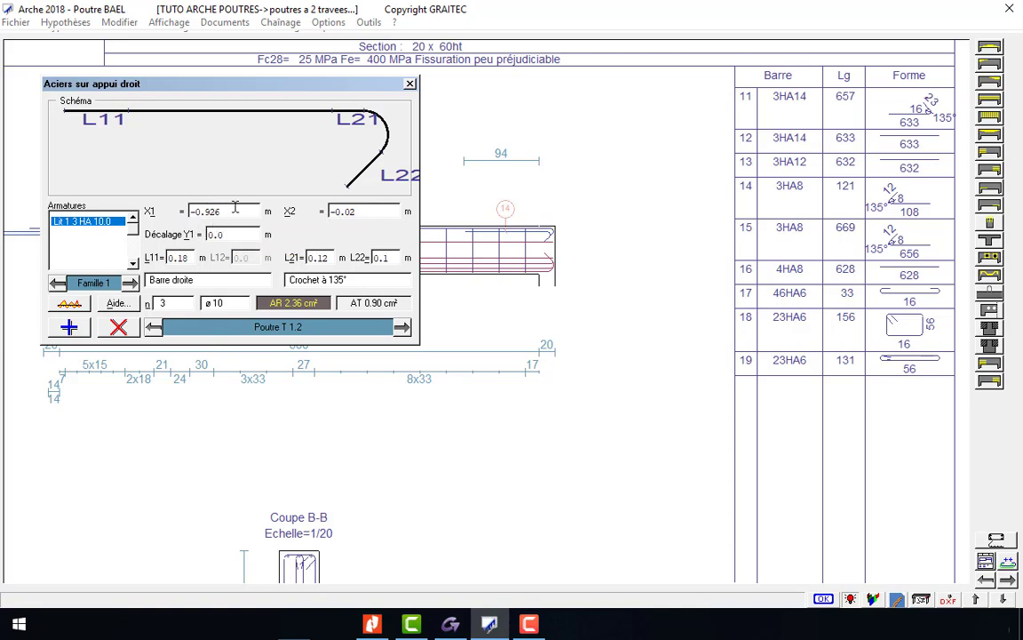
double_click(235, 207)
type("-")
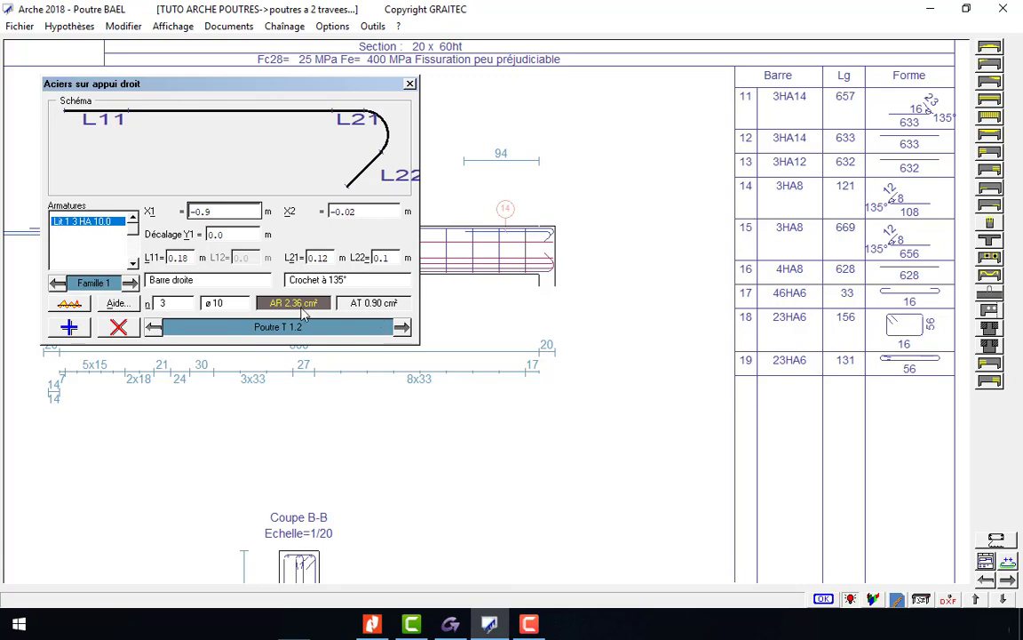
key("Escape")
scroll(568, 178, "up", 1)
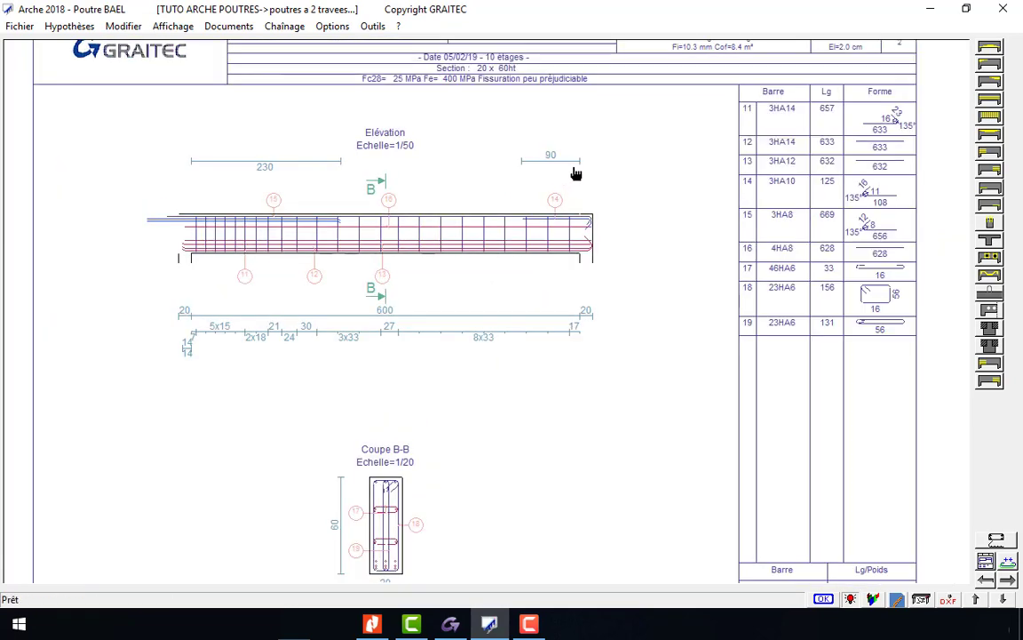
scroll(554, 167, "up", 1)
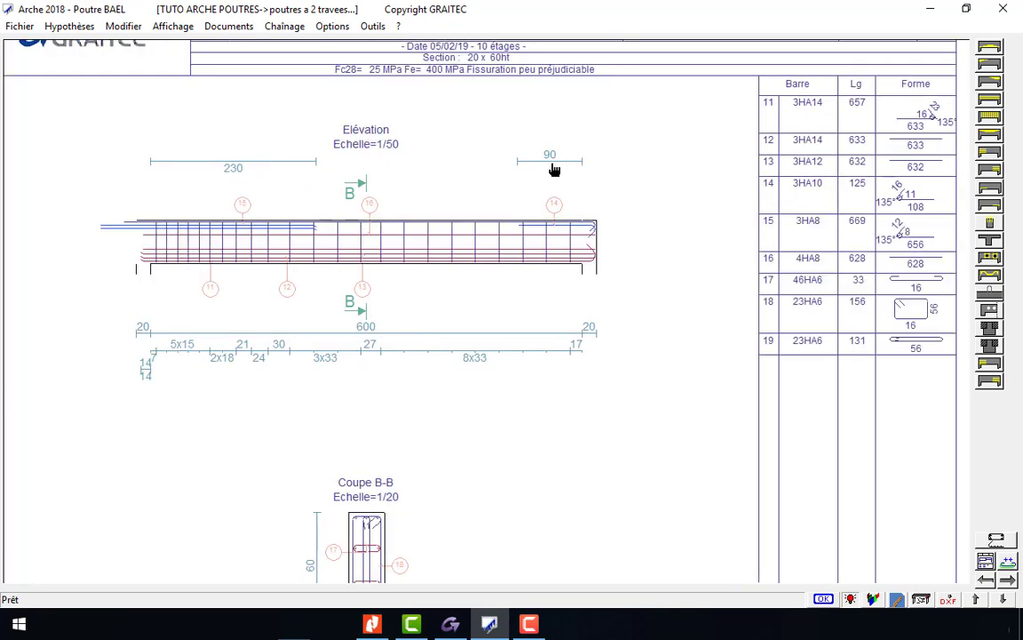
scroll(559, 226, "up", 1)
scroll(412, 191, "down", 1)
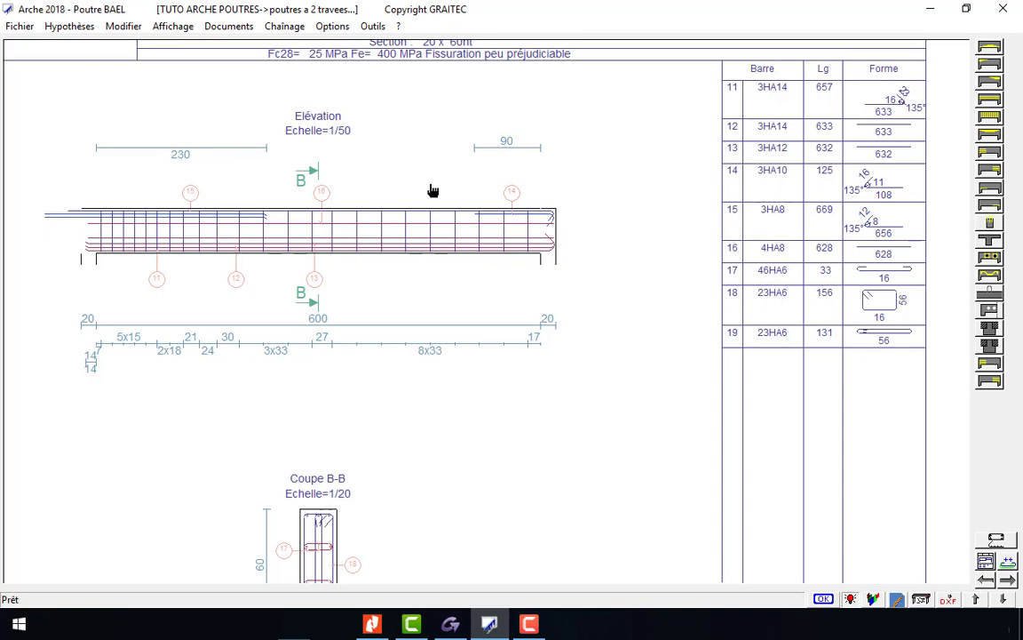
scroll(497, 267, "down", 1)
scroll(499, 273, "up", 1)
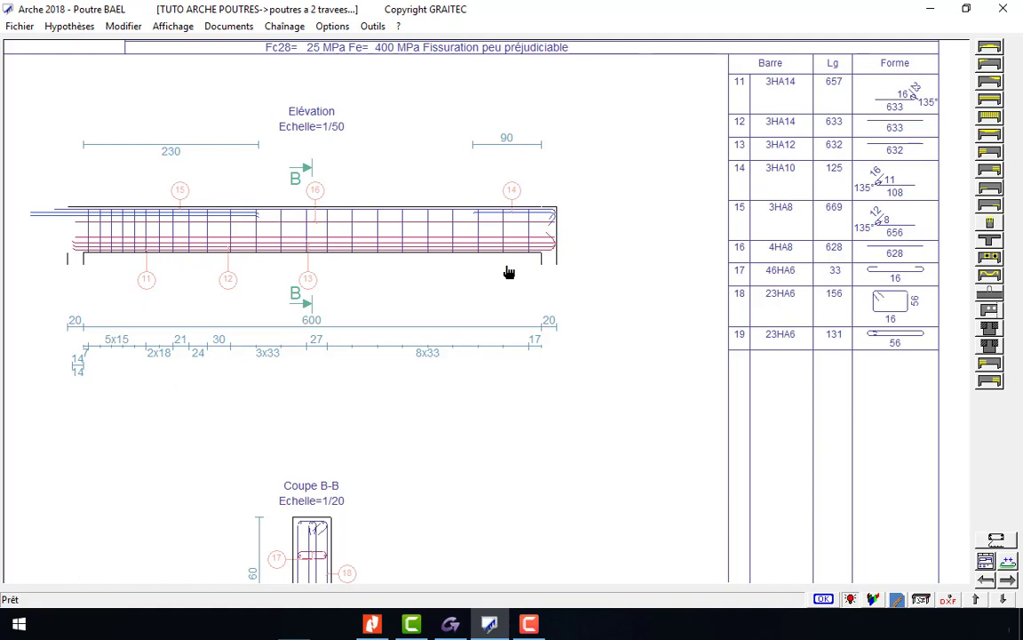
left_click(993, 102)
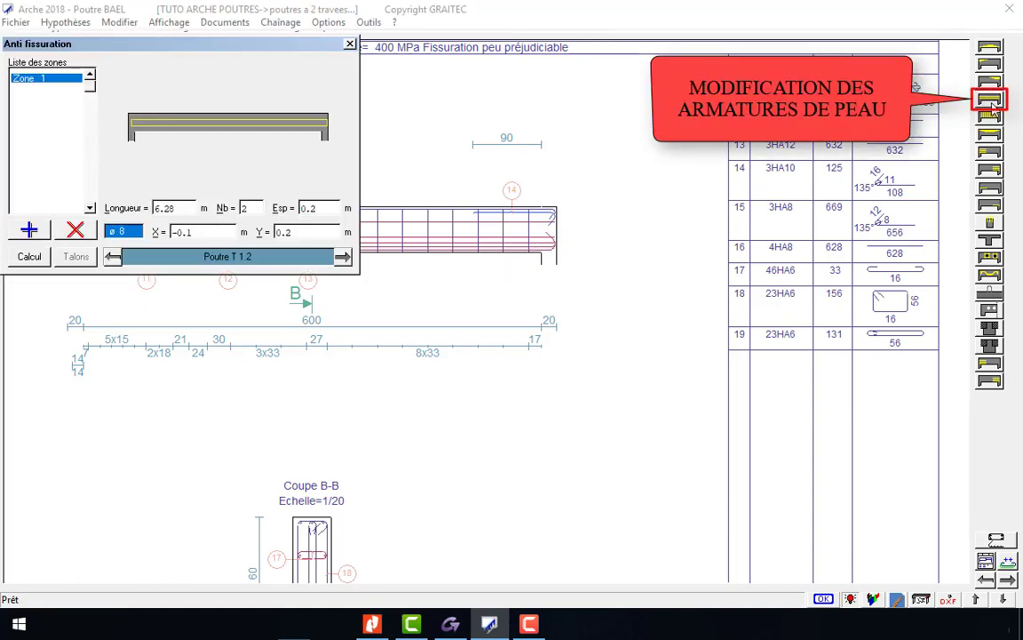
left_click(129, 235)
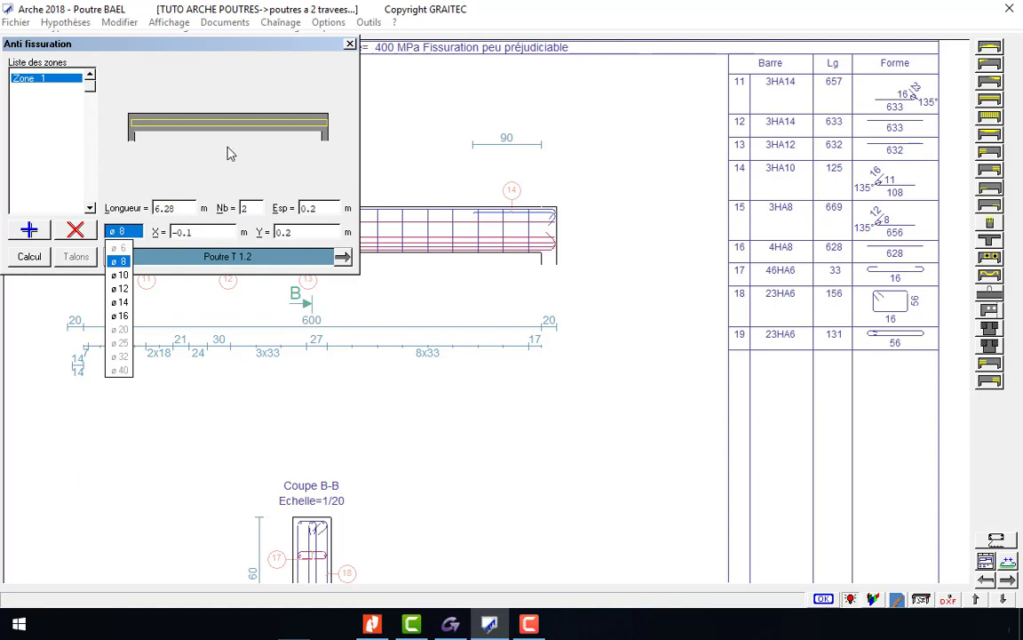
left_click(253, 197)
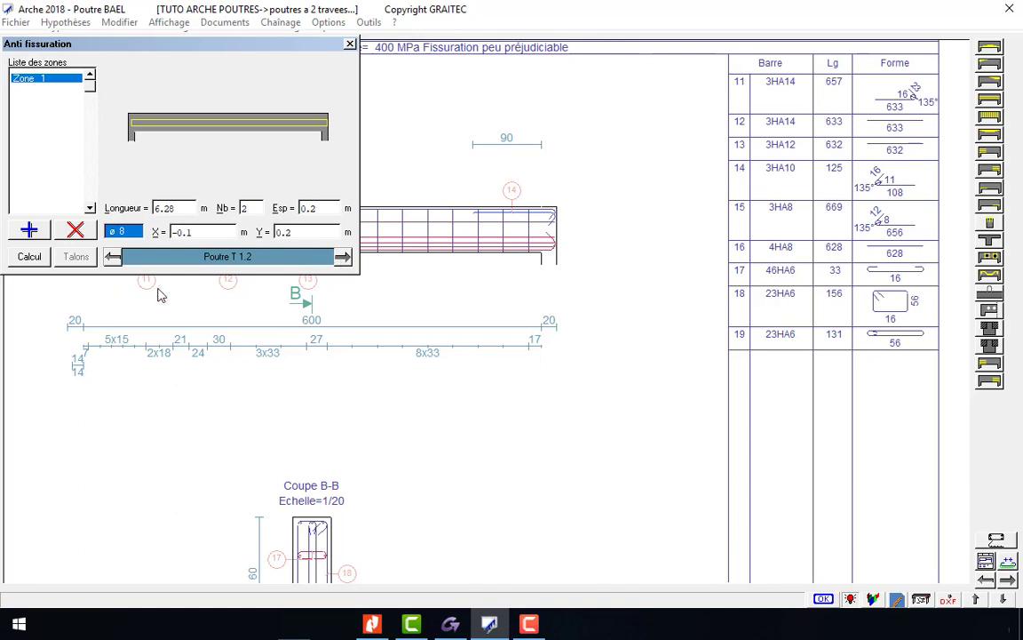
left_click(112, 259)
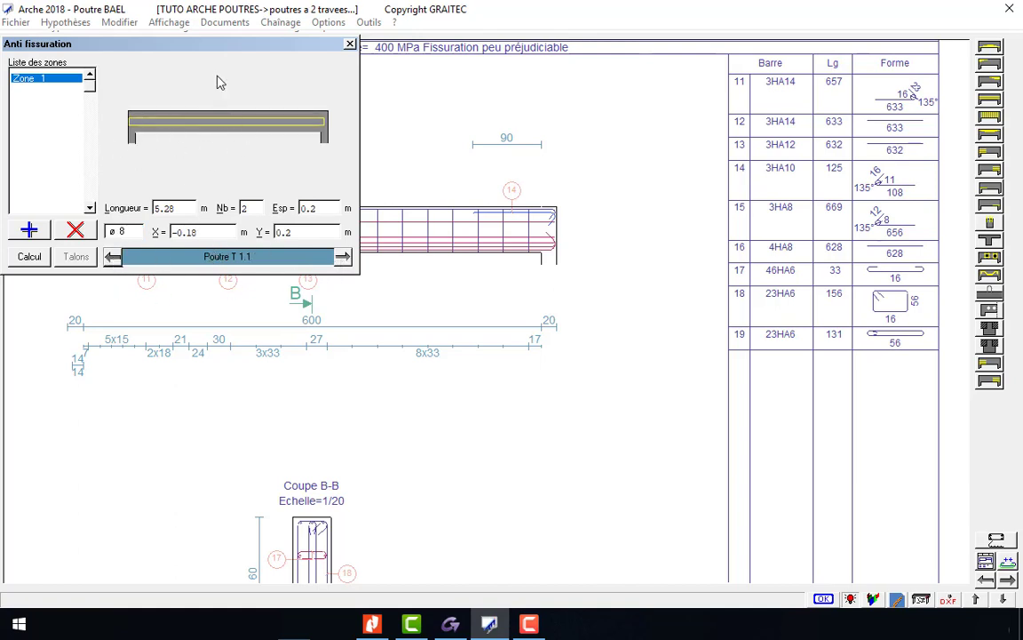
key("Escape")
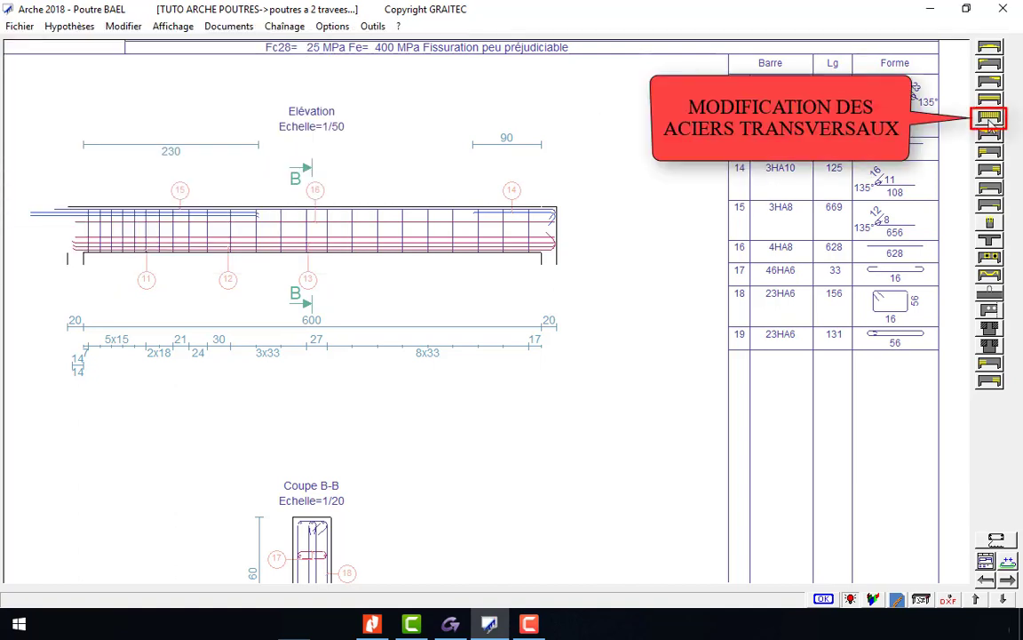
Review the 6 mm stirrup diameter, shapes and each stirrup group of the current span
left_click(990, 122)
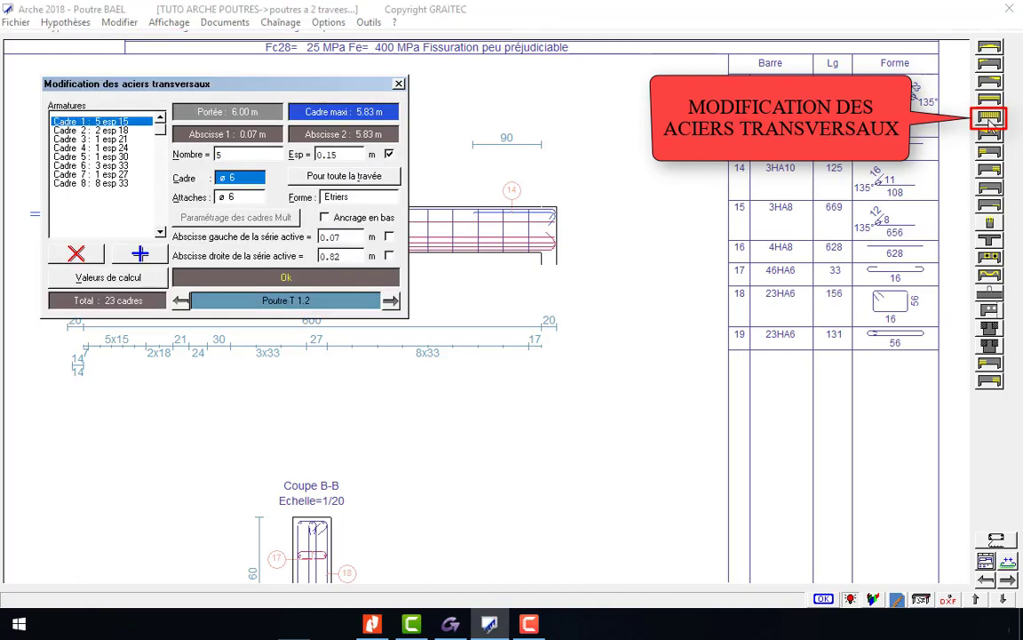
left_click(229, 176)
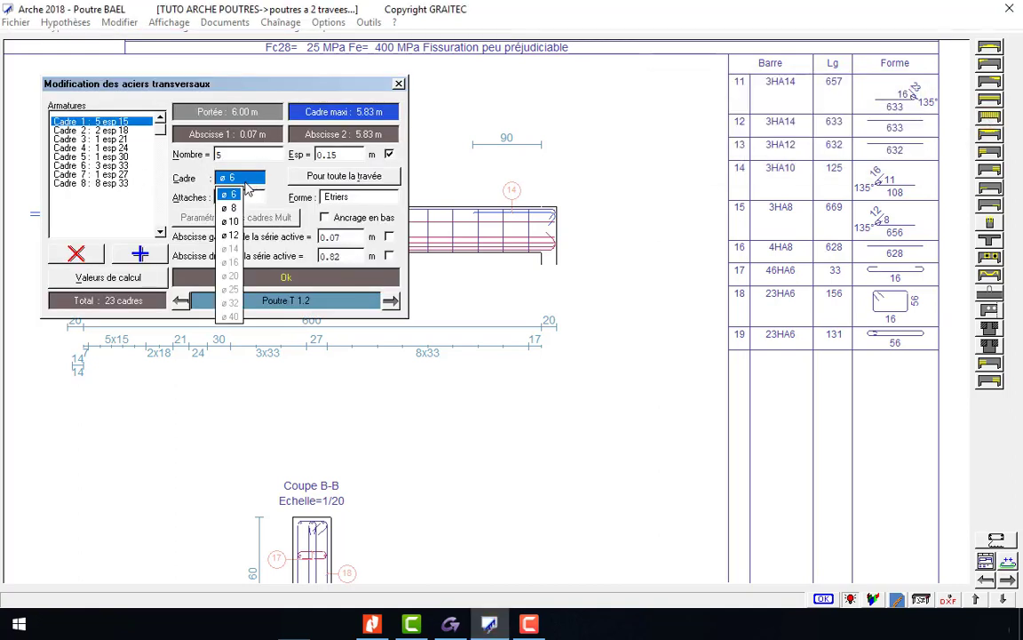
left_click(222, 193)
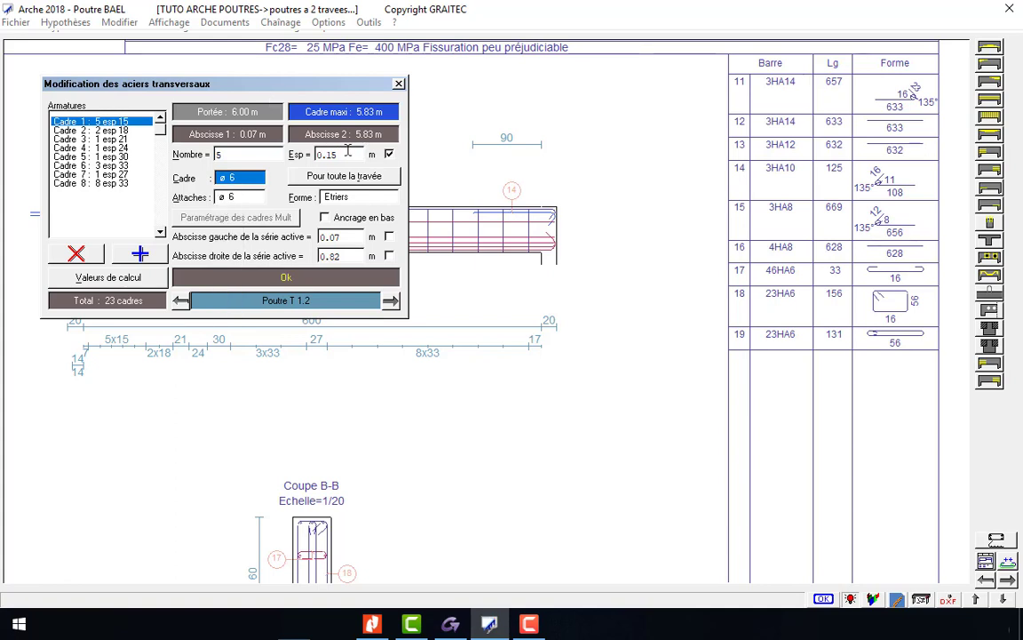
left_click(365, 200)
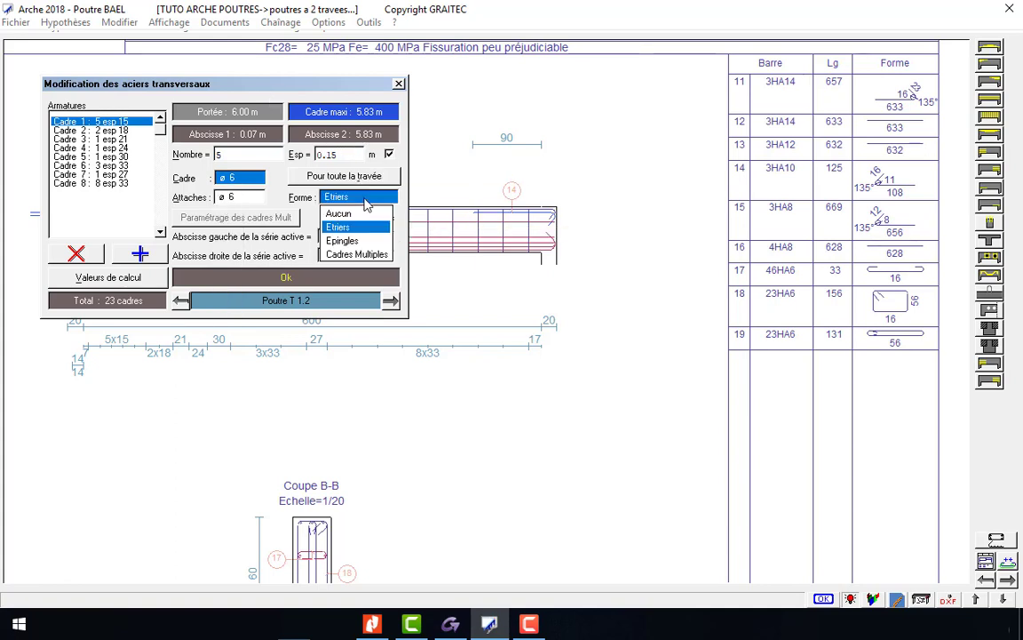
left_click(95, 130)
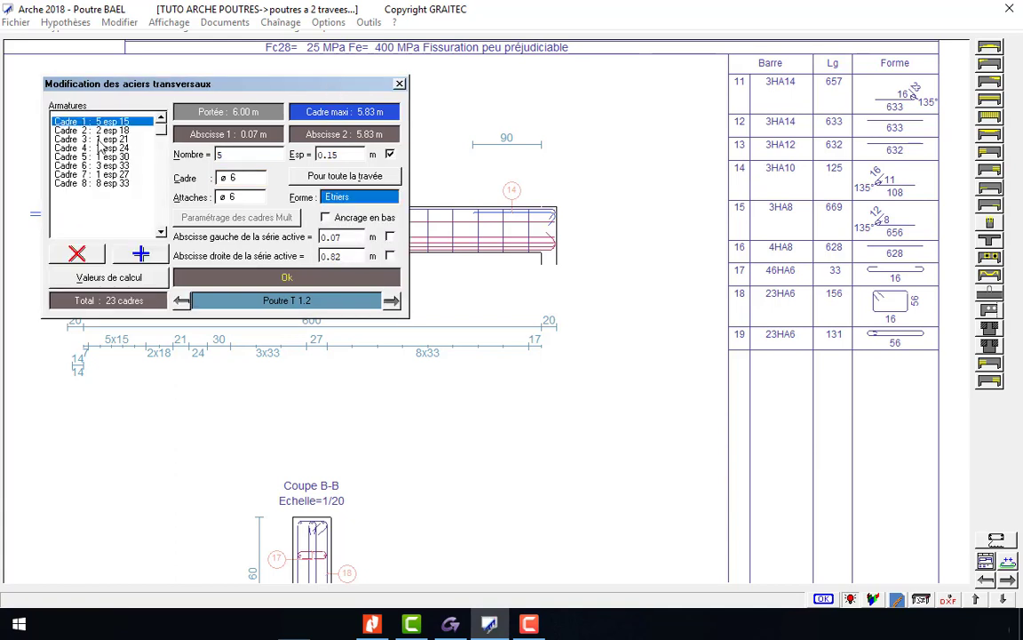
left_click(96, 139)
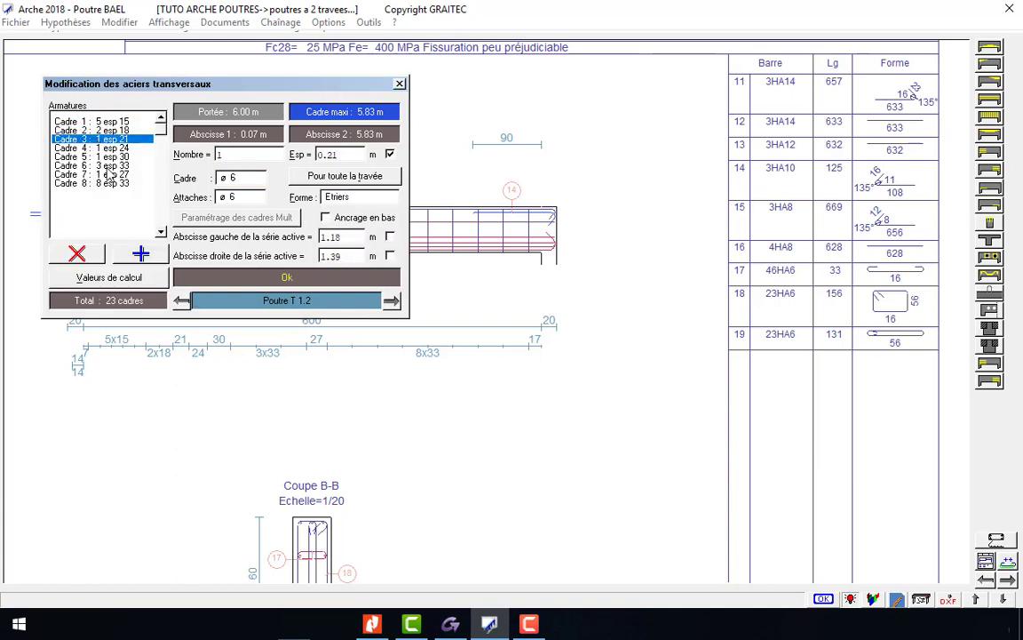
left_click(98, 156)
left_click(102, 165)
left_click(117, 138)
left_click(122, 122)
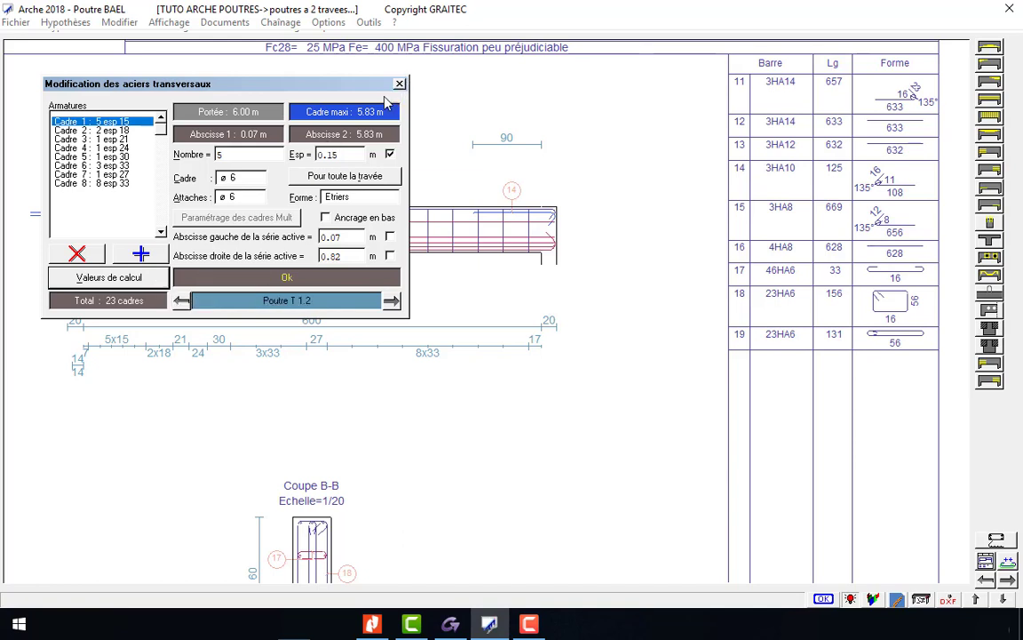
For span T 1.1, restore the calculated stirrup layout after editing spacing, then close the dialog
left_click(181, 301)
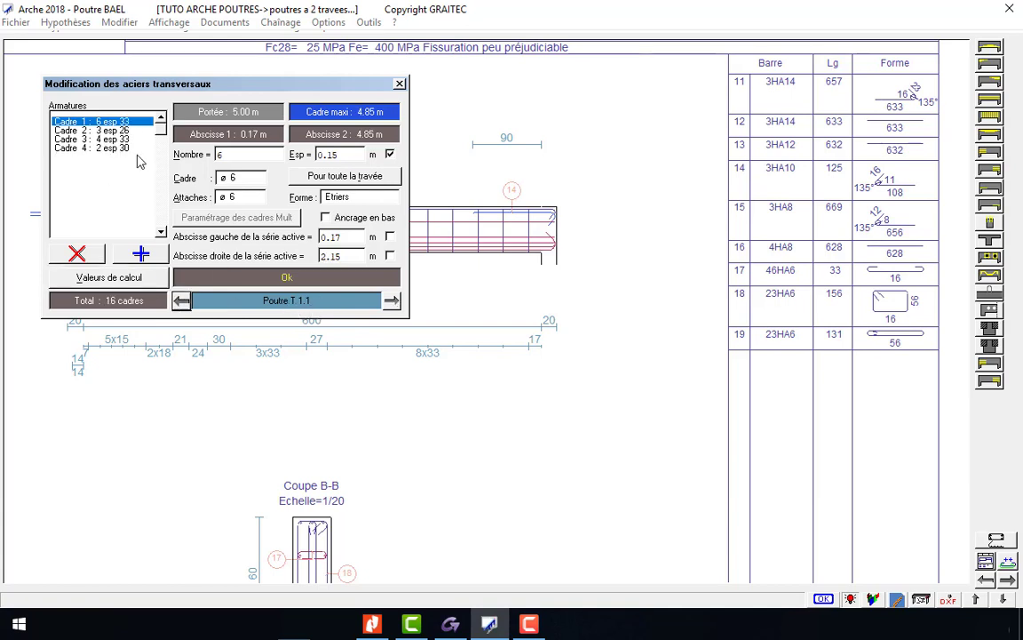
left_click(233, 177)
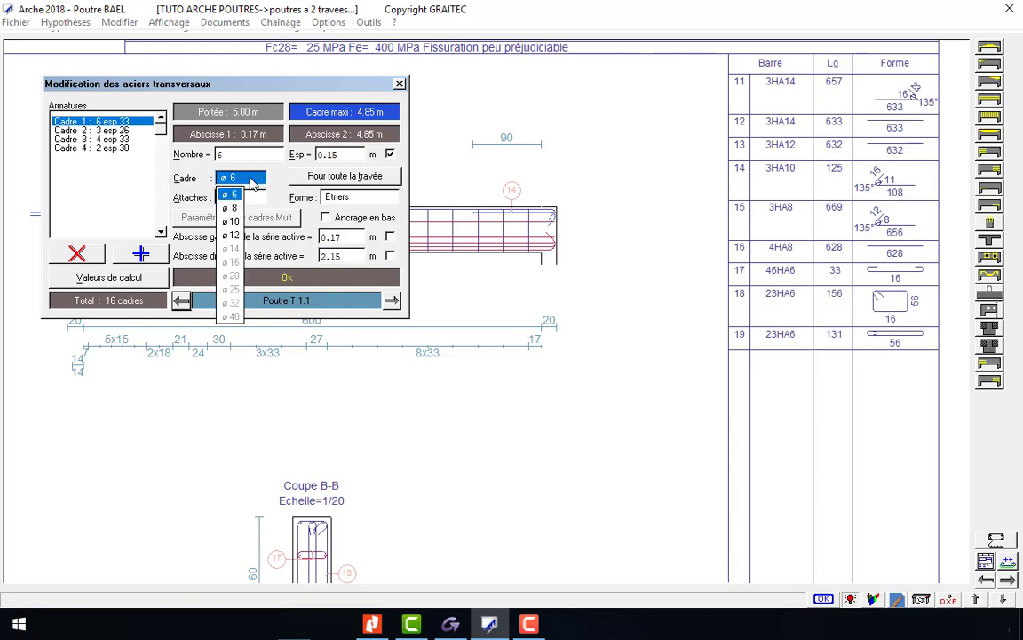
left_click(256, 181)
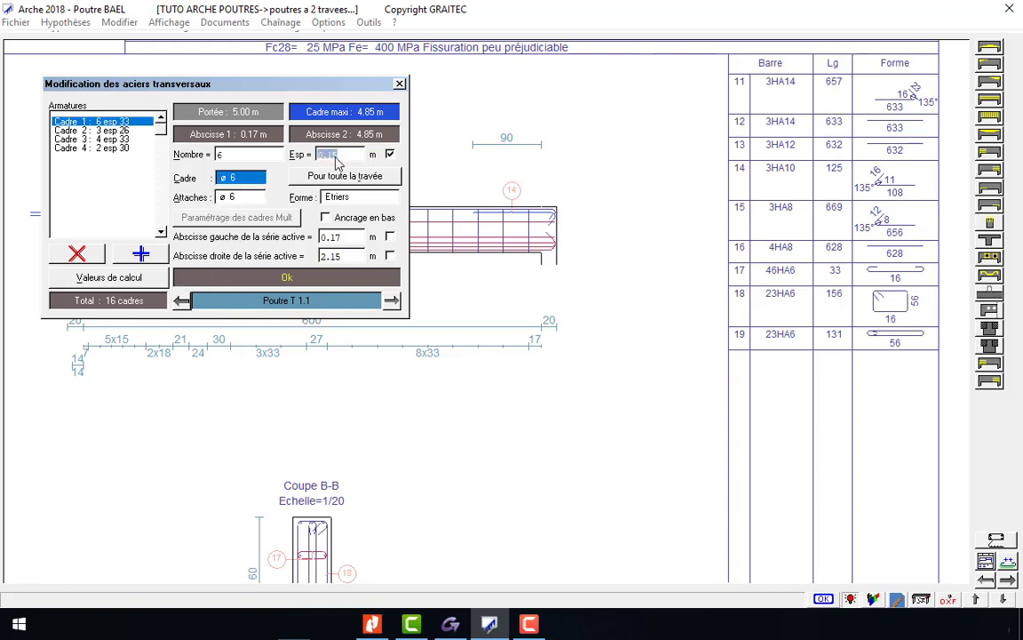
double_click(326, 153)
type("0.15")
key("Return")
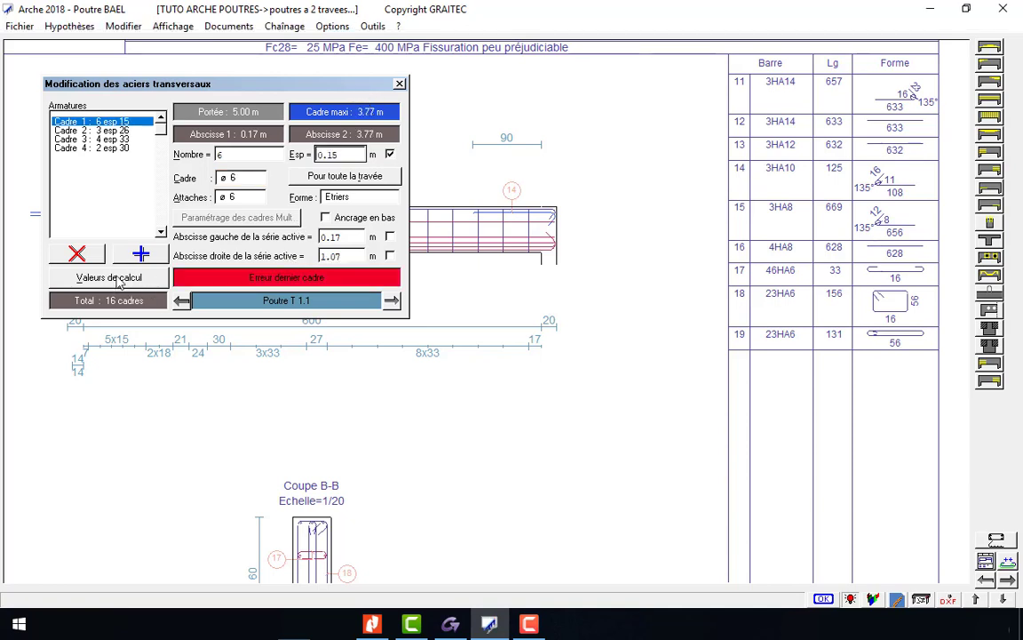
left_click(111, 280)
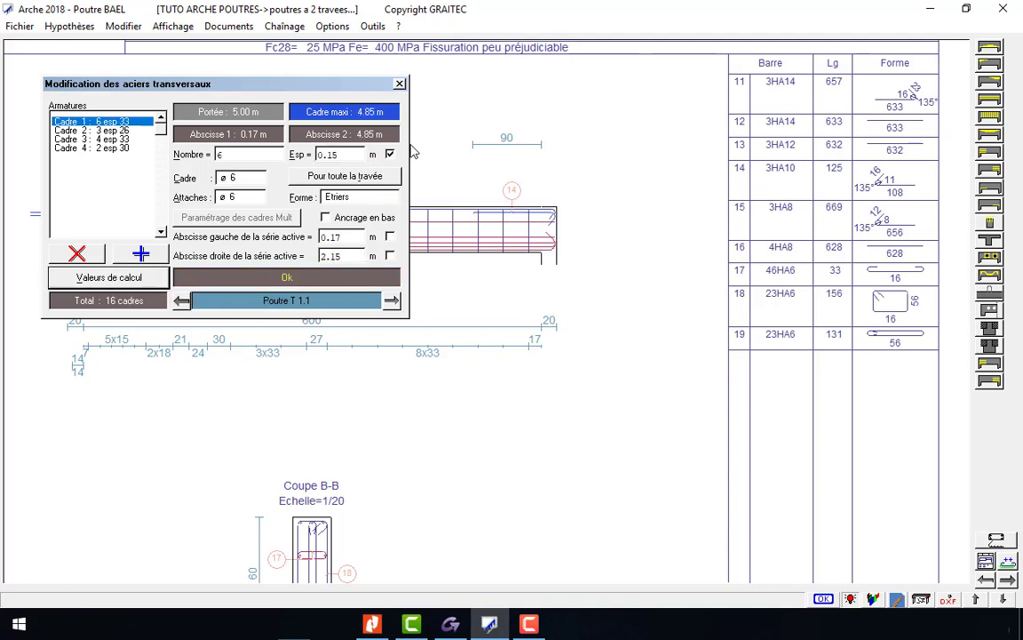
key("Return")
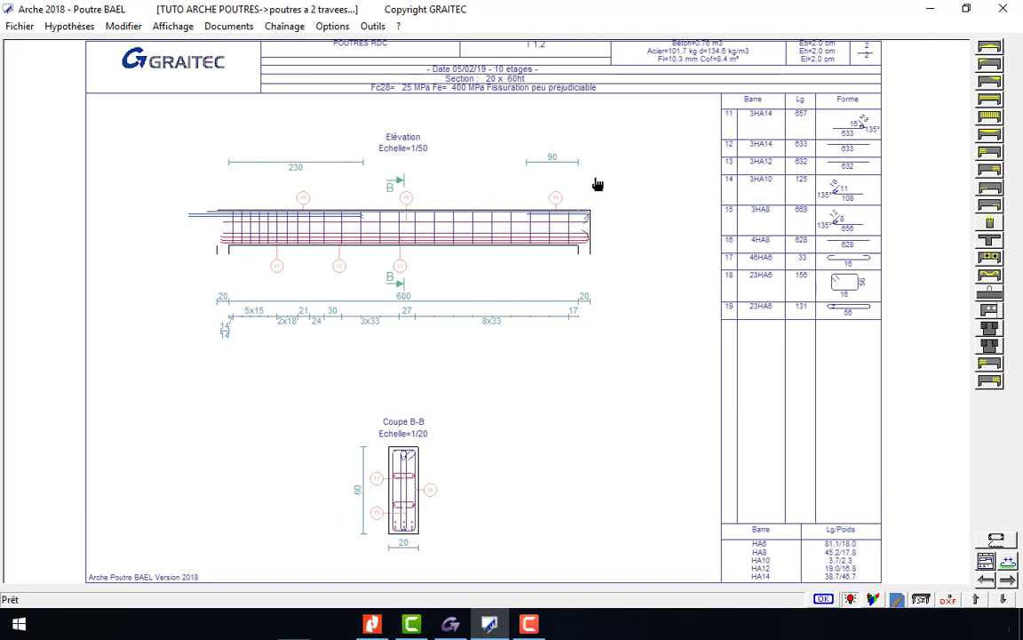
left_click(993, 139)
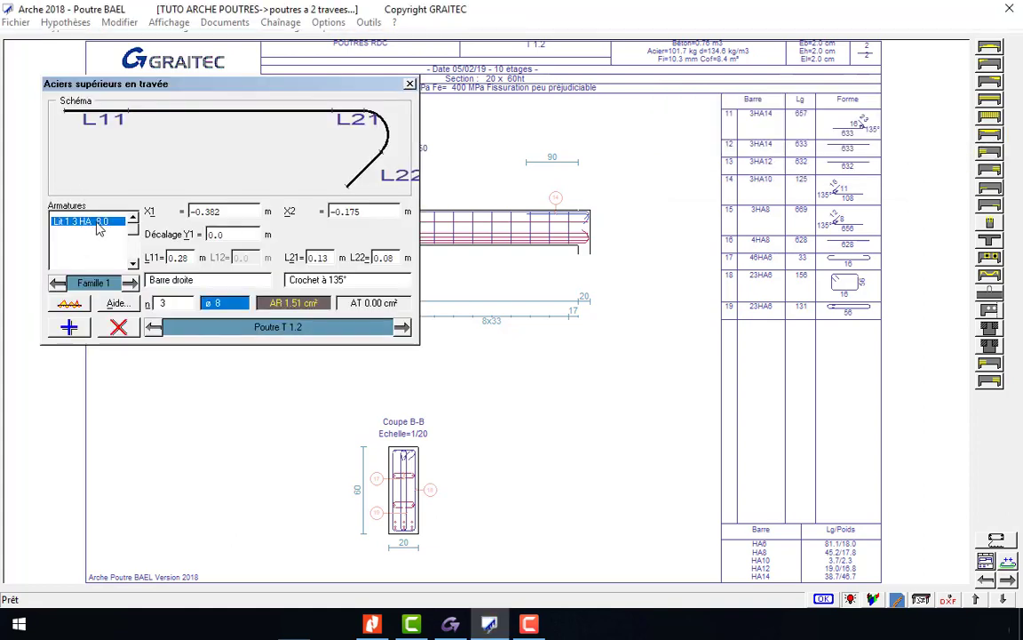
left_click(222, 304)
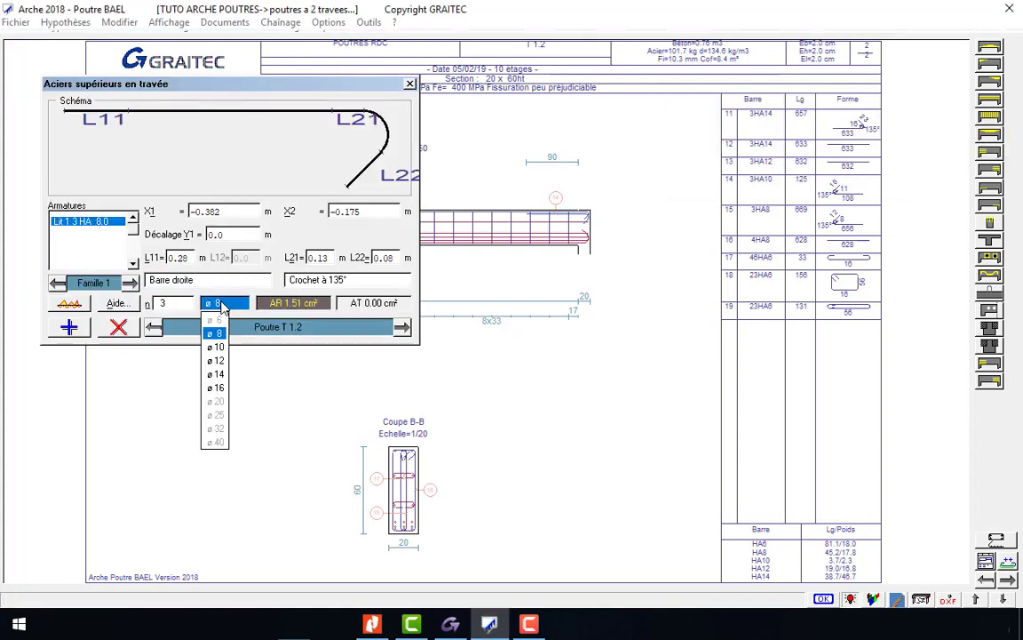
left_click(281, 141)
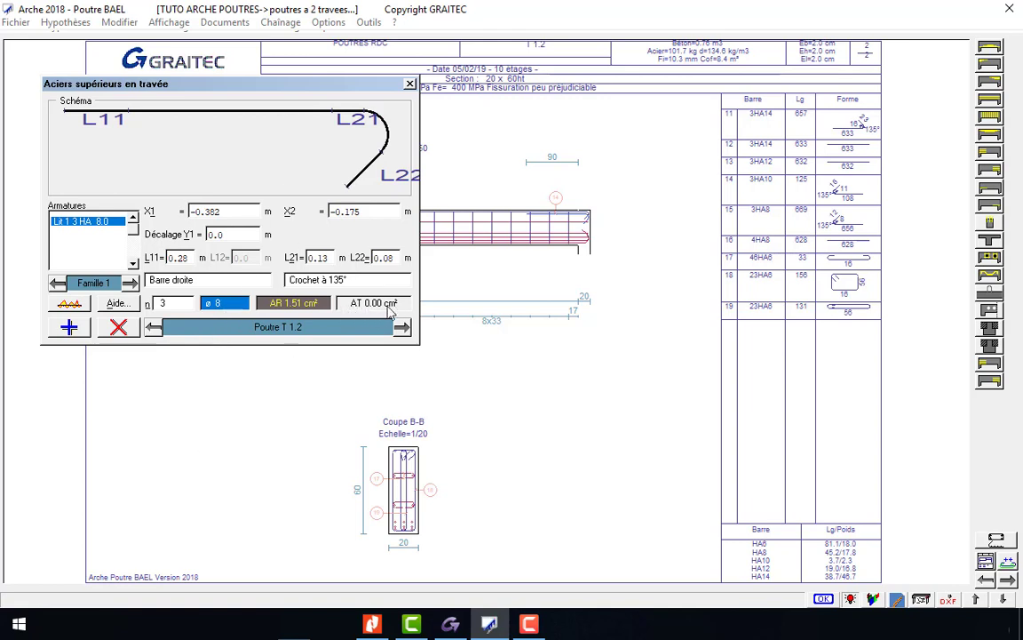
left_click(229, 304)
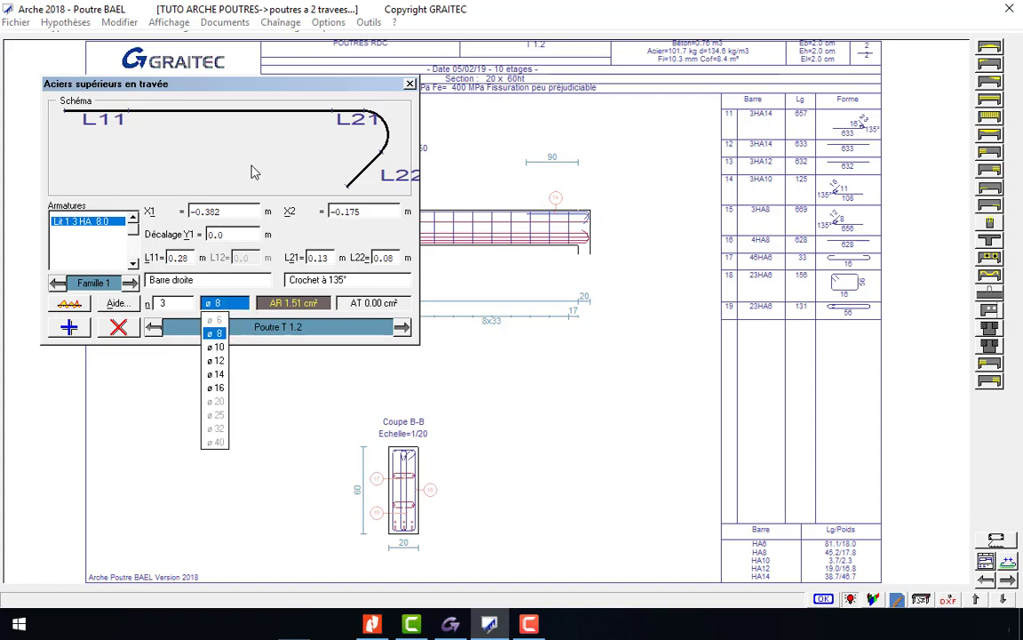
left_click(244, 140)
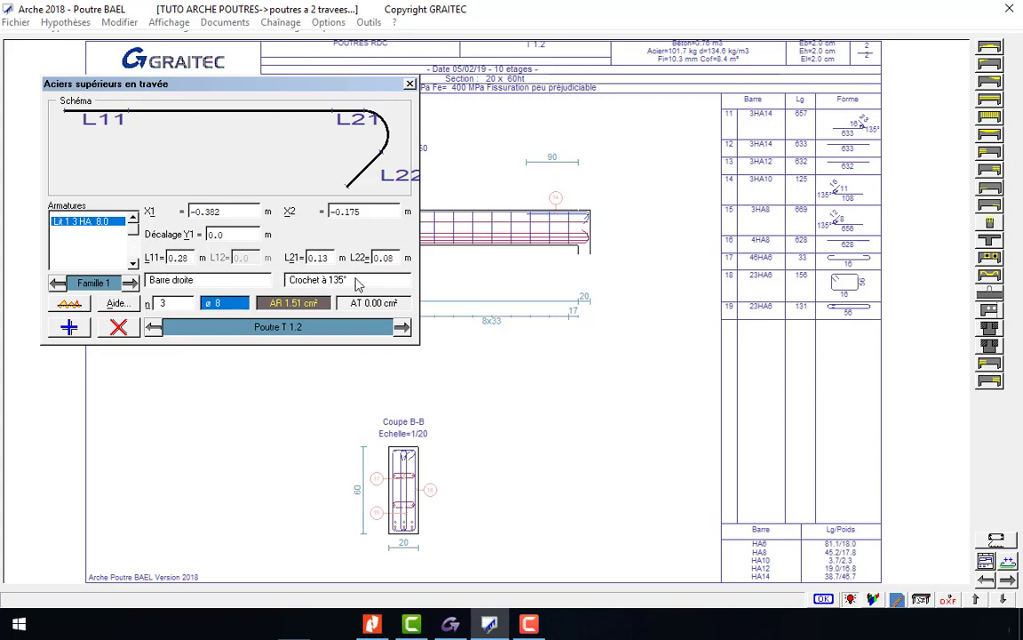
left_click(358, 285)
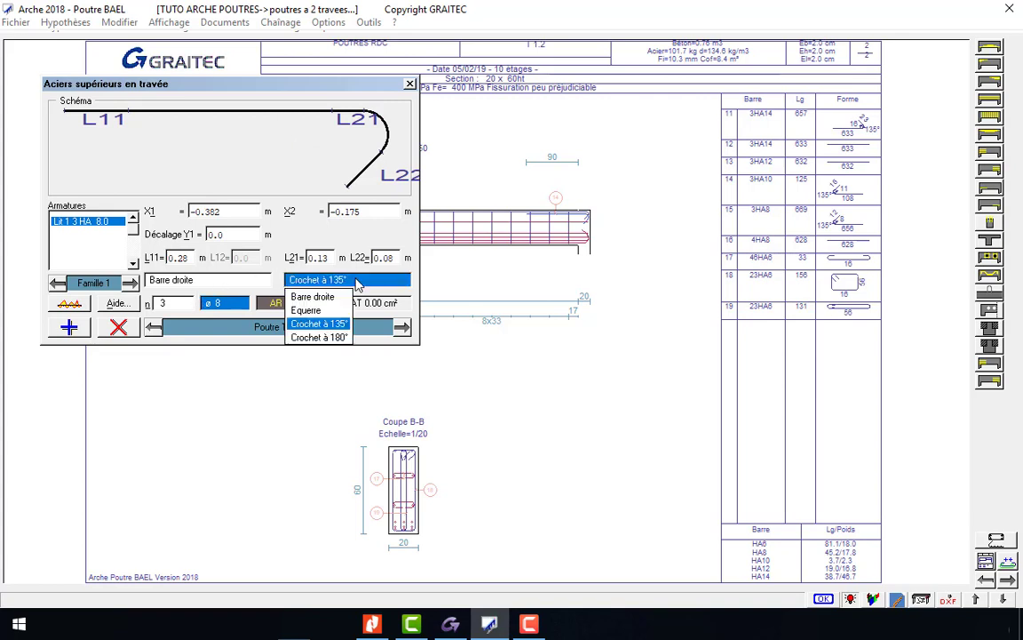
left_click(302, 206)
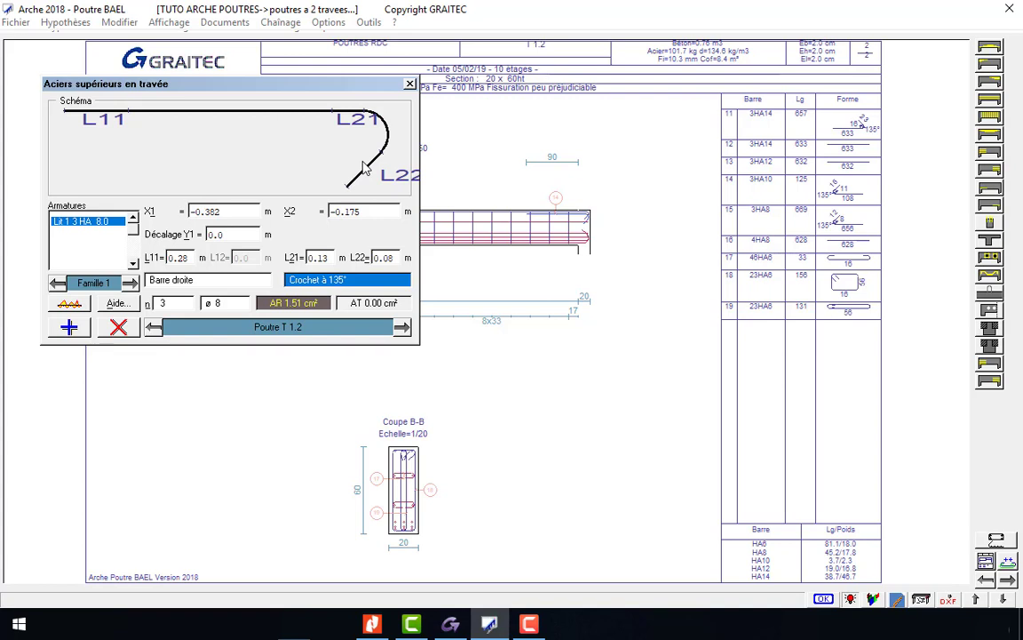
key("Escape")
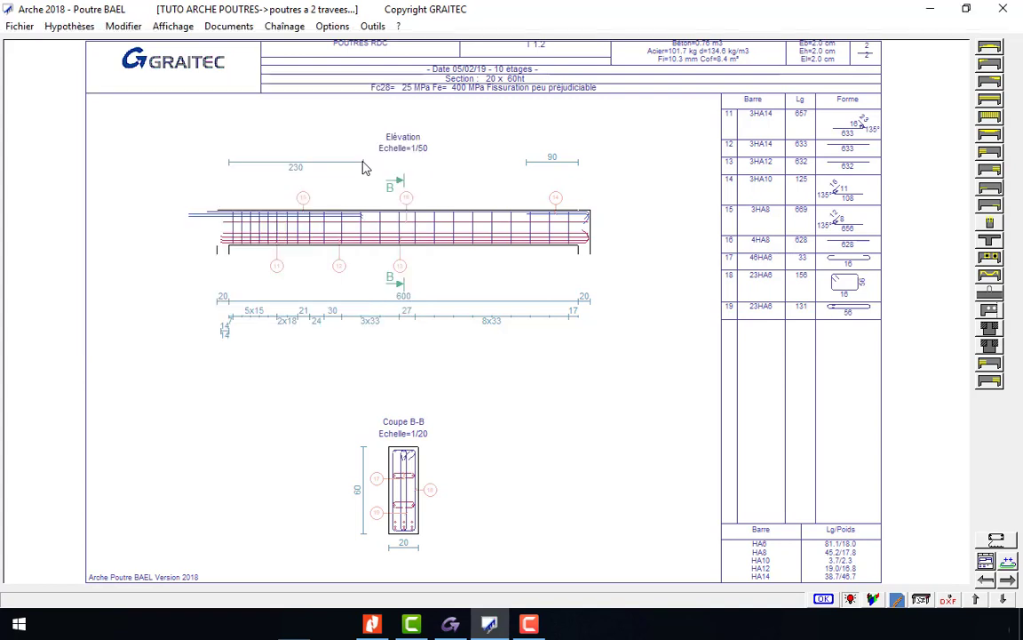
left_click(991, 153)
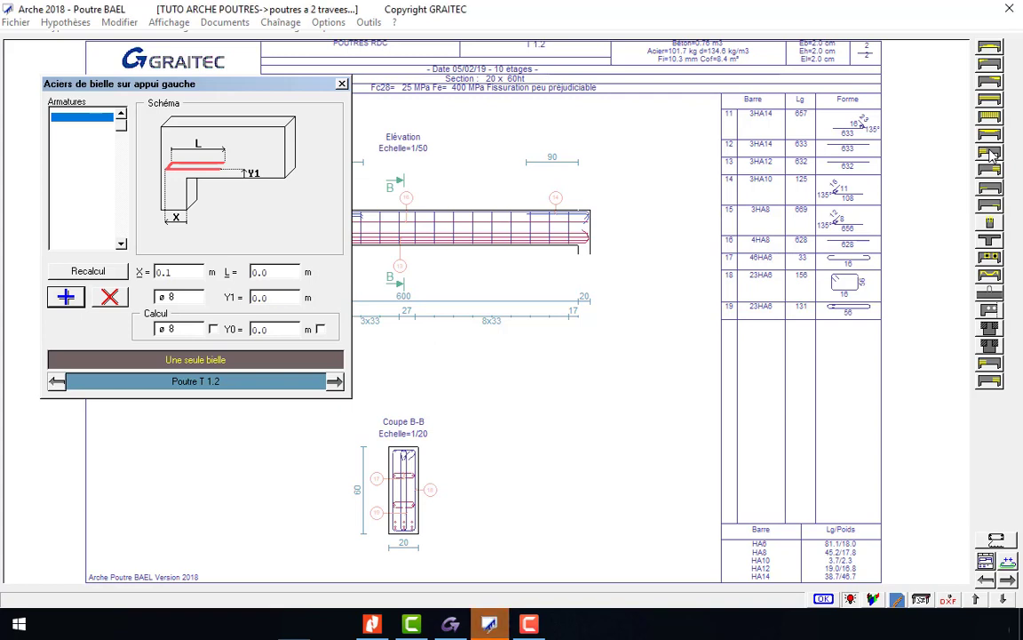
key("Escape")
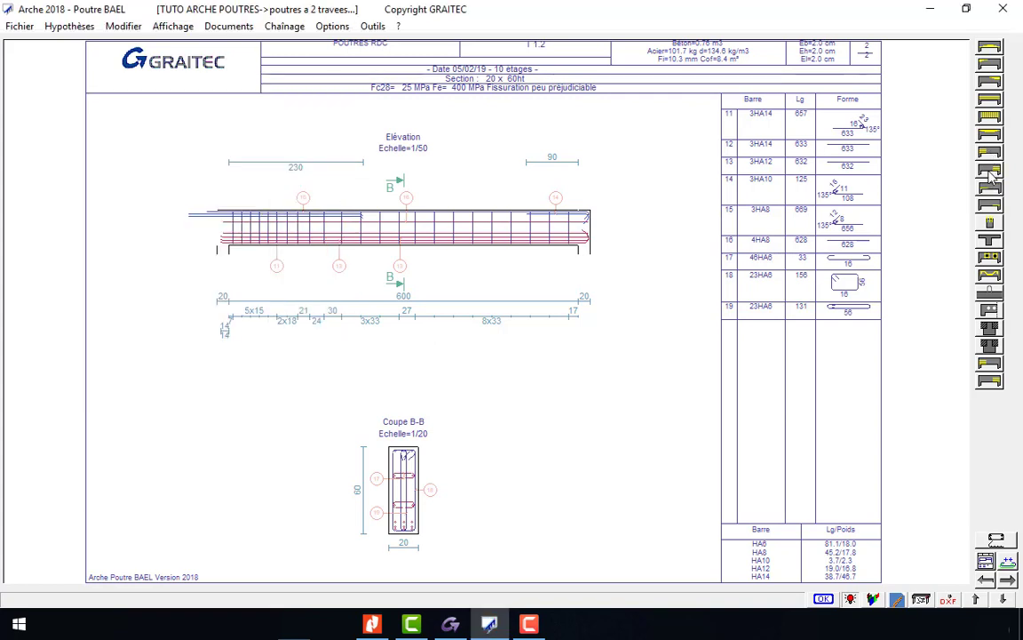
left_click(992, 175)
key("Escape")
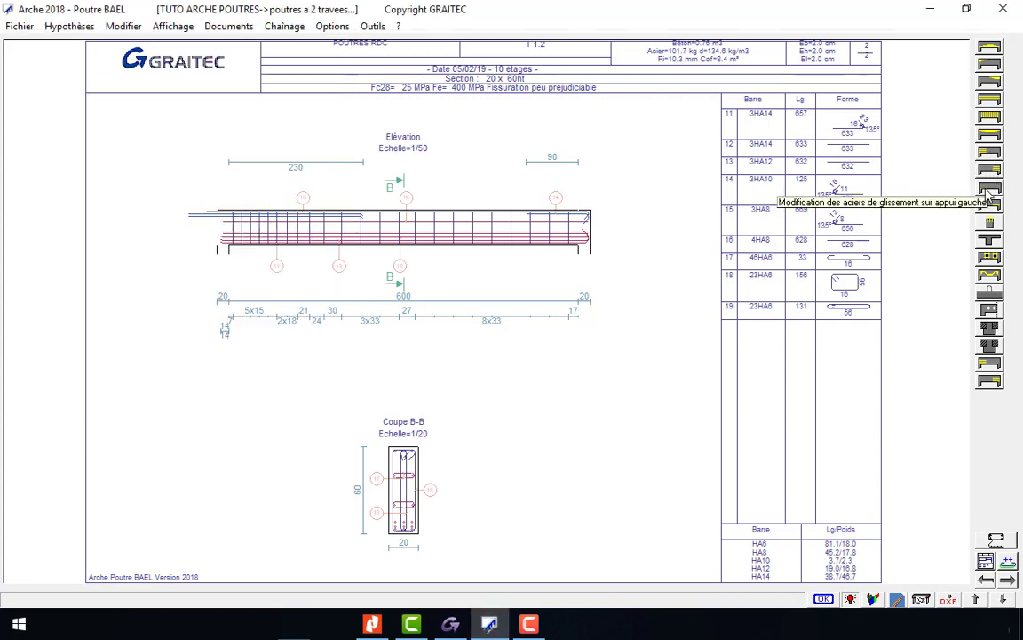
left_click(989, 189)
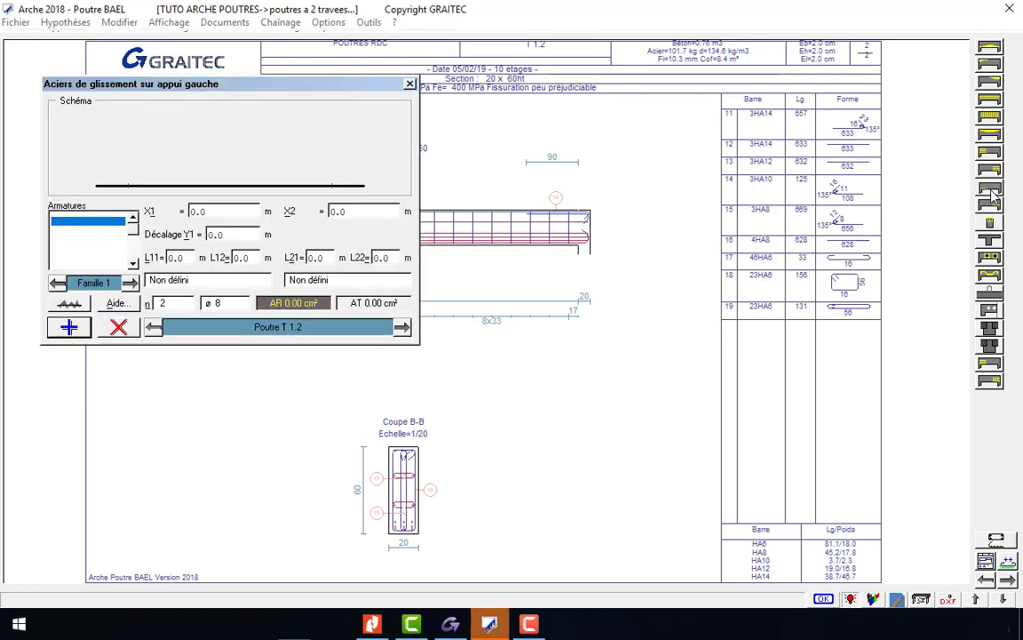
key("Escape")
left_click(995, 209)
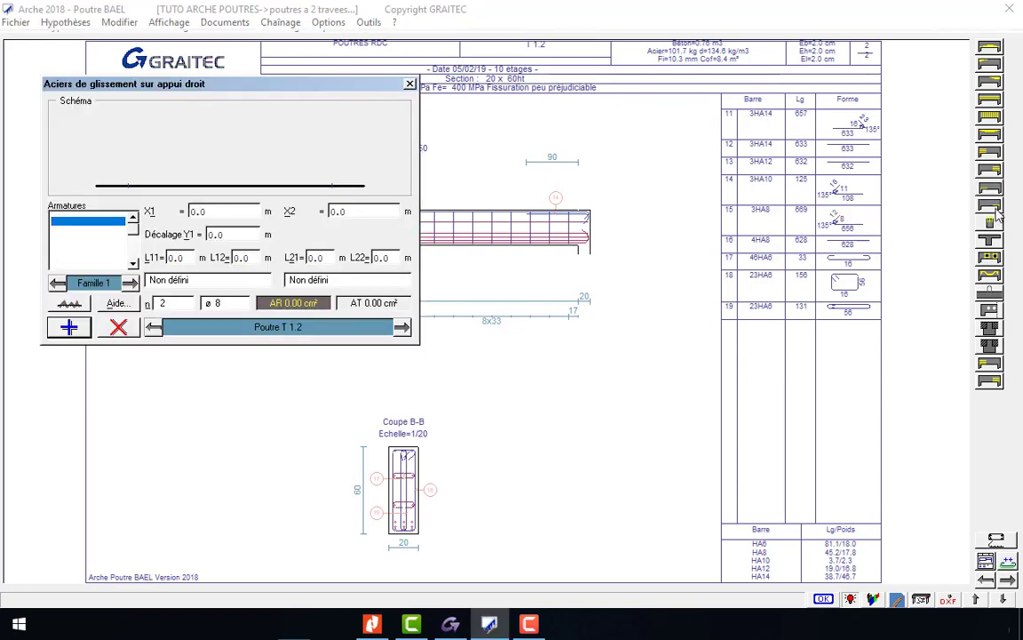
key("Escape")
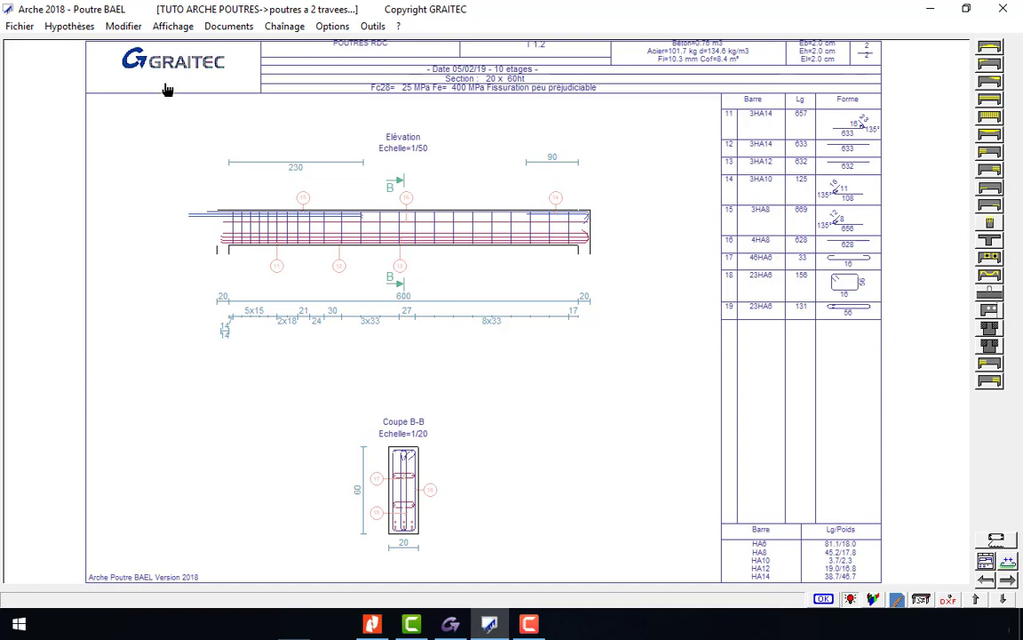
Return to the Saisie page showing spans T 1.1 (5.00 m) and T 1.2 (6.00 m)
left_click(171, 29)
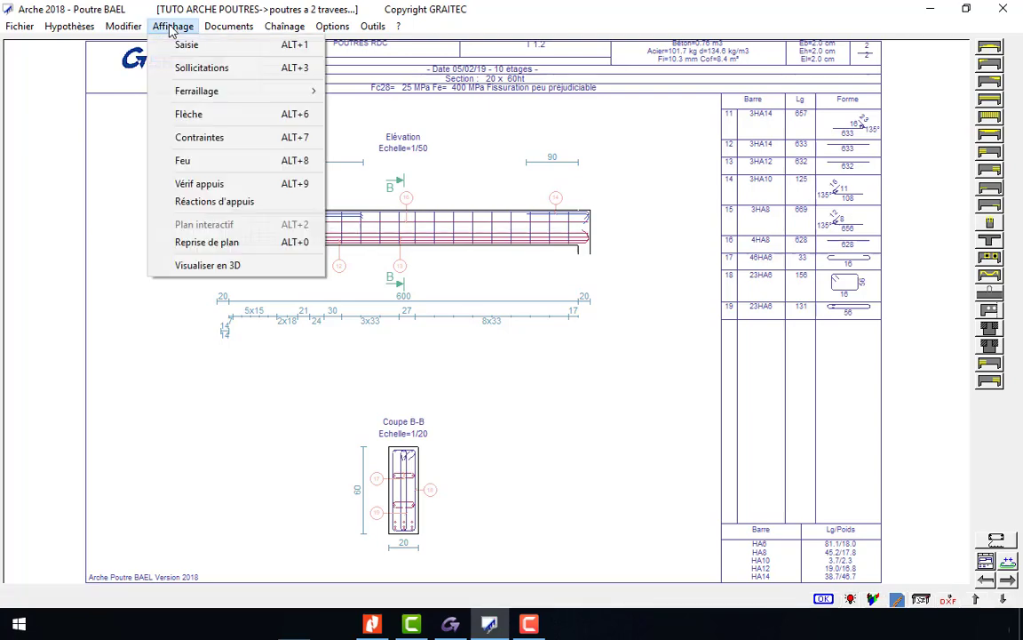
left_click(238, 53)
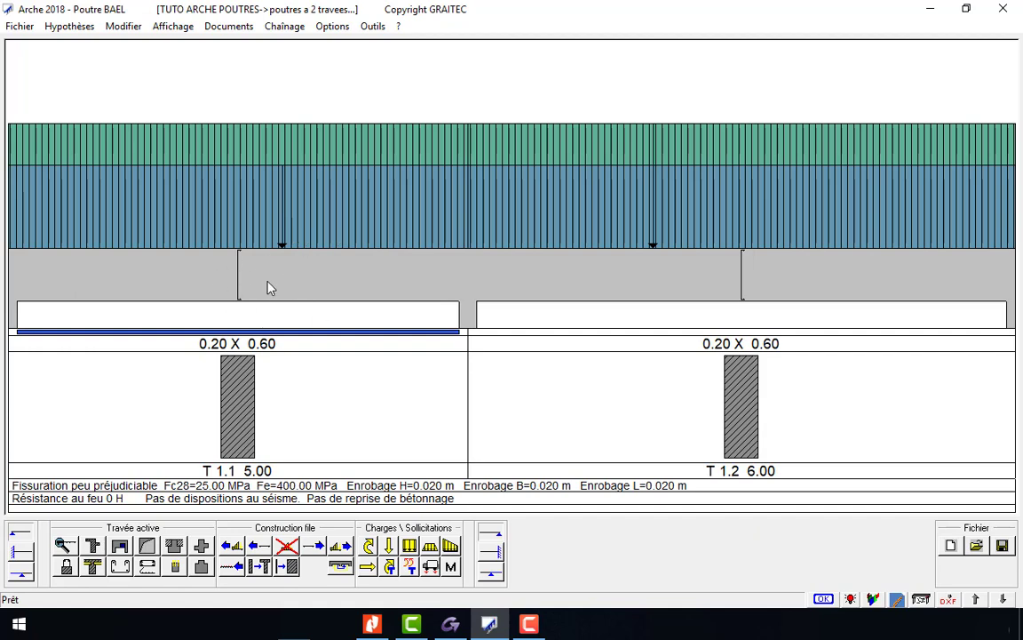
left_click(259, 547)
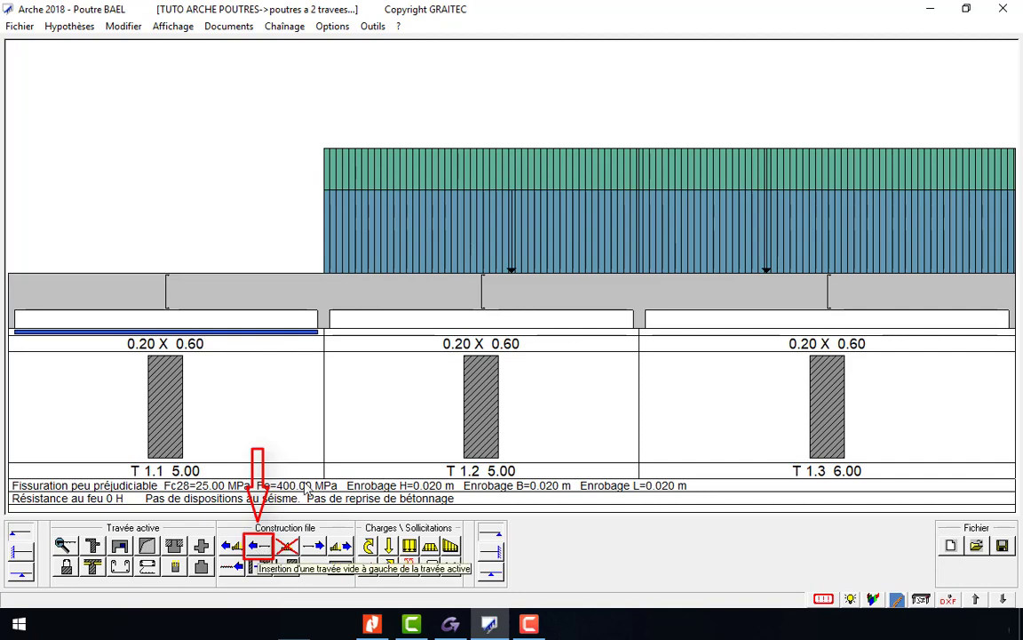
left_click(415, 296)
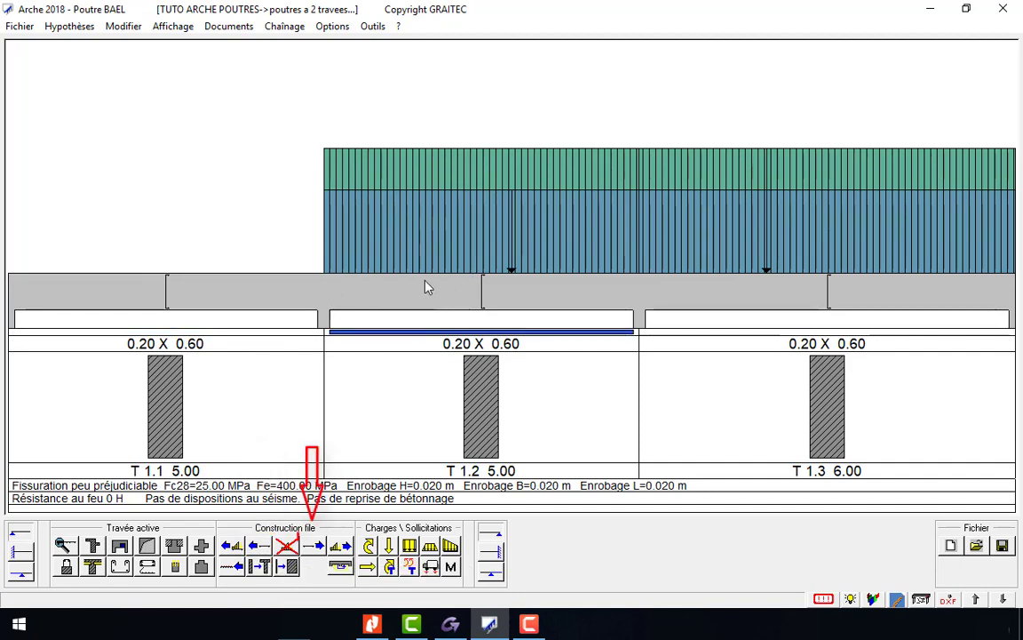
left_click(319, 547)
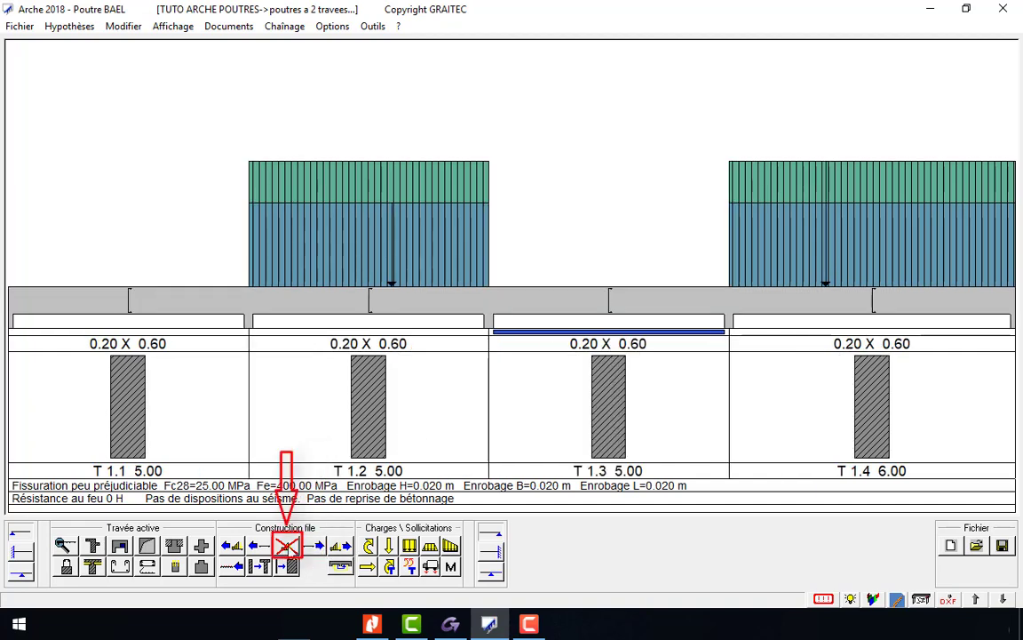
left_click(286, 545)
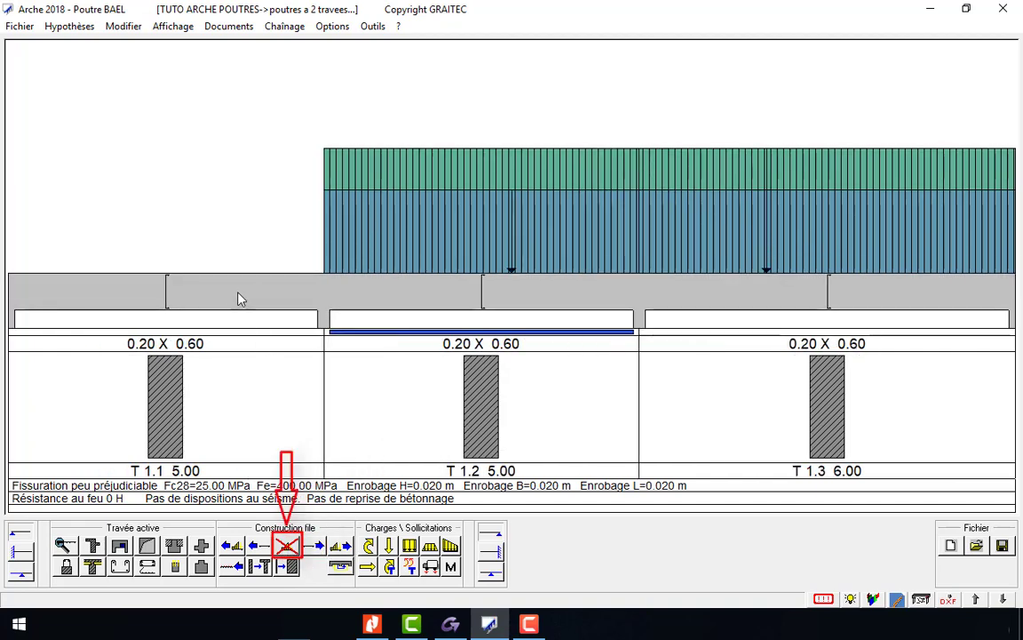
left_click(238, 299)
left_click(286, 545)
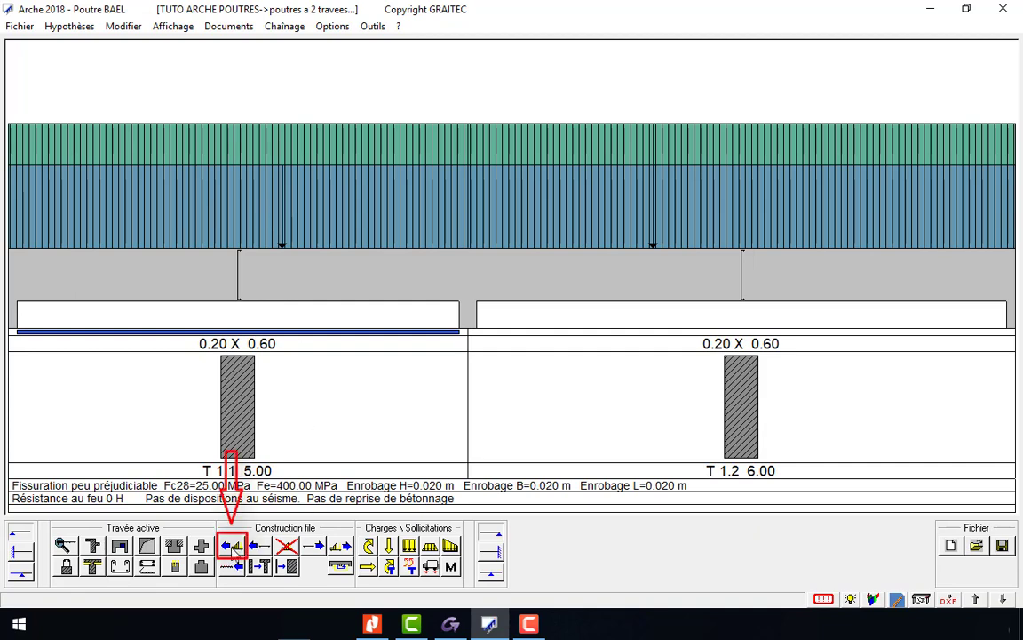
left_click(232, 546)
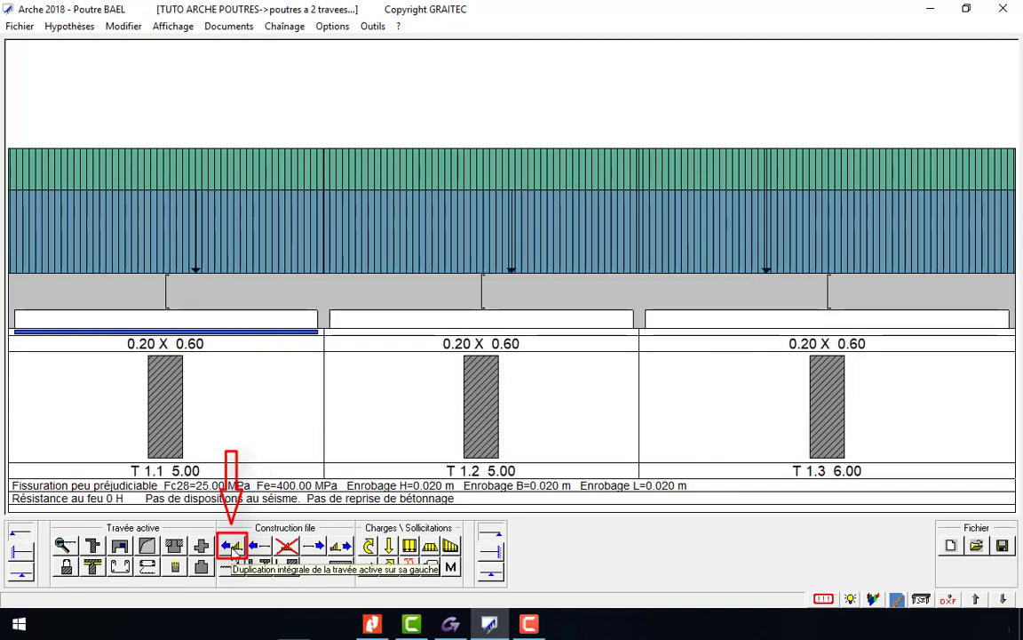
left_click(437, 299)
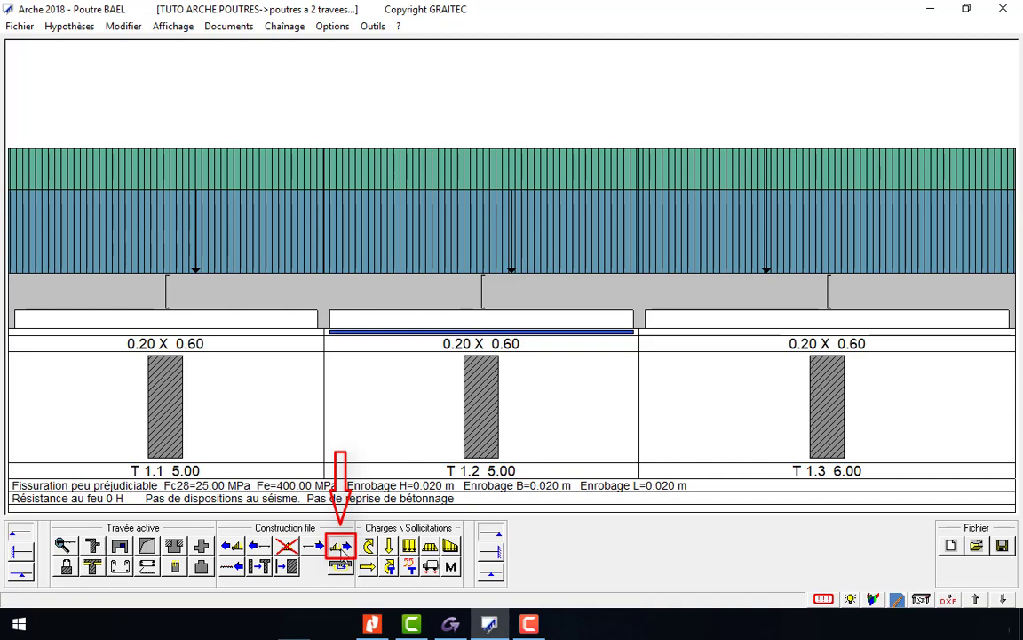
left_click(341, 546)
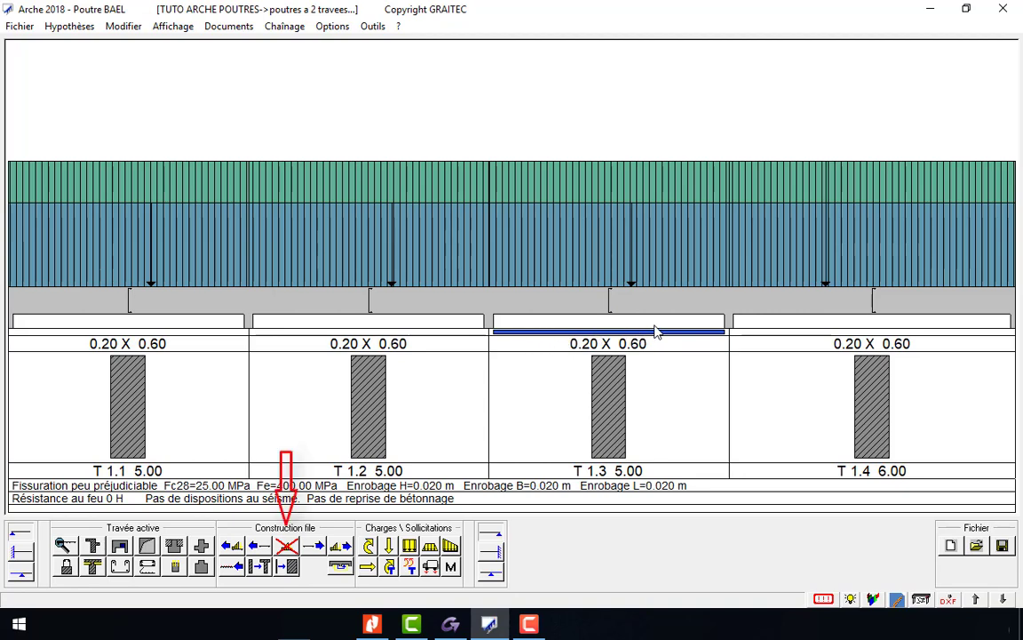
left_click(285, 545)
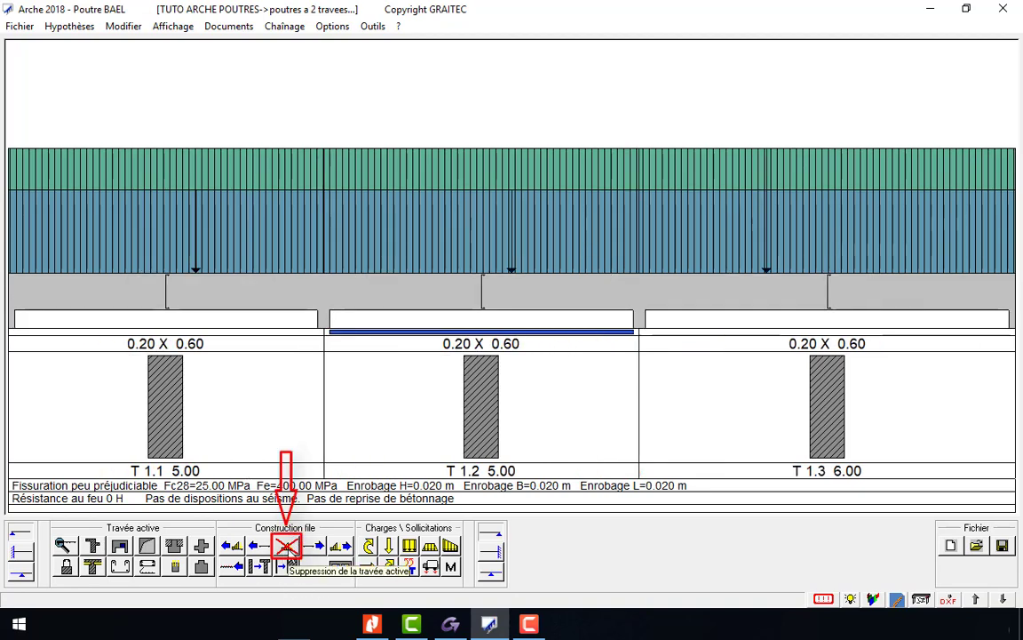
left_click(224, 295)
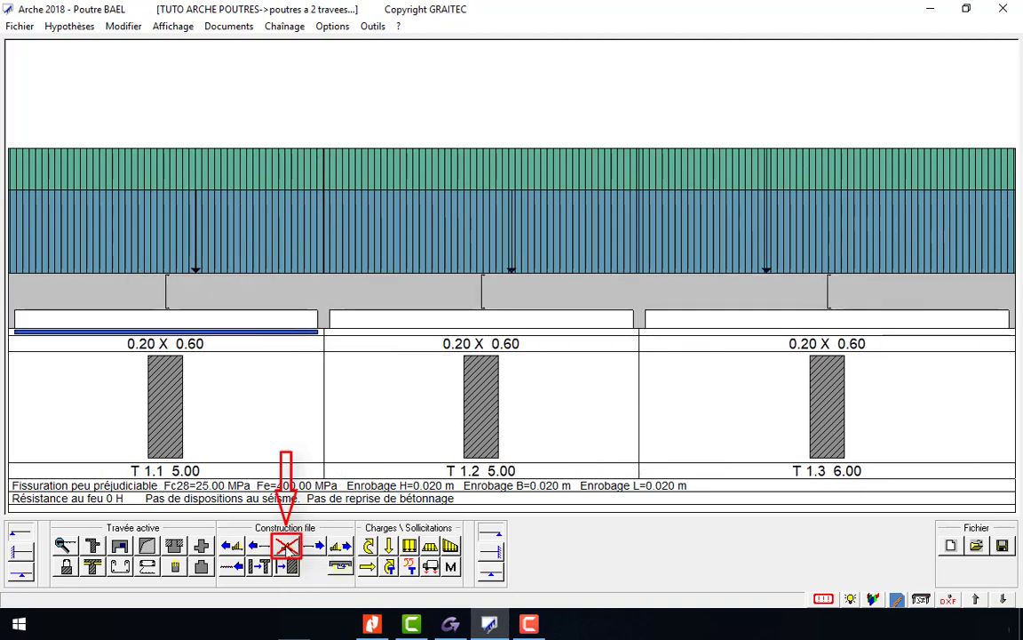
left_click(285, 546)
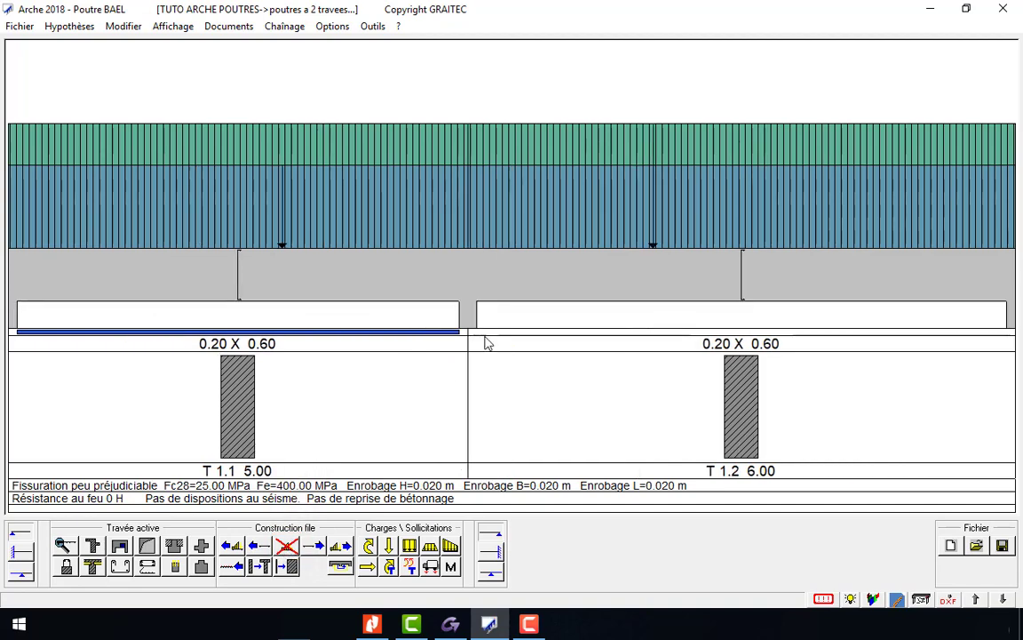
Select the 6.00 m span T 1.2 and preview the beam's reinforcement drawing
left_click(615, 271)
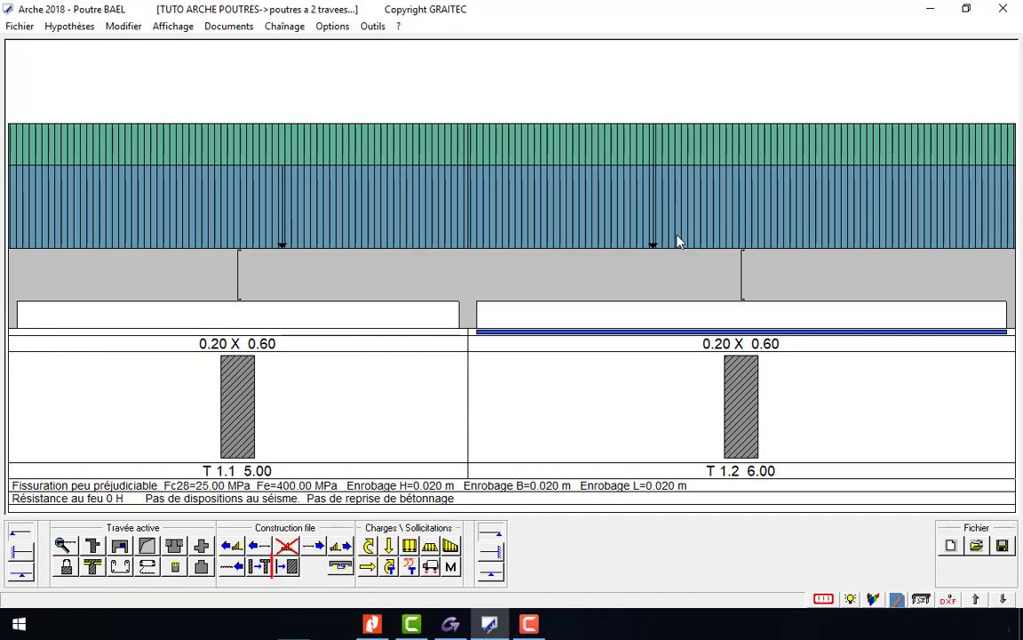
left_click(287, 569)
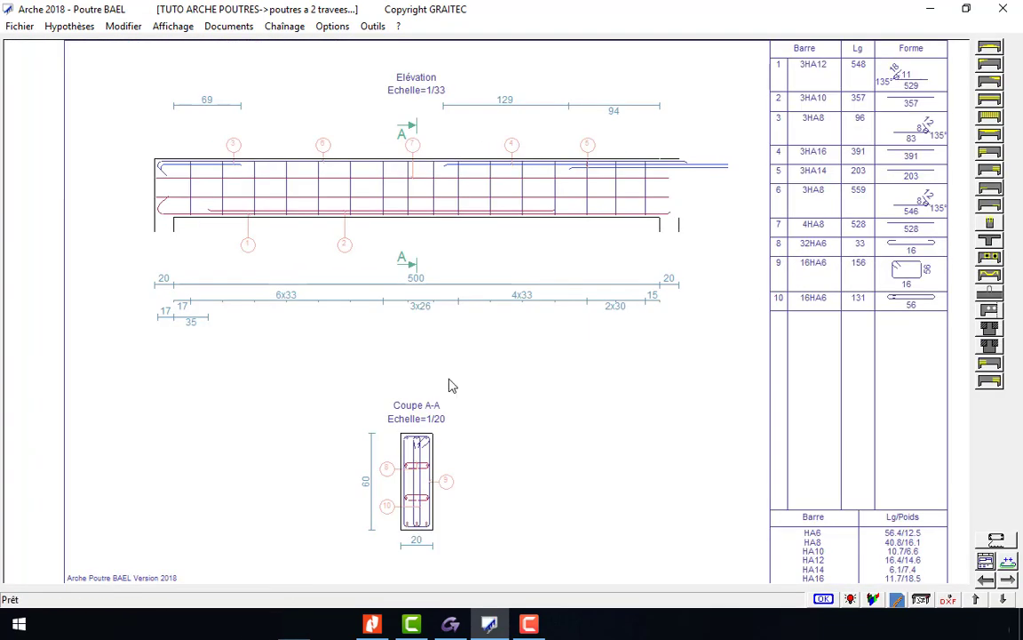
left_click(412, 421)
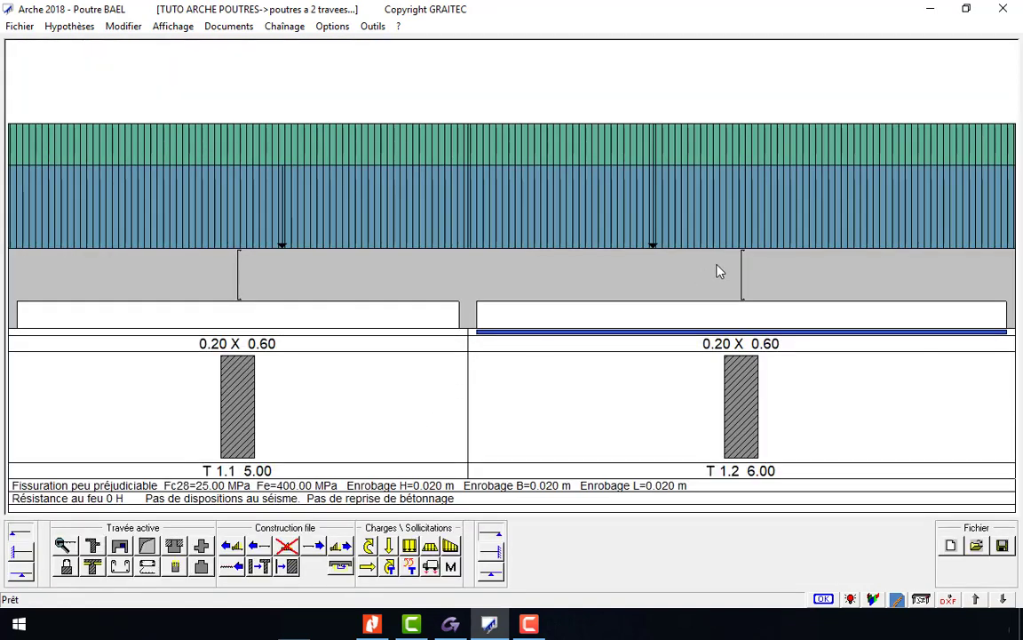
Unfix span T 1.2's B0 width and H height, then redisplay the reinforcement drawing
double_click(692, 291)
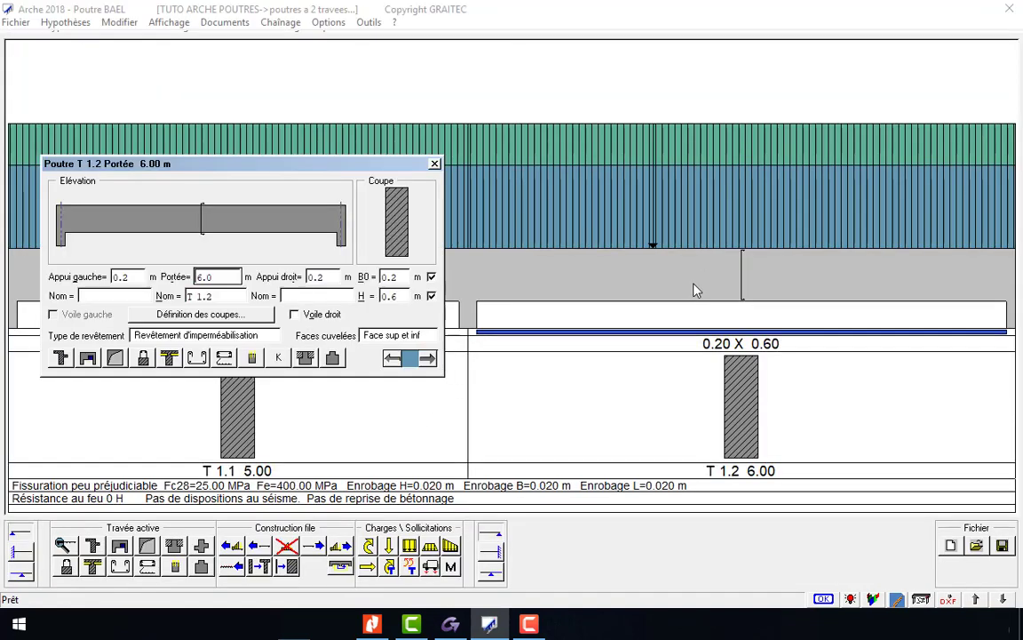
left_click(432, 277)
left_click(431, 296)
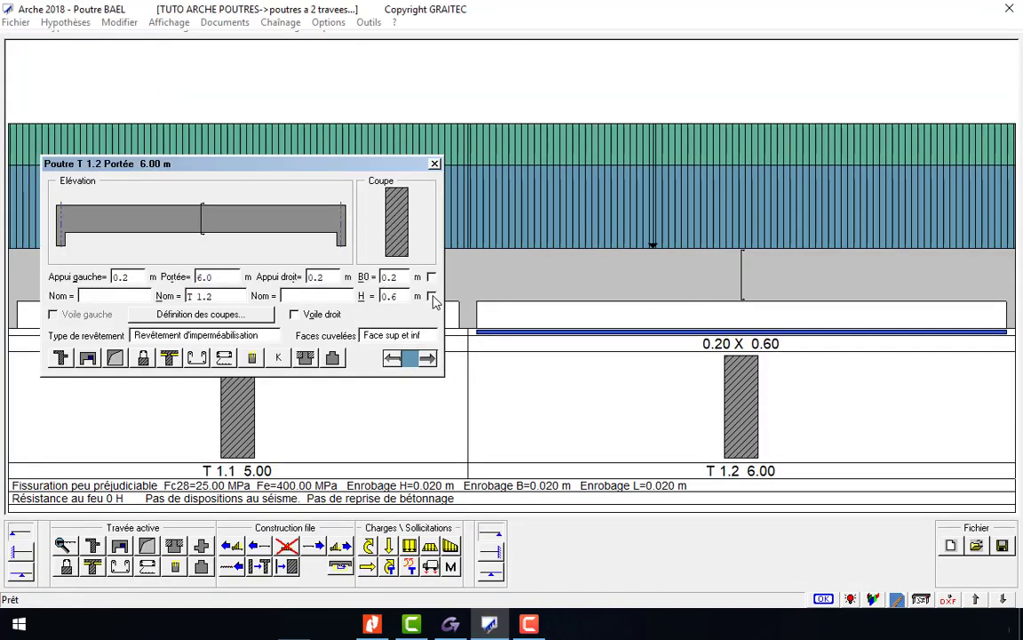
left_click(434, 163)
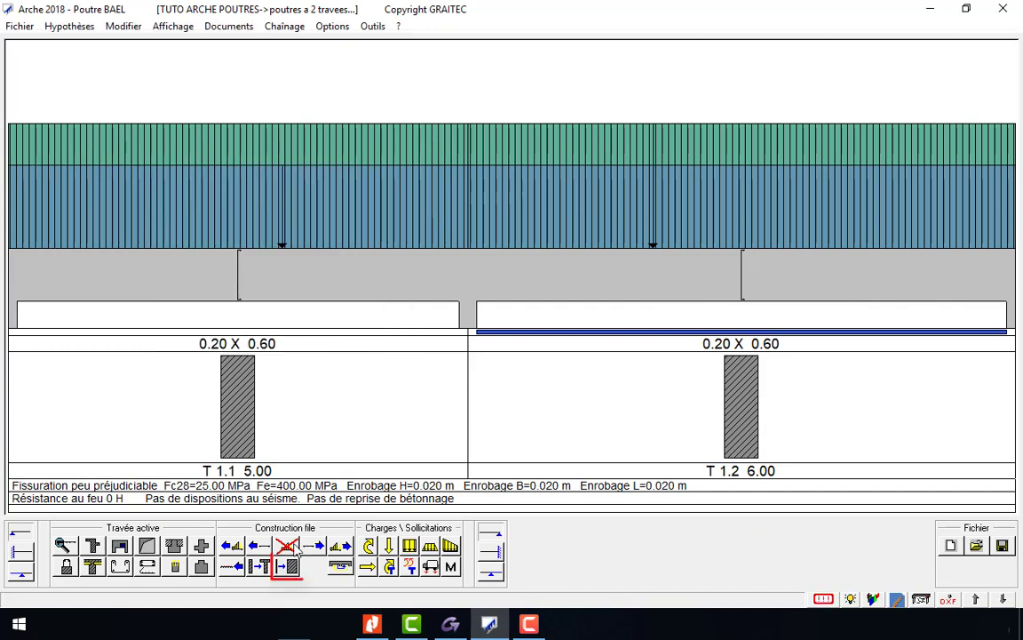
left_click(288, 567)
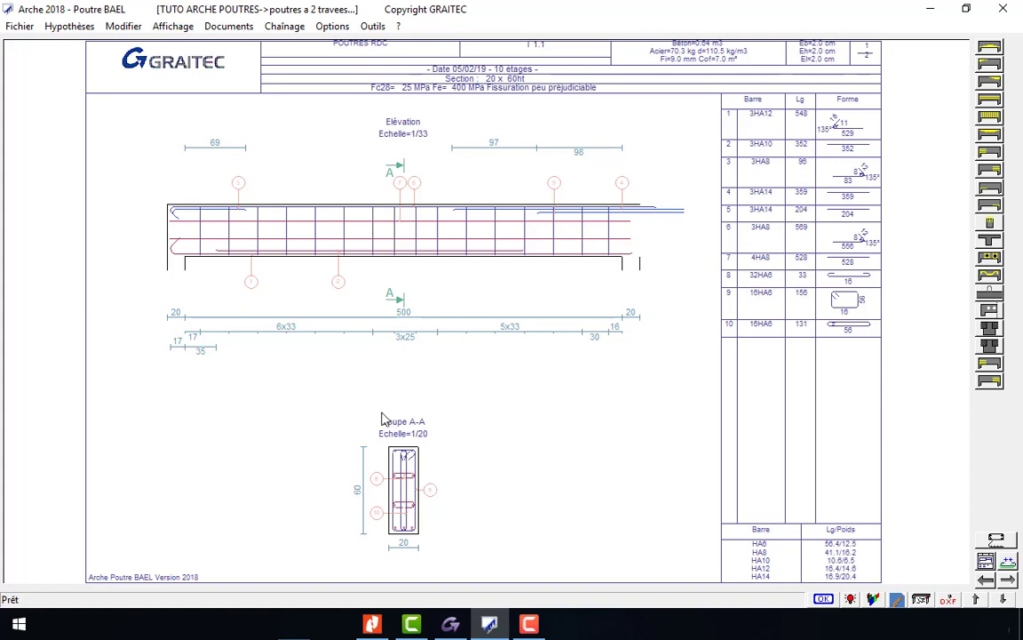
Leave the drawing sheet and swap the two spans' order, then swap them back
key("Escape")
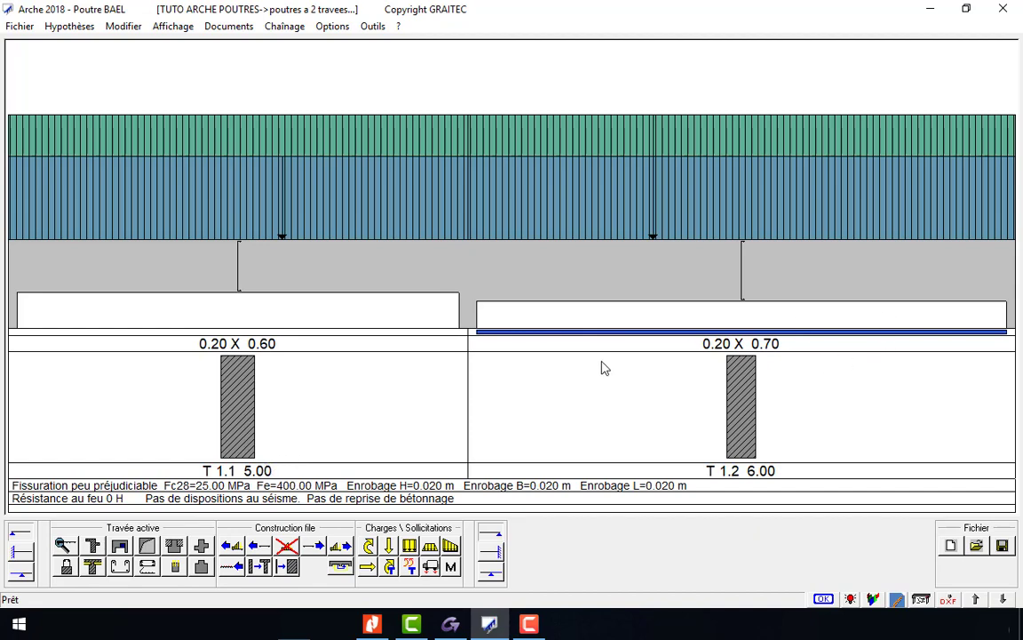
left_click(342, 571)
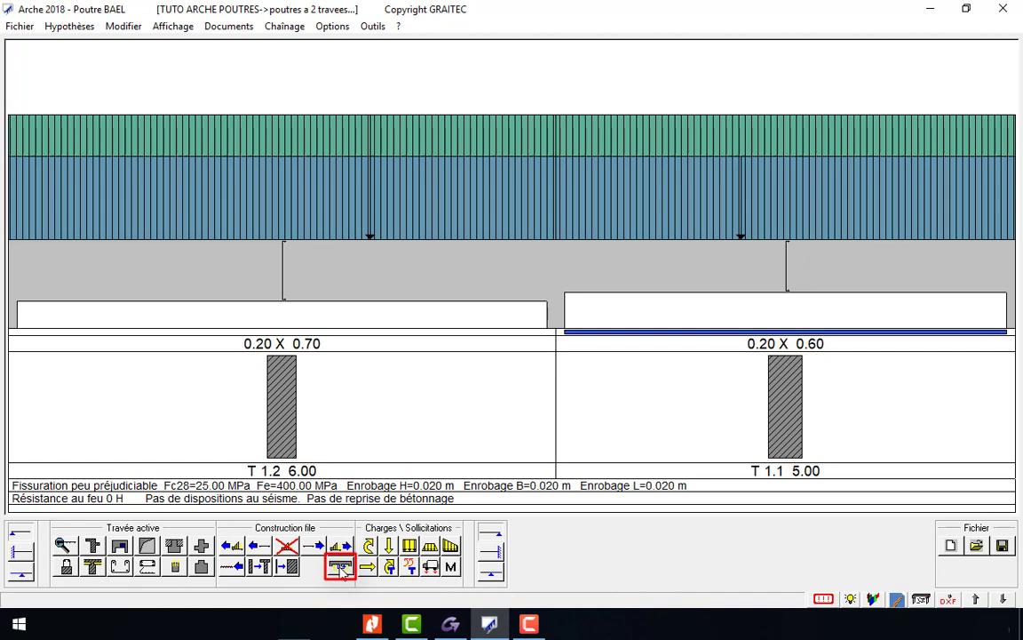
left_click(341, 567)
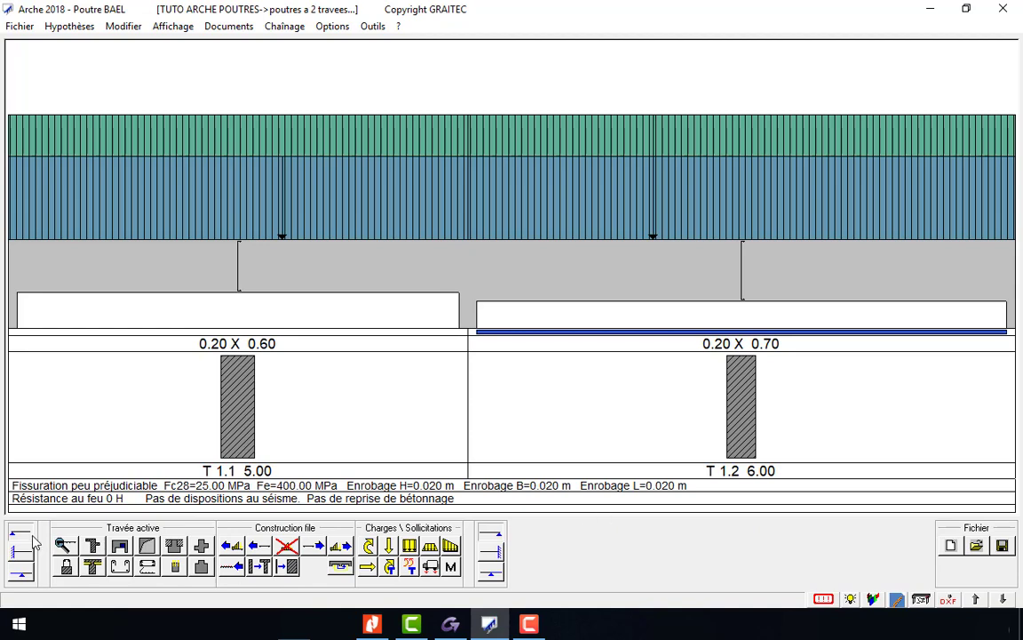
Try the right and left end conditions, revert the left one, and select span T 1.1
left_click(489, 554)
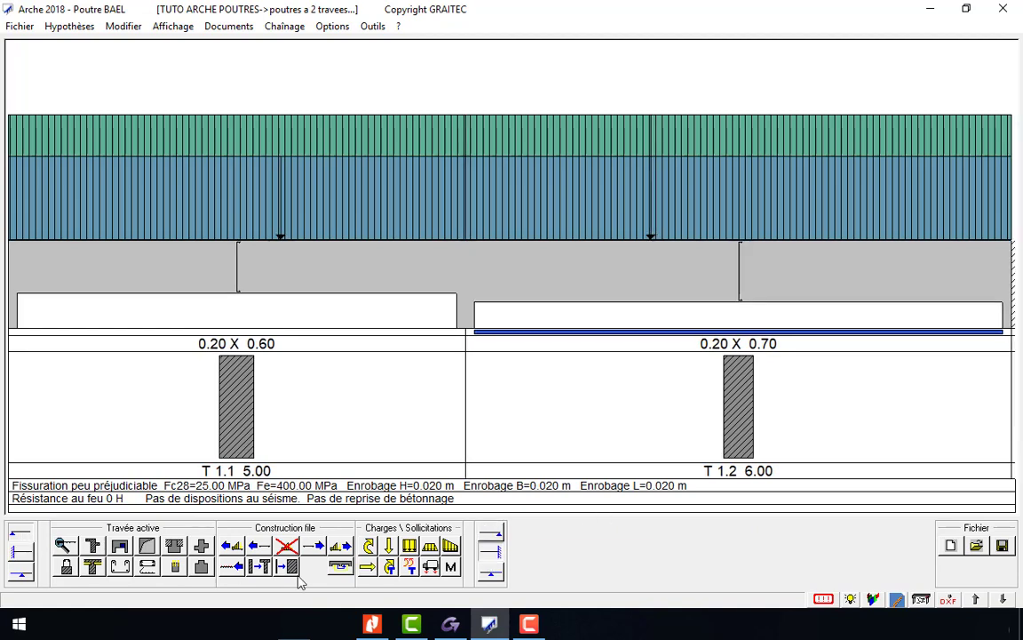
left_click(19, 537)
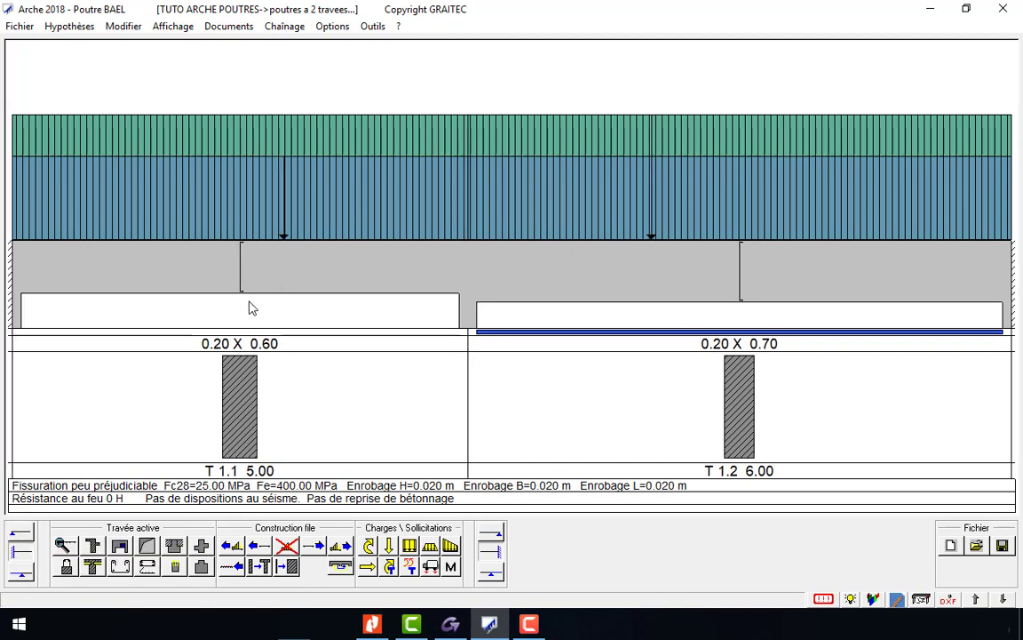
left_click(20, 537)
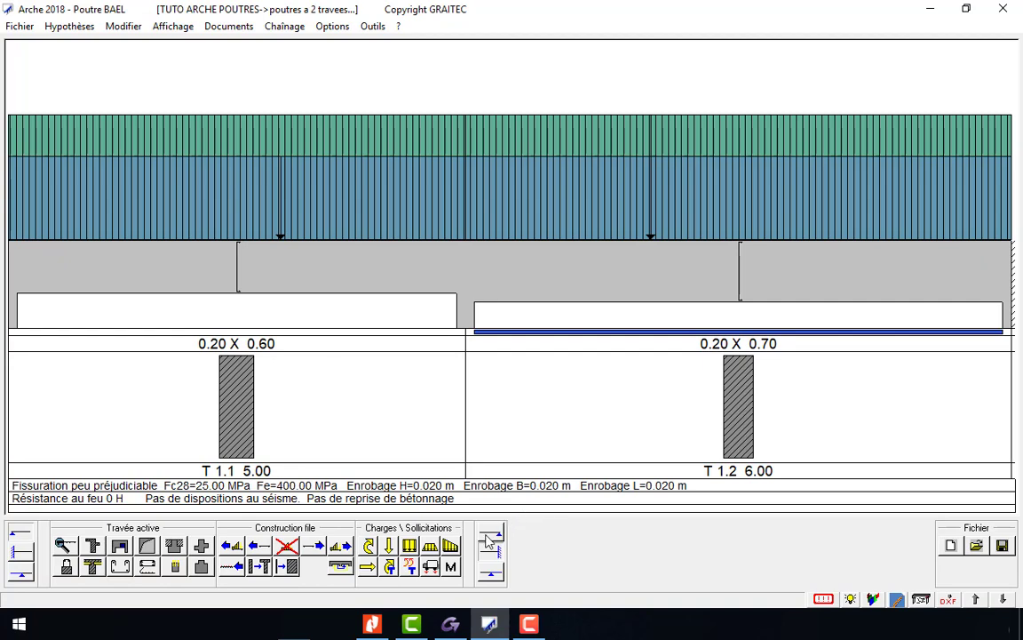
left_click(347, 284)
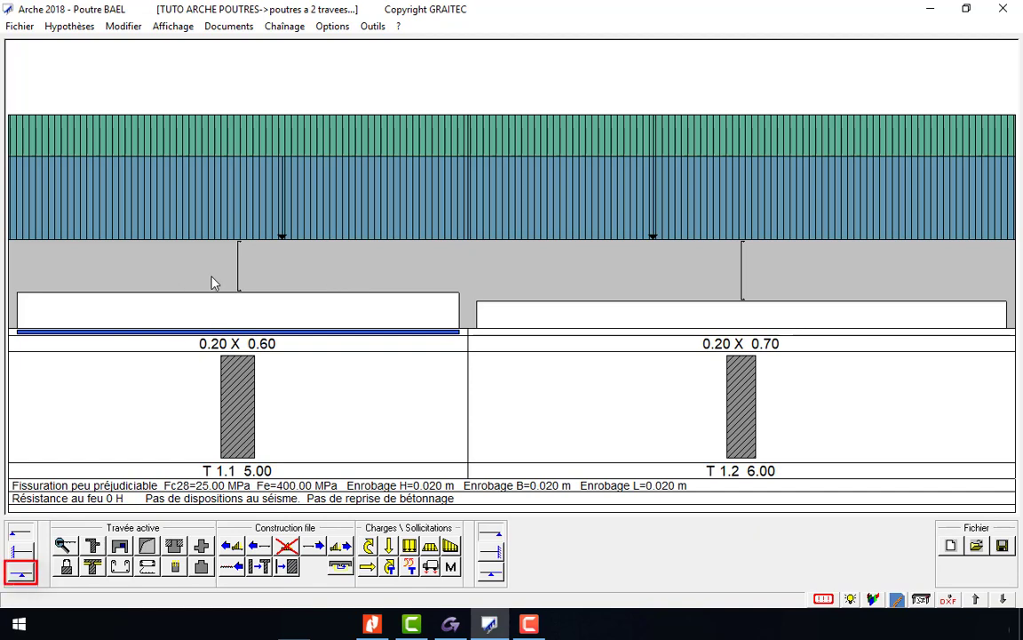
left_click(21, 574)
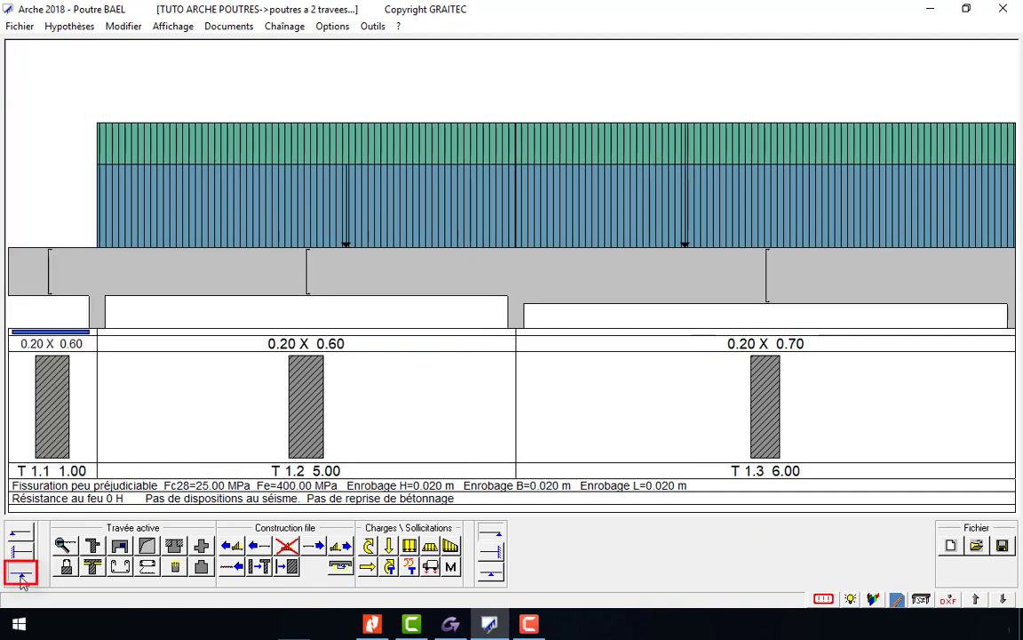
left_click(257, 279)
left_click(491, 573)
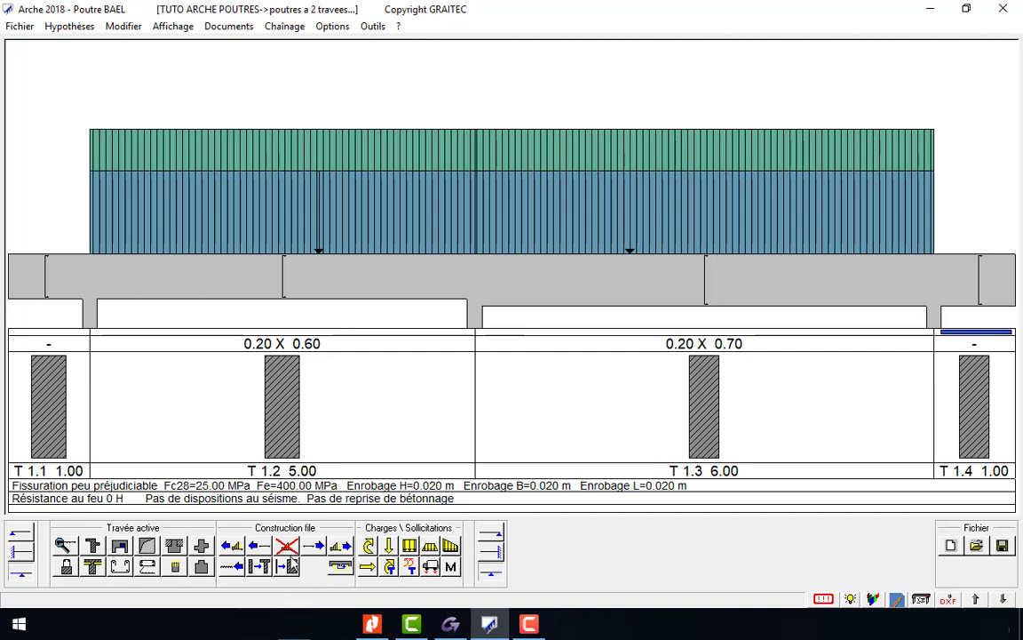
left_click(288, 548)
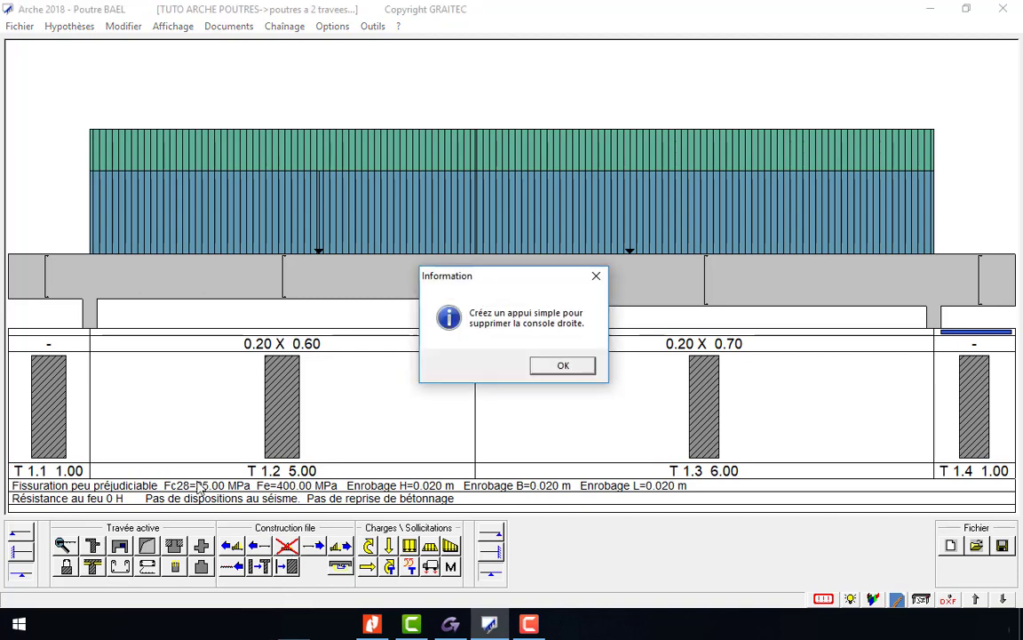
left_click(565, 367)
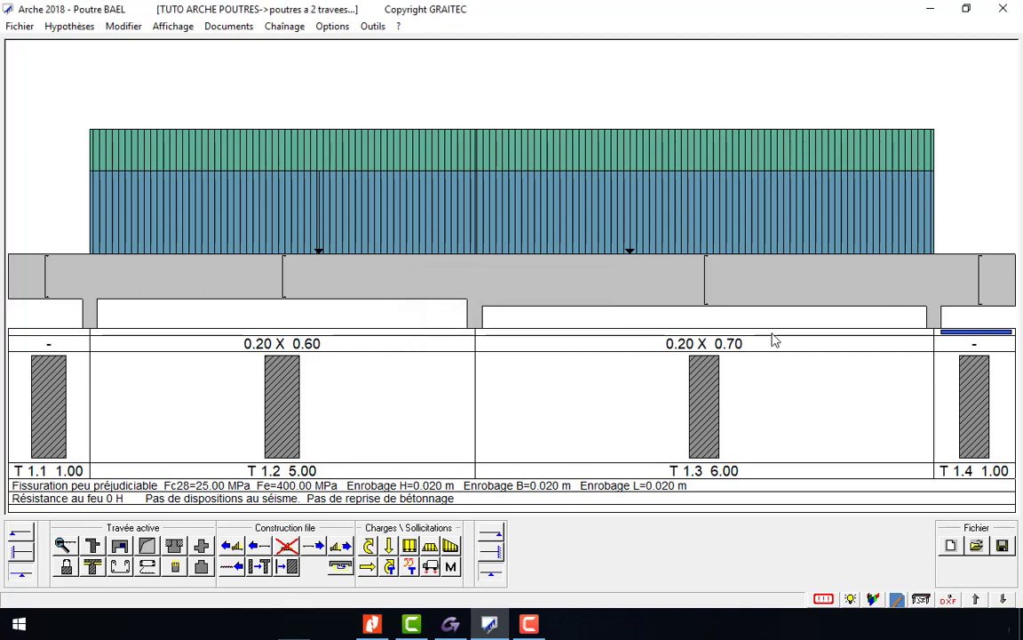
left_click(836, 296)
left_click(960, 277)
left_click(287, 548)
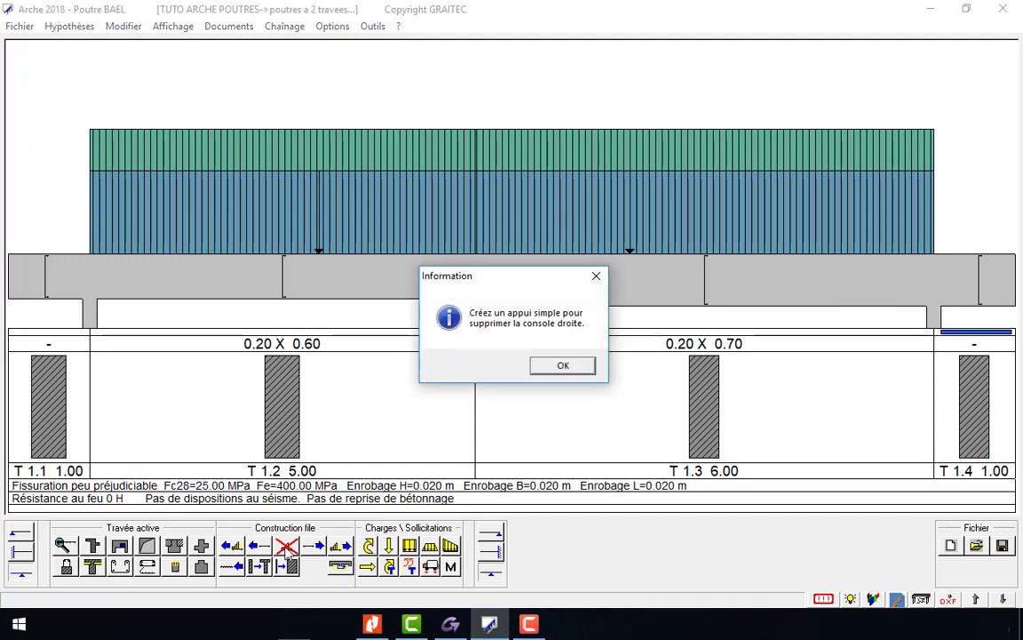
left_click(563, 366)
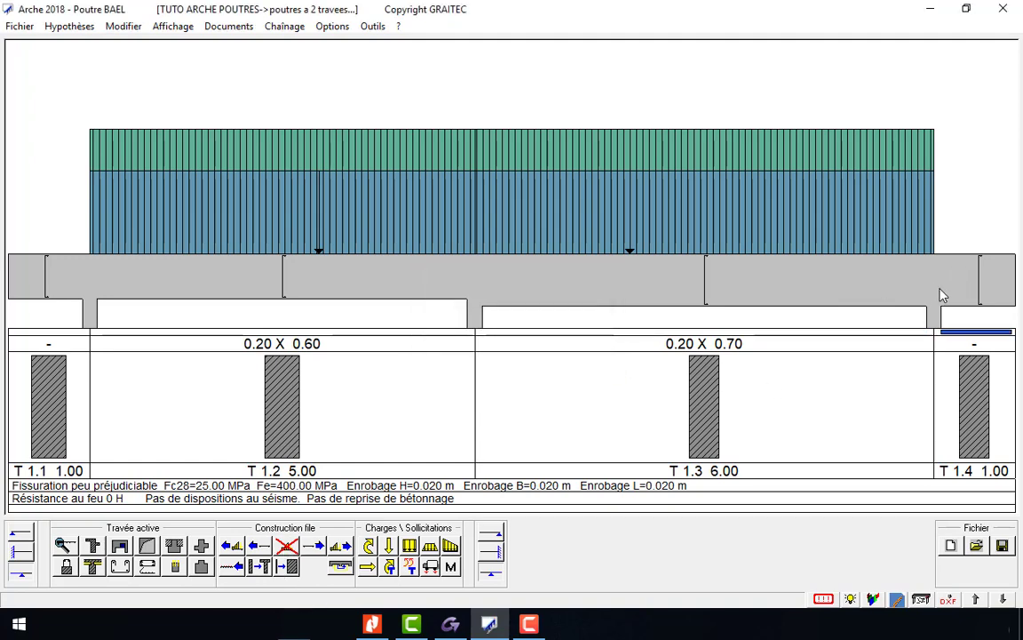
left_click(495, 543)
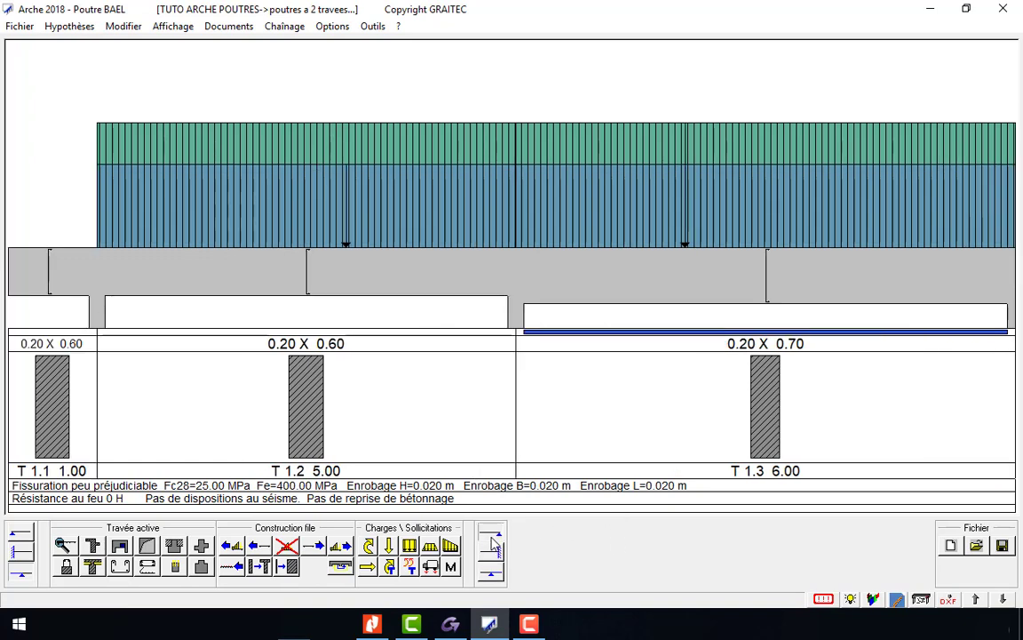
left_click(28, 266)
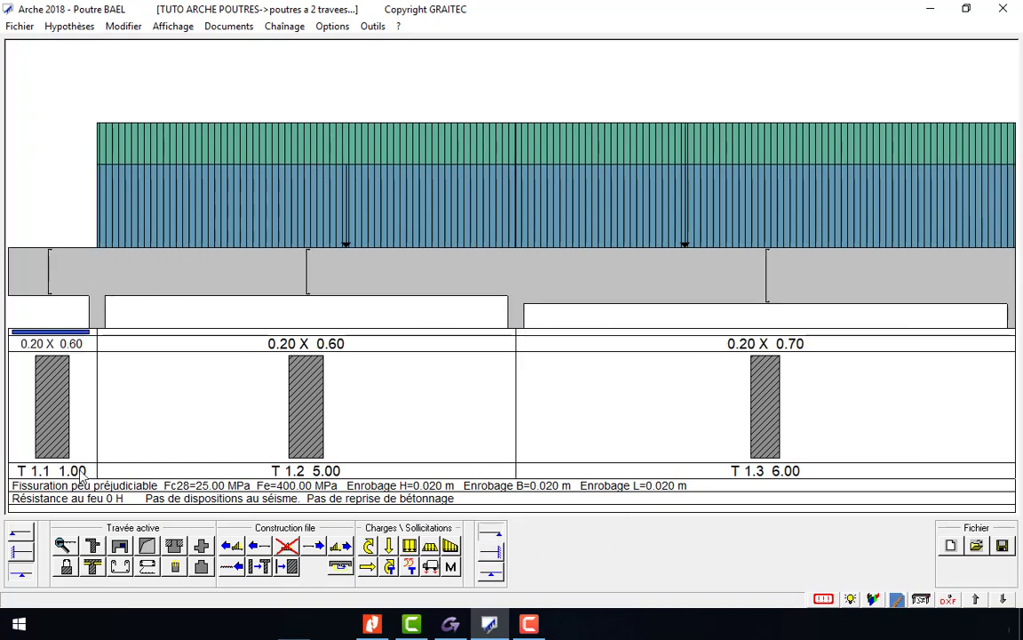
left_click(20, 537)
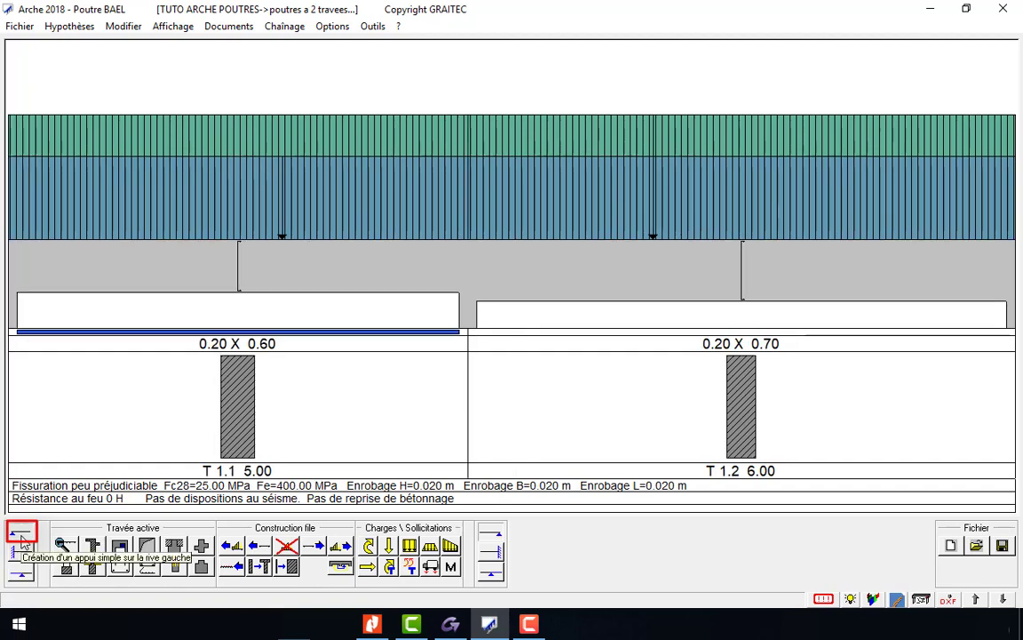
left_click(728, 259)
left_click(359, 274)
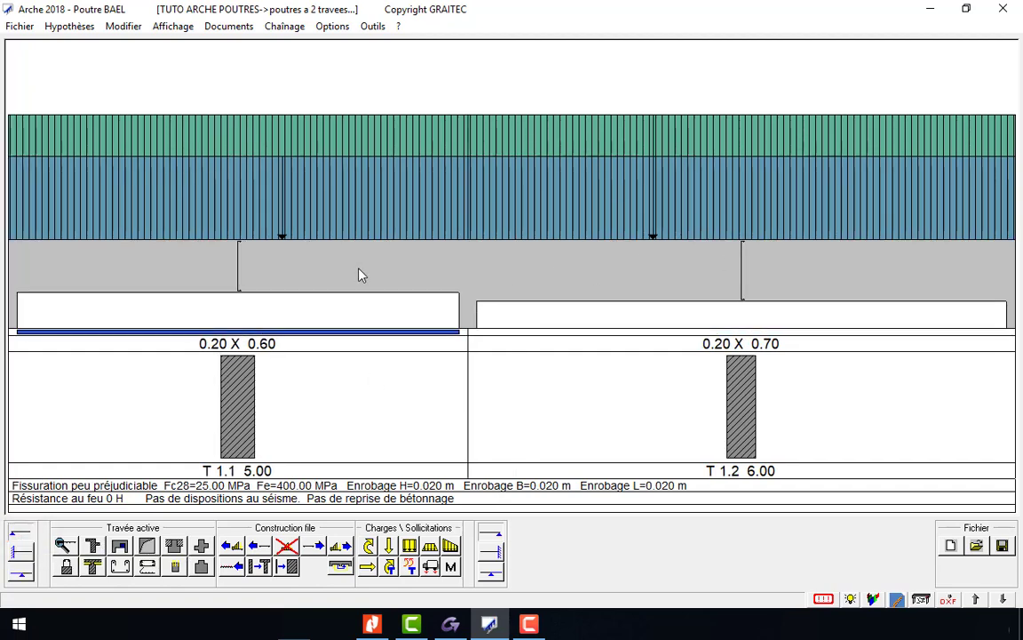
left_click(675, 273)
left_click(406, 270)
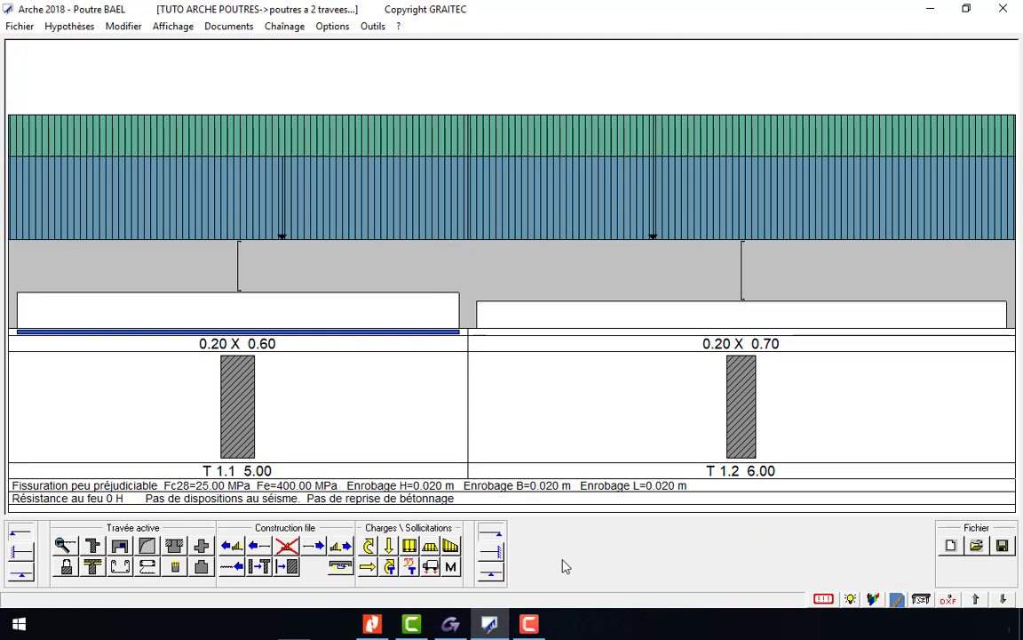
Add couple 'G' of 10 kNm at abscissa 0 on T 1.1, under Charges permanentes 1
left_click(369, 545)
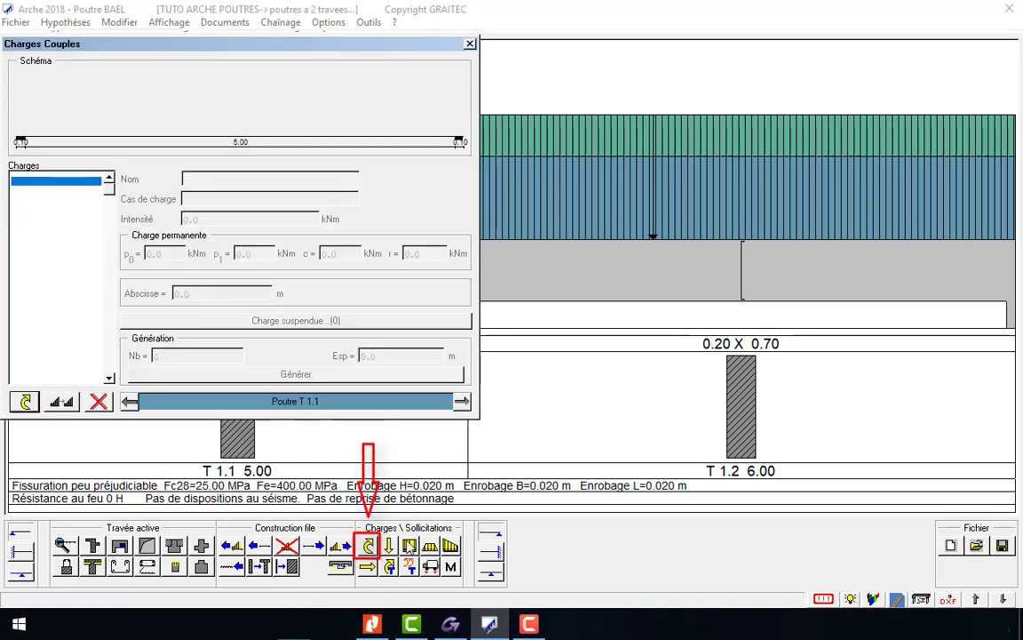
left_click(25, 400)
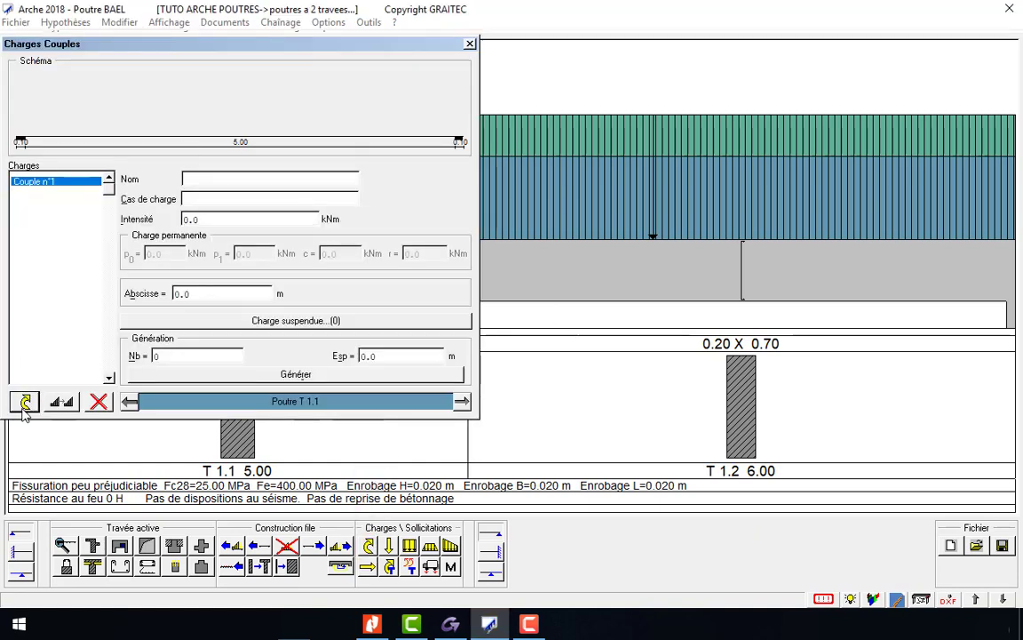
left_click(223, 219)
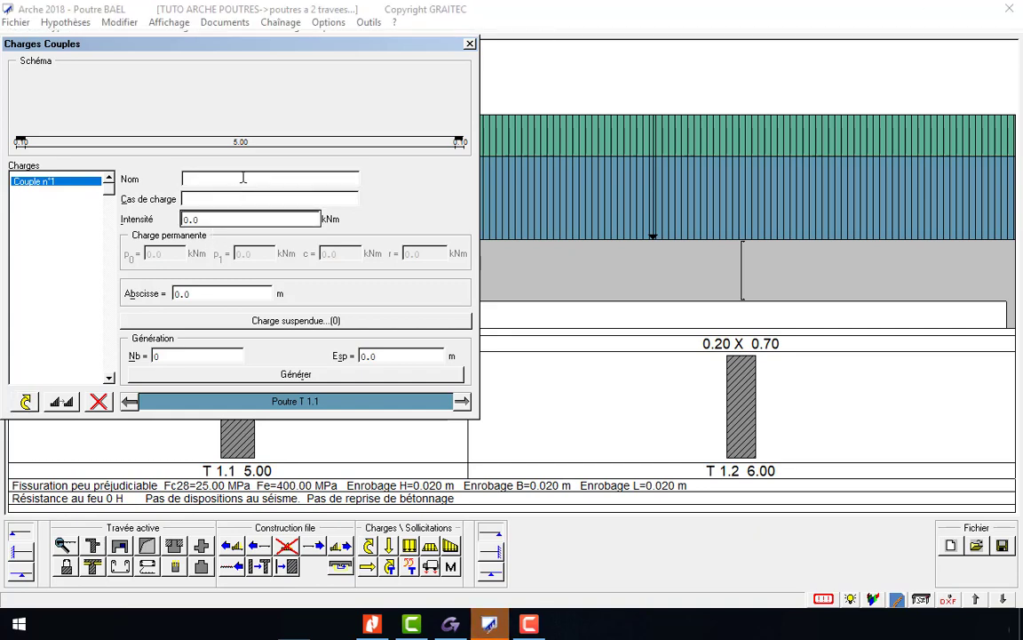
left_click(242, 179)
type("G")
left_click(229, 199)
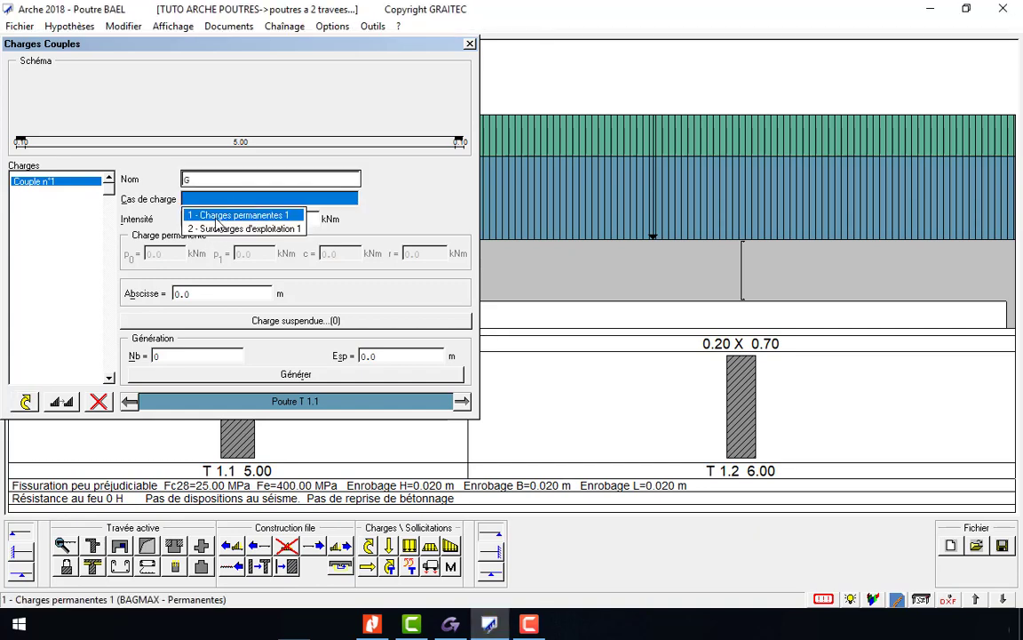
left_click(216, 215)
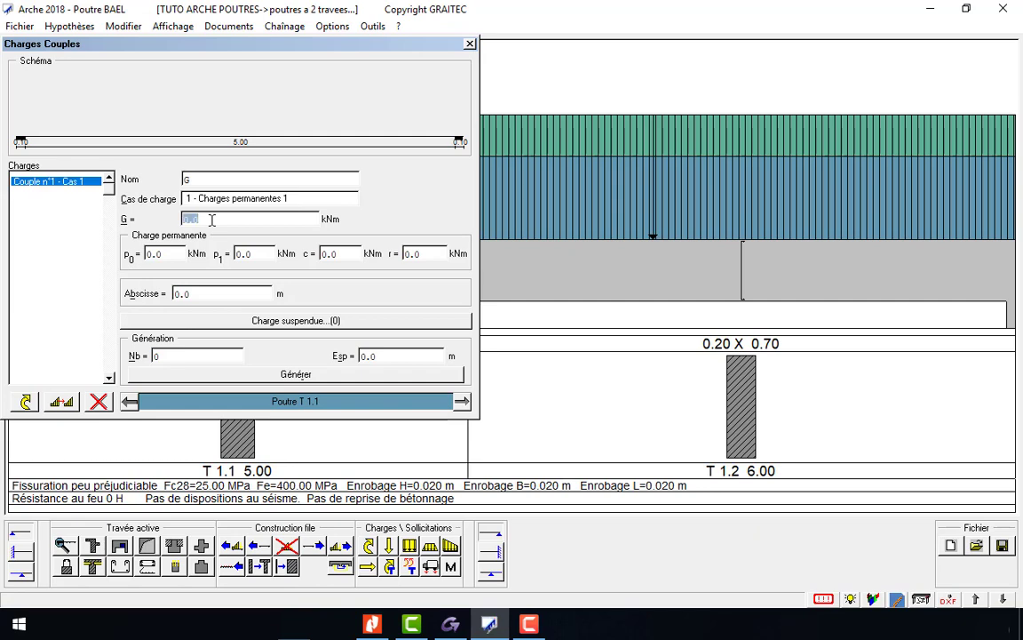
type("10")
key("Return")
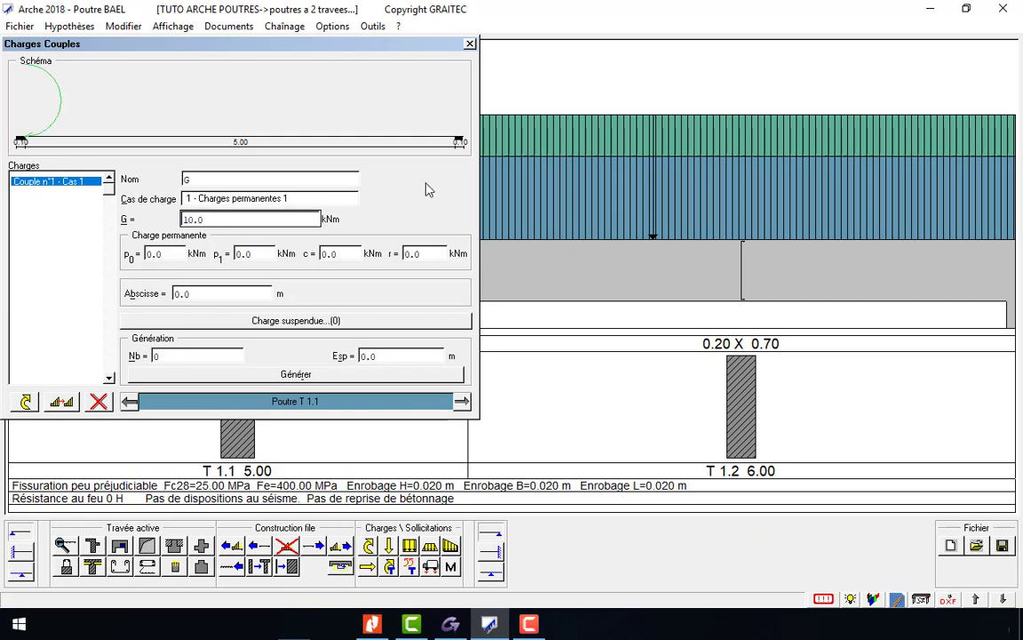
left_click(470, 45)
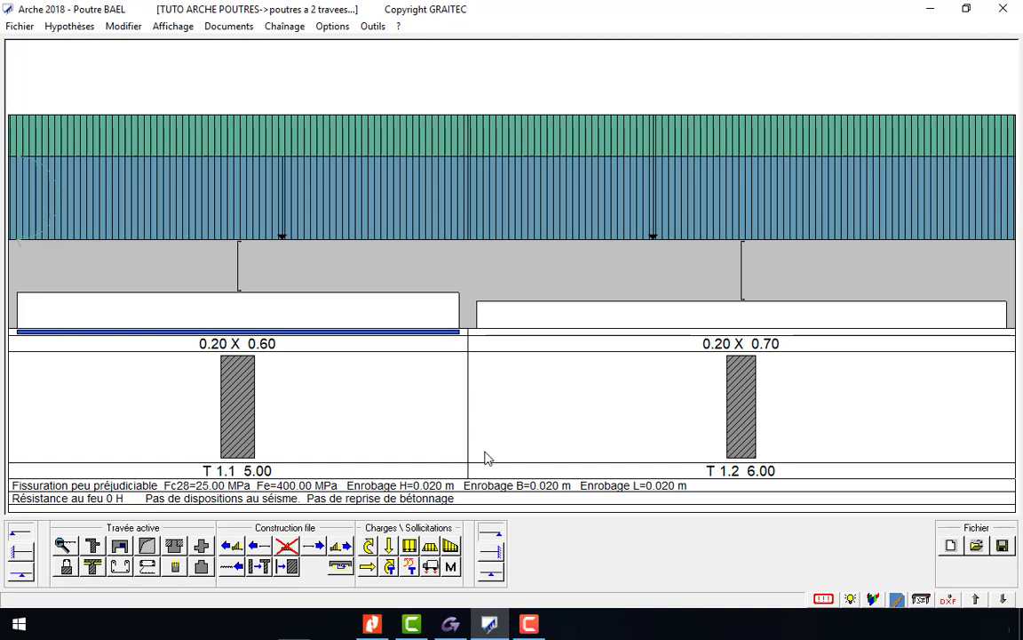
left_click(431, 568)
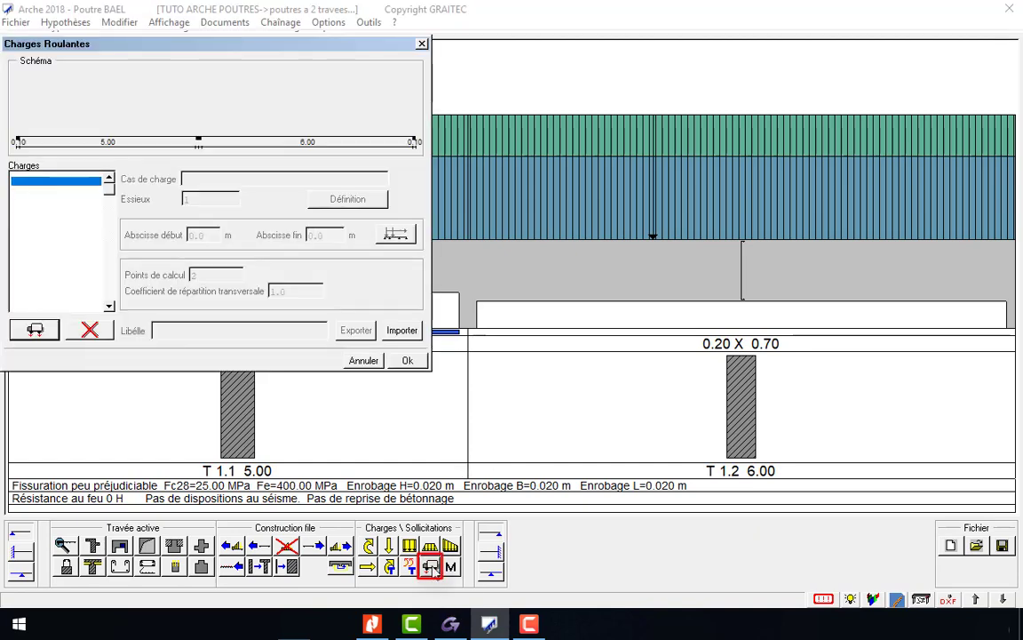
left_click(35, 330)
left_click(630, 368)
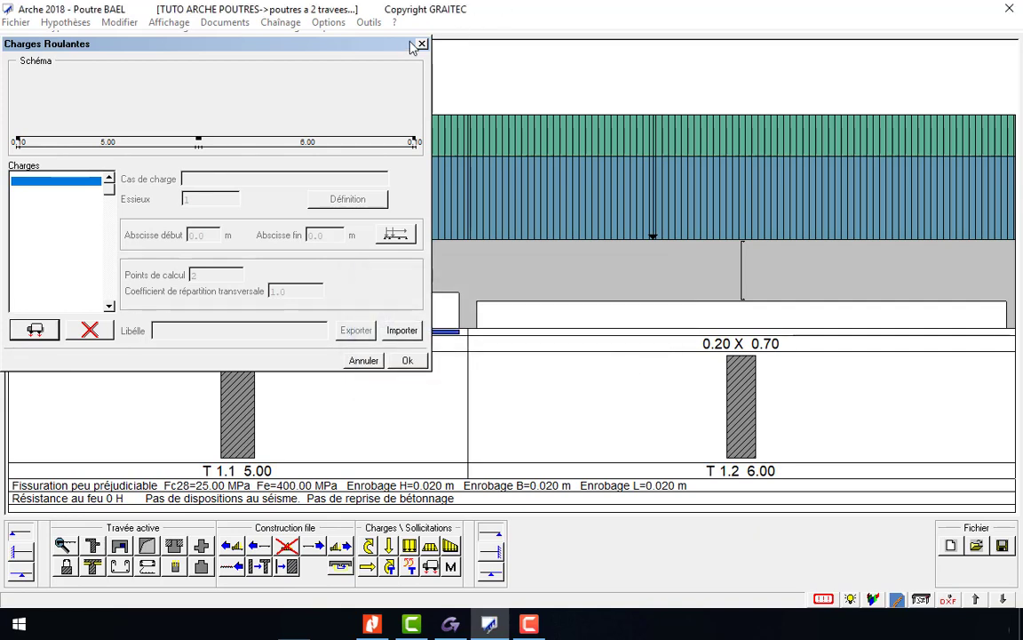
key("Escape")
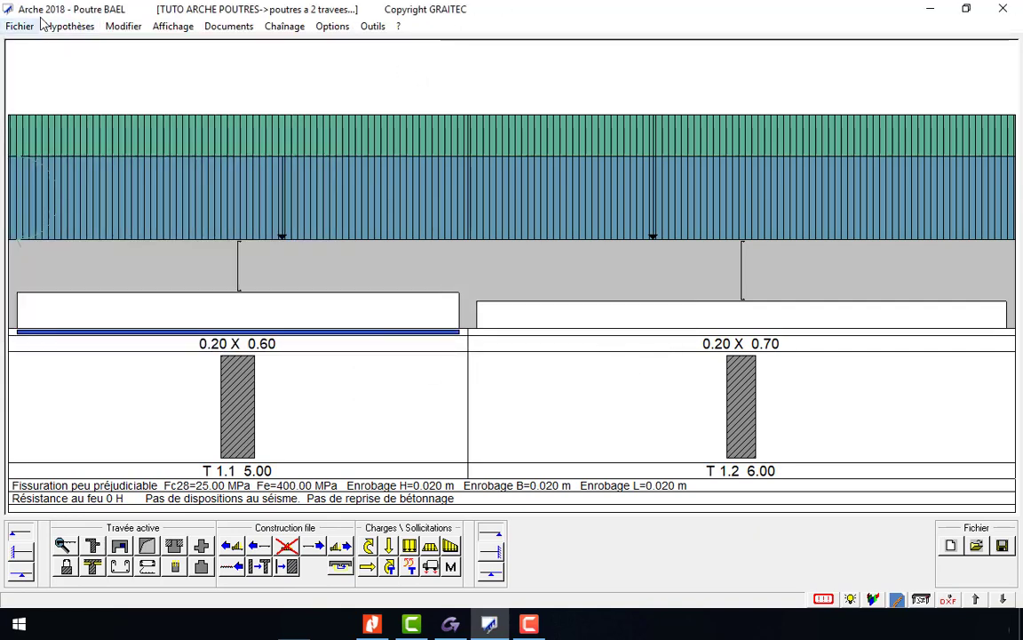
left_click(70, 26)
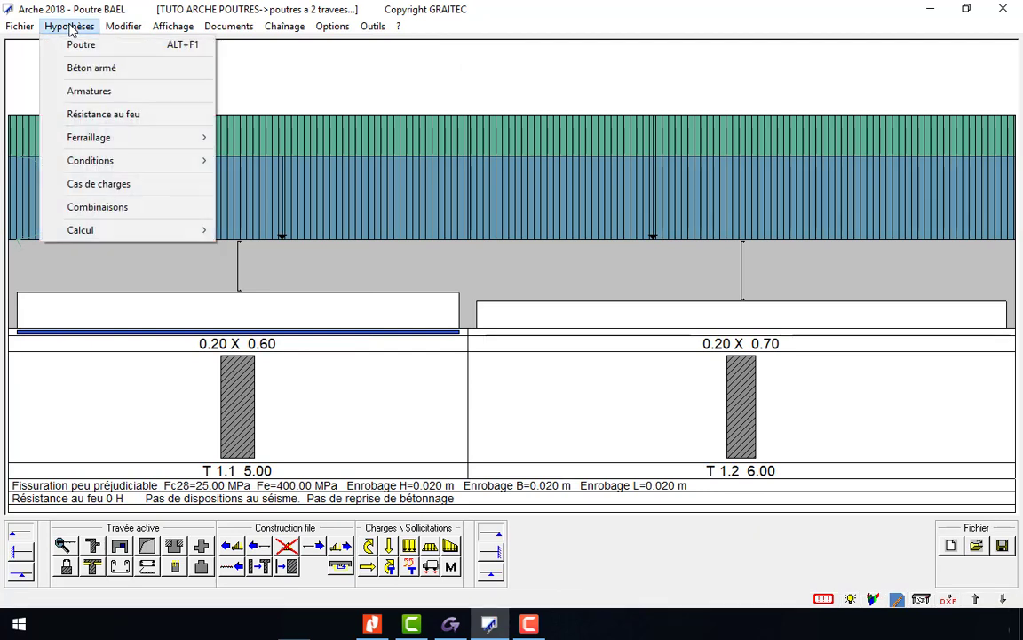
left_click(146, 183)
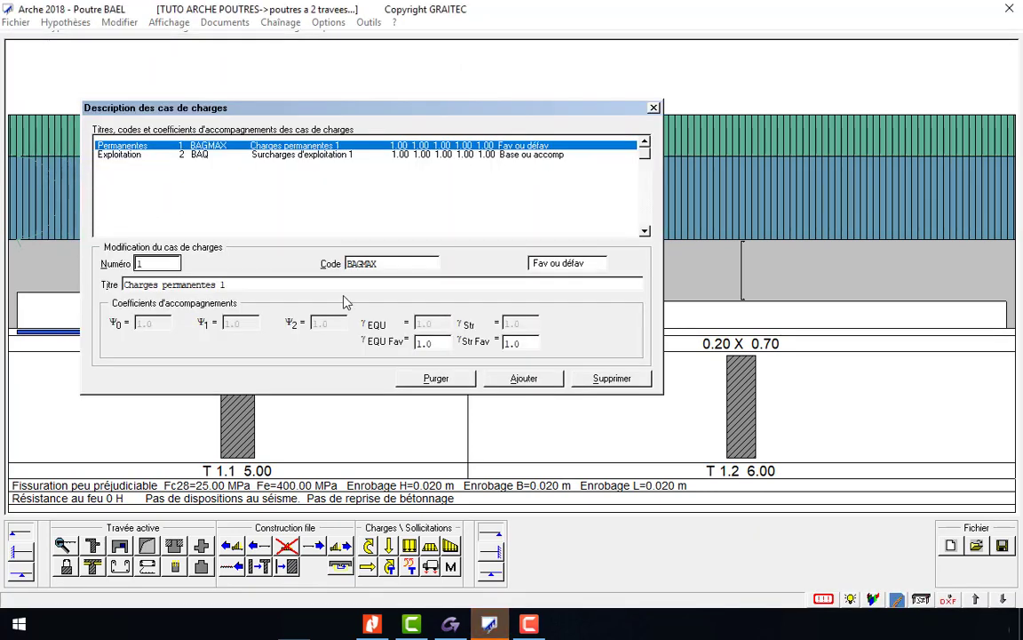
left_click(523, 379)
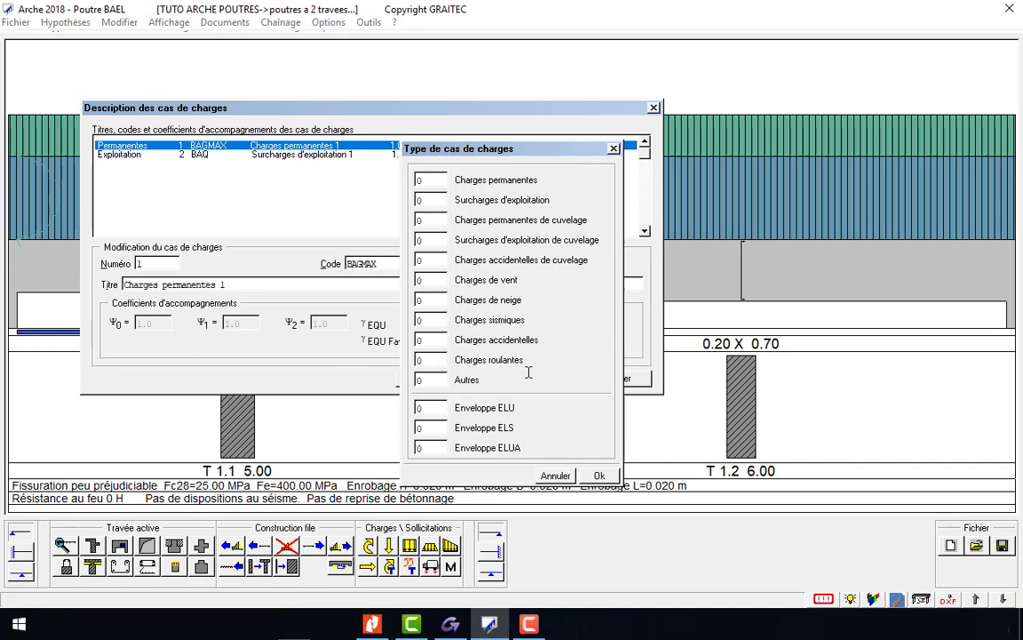
double_click(435, 359)
type("1")
left_click(599, 476)
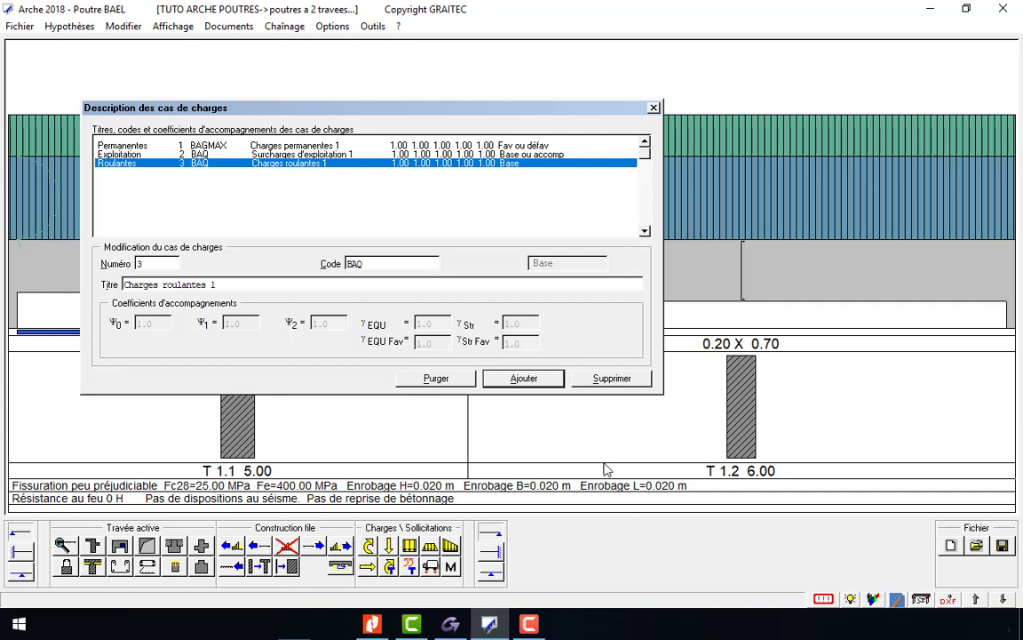
left_click(654, 109)
left_click(430, 567)
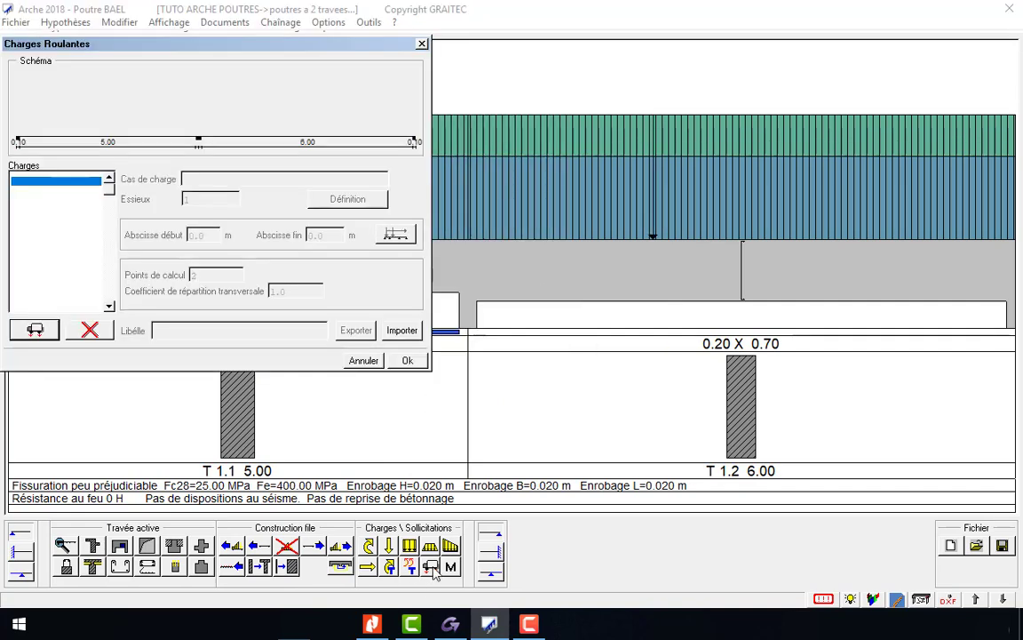
left_click(35, 330)
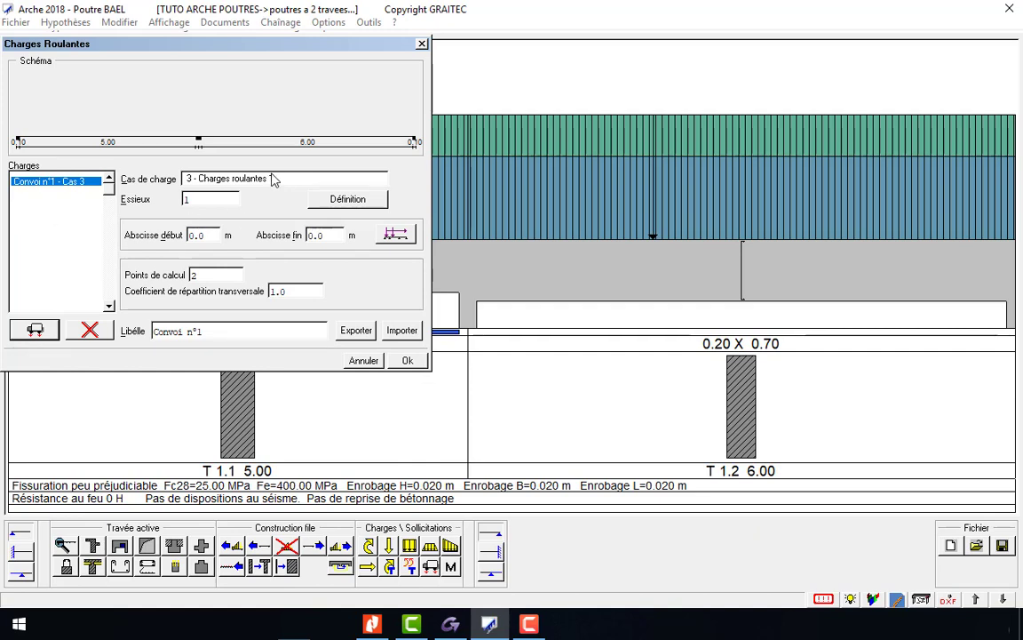
left_click(422, 44)
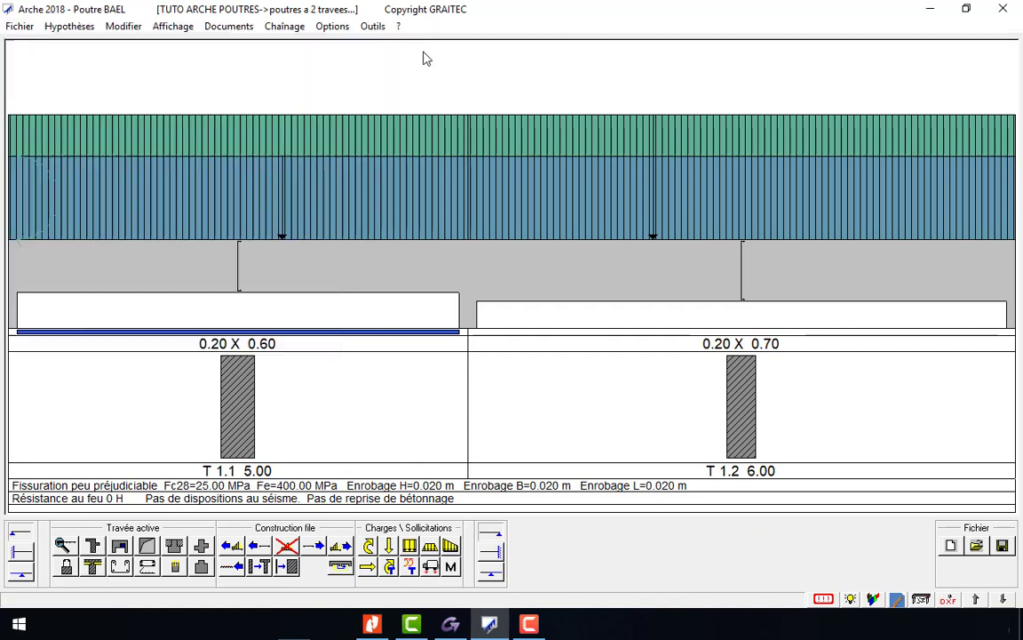
left_click(93, 29)
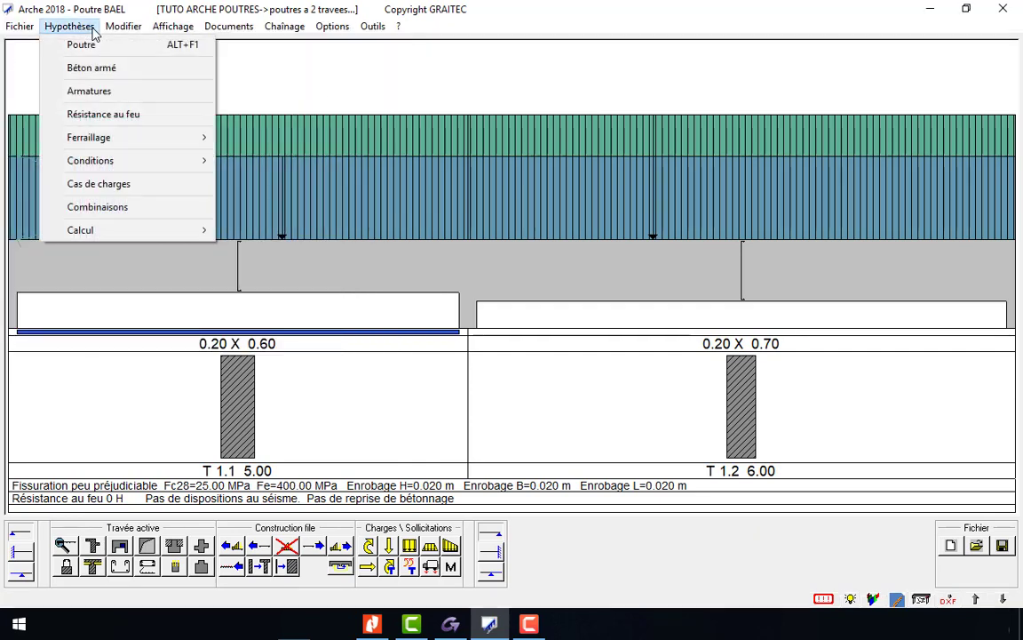
left_click(144, 183)
left_click(116, 165)
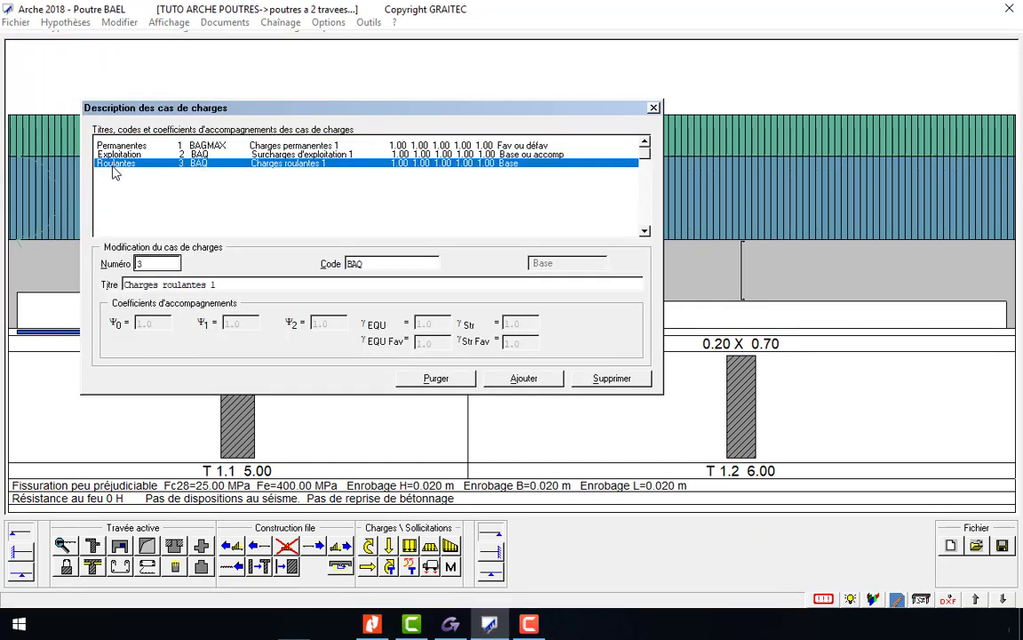
left_click(602, 379)
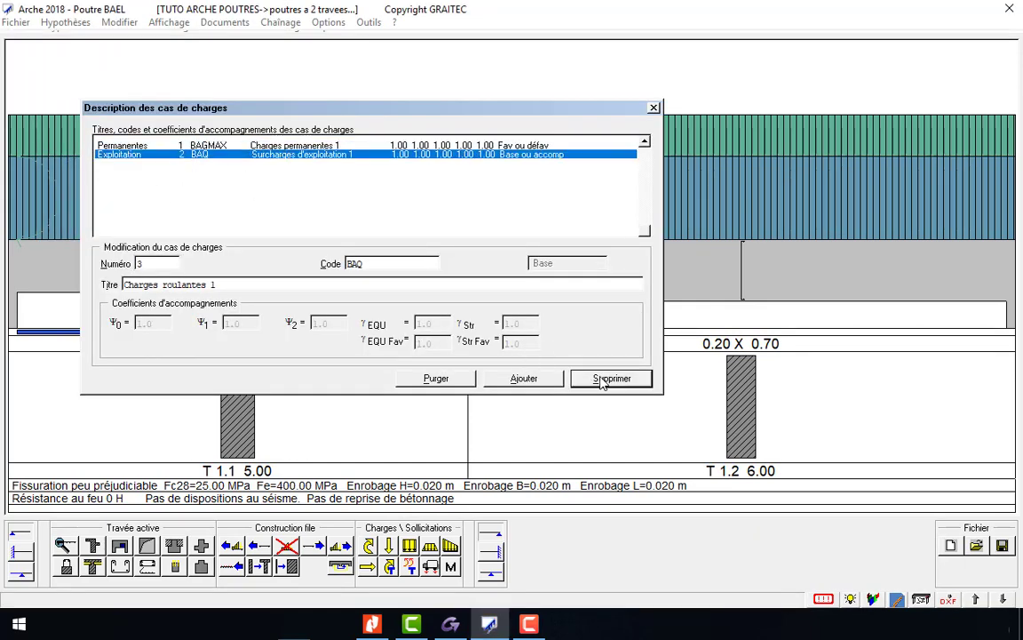
left_click(654, 107)
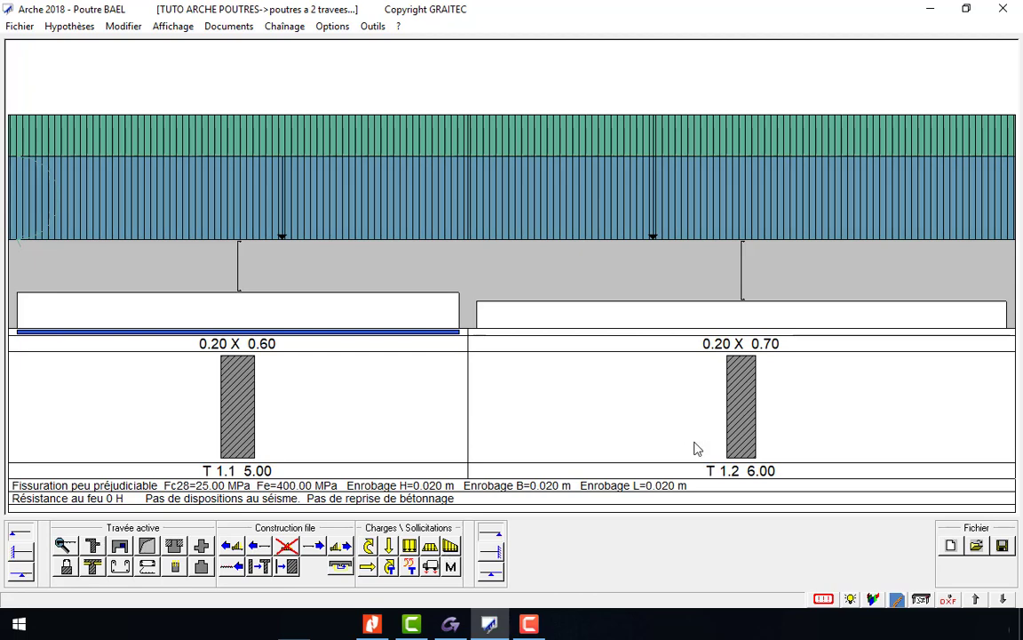
Use Modifications générales with Section ticked to copy 0.20 × 0.60 to all spans
double_click(686, 277)
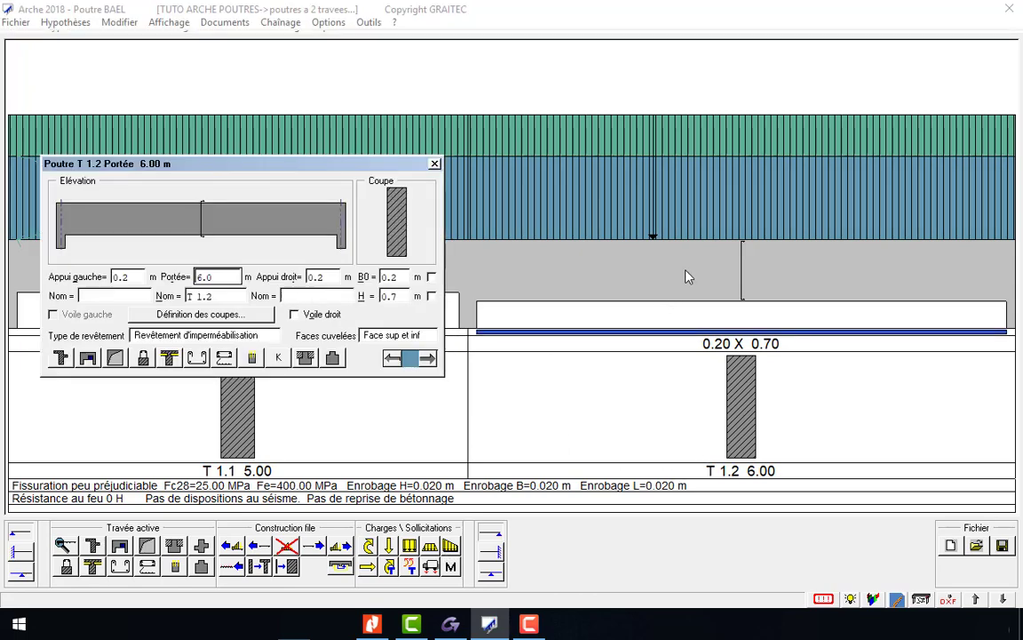
key("Escape")
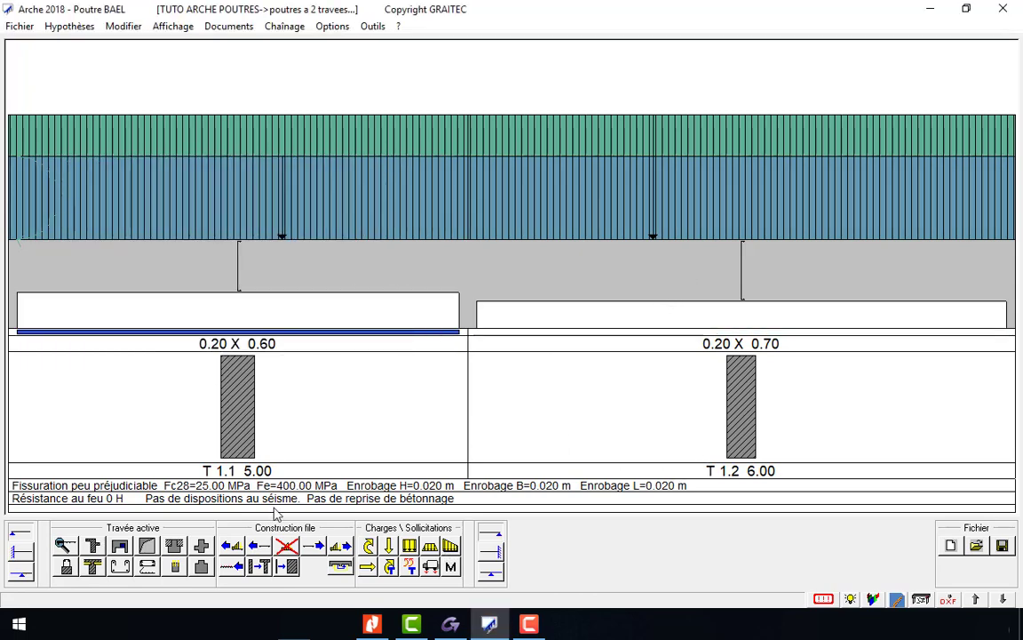
left_click(232, 567)
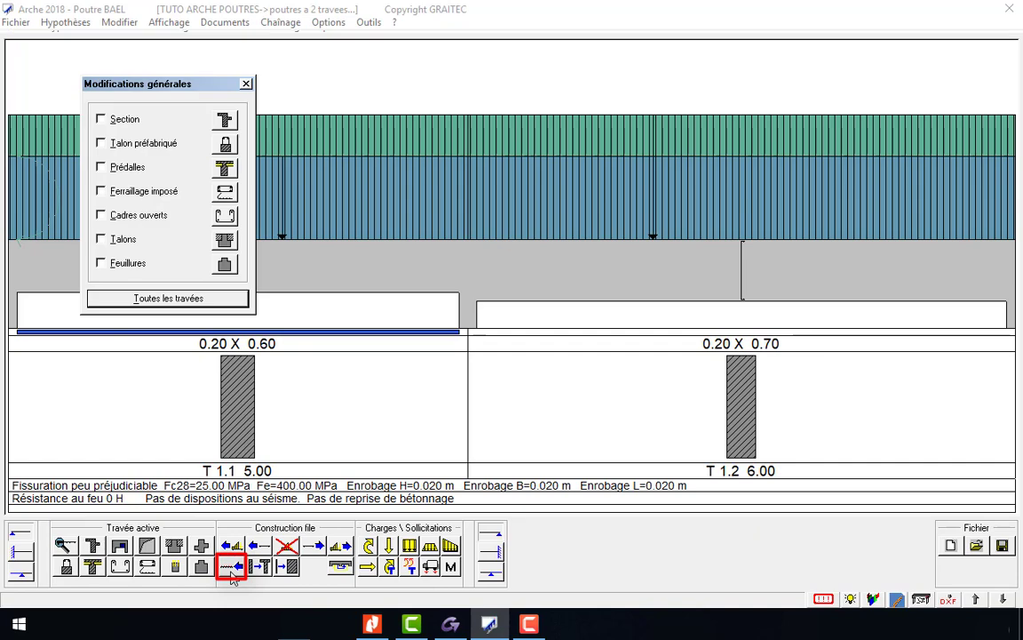
left_click(101, 119)
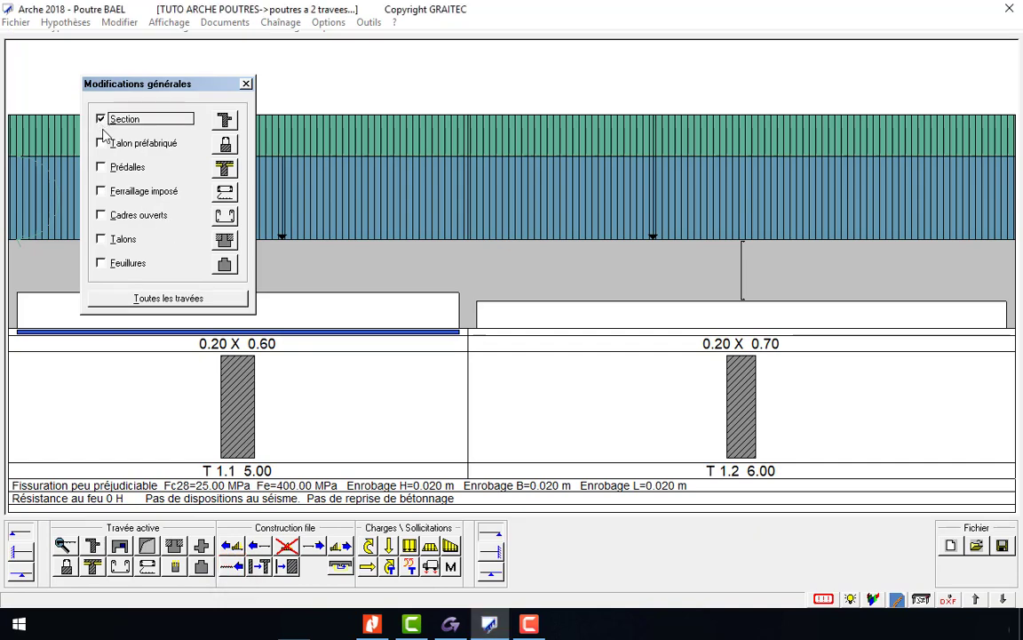
left_click(207, 300)
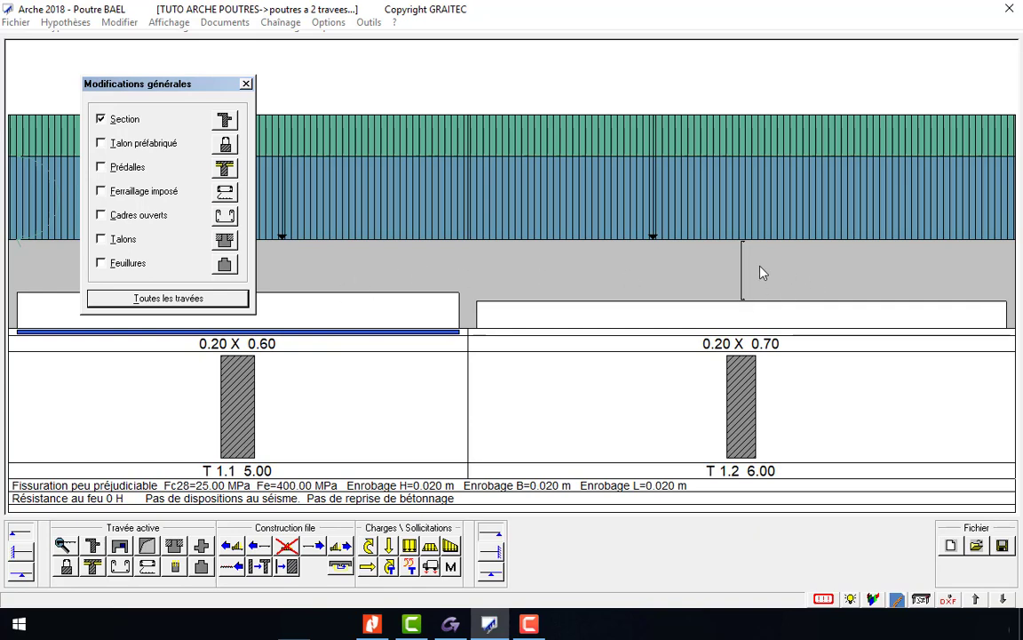
left_click(628, 312)
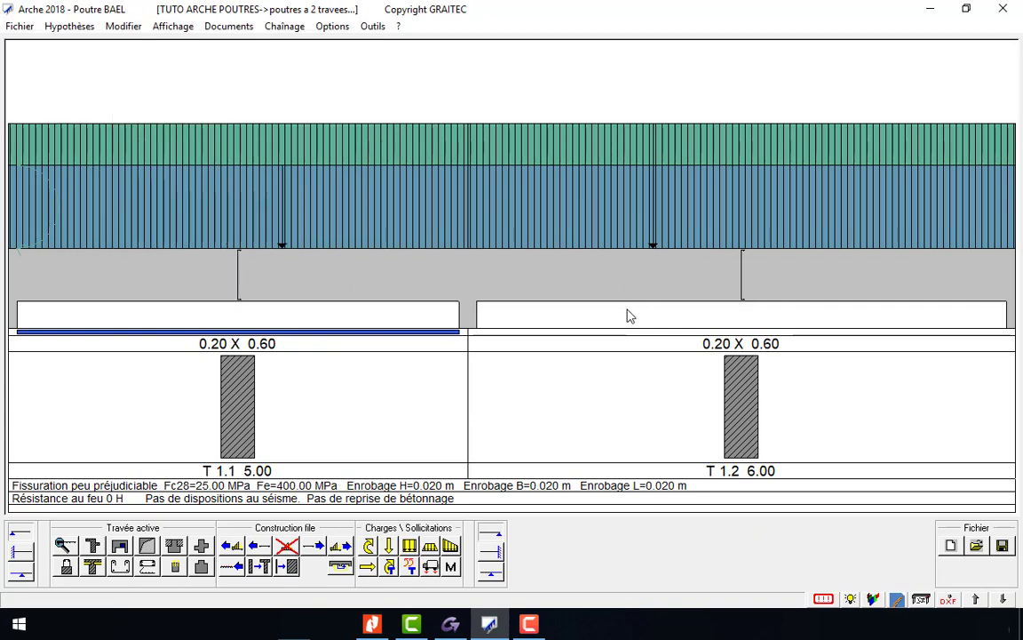